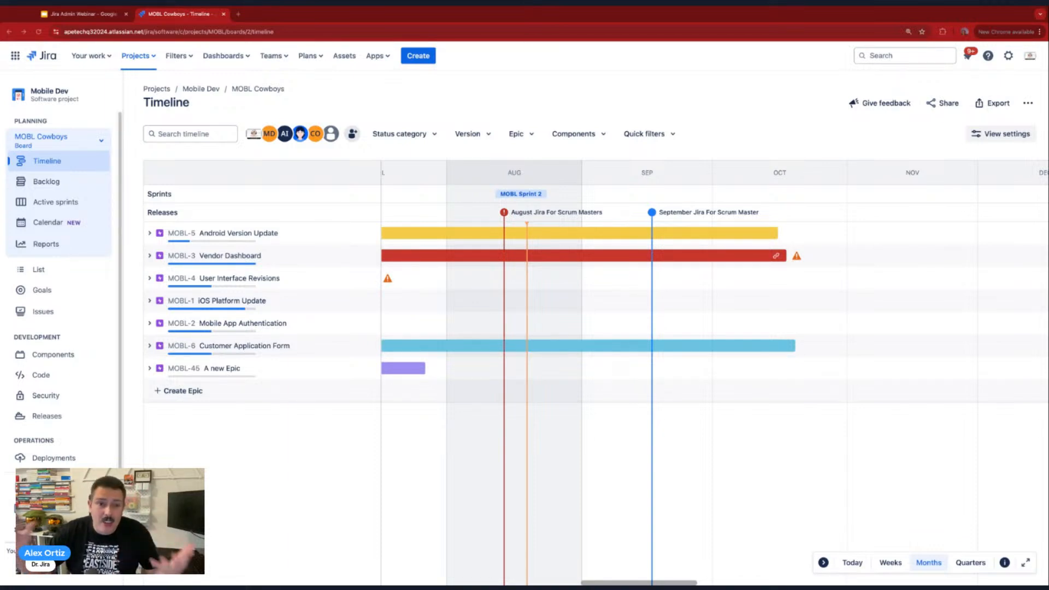
Open the Workflows page in the Mobile Dev project's settings.
{"action": "scroll", "coordinate": [55, 393], "scroll_direction": "down", "scroll_amount": 1}
{"action": "left_click", "coordinate": [54, 527]}
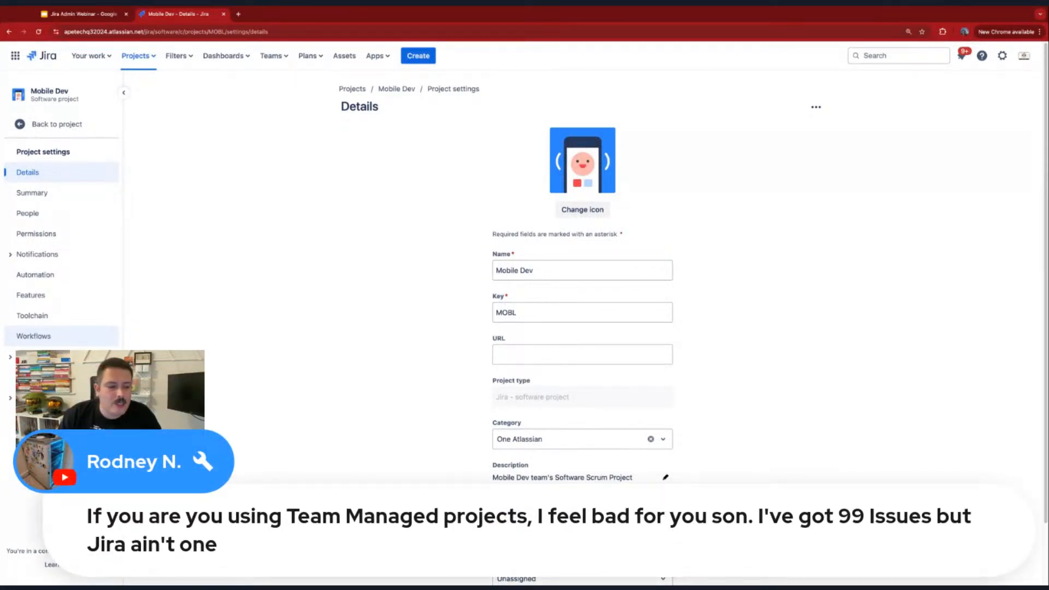
{"action": "left_click", "coordinate": [71, 341]}
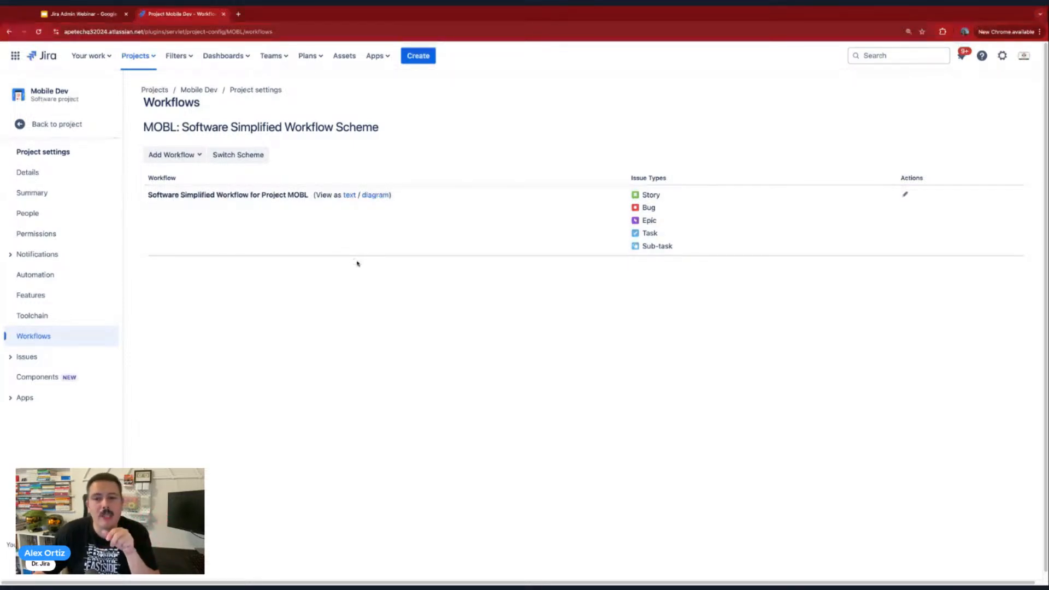
{"action": "double_click", "coordinate": [649, 208]}
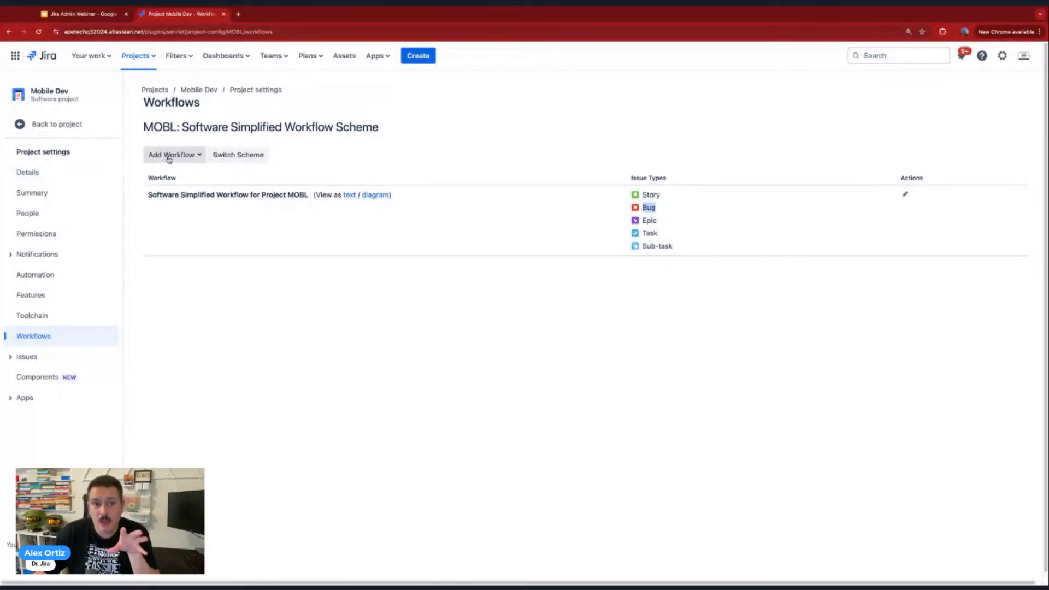
{"action": "left_click", "coordinate": [167, 156]}
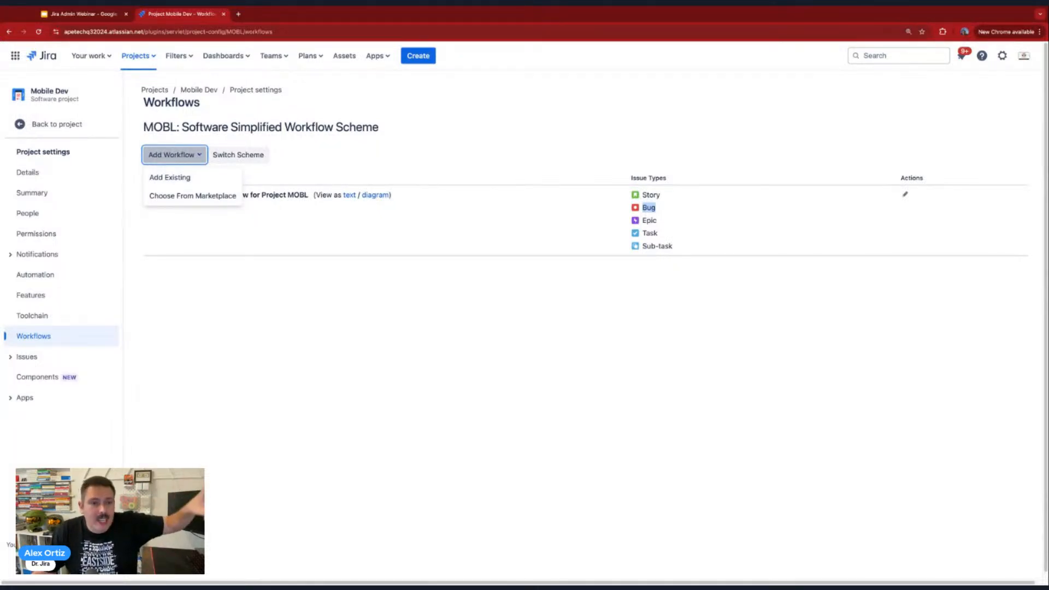
{"action": "left_click", "coordinate": [382, 257]}
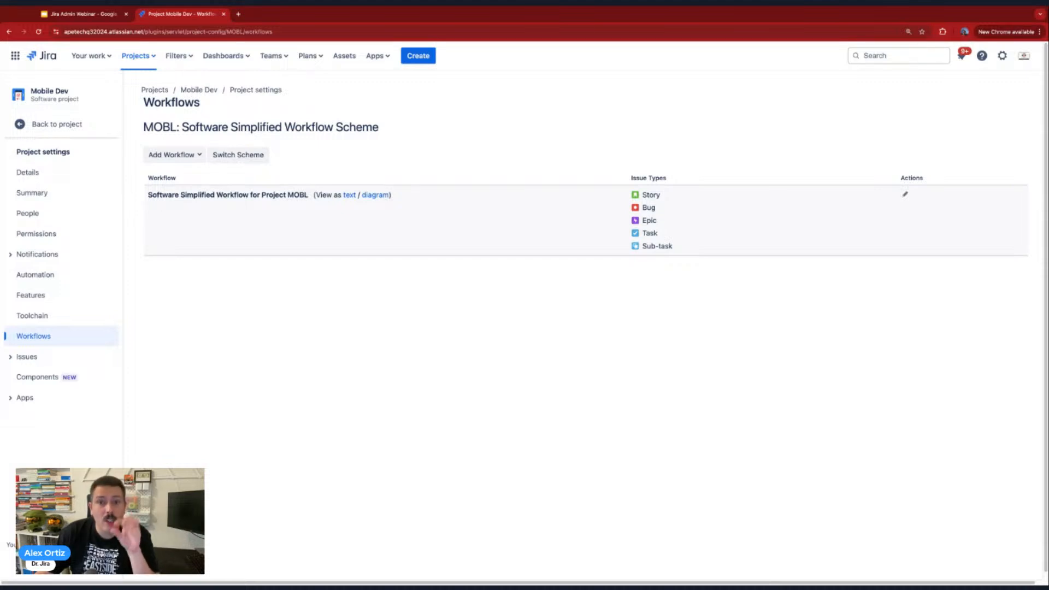
Open the Software Simplified Workflow for Project MOBL for editing and dismiss the browser zoom warning.
{"action": "left_click", "coordinate": [905, 195]}
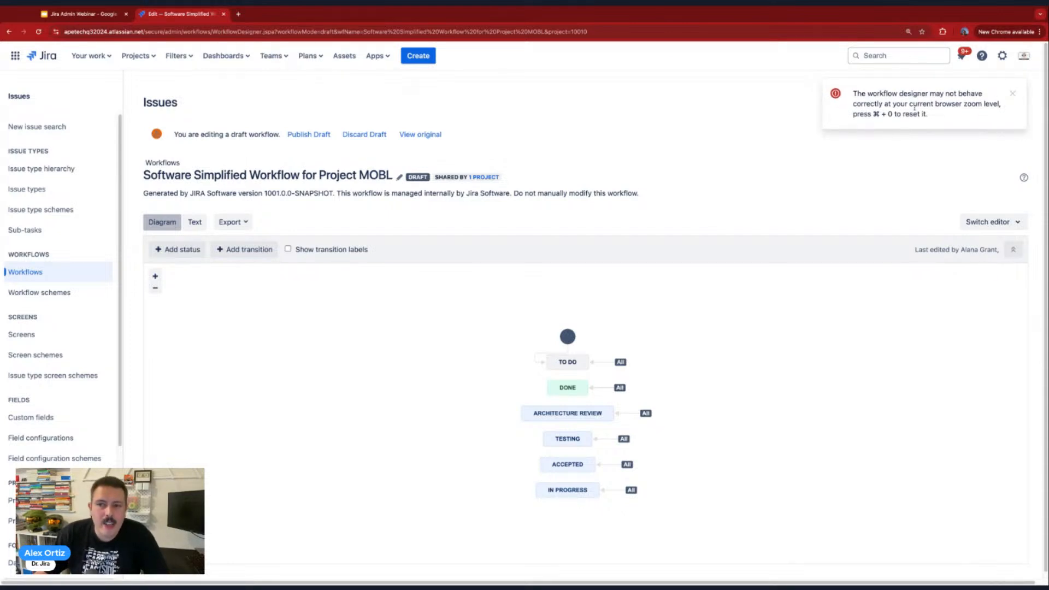
{"action": "left_click", "coordinate": [1012, 98]}
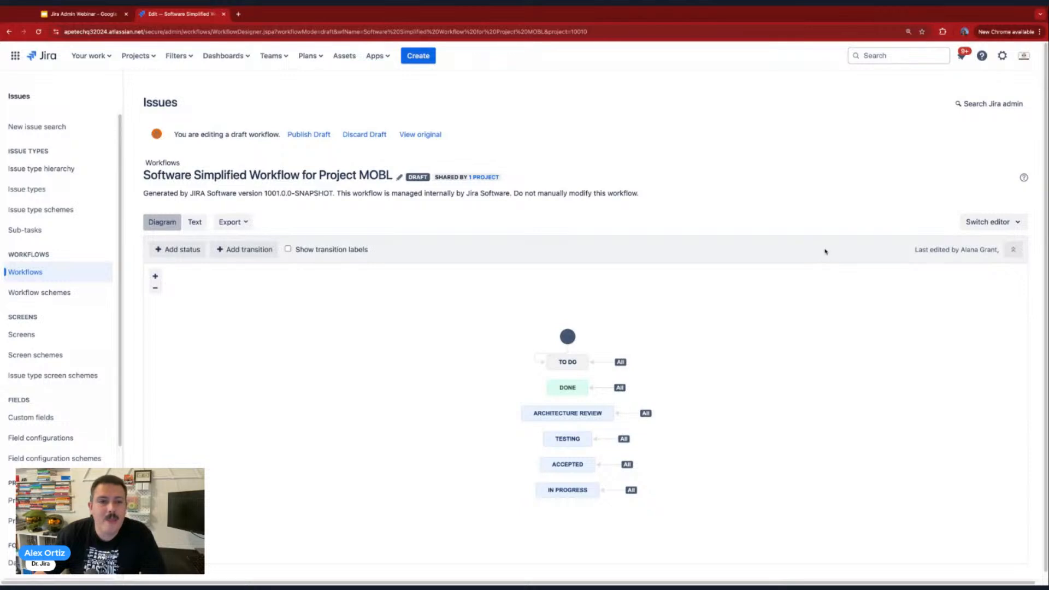
{"action": "scroll", "coordinate": [768, 187], "scroll_direction": "down", "scroll_amount": 1}
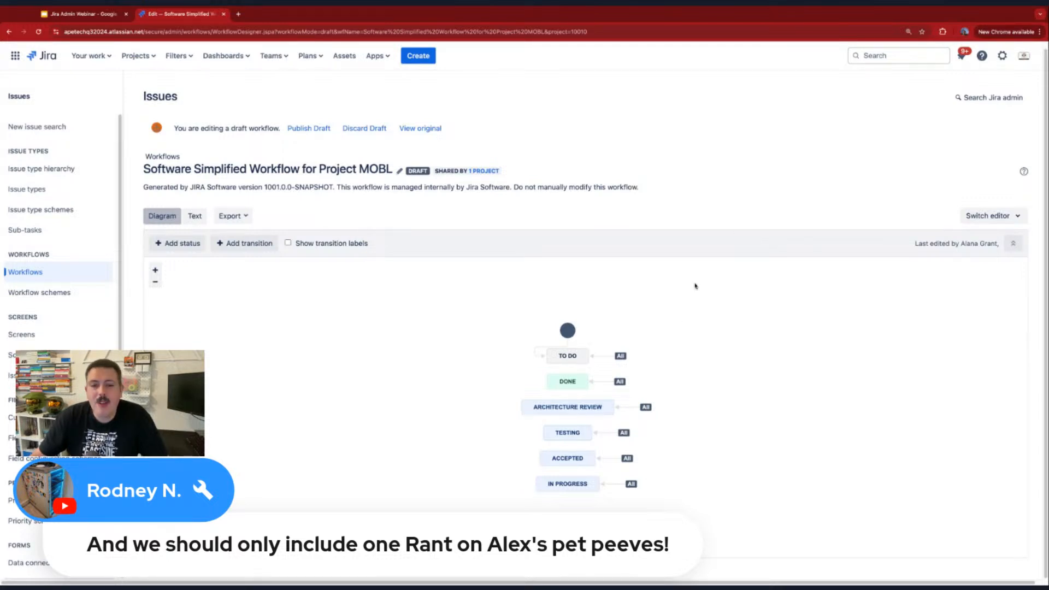
{"action": "mouse_move", "coordinate": [574, 386]}
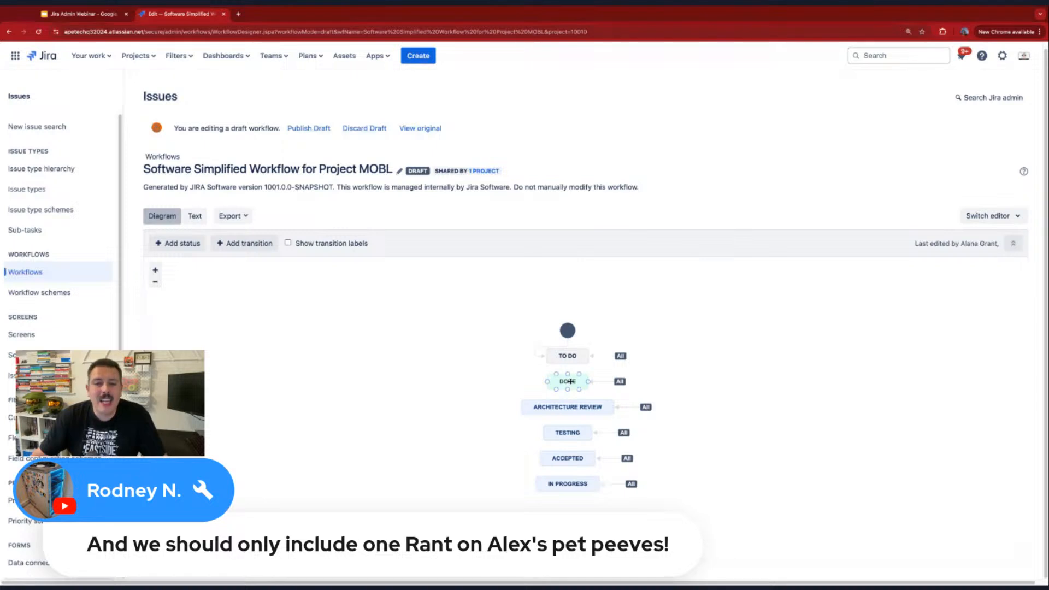
{"action": "left_click", "coordinate": [569, 382]}
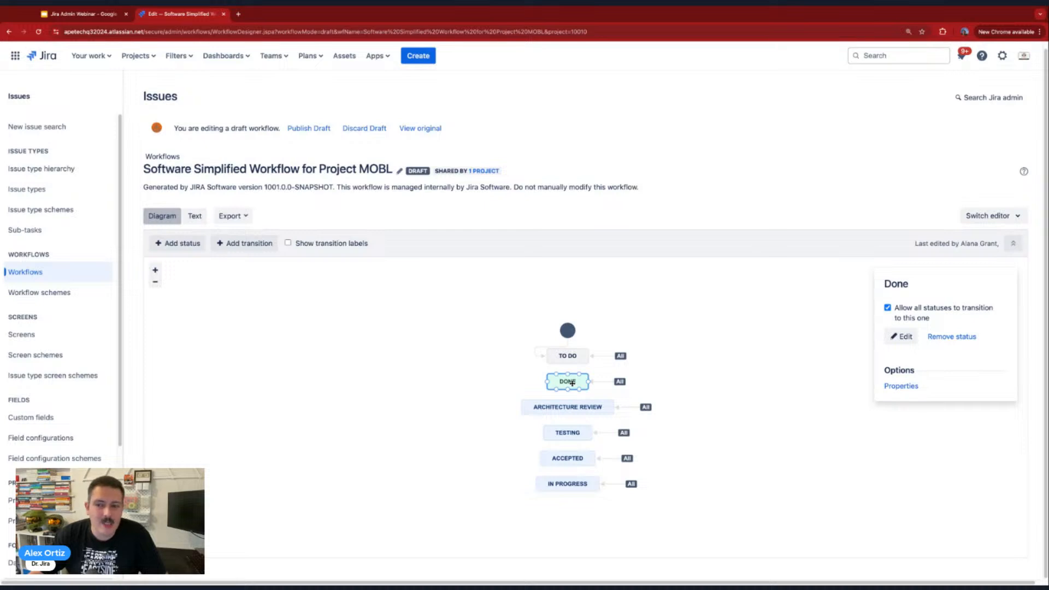
{"action": "left_click", "coordinate": [902, 337]}
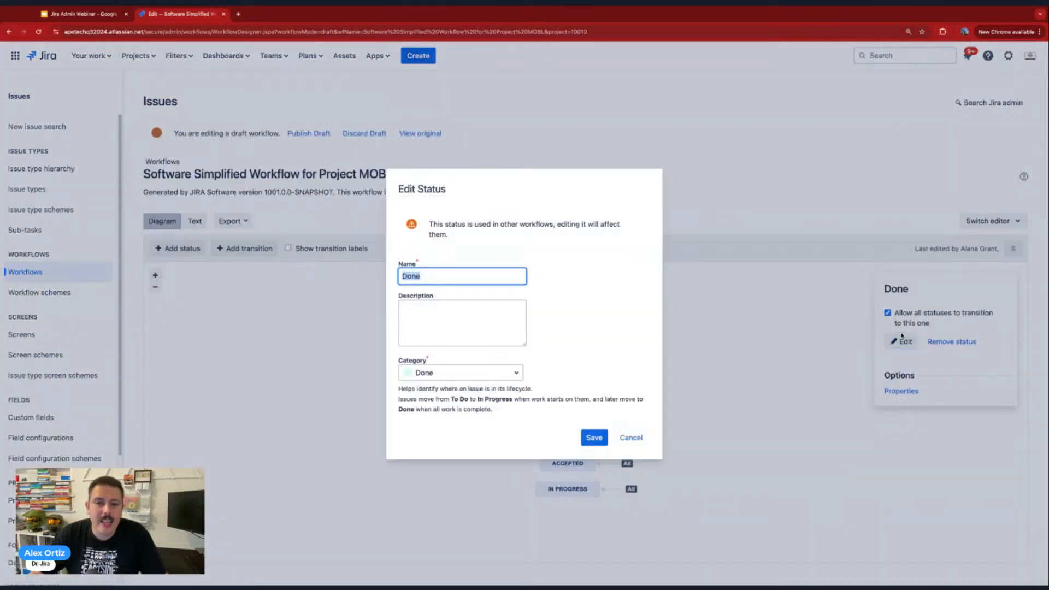
{"action": "type", "text": "Complete"}
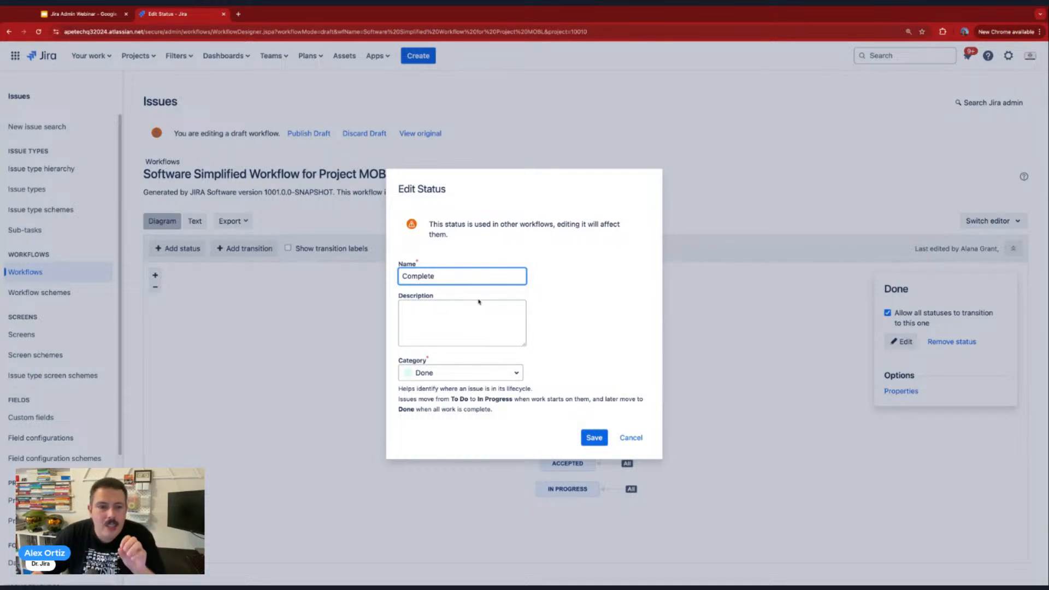
{"action": "left_click", "coordinate": [631, 438]}
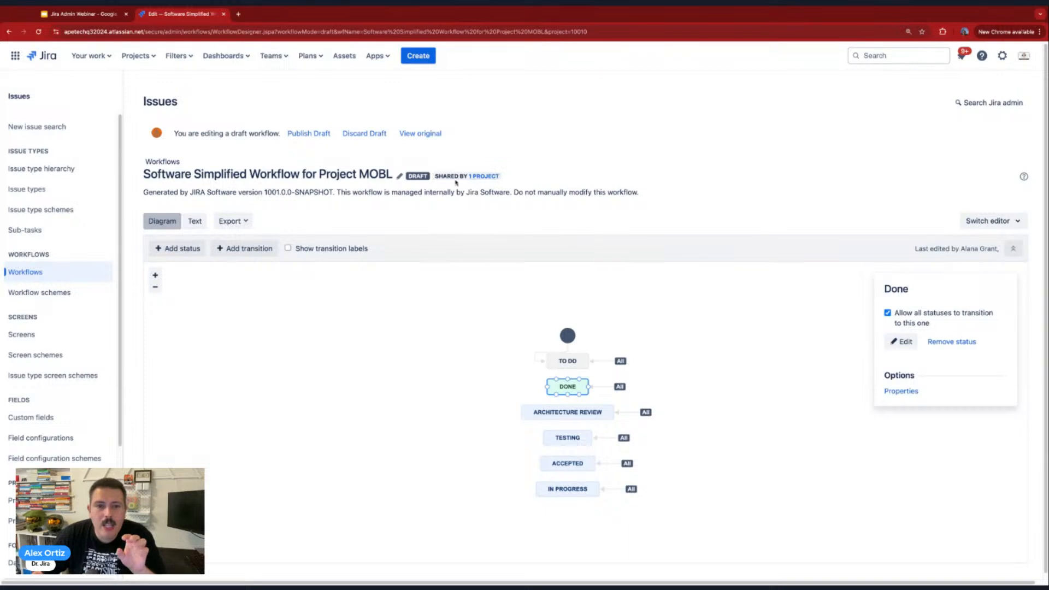
{"action": "left_click_drag", "start_coordinate": [152, 174], "coordinate": [392, 174]}
{"action": "left_click", "coordinate": [488, 177]}
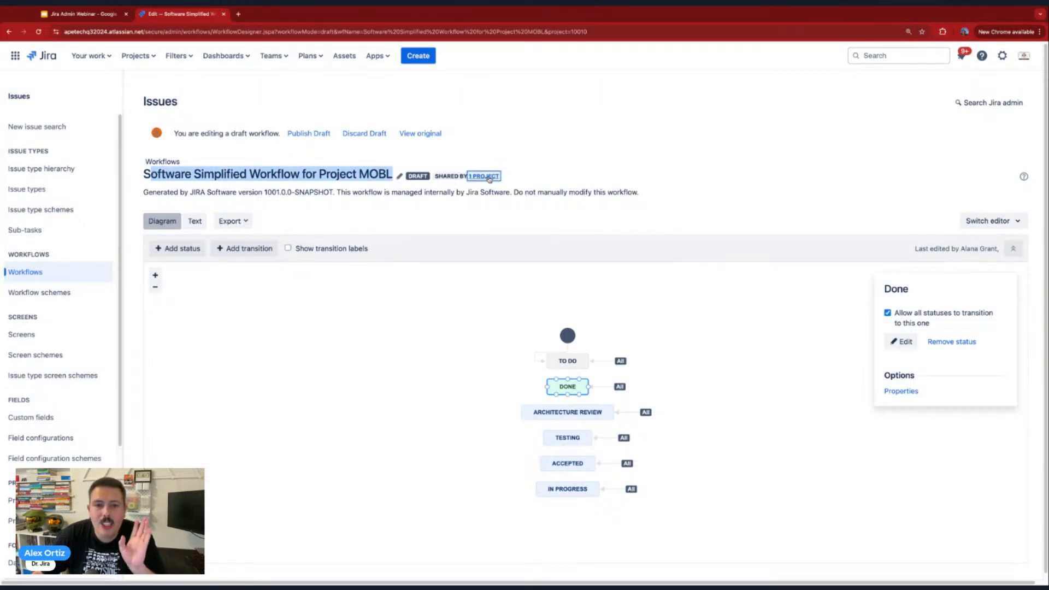
{"action": "left_click", "coordinate": [613, 167]}
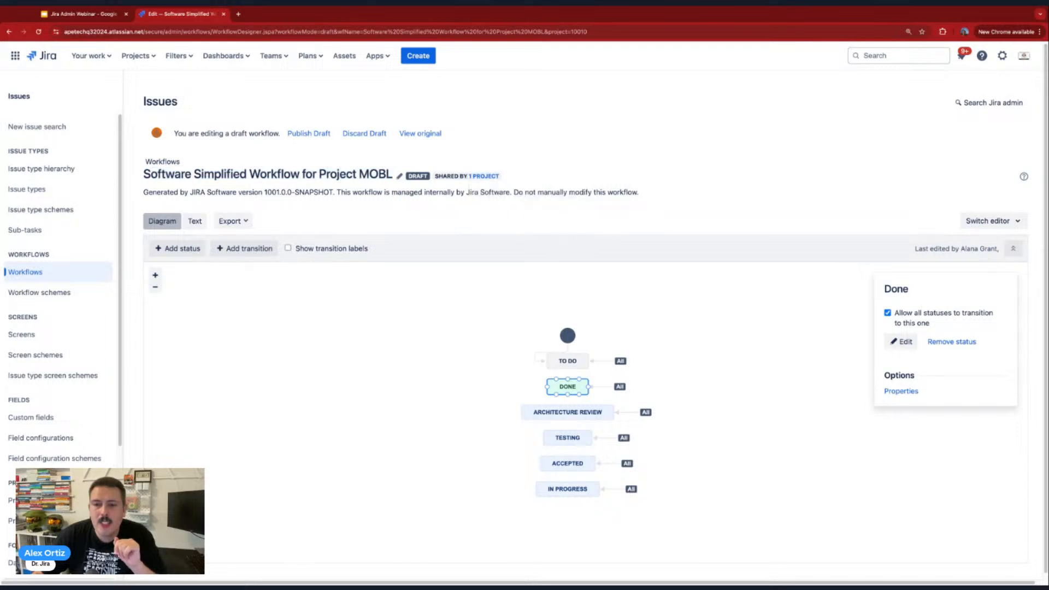
{"action": "left_click", "coordinate": [907, 347]}
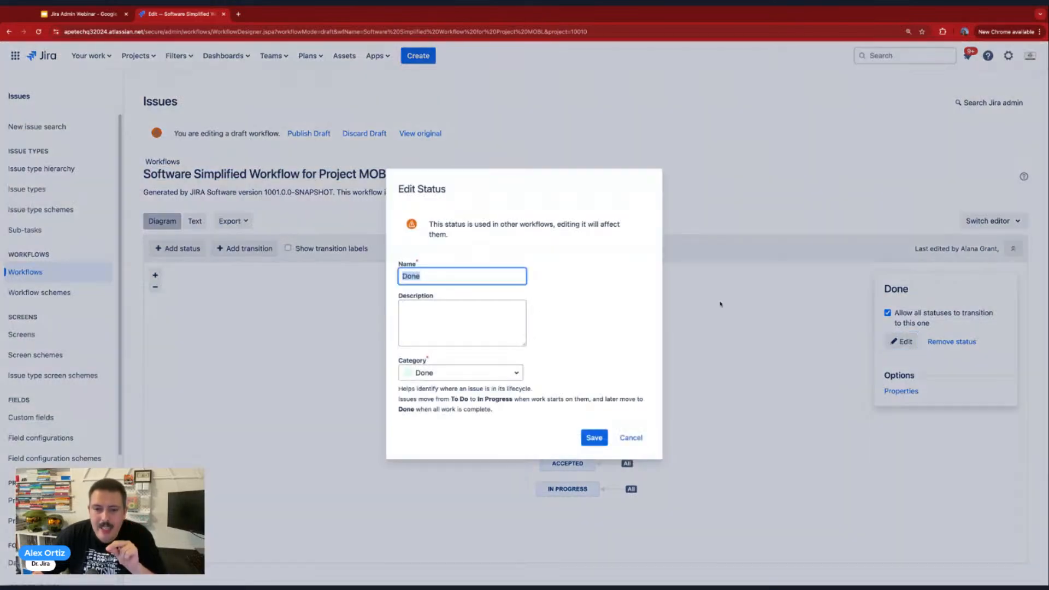
{"action": "type", "text": "Complete"}
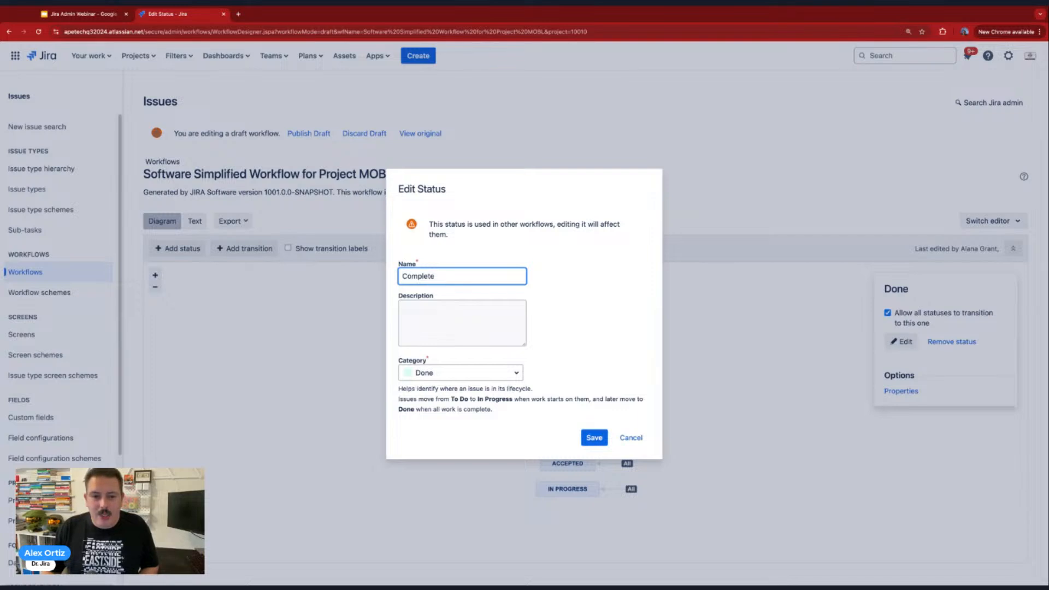
{"action": "double_click", "coordinate": [480, 277]}
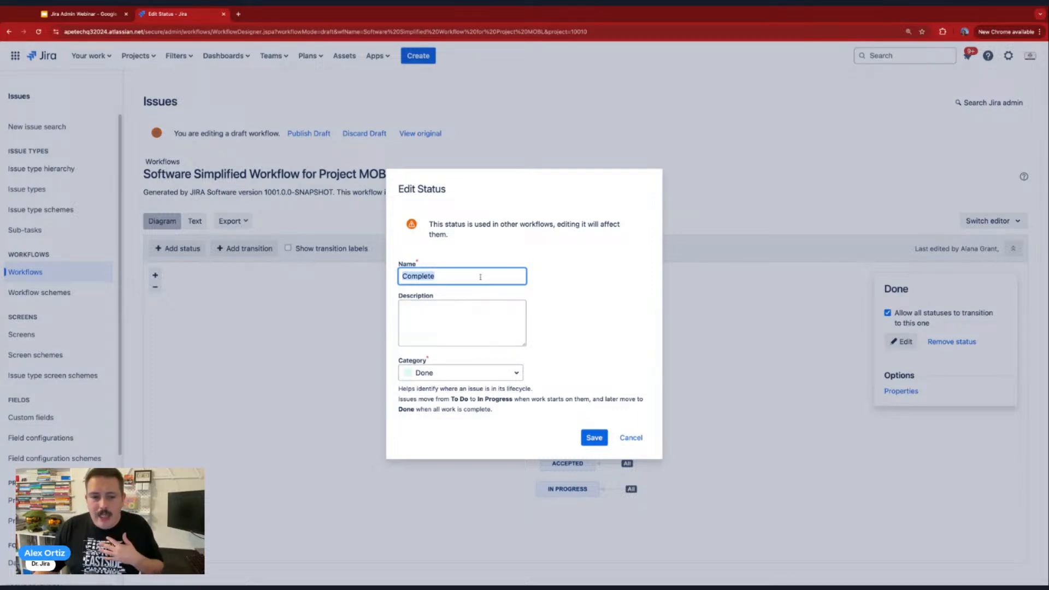
{"action": "key", "text": "BackSpace"}
{"action": "left_click", "coordinate": [631, 438]}
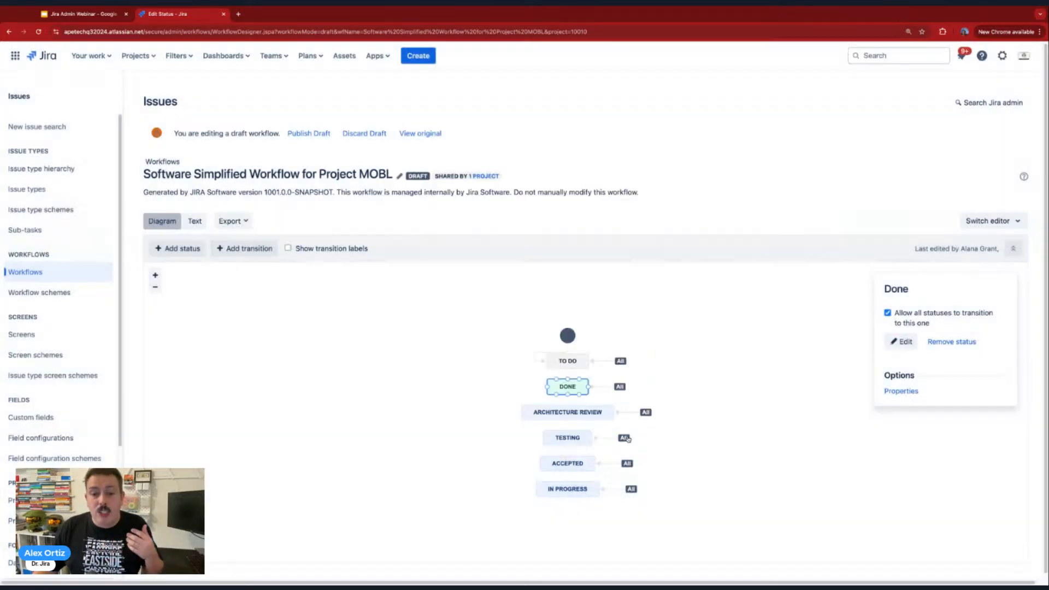
{"action": "left_click", "coordinate": [708, 432]}
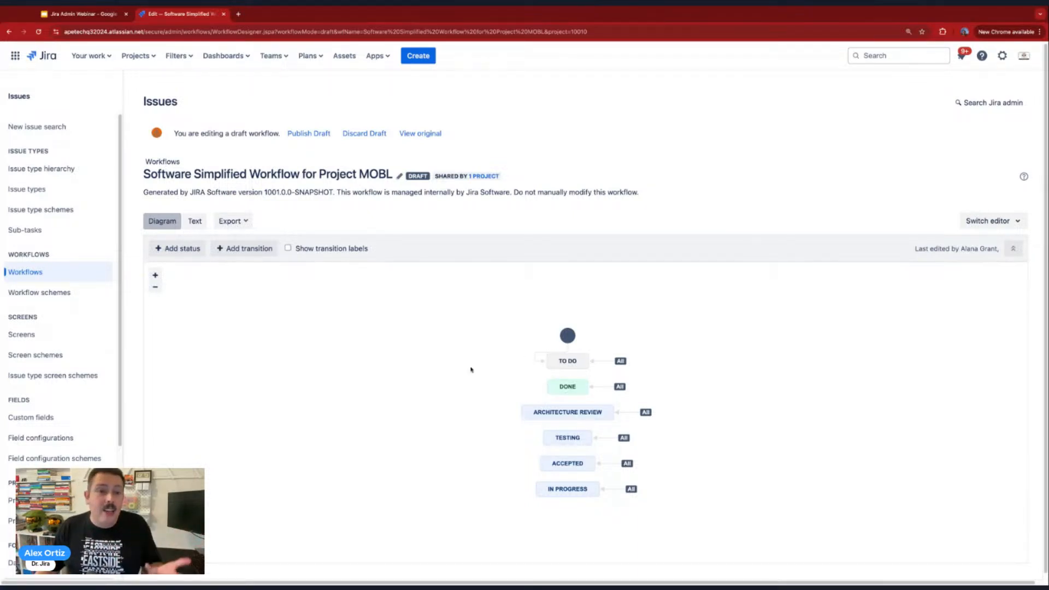
Add the existing Complete status to the workflow, allowing all statuses to transition to it.
{"action": "left_click", "coordinate": [183, 253]}
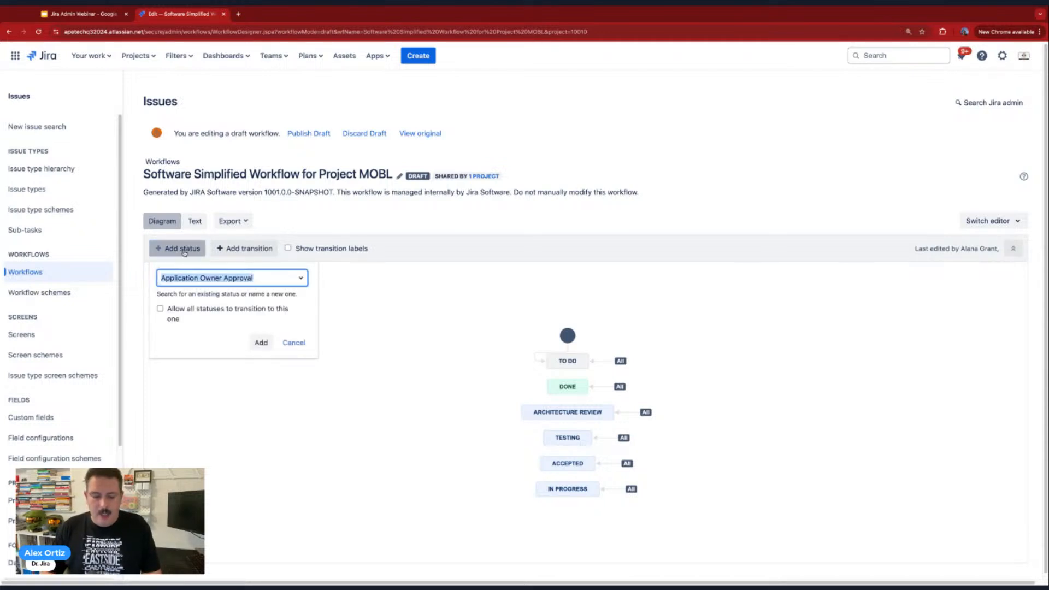
{"action": "type", "text": "Comple"}
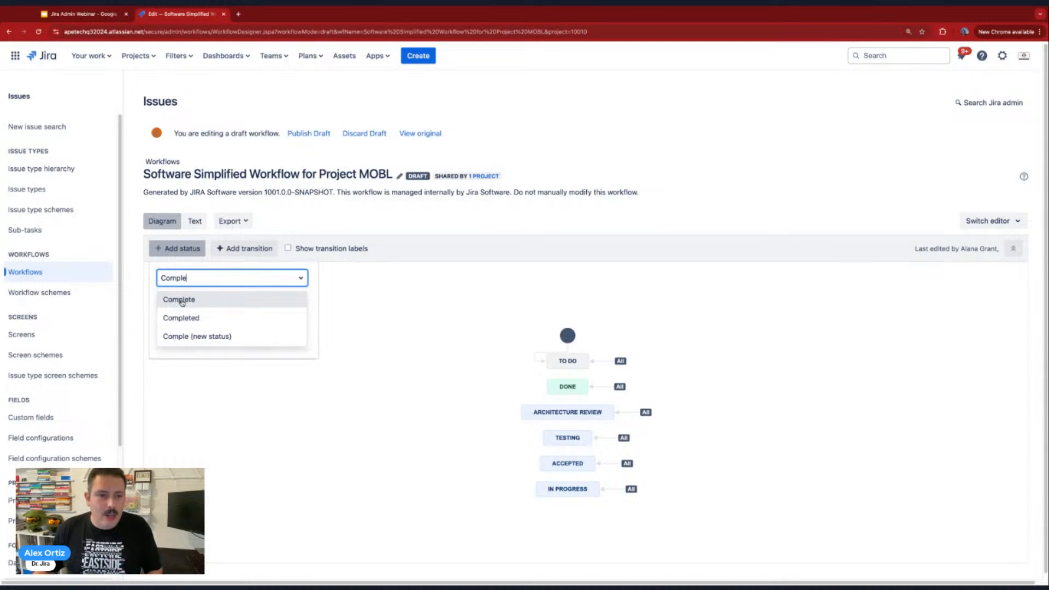
{"action": "left_click", "coordinate": [182, 300]}
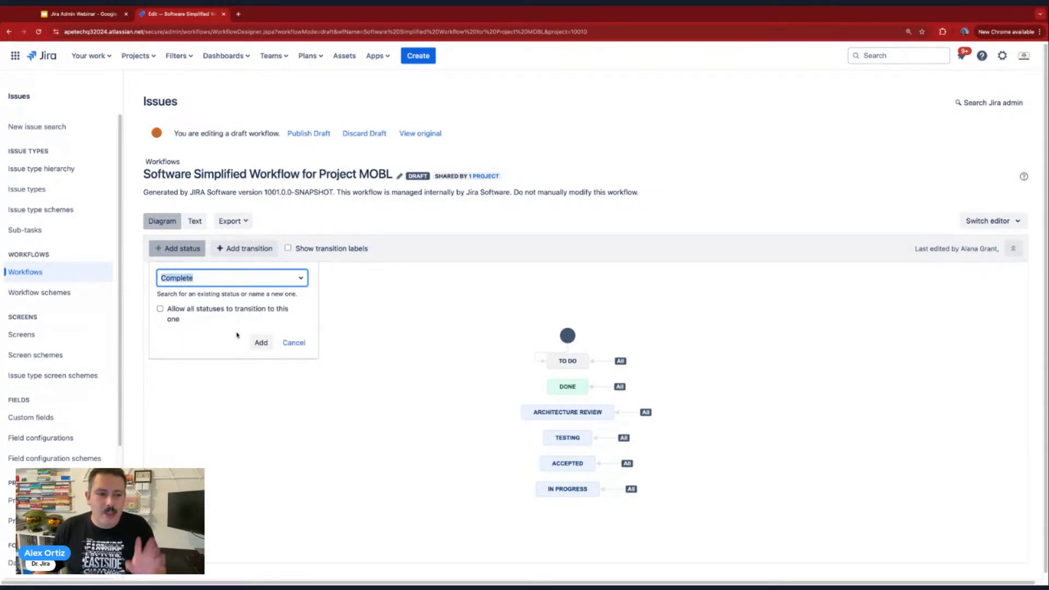
{"action": "left_click", "coordinate": [161, 310]}
{"action": "left_click", "coordinate": [260, 342]}
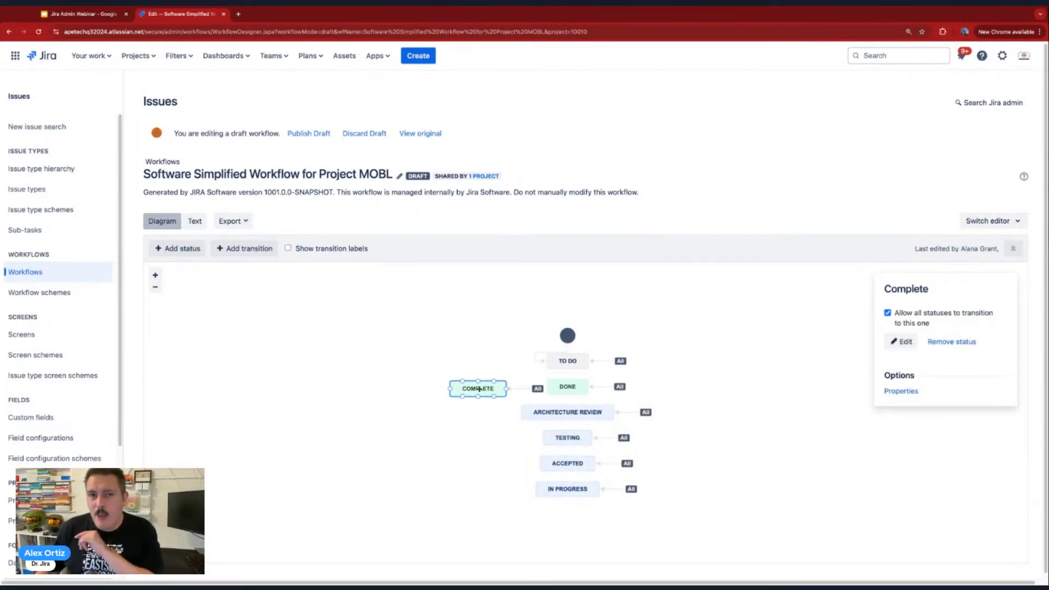
Move the Done status aside in the diagram, shift Complete toward its place, and try to remove Done from the workflow.
{"action": "left_click", "coordinate": [560, 389]}
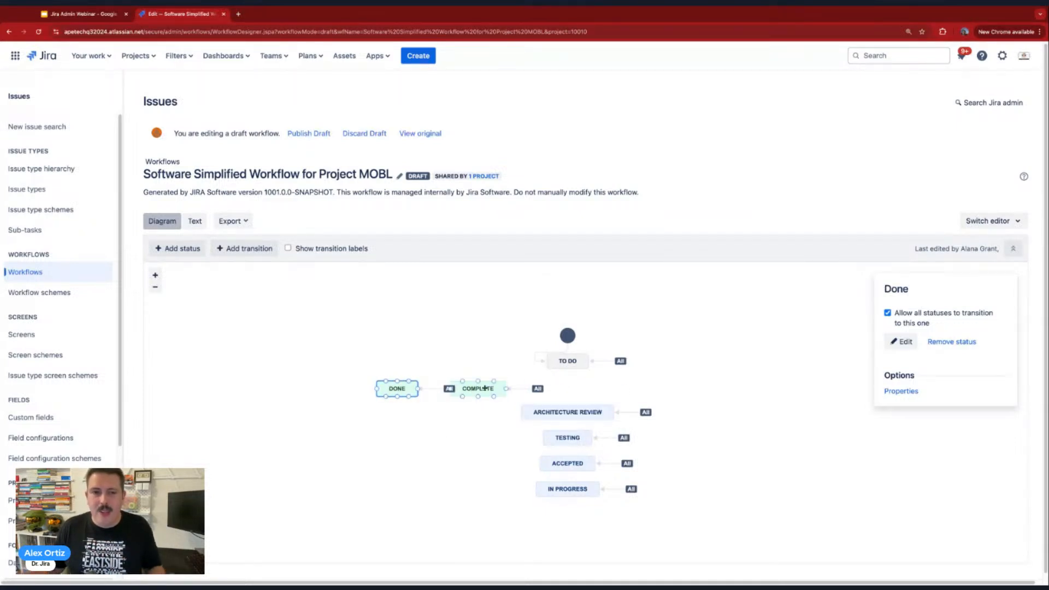
{"action": "left_click", "coordinate": [498, 389]}
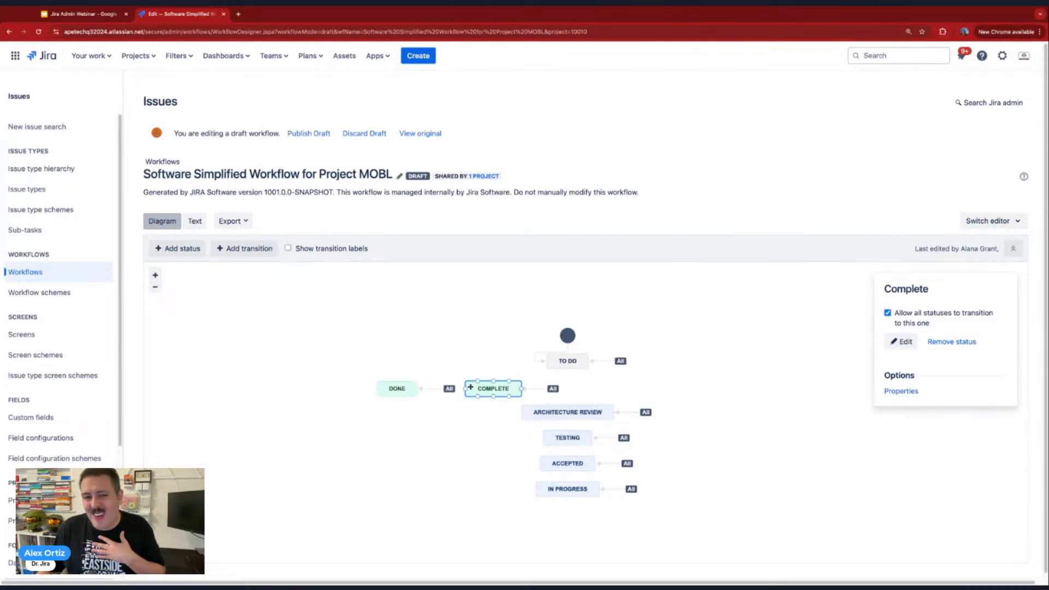
{"action": "left_click", "coordinate": [394, 387]}
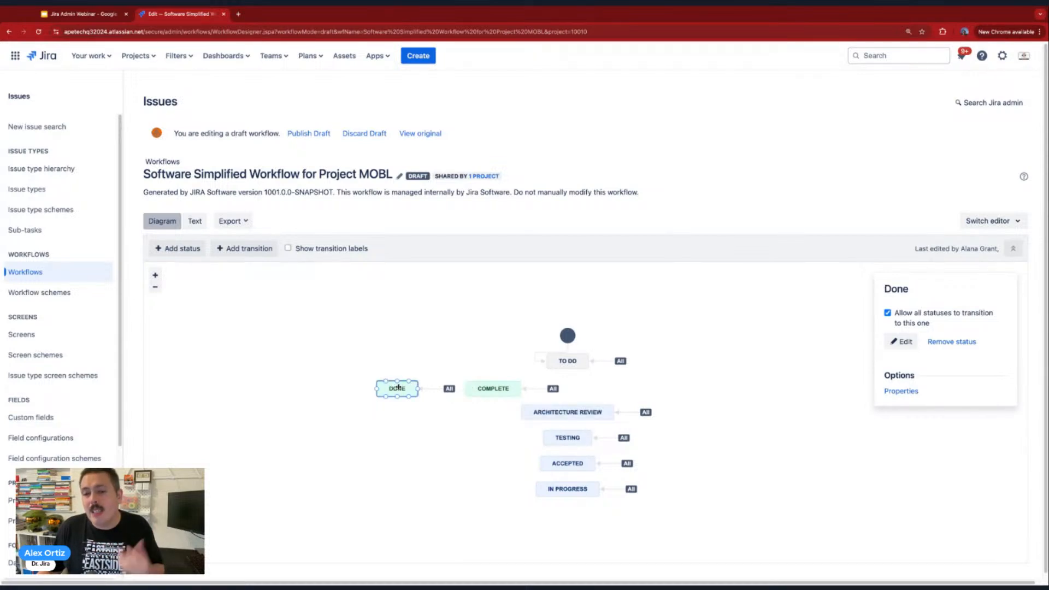
{"action": "left_click", "coordinate": [953, 342]}
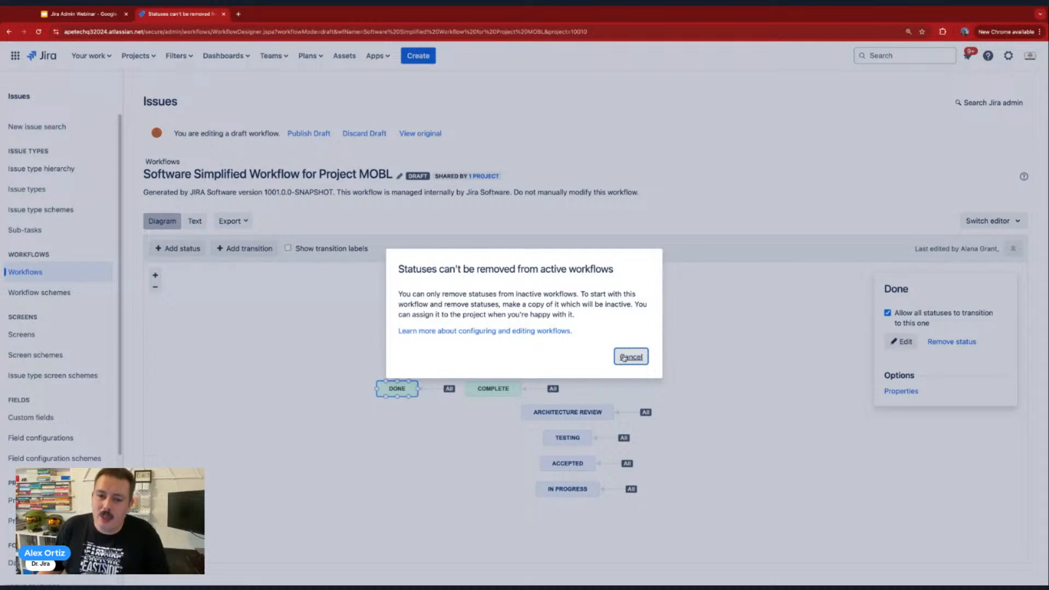
{"action": "left_click", "coordinate": [624, 358]}
Move the Done status back between To Do and Architecture Review, and remove the Complete status from the workflow.
{"action": "left_click_drag", "start_coordinate": [584, 395], "coordinate": [564, 389]}
{"action": "left_click_drag", "start_coordinate": [483, 391], "coordinate": [389, 380]}
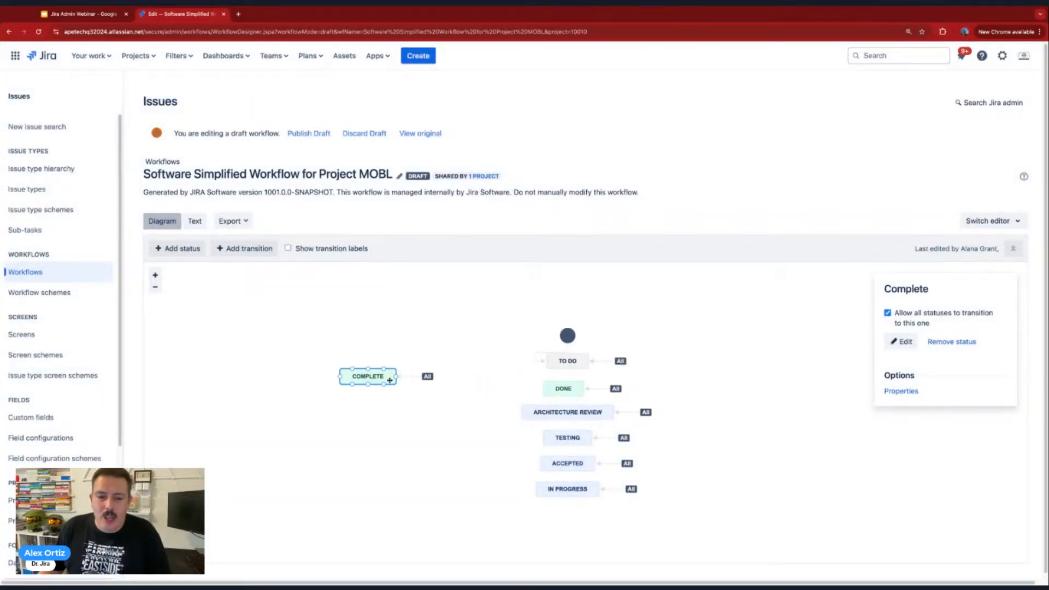
{"action": "left_click", "coordinate": [951, 342]}
{"action": "left_click", "coordinate": [581, 343]}
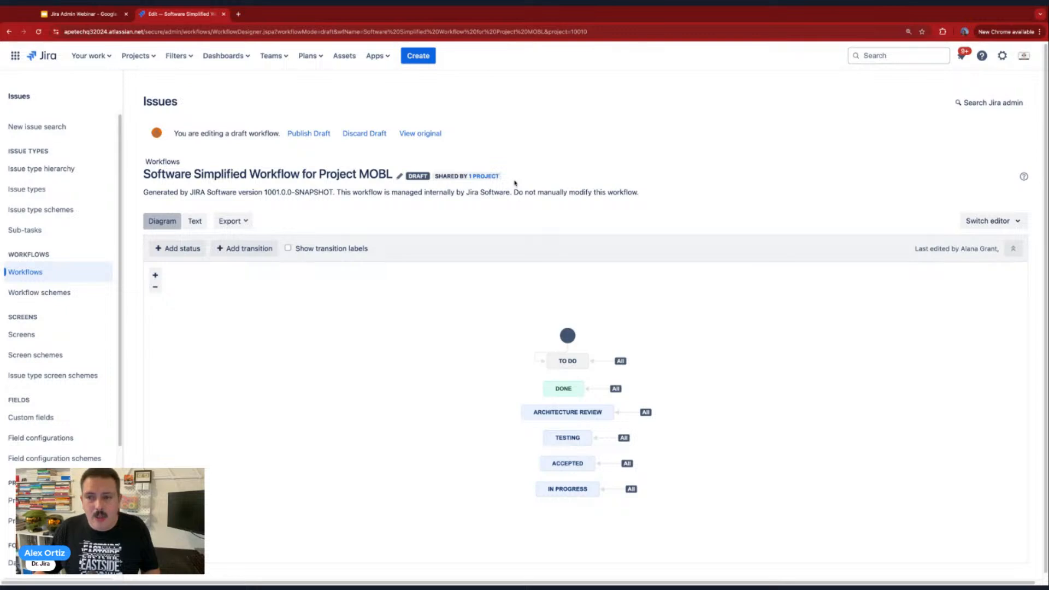
{"action": "left_click_drag", "start_coordinate": [520, 179], "coordinate": [319, 175]}
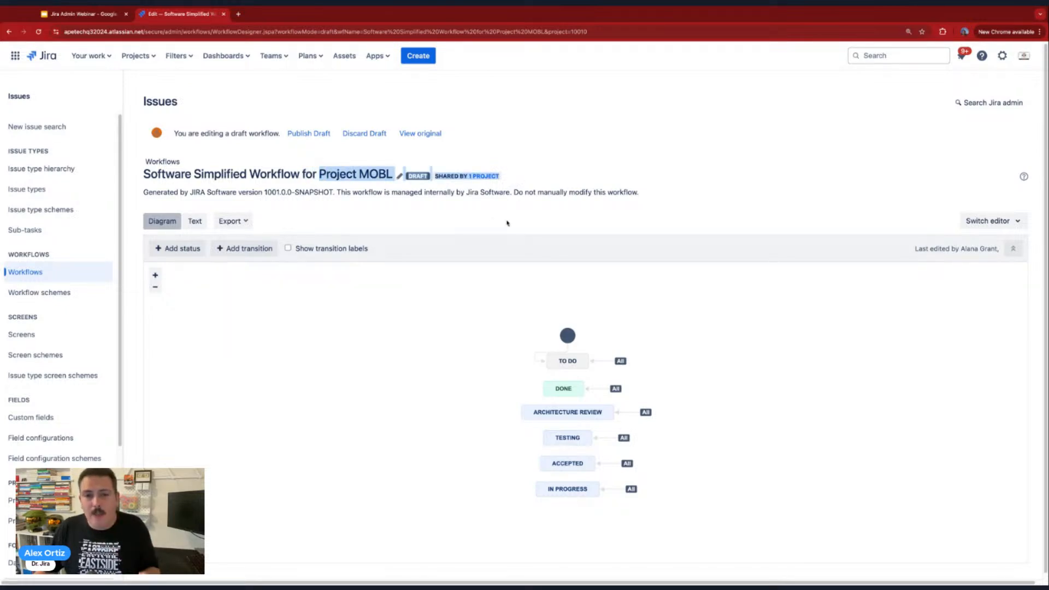
{"action": "left_click", "coordinate": [528, 192]}
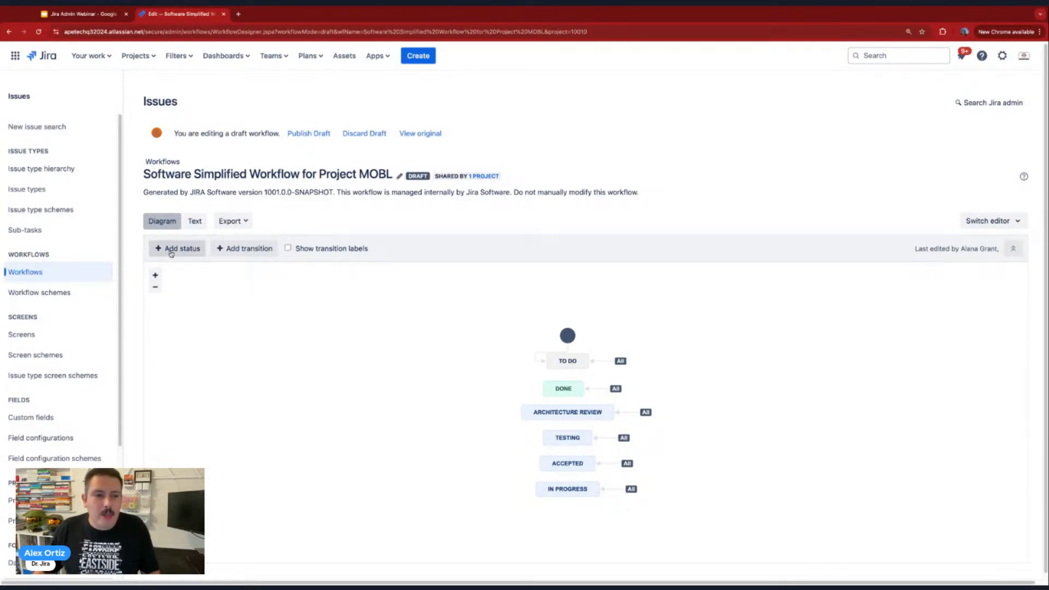
Add the existing In Review status to the workflow, allow all statuses to transition to it, and place it below In Progress.
{"action": "left_click", "coordinate": [171, 249]}
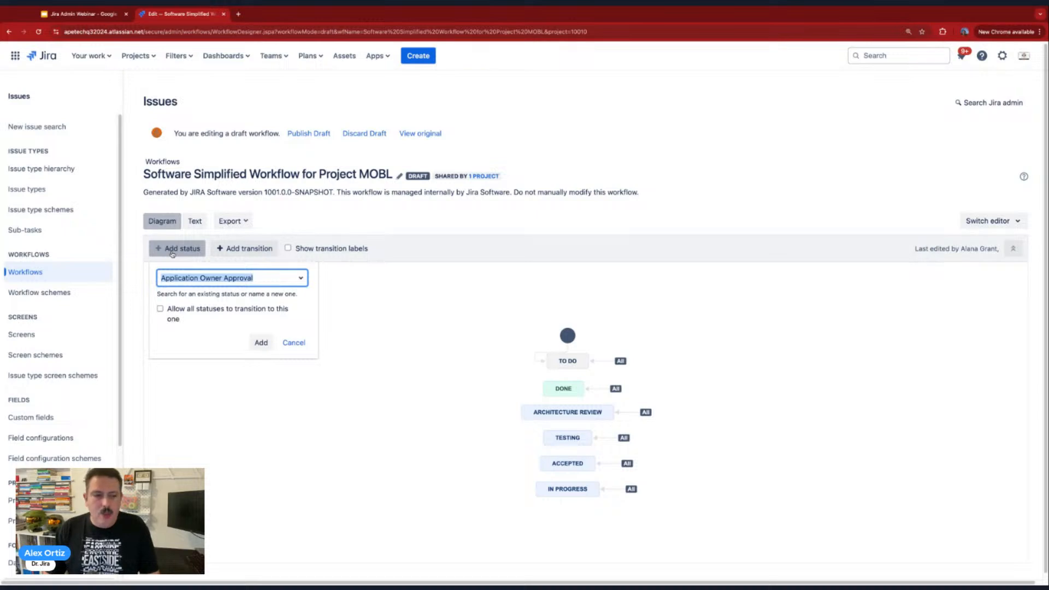
{"action": "type", "text": "In Review"}
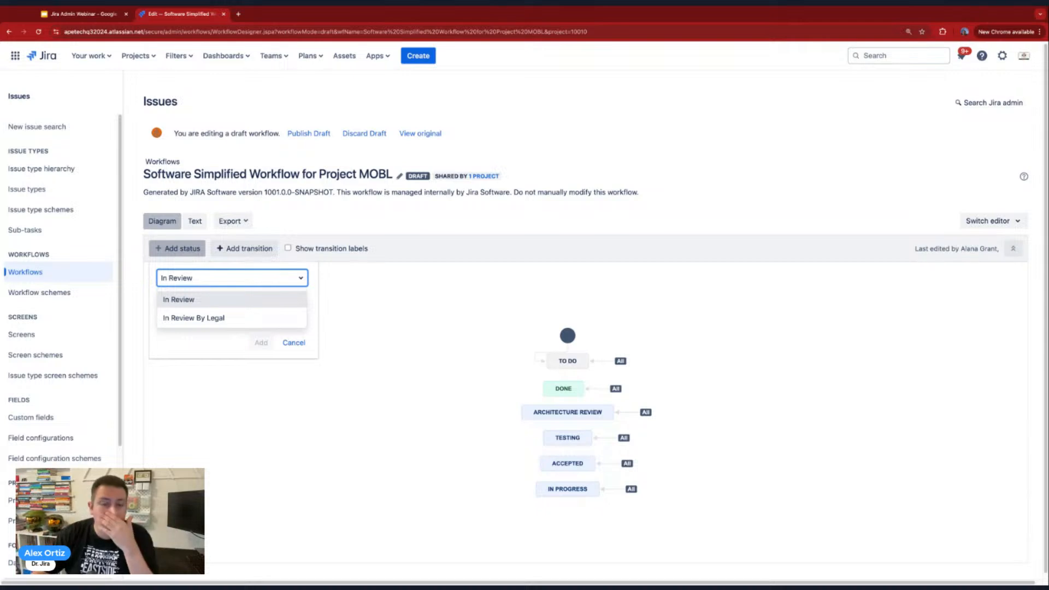
{"action": "left_click", "coordinate": [185, 301]}
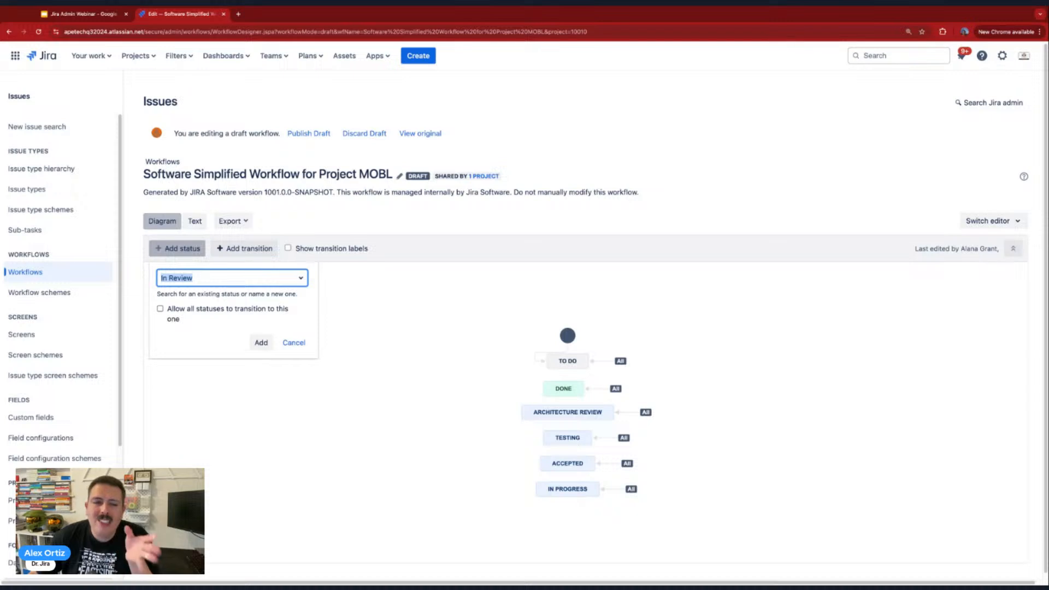
{"action": "left_click", "coordinate": [160, 309]}
{"action": "left_click", "coordinate": [160, 309]}
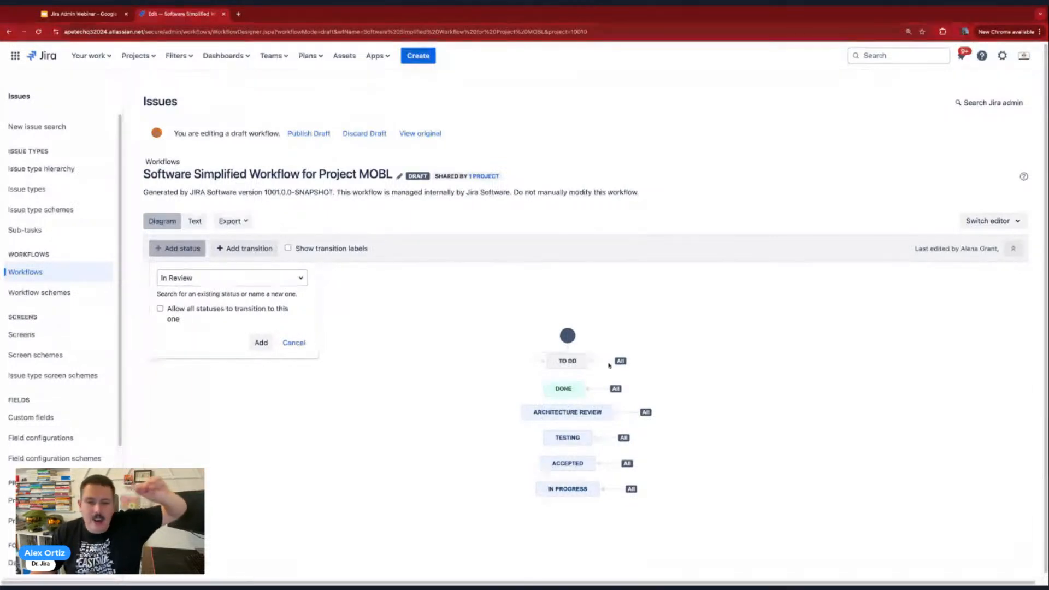
{"action": "mouse_move", "coordinate": [623, 363]}
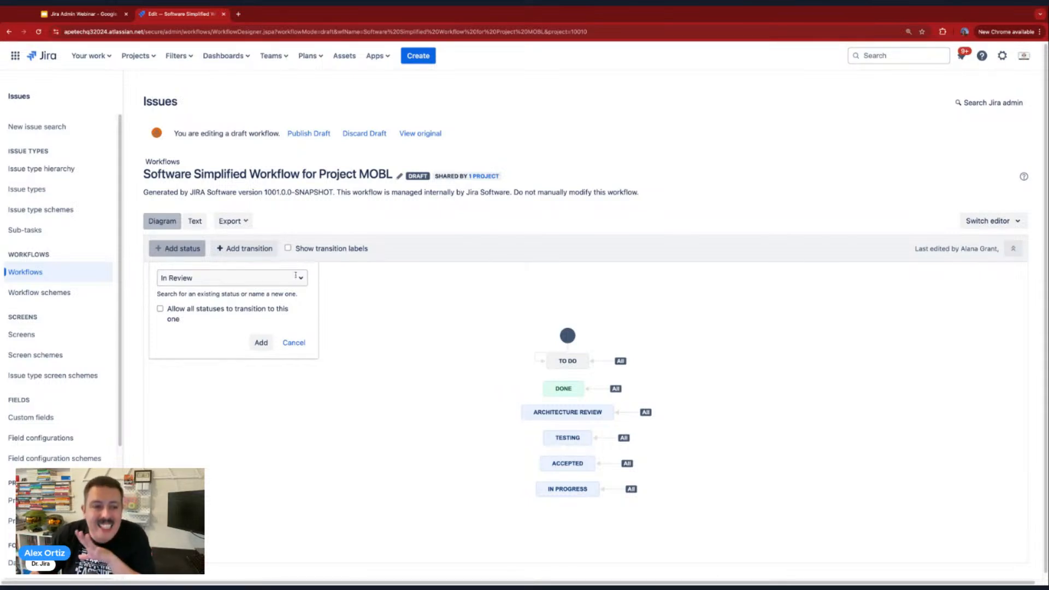
{"action": "left_click", "coordinate": [238, 309]}
{"action": "left_click", "coordinate": [261, 342]}
{"action": "left_click_drag", "start_coordinate": [374, 377], "coordinate": [572, 521]}
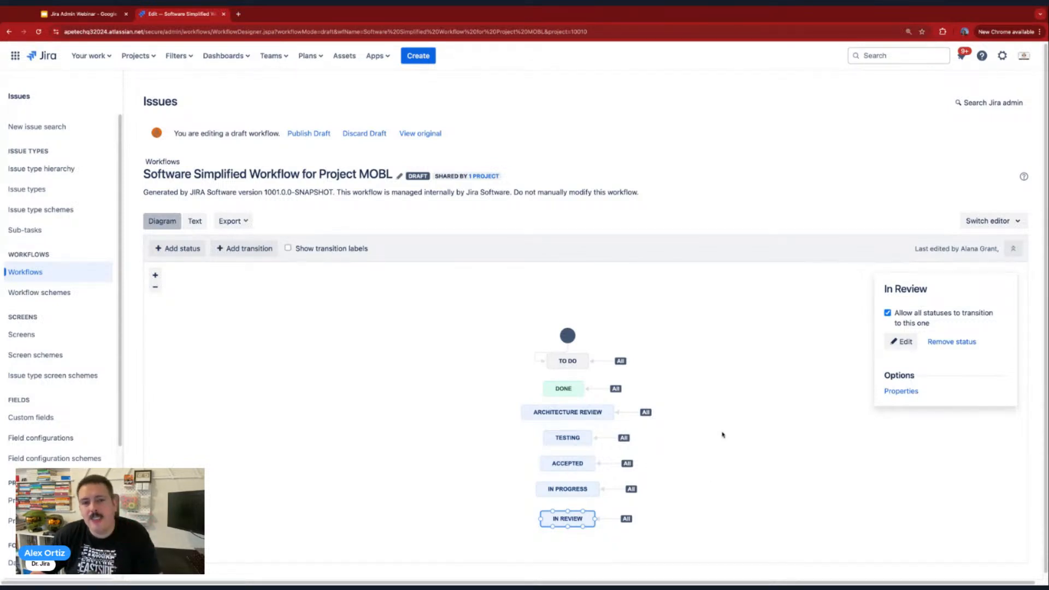
Open the Mobile Dev (MOBL) project in a new browser tab and view the MOBL Cowboys board's column and status mapping settings.
{"action": "left_click", "coordinate": [138, 60]}
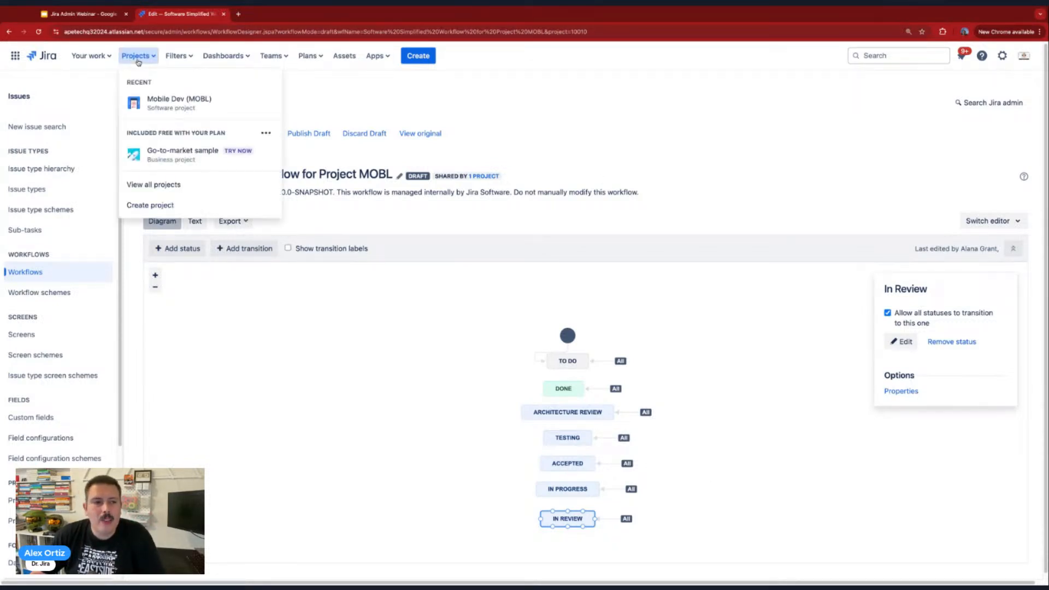
{"action": "left_click", "coordinate": [168, 109], "text": "super"}
{"action": "left_click", "coordinate": [275, 15]}
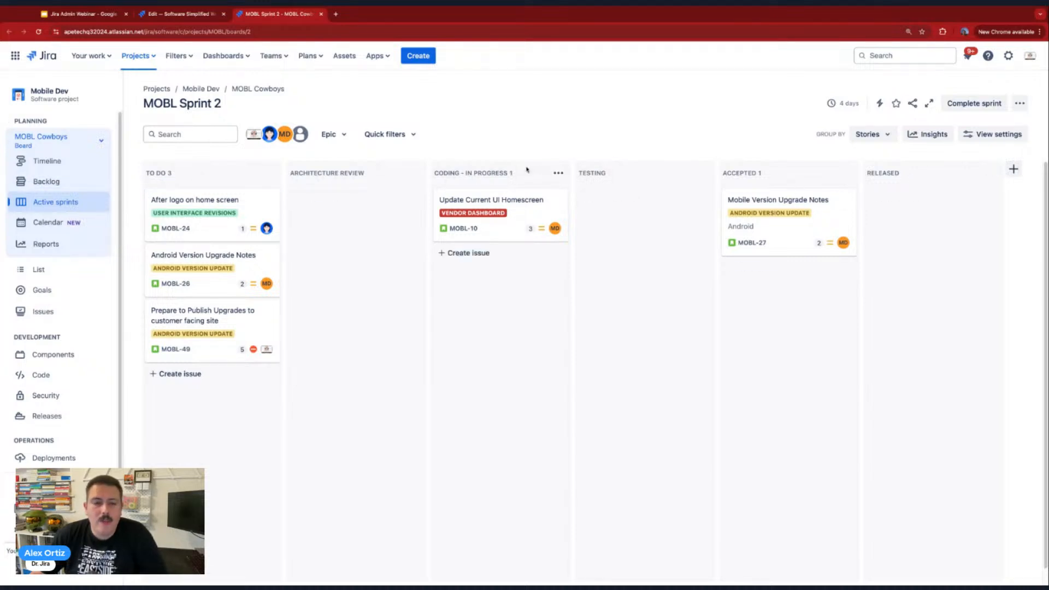
{"action": "left_click", "coordinate": [1020, 104]}
{"action": "left_click", "coordinate": [991, 129]}
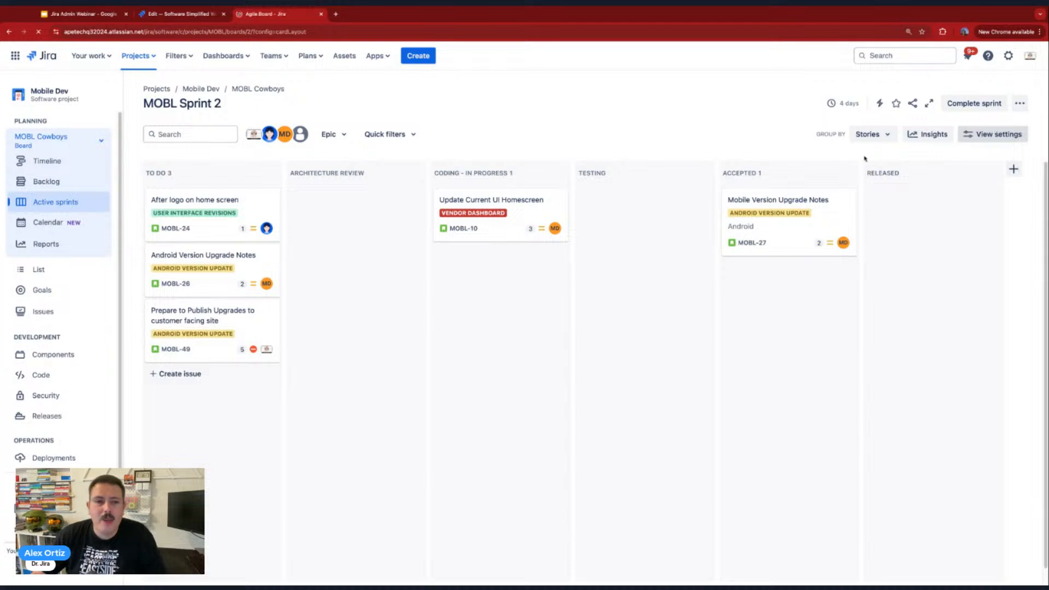
{"action": "left_click", "coordinate": [168, 161]}
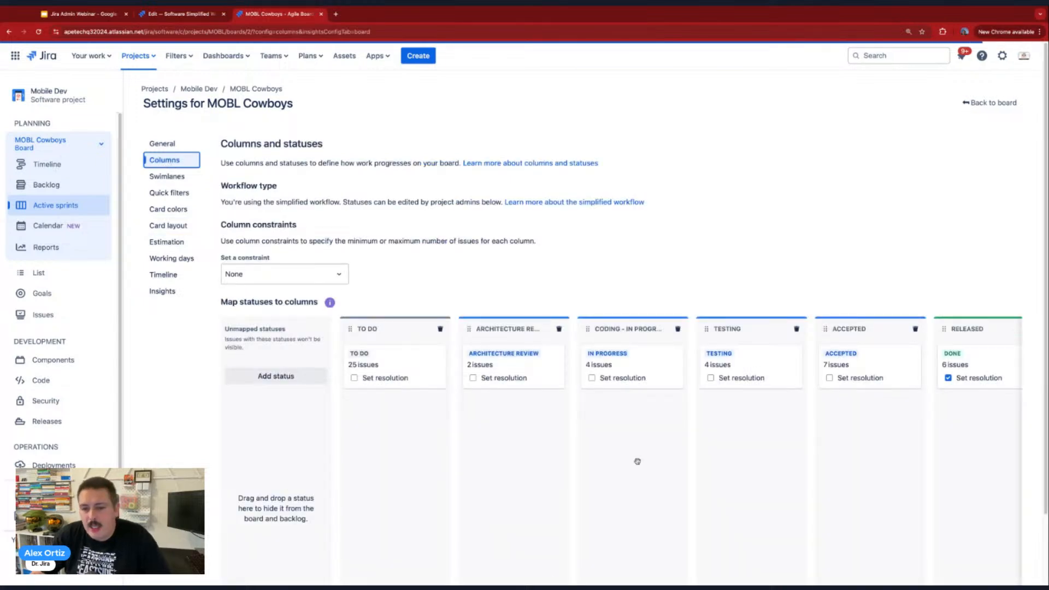
{"action": "scroll", "coordinate": [628, 467], "scroll_direction": "down", "scroll_amount": 1}
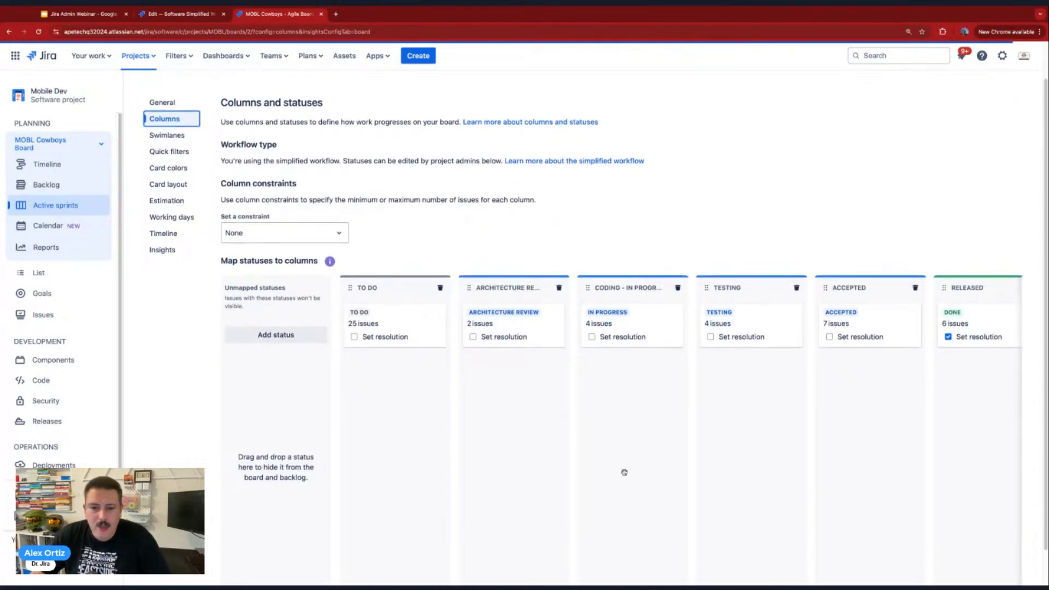
{"action": "scroll", "coordinate": [631, 468], "scroll_direction": "down", "scroll_amount": 1}
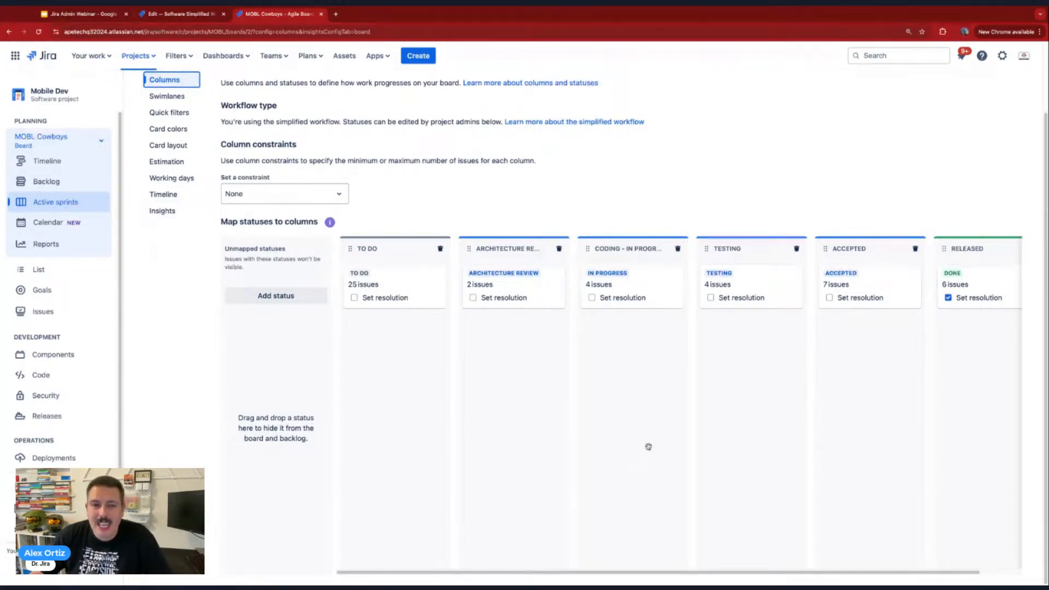
Compare the statuses in the MOBL draft workflow with those mapped or unmapped in the MOBL Cowboys board's column settings.
{"action": "left_click", "coordinate": [181, 14]}
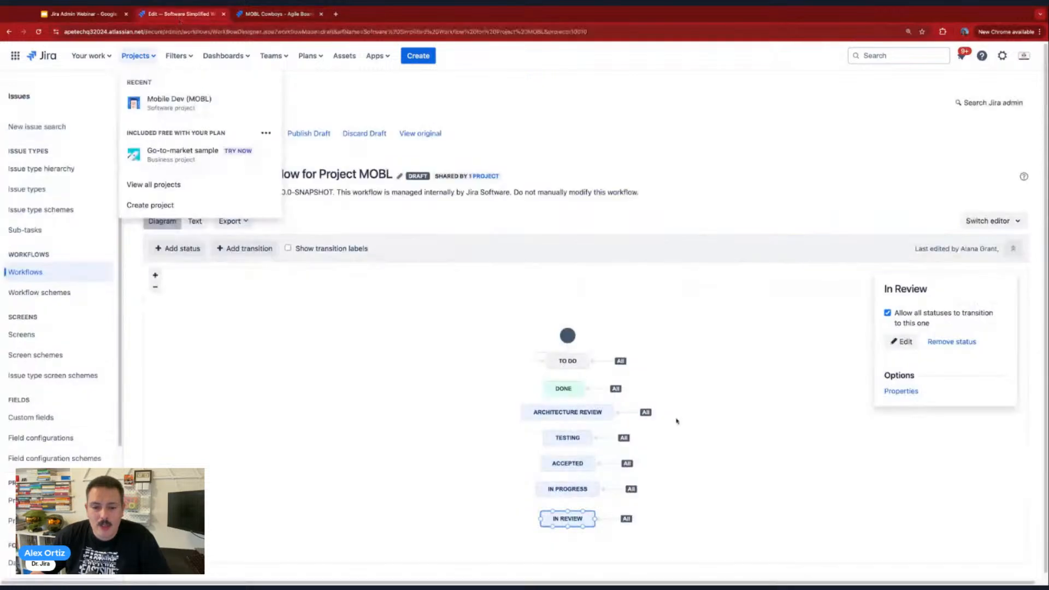
{"action": "left_click_drag", "start_coordinate": [150, 173], "coordinate": [393, 174]}
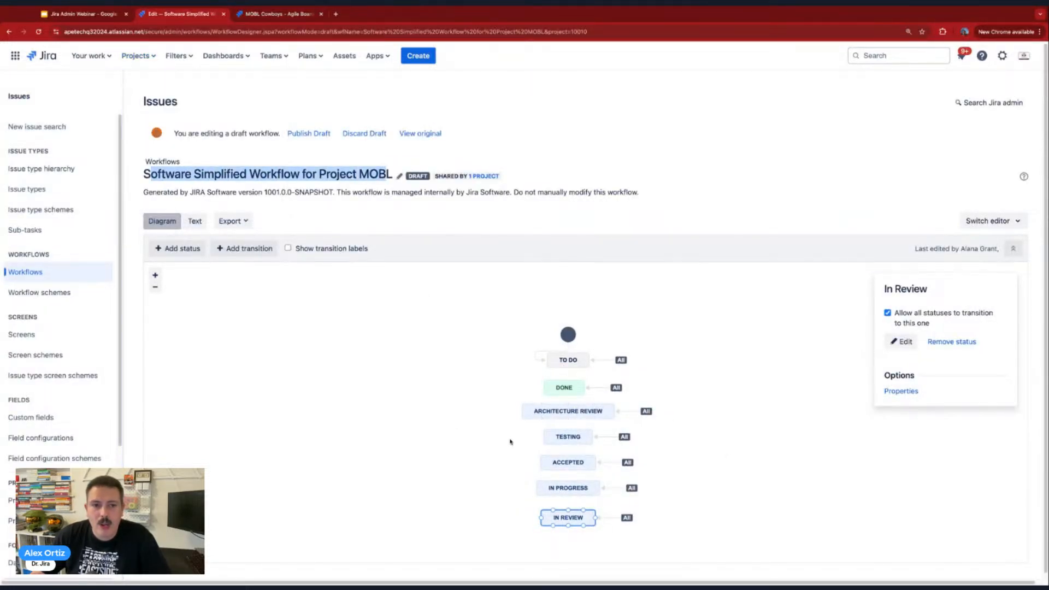
{"action": "left_click", "coordinate": [276, 19]}
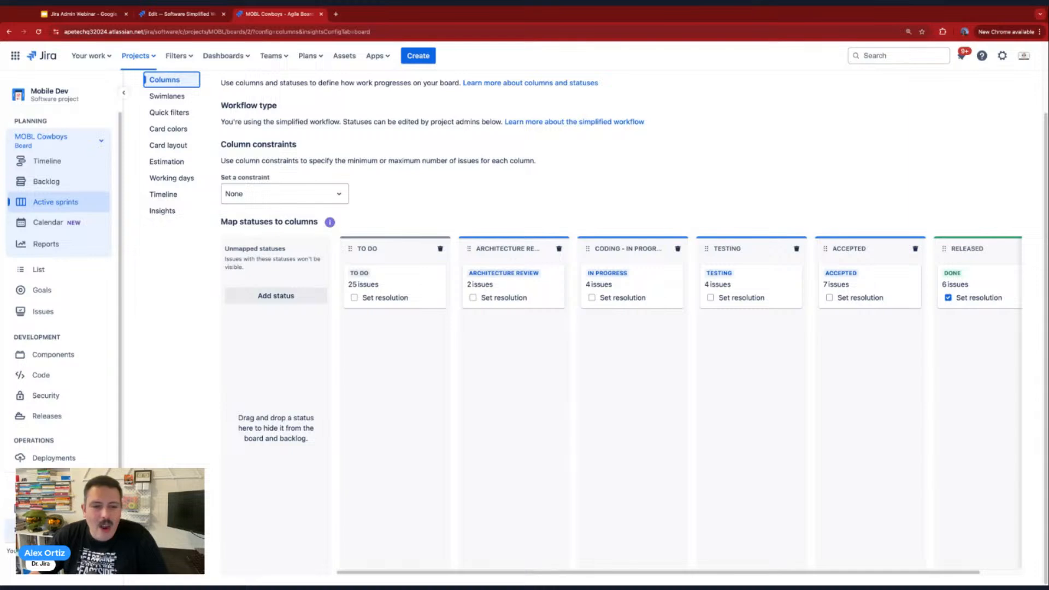
{"action": "left_click", "coordinate": [180, 14]}
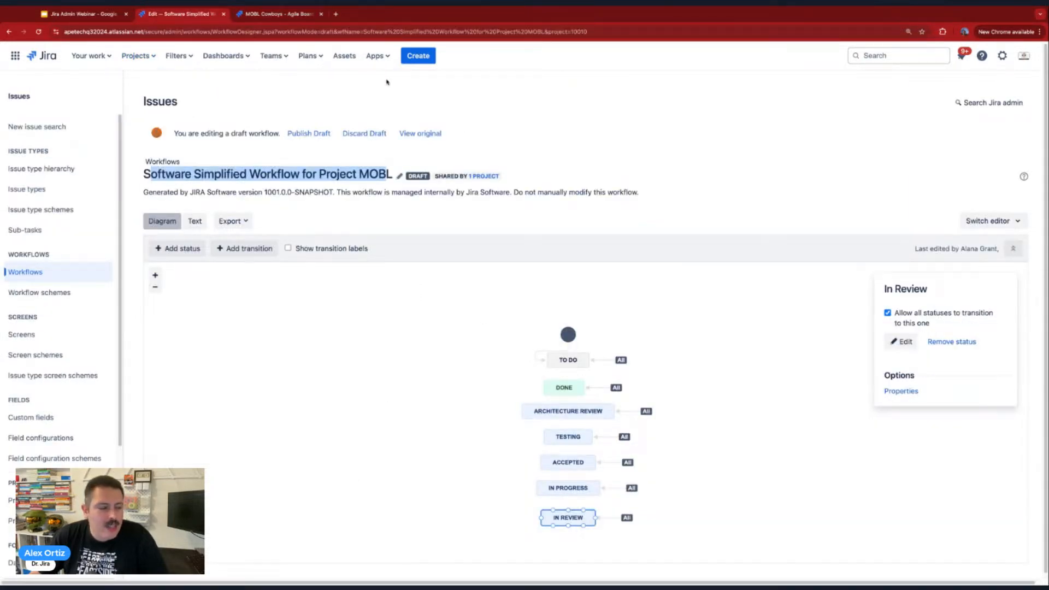
{"action": "left_click", "coordinate": [277, 14]}
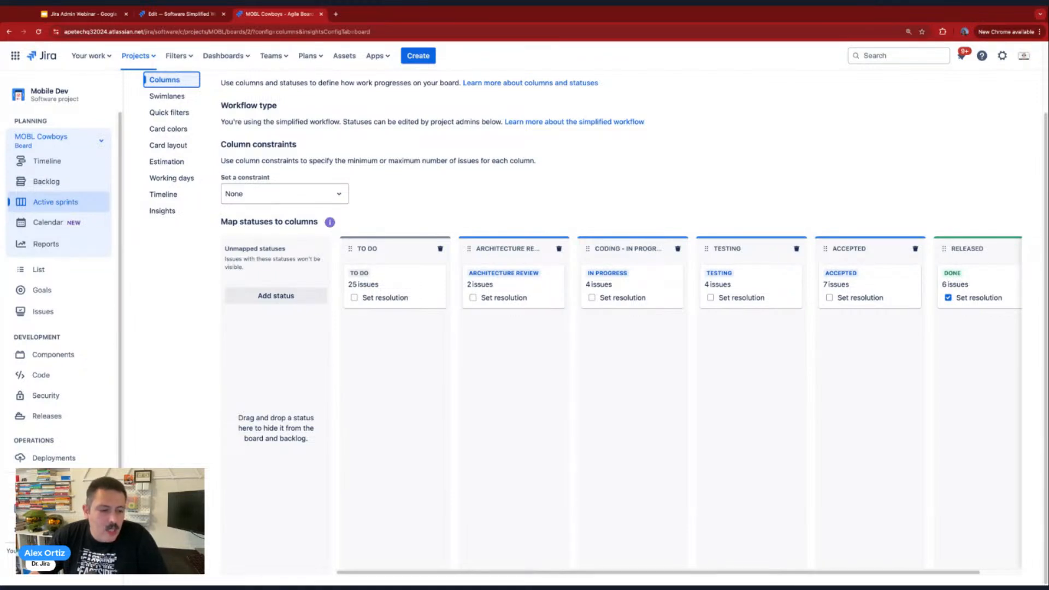
{"action": "left_click", "coordinate": [171, 14]}
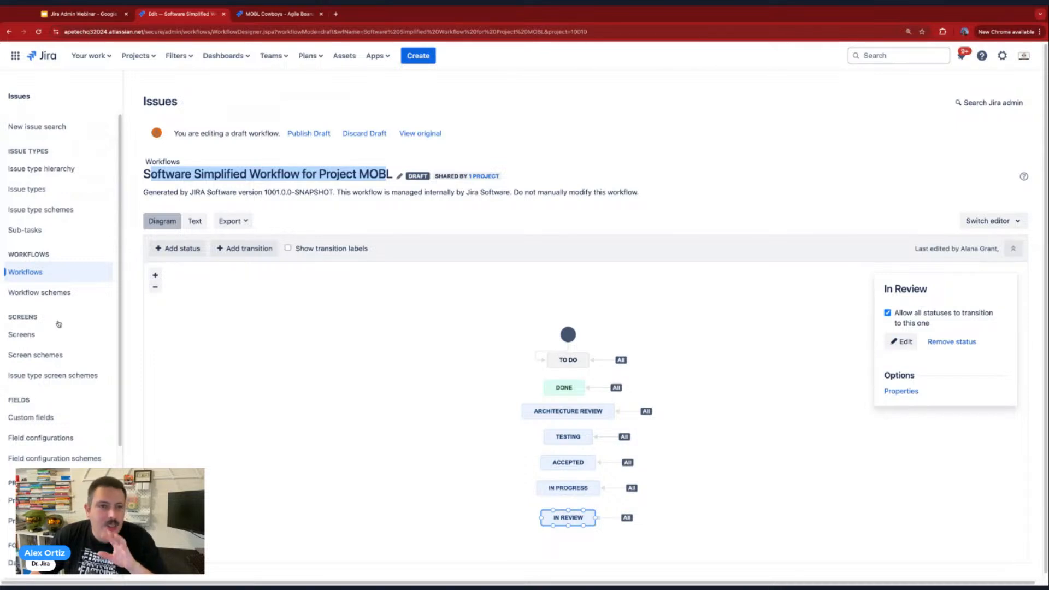
{"action": "left_click", "coordinate": [278, 13]}
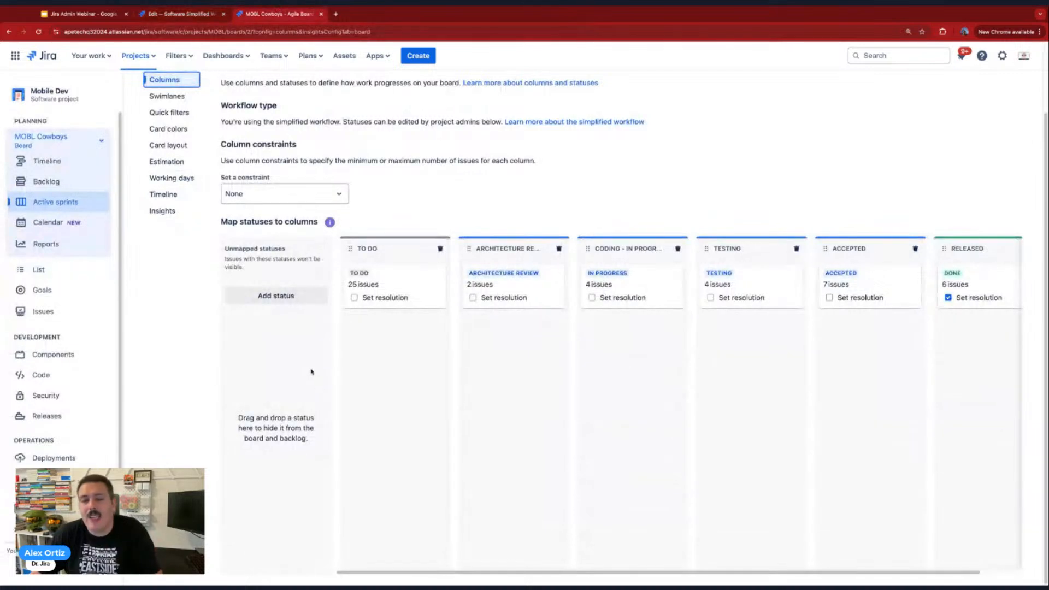
Publish the MOBL draft workflow without saving a backup copy, and reload the board's column settings.
{"action": "left_click", "coordinate": [172, 14]}
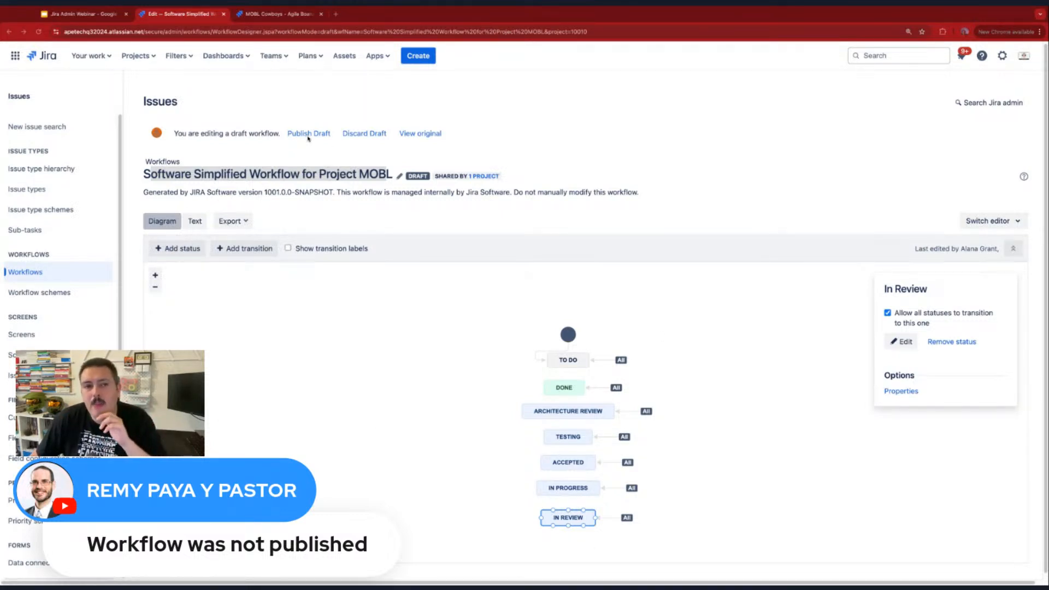
{"action": "scroll", "coordinate": [386, 234], "scroll_direction": "down", "scroll_amount": 1}
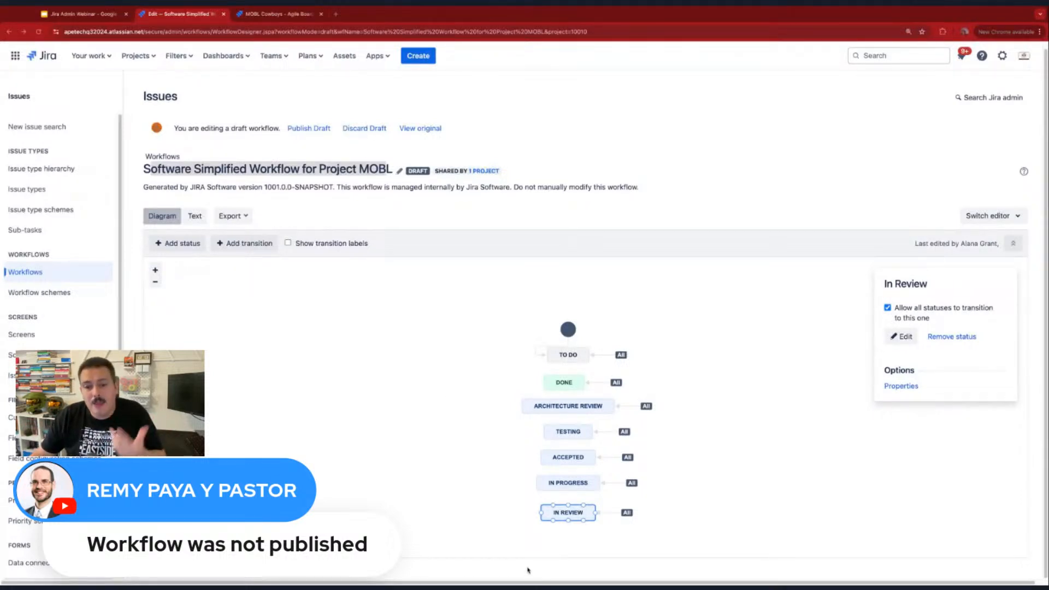
{"action": "left_click", "coordinate": [302, 130]}
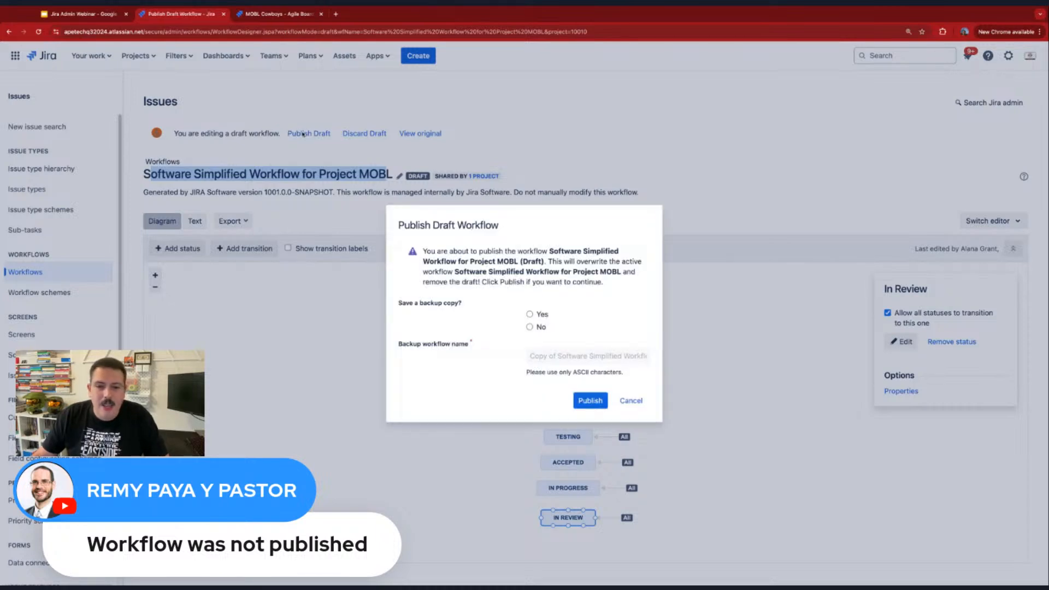
{"action": "left_click", "coordinate": [529, 327]}
{"action": "left_click", "coordinate": [590, 400]}
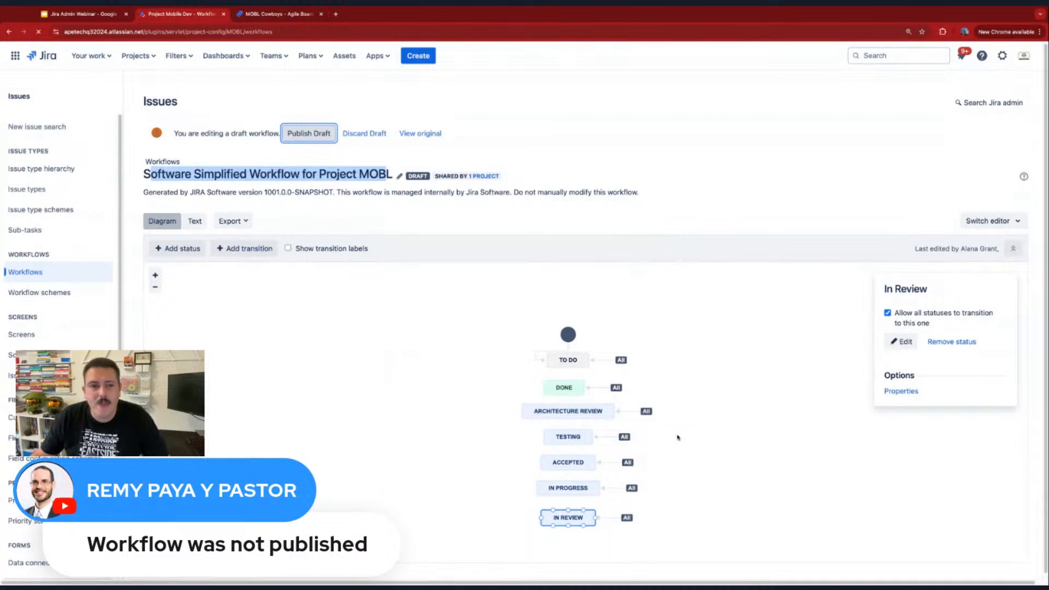
{"action": "left_click", "coordinate": [273, 13]}
{"action": "left_click", "coordinate": [38, 31]}
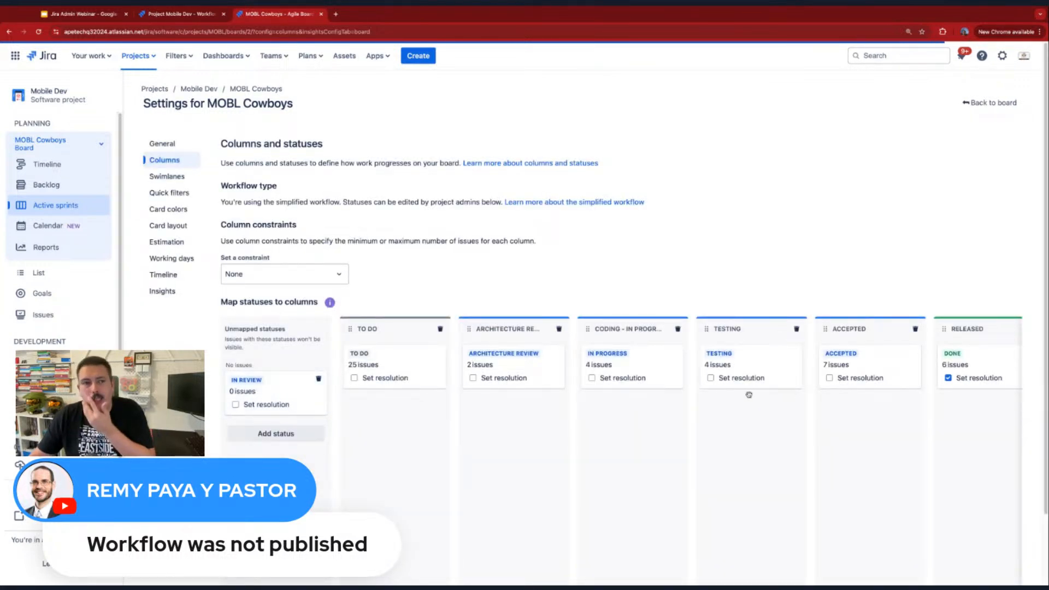
Reopen the Software Simplified Workflow for Project MOBL for editing from the project's workflow settings and dismiss the zoom warning.
{"action": "left_click", "coordinate": [175, 15]}
{"action": "left_click", "coordinate": [904, 196]}
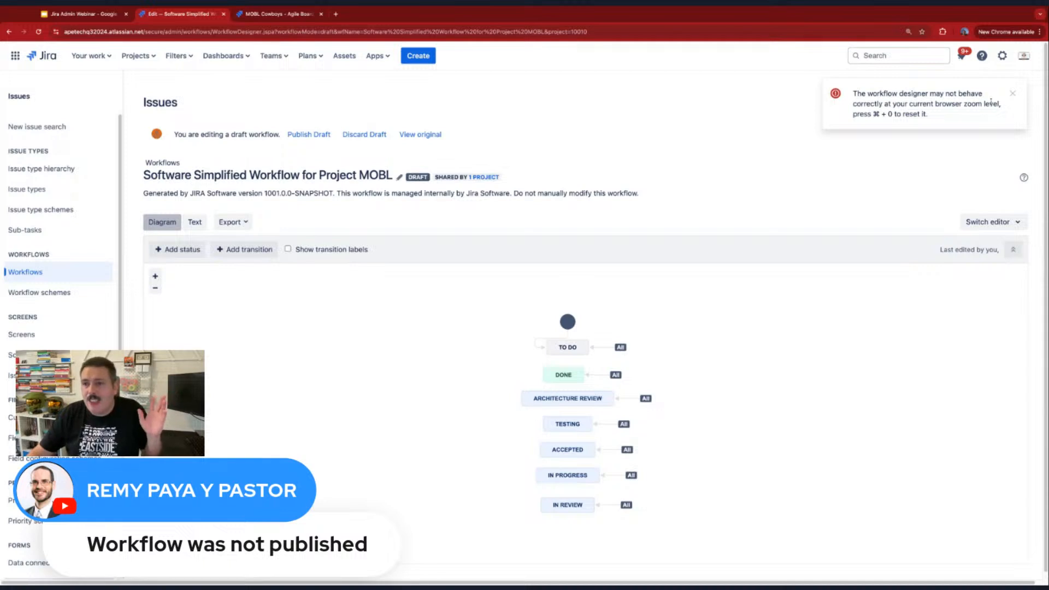
{"action": "left_click", "coordinate": [1009, 94]}
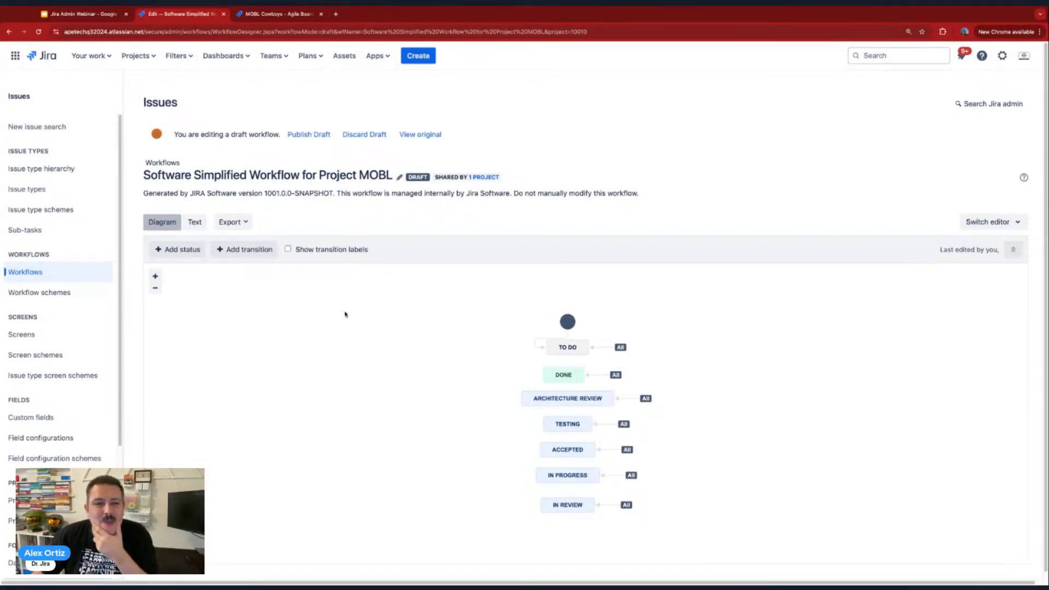
Add the existing Cancelled status to the workflow without allowing all statuses to transition to it.
{"action": "left_click", "coordinate": [180, 249]}
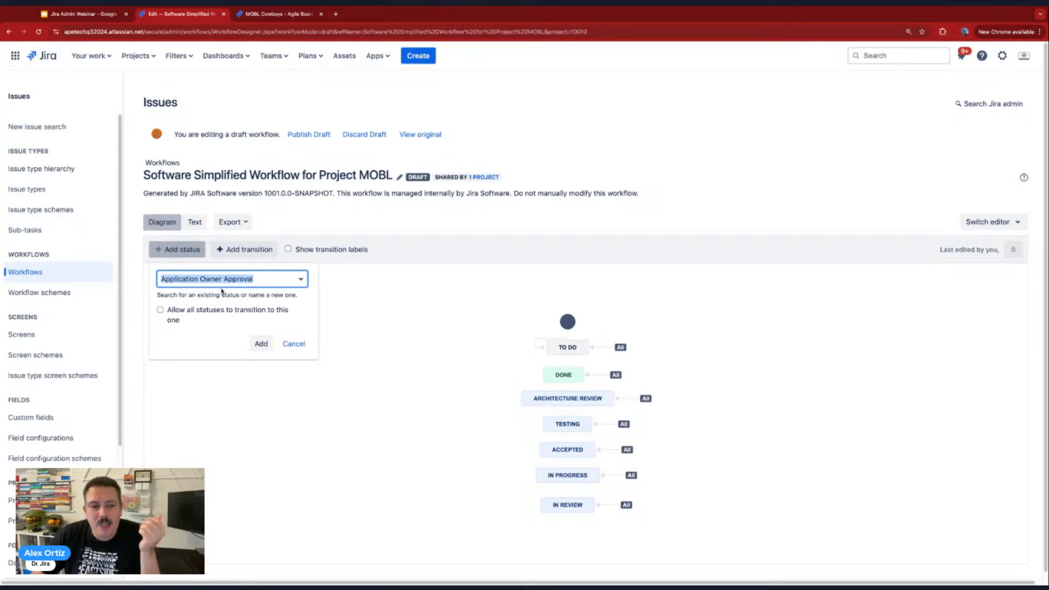
{"action": "left_click", "coordinate": [259, 275]}
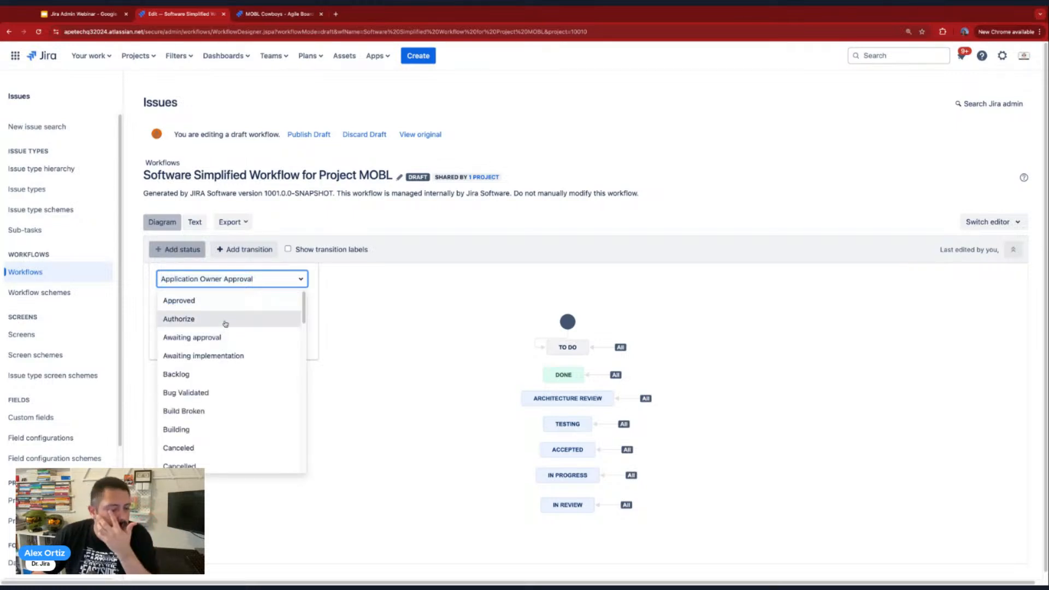
{"action": "scroll", "coordinate": [216, 374], "scroll_direction": "down", "scroll_amount": 2}
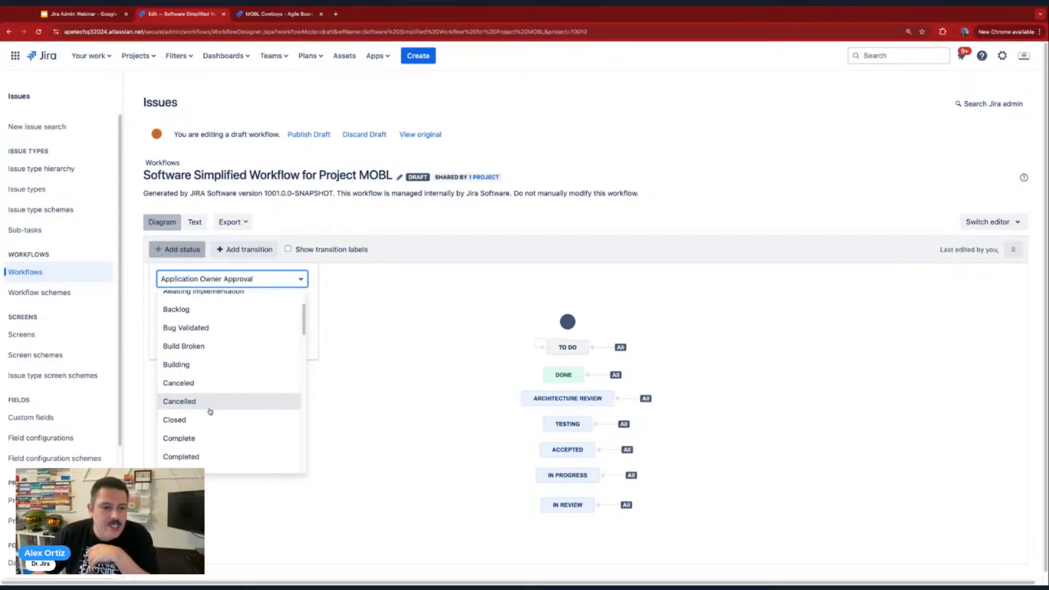
{"action": "left_click", "coordinate": [214, 402]}
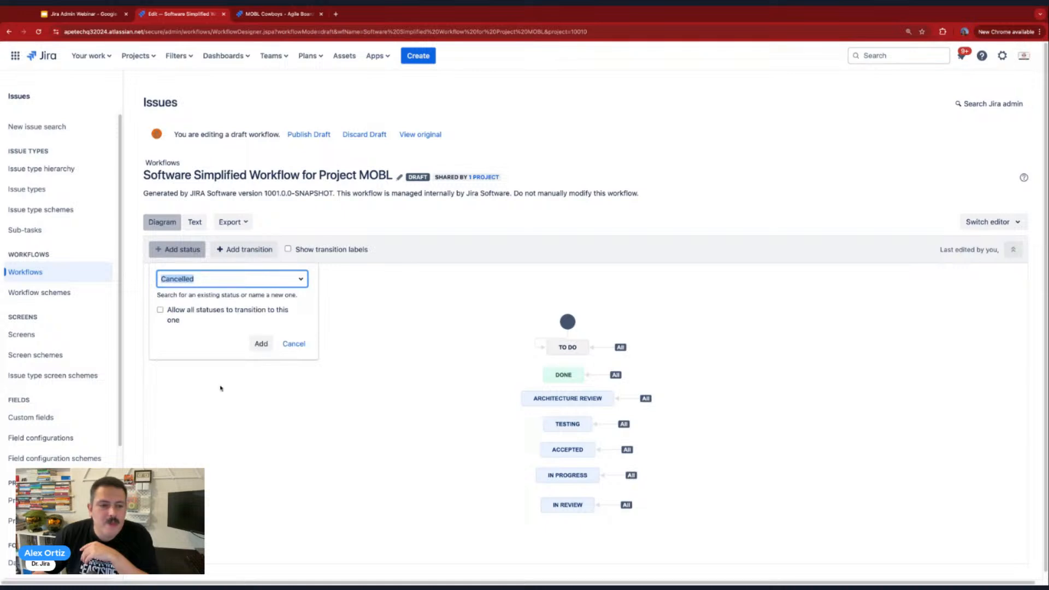
{"action": "left_click", "coordinate": [261, 343]}
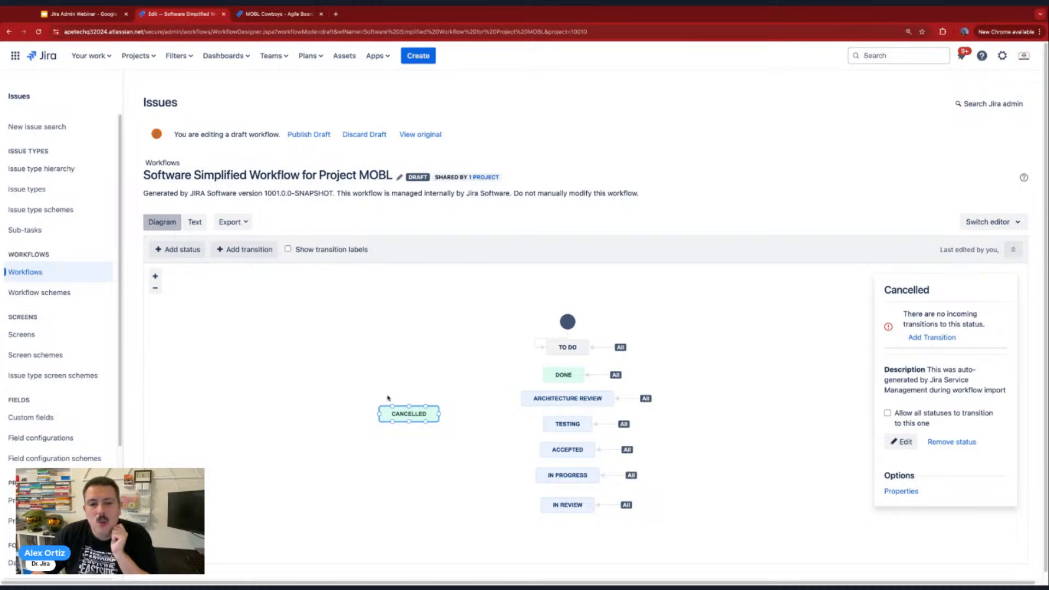
Publish the draft containing the Cancelled status without a backup copy, and refresh the MOBL Cowboys board's column settings.
{"action": "left_click", "coordinate": [304, 137]}
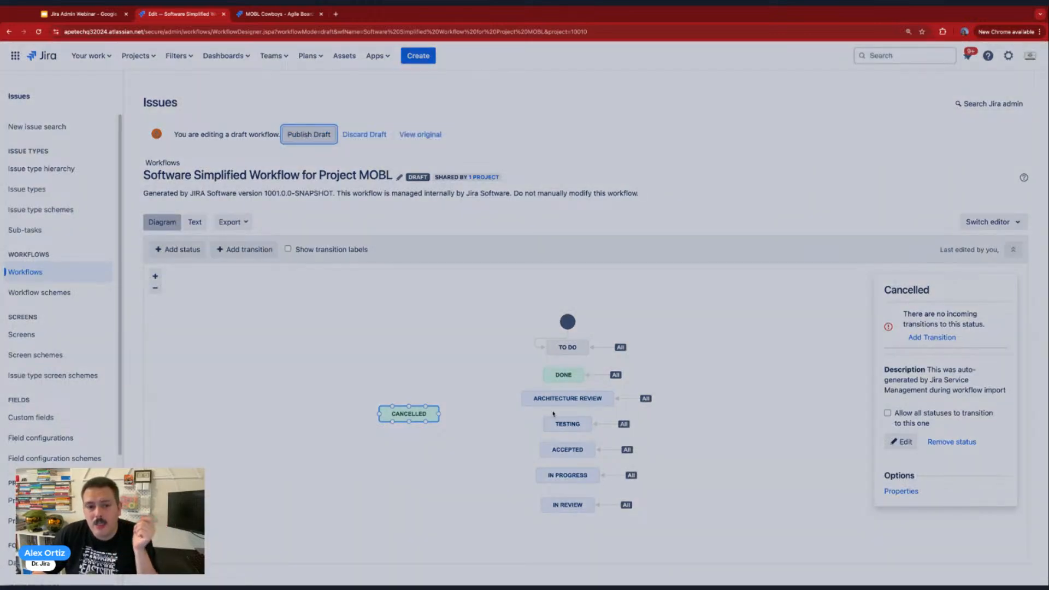
{"action": "left_click", "coordinate": [532, 328]}
{"action": "left_click", "coordinate": [590, 402]}
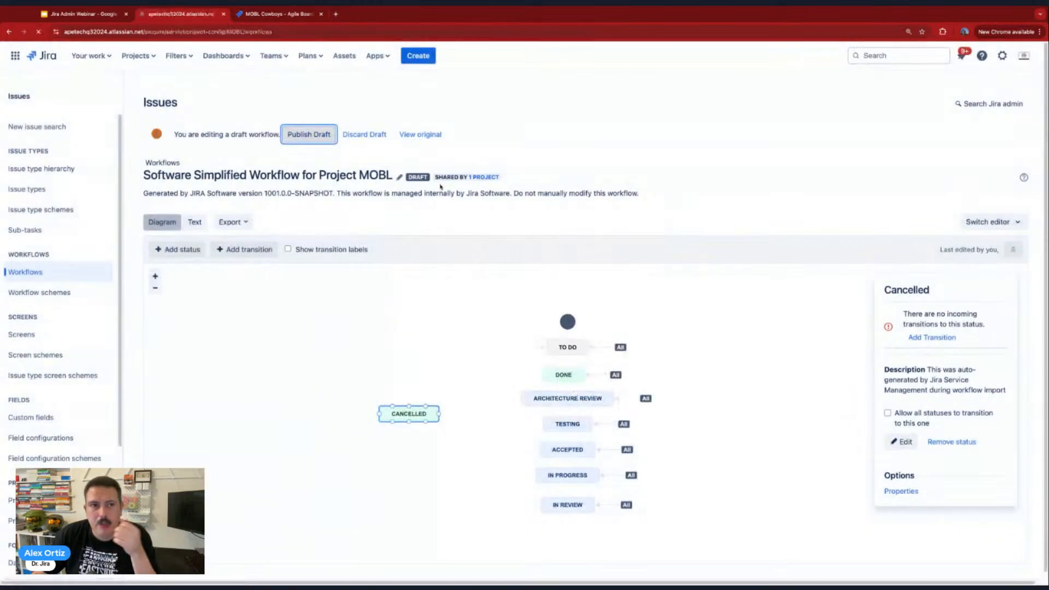
{"action": "left_click", "coordinate": [286, 15]}
{"action": "left_click", "coordinate": [38, 32]}
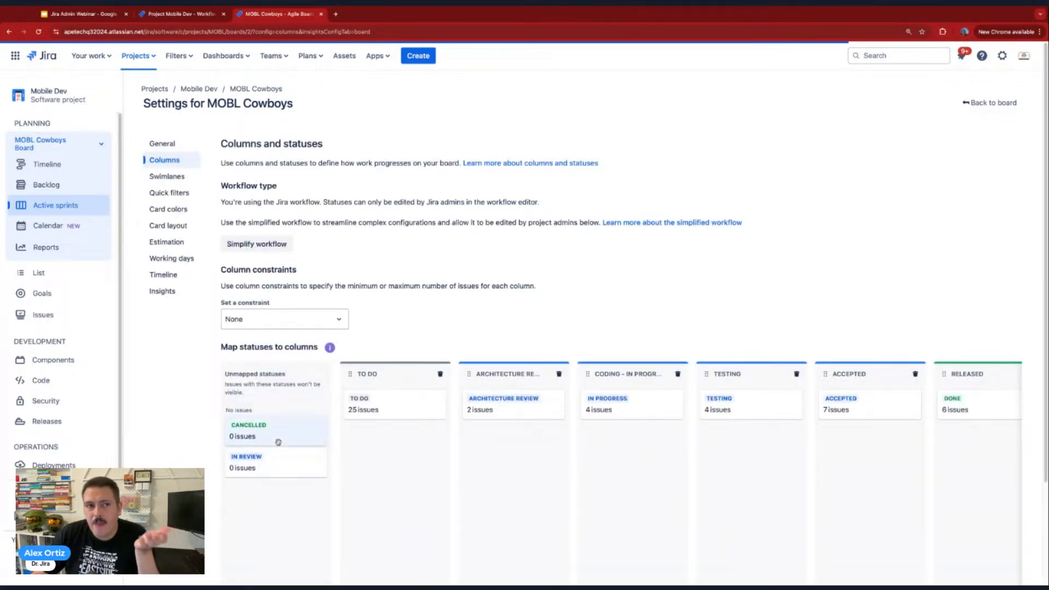
Reopen the Software Simplified Workflow for Project MOBL for editing and allow all statuses to transition to Cancelled.
{"action": "left_click", "coordinate": [185, 15]}
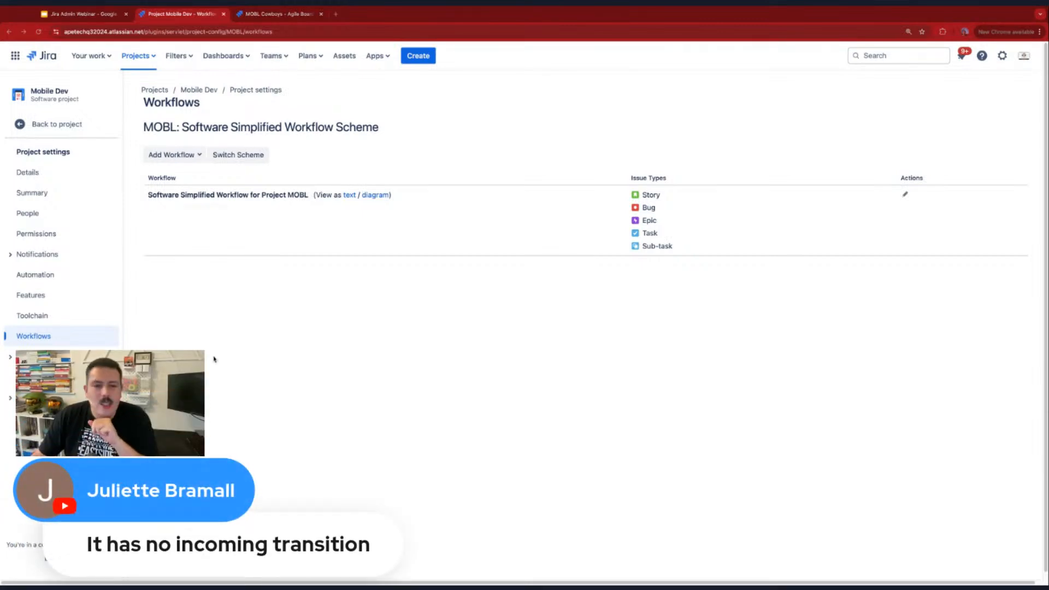
{"action": "left_click", "coordinate": [905, 194]}
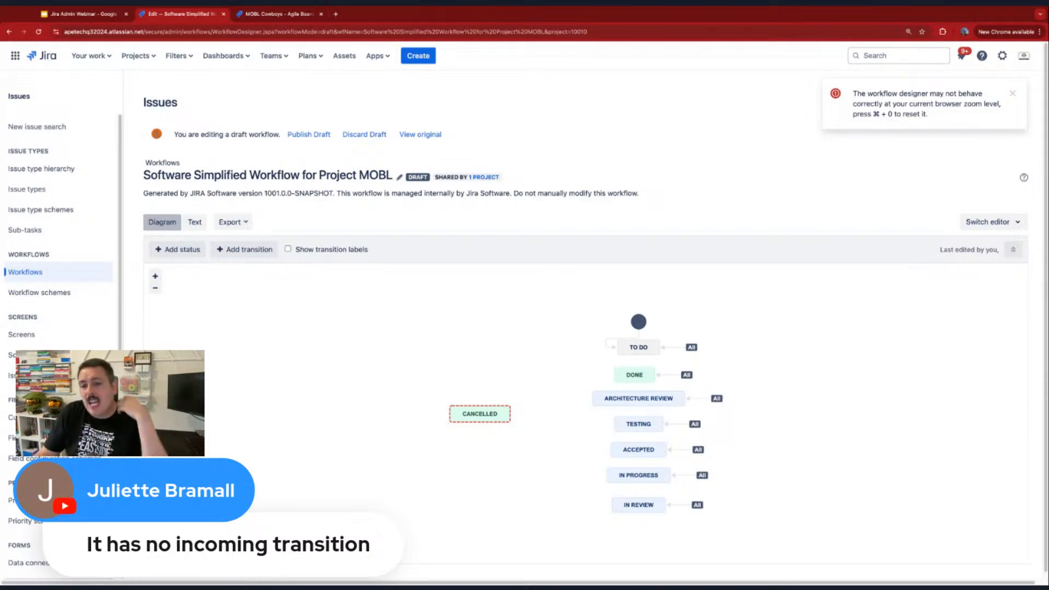
{"action": "left_click", "coordinate": [483, 415]}
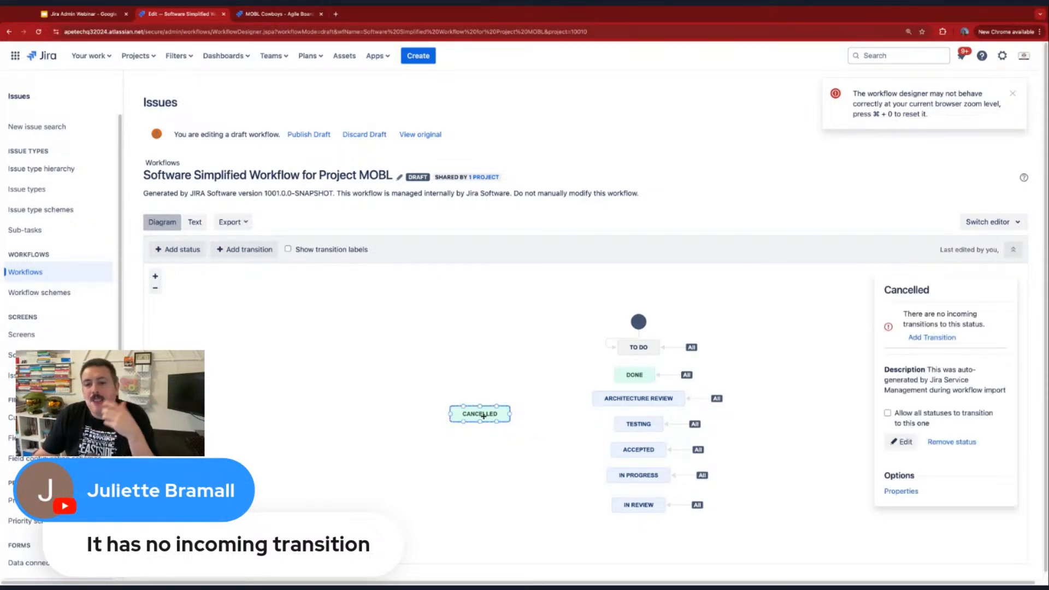
{"action": "left_click", "coordinate": [887, 413]}
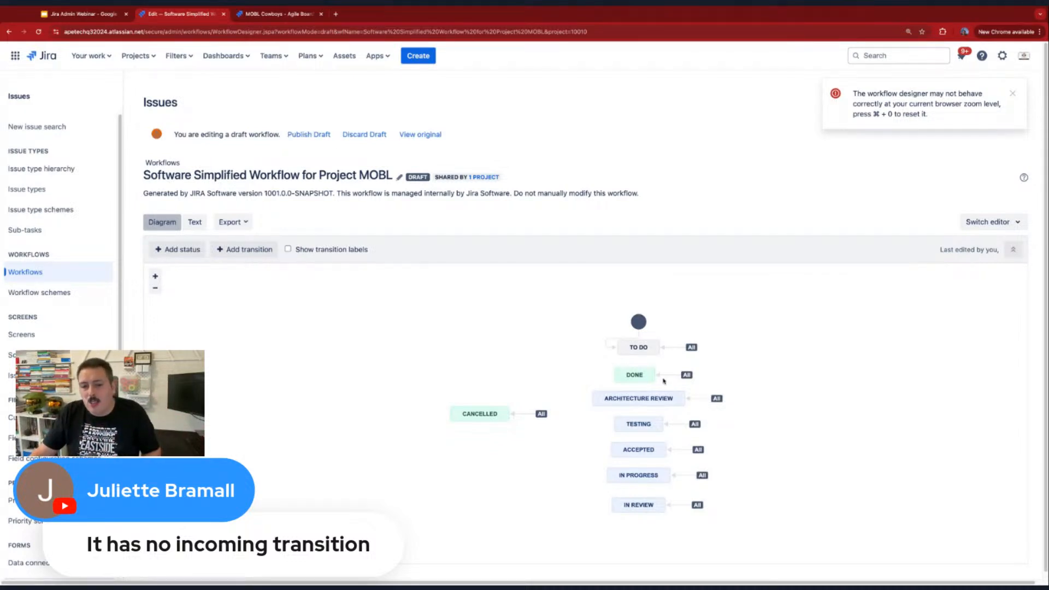
Disallow transitions from all statuses to Cancelled, shift that status in the diagram, and allow them again.
{"action": "left_click", "coordinate": [471, 417]}
{"action": "left_click", "coordinate": [887, 350]}
{"action": "left_click_drag", "start_coordinate": [487, 412], "coordinate": [450, 382]}
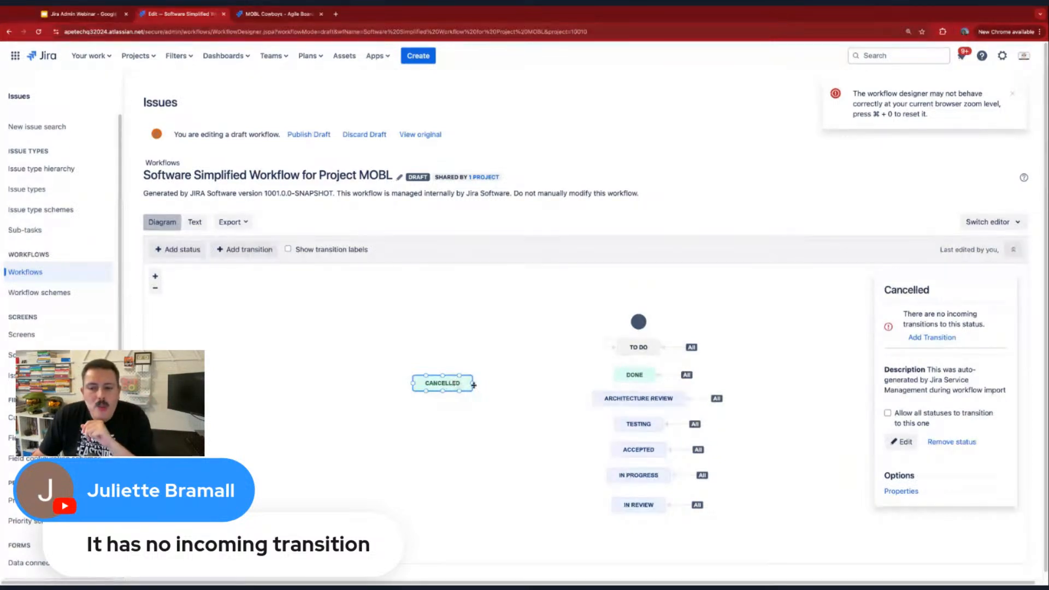
{"action": "left_click", "coordinate": [887, 413]}
Rearrange the diagram into one column, placing Cancelled below In Review and Accepted and Testing between Architecture Review and In Progress.
{"action": "left_click_drag", "start_coordinate": [449, 382], "coordinate": [651, 533]}
{"action": "mouse_move", "coordinate": [636, 456]}
{"action": "left_mouse_down"}
{"action": "mouse_move", "coordinate": [571, 326]}
{"action": "mouse_move", "coordinate": [656, 392]}
{"action": "mouse_move", "coordinate": [659, 412]}
{"action": "mouse_move", "coordinate": [628, 466]}
{"action": "left_mouse_up"}
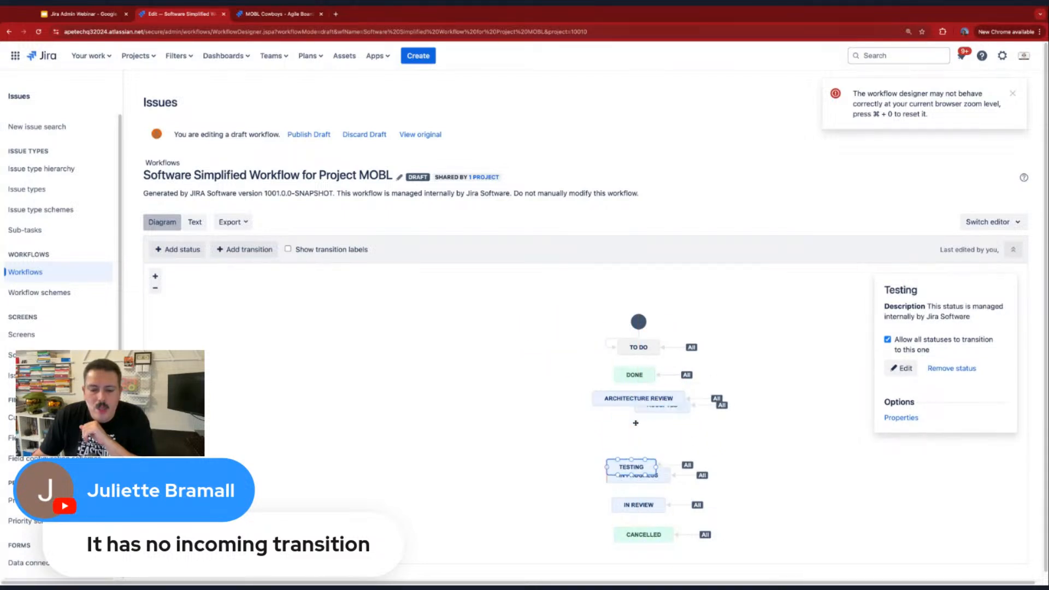
{"action": "mouse_move", "coordinate": [634, 377]}
{"action": "left_mouse_down"}
{"action": "mouse_move", "coordinate": [553, 427]}
{"action": "mouse_move", "coordinate": [635, 367]}
{"action": "left_mouse_up"}
{"action": "left_click_drag", "start_coordinate": [658, 410], "coordinate": [634, 425]}
{"action": "left_click_drag", "start_coordinate": [633, 501], "coordinate": [646, 500]}
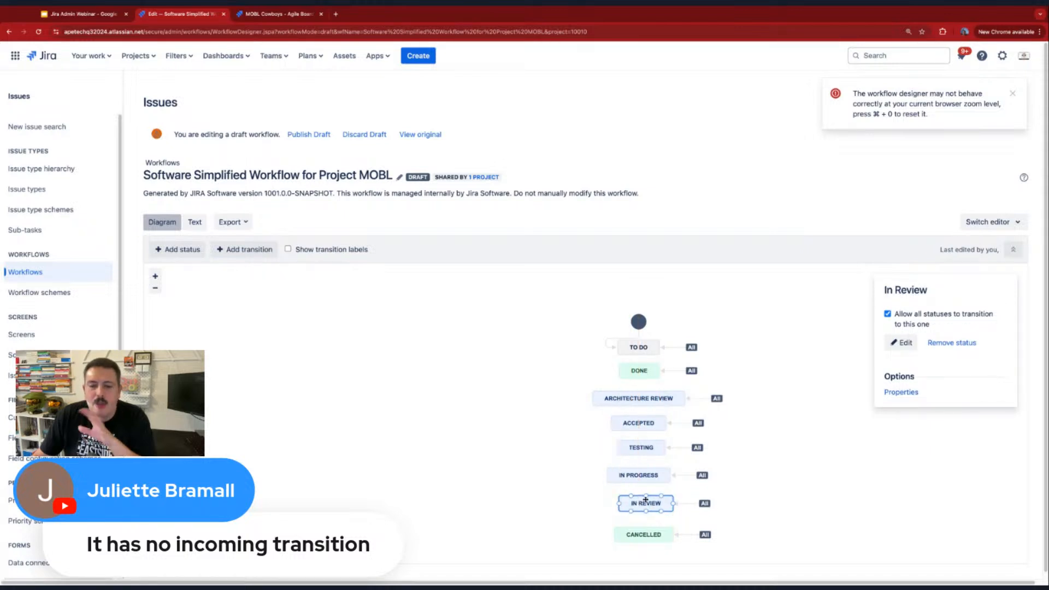
Publish the MOBL draft workflow without saving a backup copy.
{"action": "left_click", "coordinate": [308, 134]}
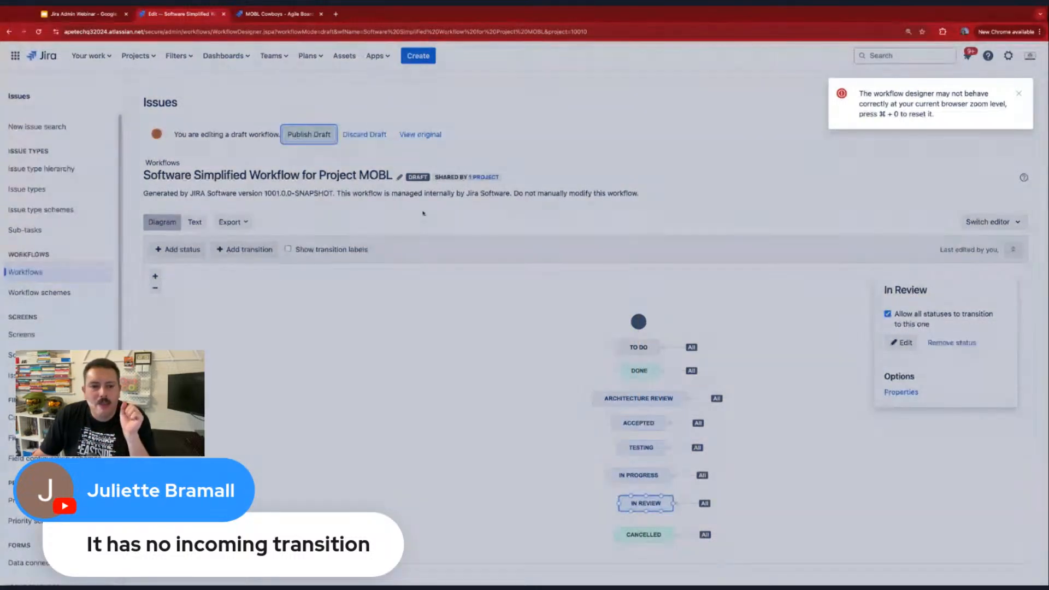
{"action": "left_click", "coordinate": [529, 327]}
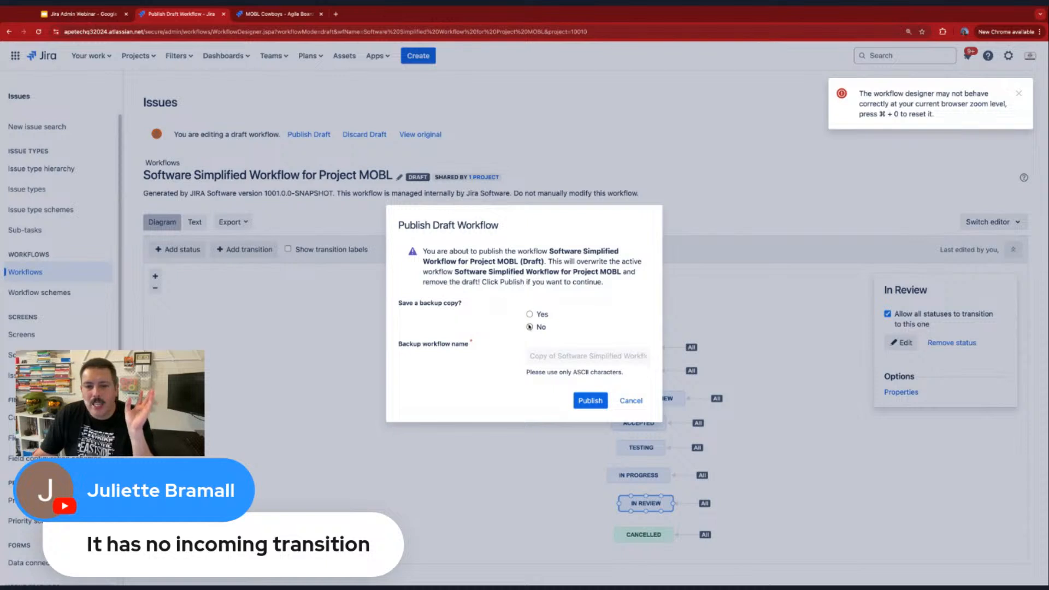
{"action": "left_click", "coordinate": [589, 401]}
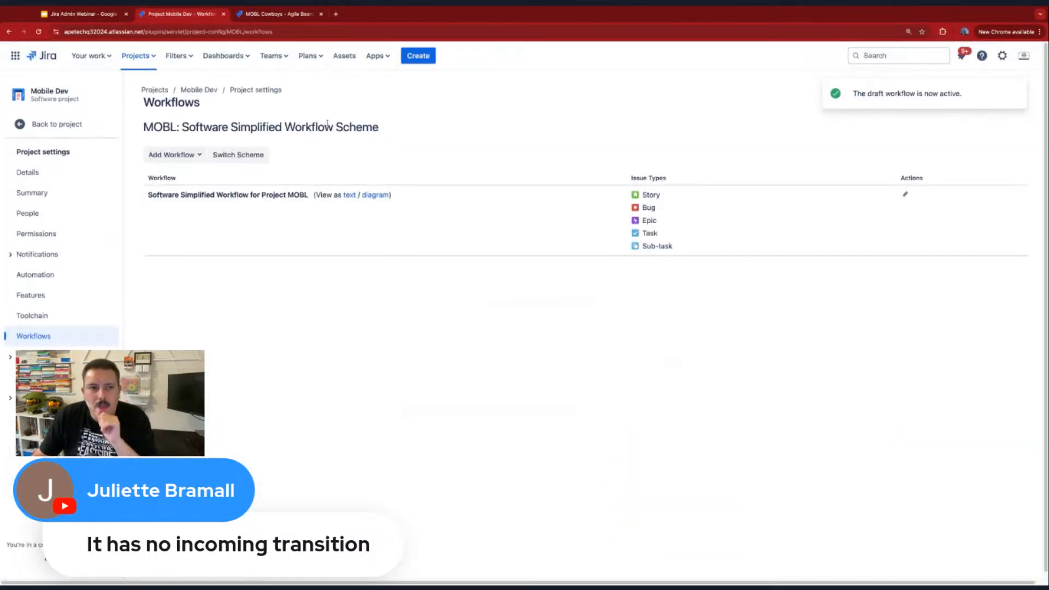
Open the Mobile Dev project's issues, view the published workflow's diagram, and return to issue MOBL-52.
{"action": "left_click", "coordinate": [281, 14]}
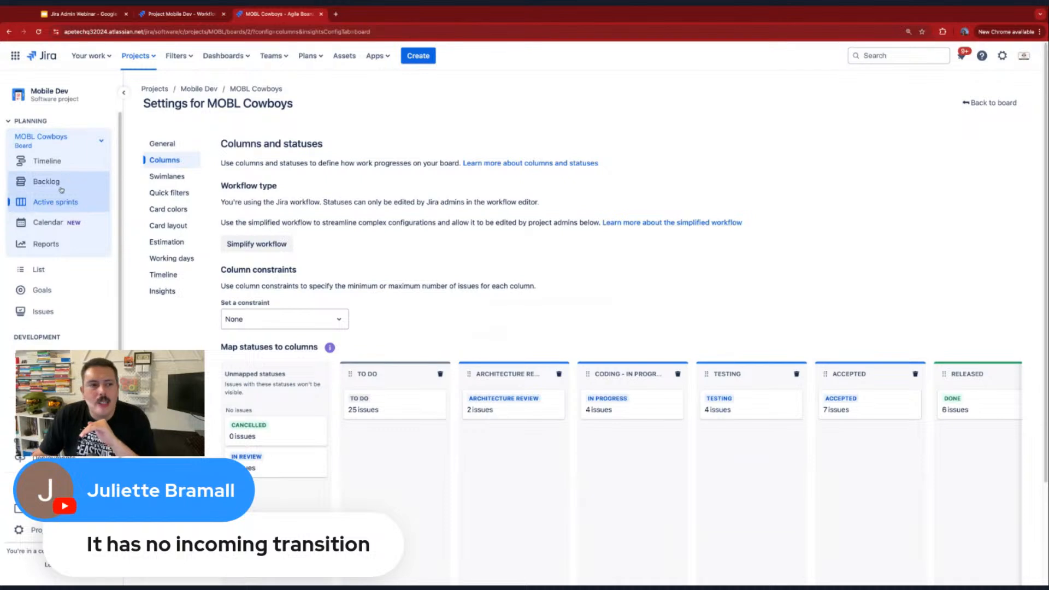
{"action": "left_click", "coordinate": [56, 315]}
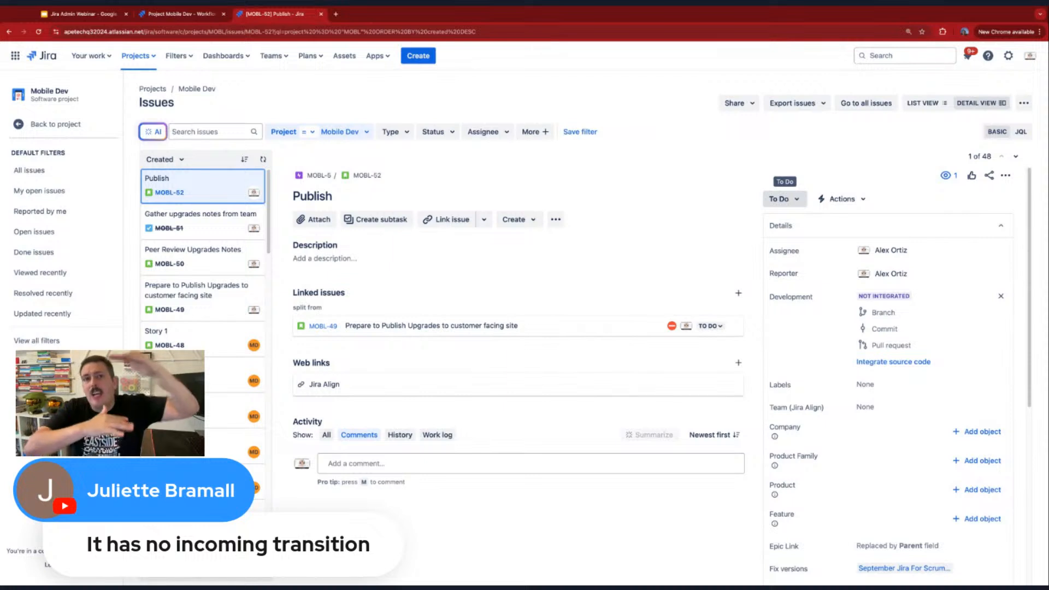
{"action": "left_click", "coordinate": [164, 14]}
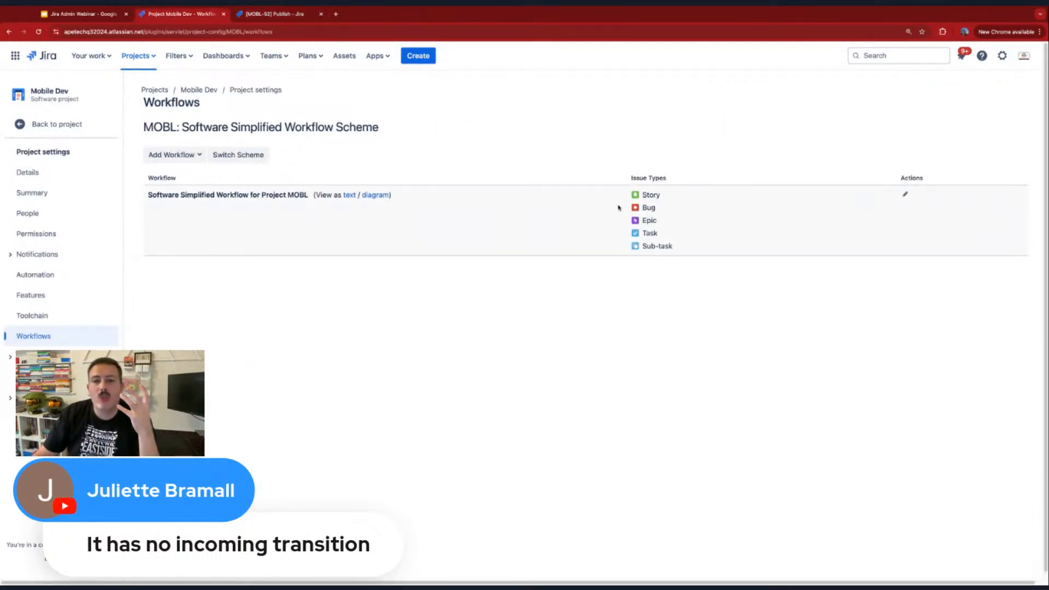
{"action": "left_click", "coordinate": [382, 195]}
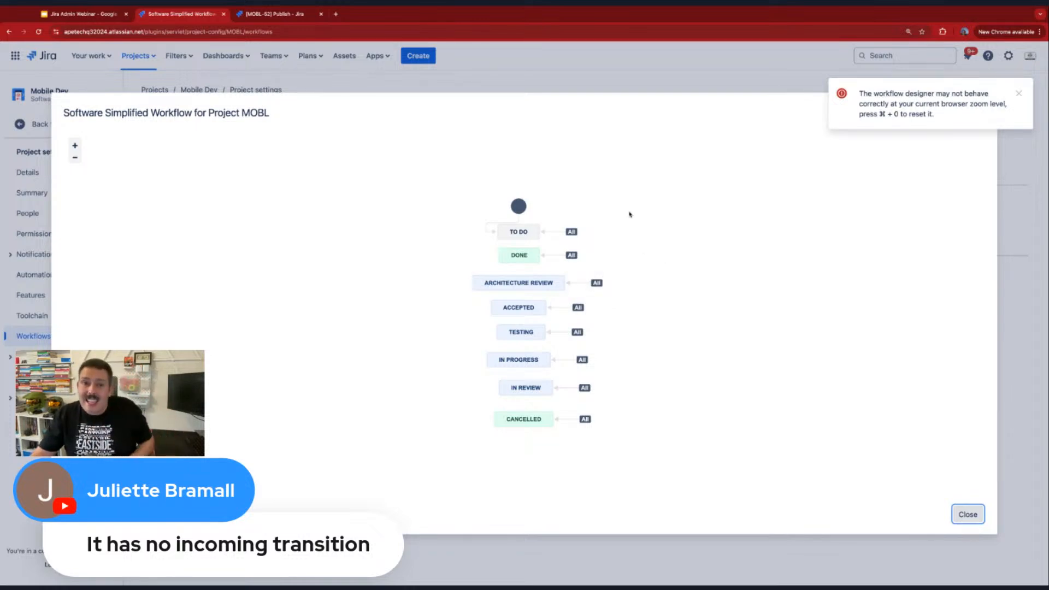
{"action": "left_click", "coordinate": [290, 13]}
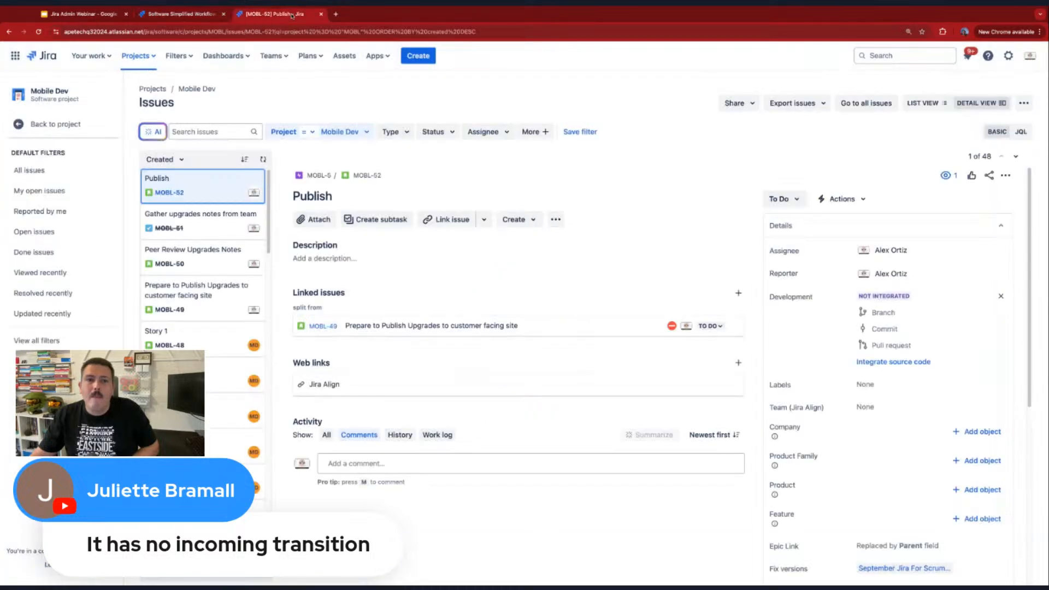
Transition issue MOBL-52 to Done, return it to To Do, and set it to Done again.
{"action": "left_click", "coordinate": [798, 200]}
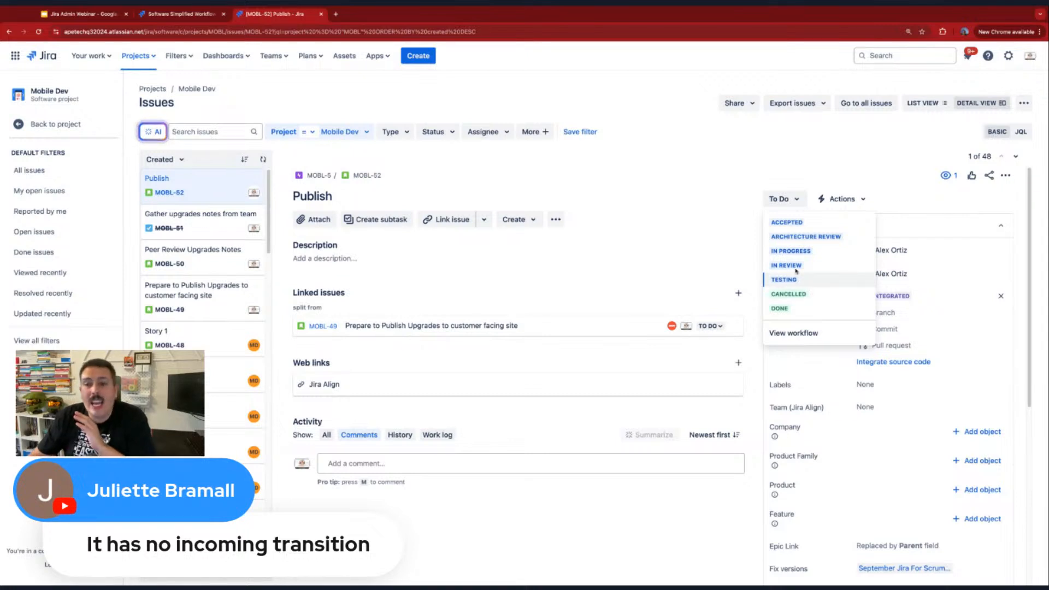
{"action": "left_click", "coordinate": [784, 310]}
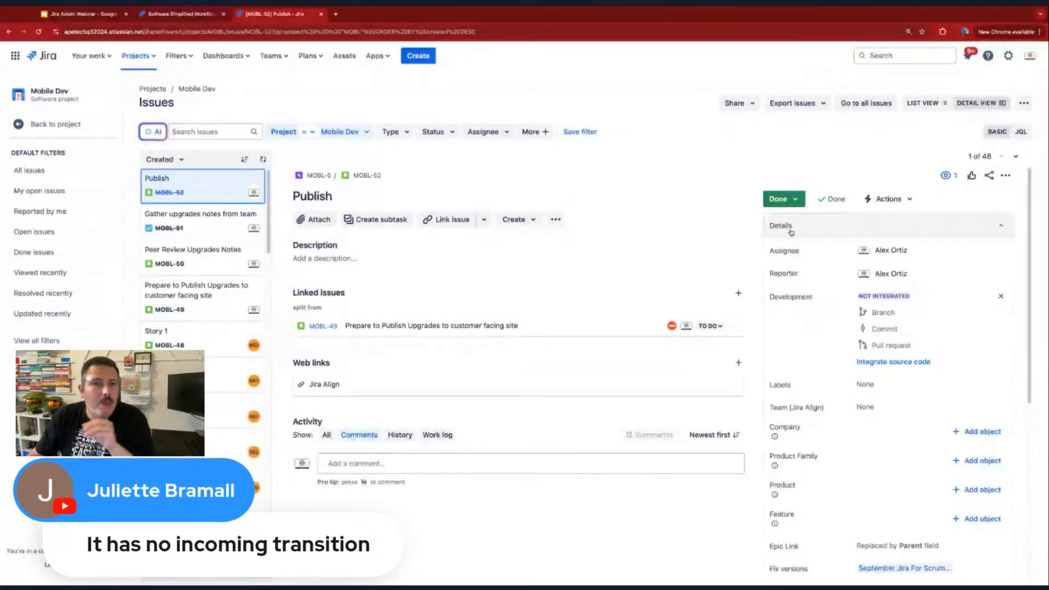
{"action": "left_click", "coordinate": [783, 199]}
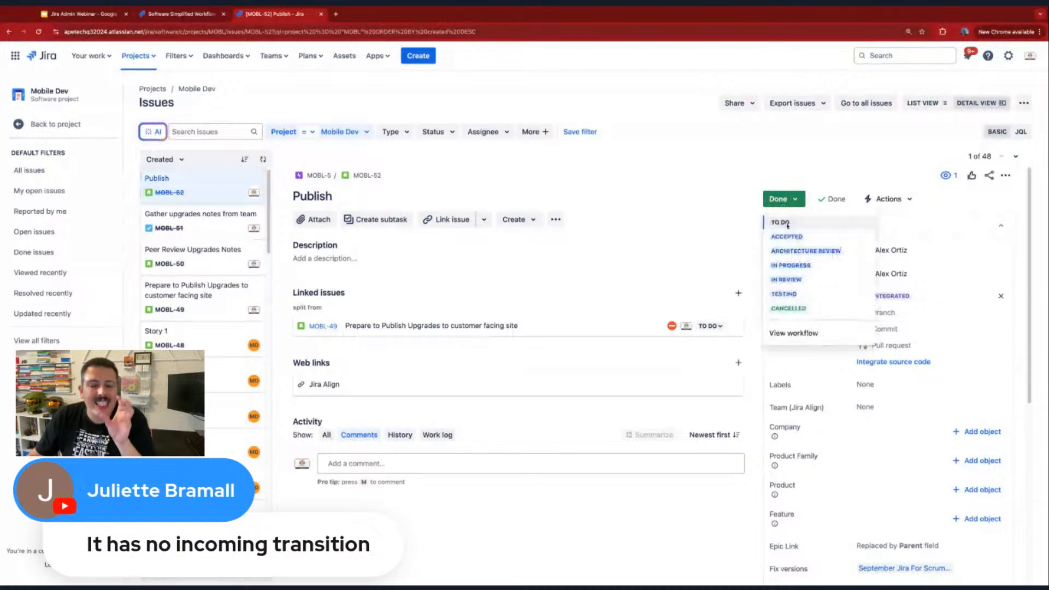
{"action": "left_click", "coordinate": [786, 222]}
{"action": "left_click", "coordinate": [778, 198]}
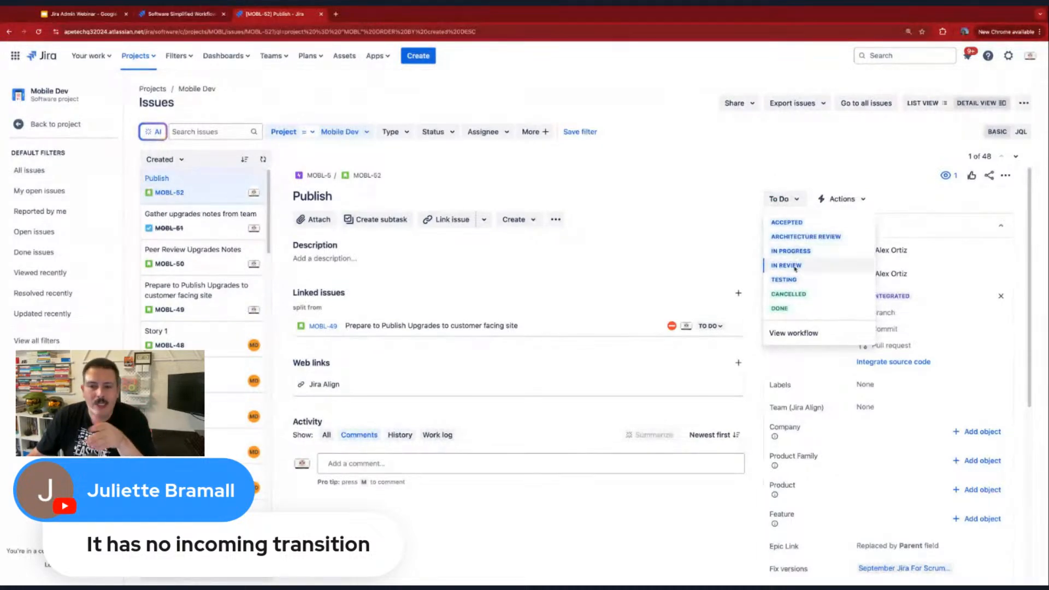
{"action": "left_click", "coordinate": [796, 308]}
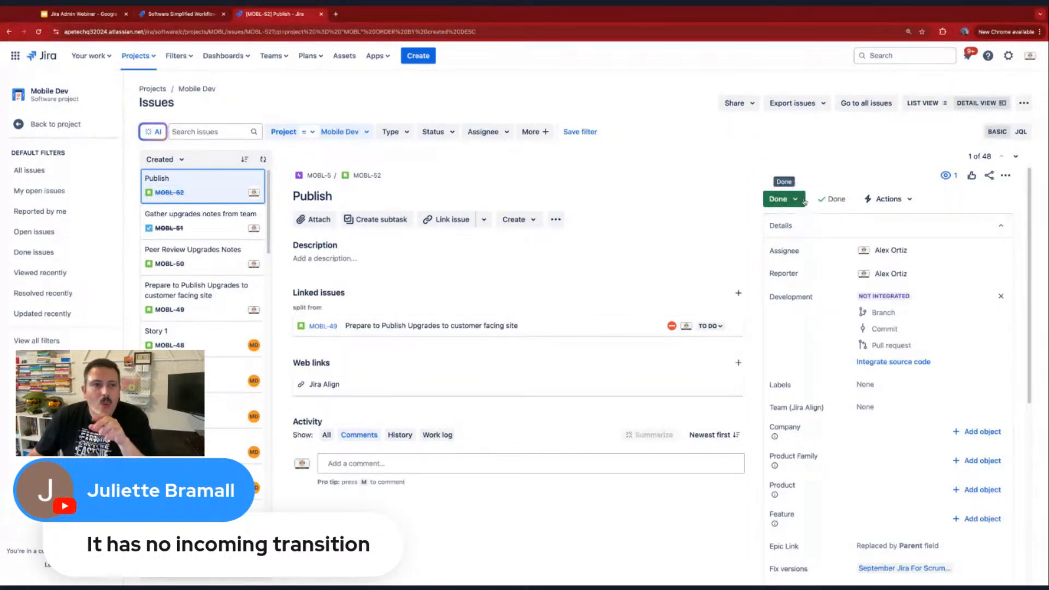
Review the global transitions in the workflow diagram, close it, and check which statuses MOBL-52 can move to from Done.
{"action": "left_click", "coordinate": [167, 14]}
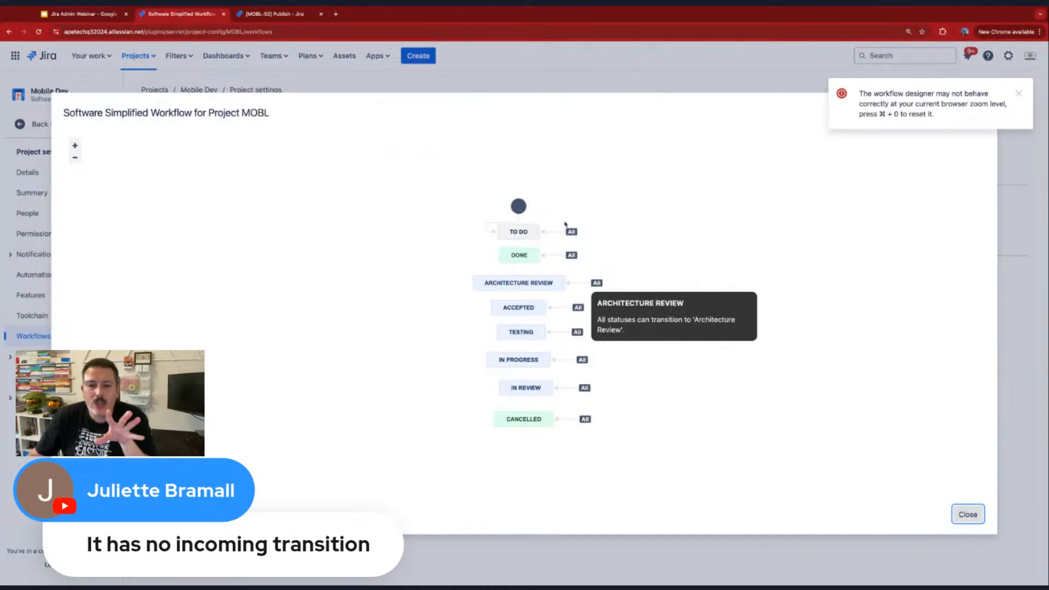
{"action": "left_click", "coordinate": [1019, 93]}
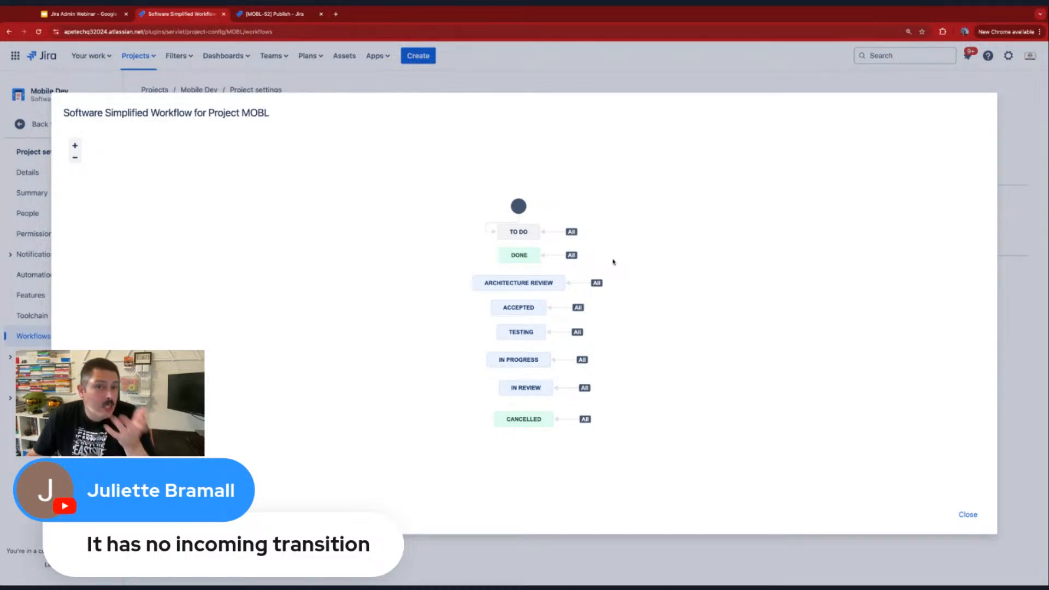
{"action": "left_click", "coordinate": [968, 515]}
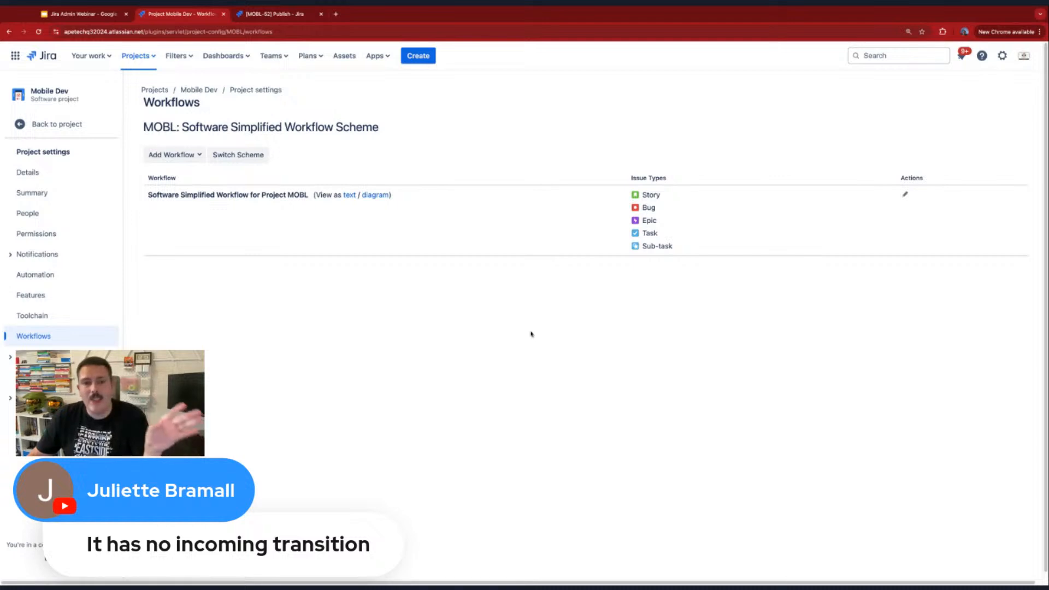
{"action": "left_click", "coordinate": [296, 13]}
{"action": "left_click", "coordinate": [782, 199]}
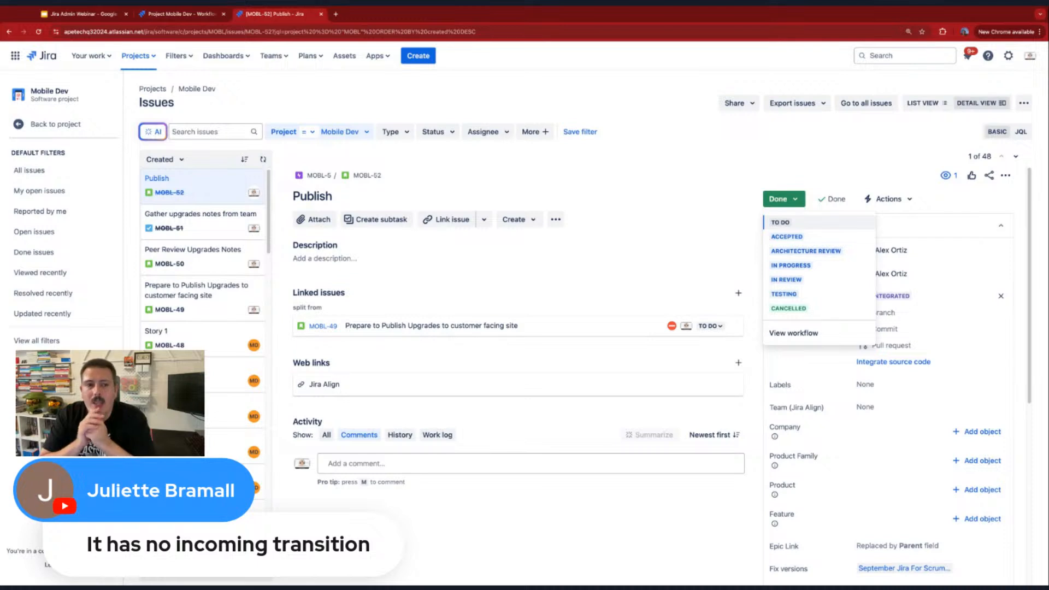
Reopen the MOBL project's workflow for editing and move the start node higher above To Do.
{"action": "left_click", "coordinate": [191, 15]}
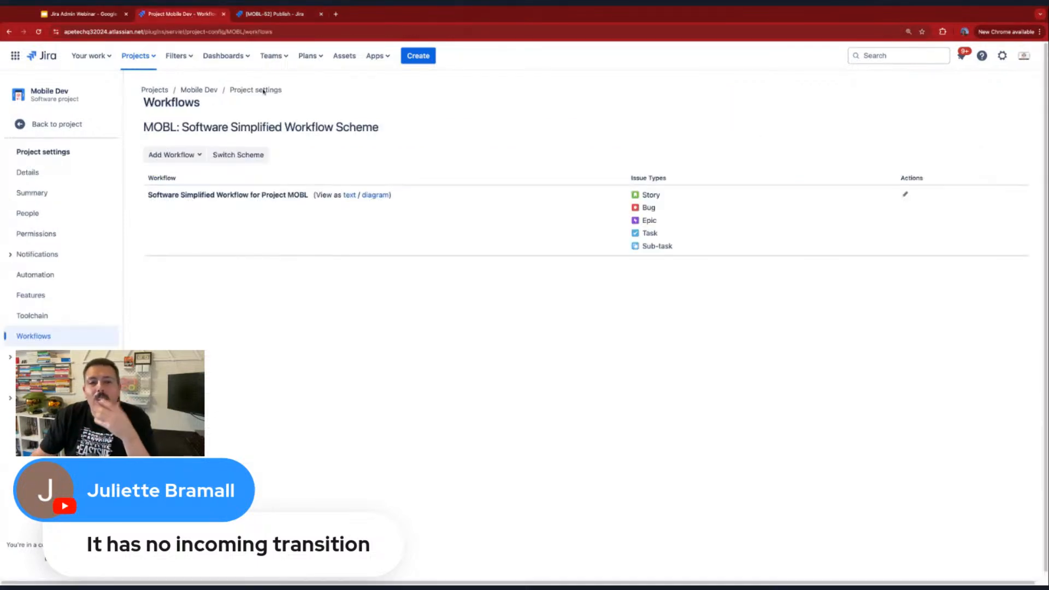
{"action": "left_click", "coordinate": [905, 196]}
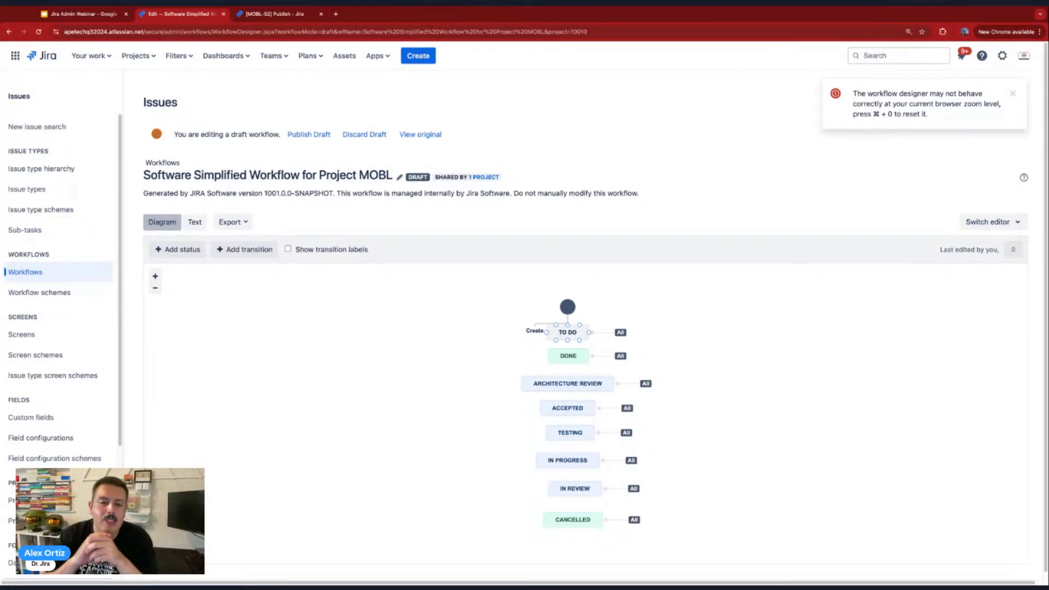
{"action": "left_click_drag", "start_coordinate": [568, 307], "coordinate": [569, 278]}
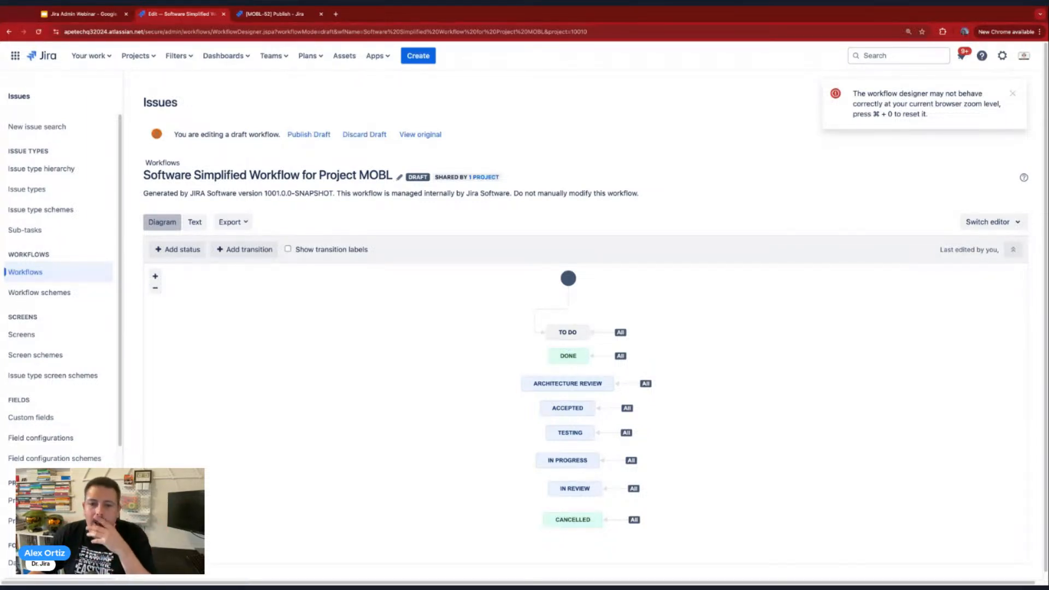
Stop allowing all statuses to transition to To Do, Done, Architecture Review and Accepted.
{"action": "left_click", "coordinate": [580, 334]}
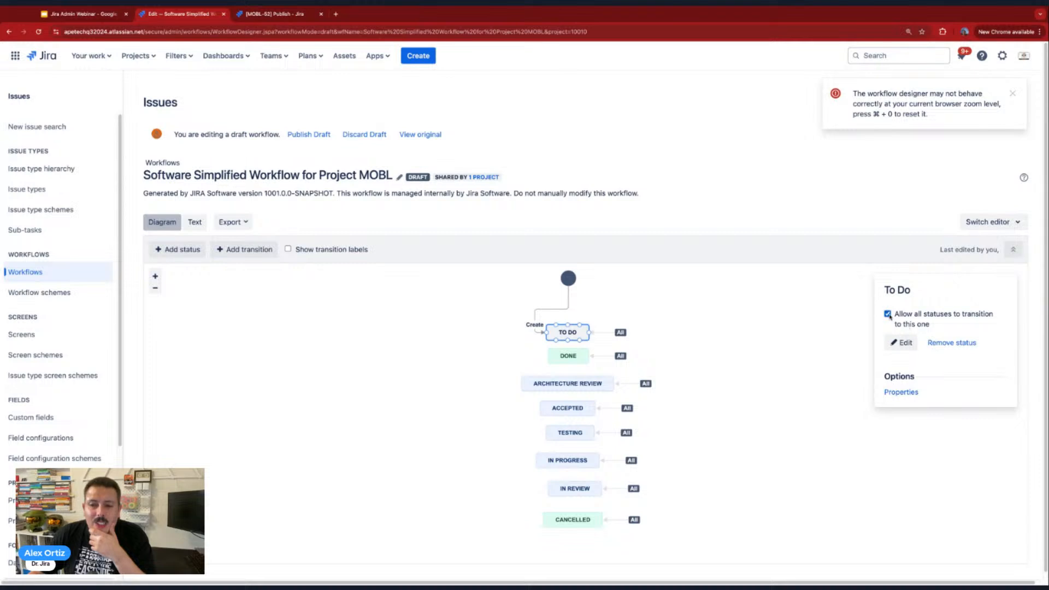
{"action": "left_click", "coordinate": [573, 356]}
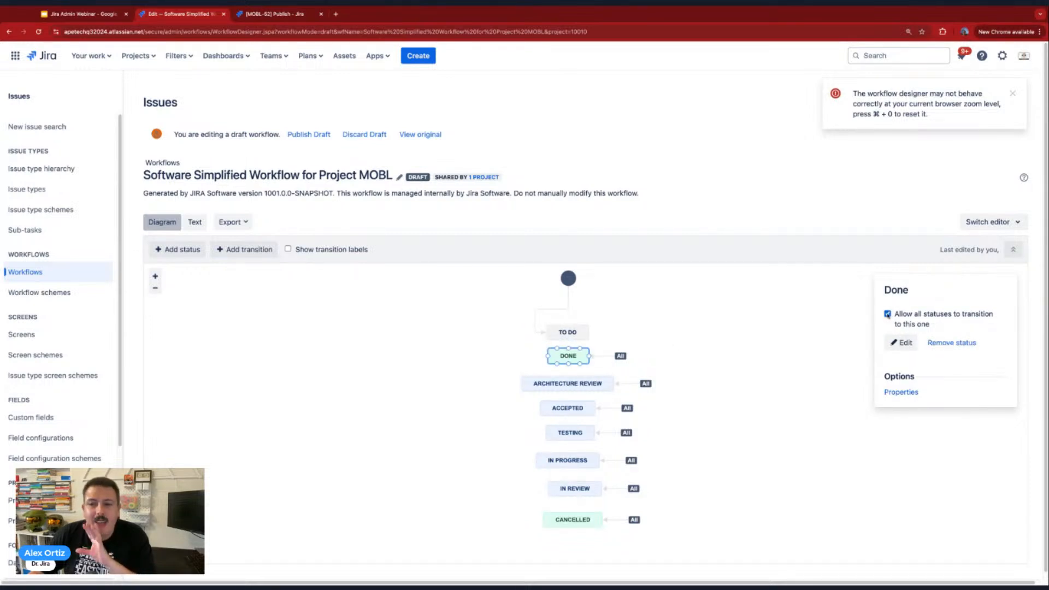
{"action": "left_click", "coordinate": [600, 382]}
{"action": "left_click", "coordinate": [888, 339]}
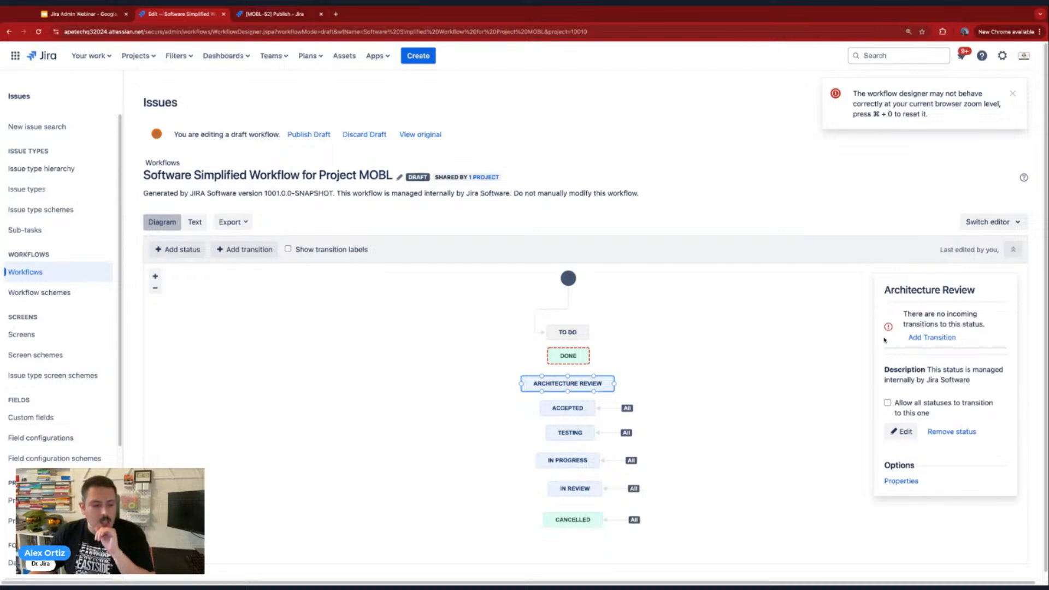
{"action": "left_click", "coordinate": [569, 408]}
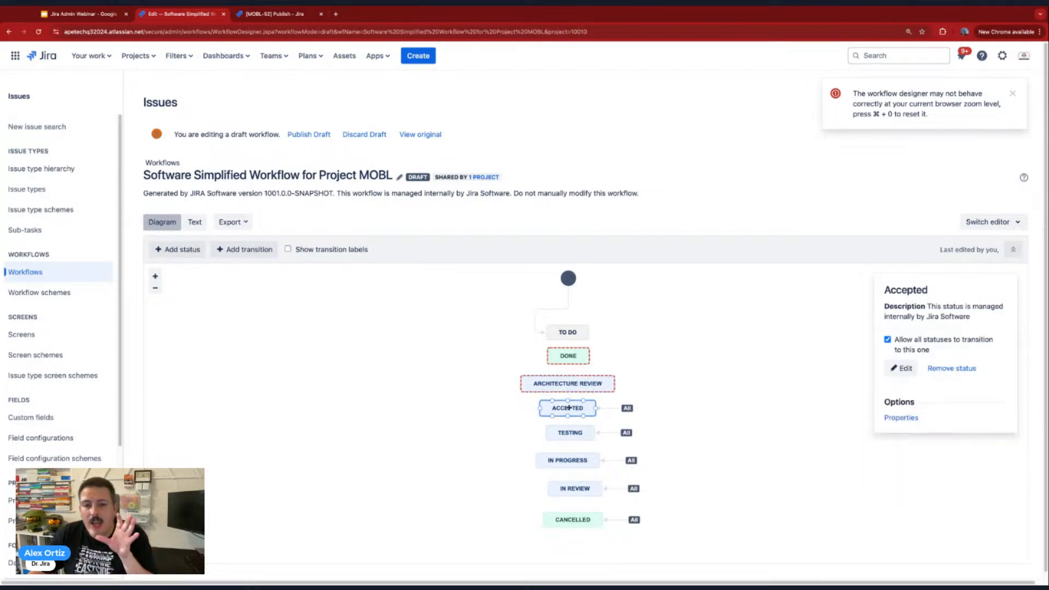
{"action": "left_click", "coordinate": [887, 339]}
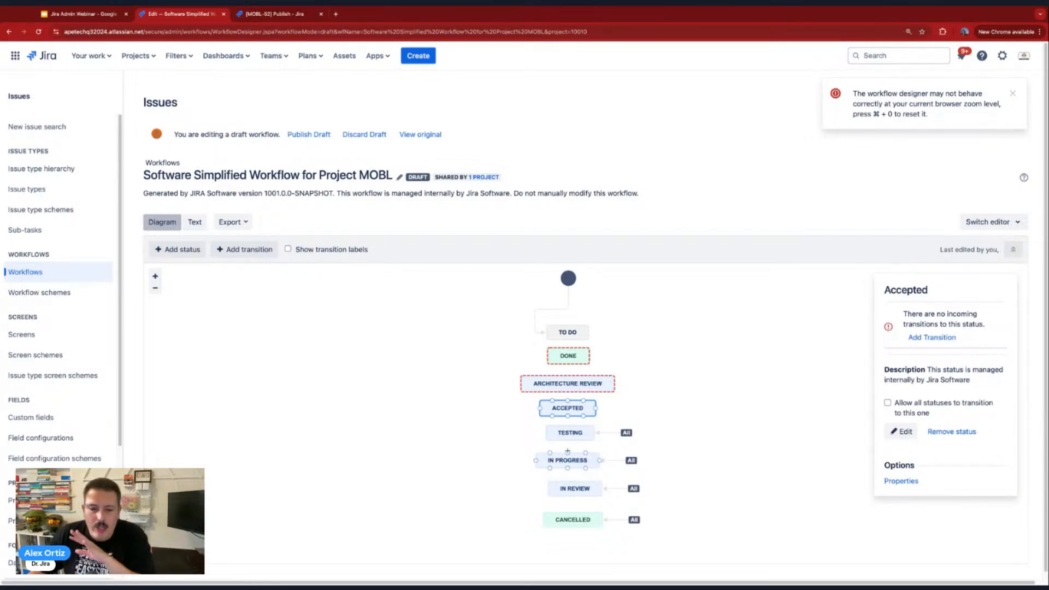
Remove the all-statuses transitions into Testing, In Progress and In Review.
{"action": "left_click", "coordinate": [570, 443]}
{"action": "left_click", "coordinate": [571, 432]}
{"action": "left_click", "coordinate": [886, 341]}
{"action": "left_click", "coordinate": [571, 464]}
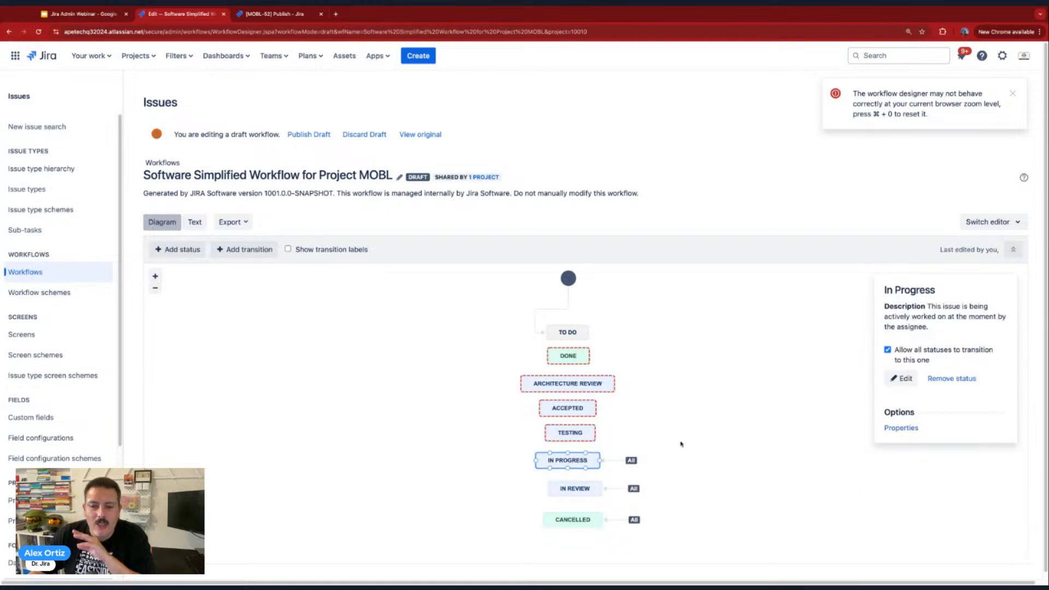
{"action": "left_click", "coordinate": [888, 351]}
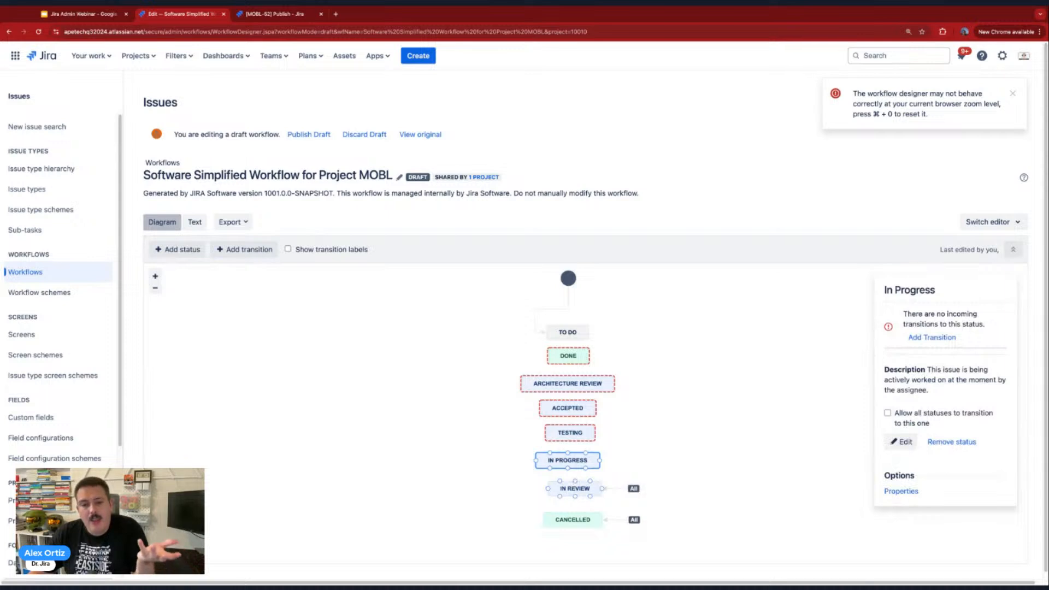
{"action": "left_click", "coordinate": [575, 488]}
{"action": "left_click", "coordinate": [887, 314]}
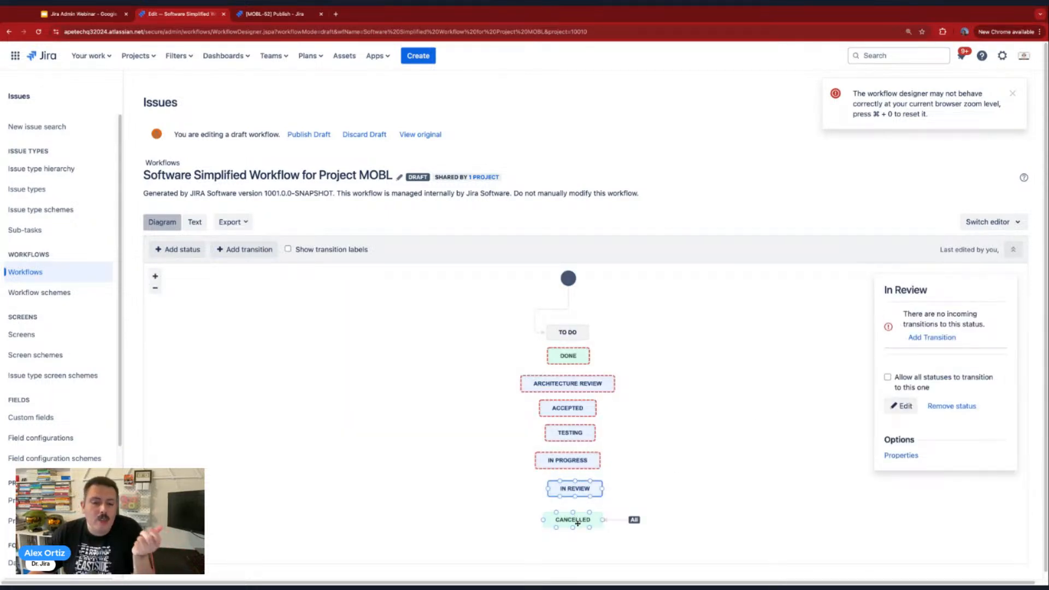
Move the Cancelled status away from the main column and allow all statuses to transition to To Do.
{"action": "left_click", "coordinate": [569, 518]}
{"action": "left_click_drag", "start_coordinate": [569, 517], "coordinate": [339, 374]}
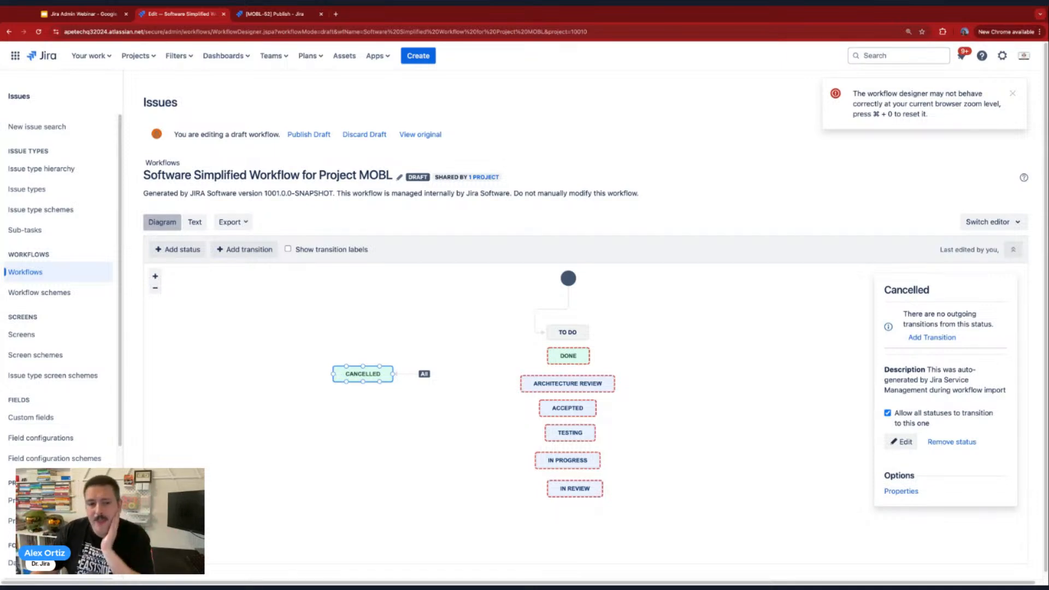
{"action": "left_click", "coordinate": [569, 331]}
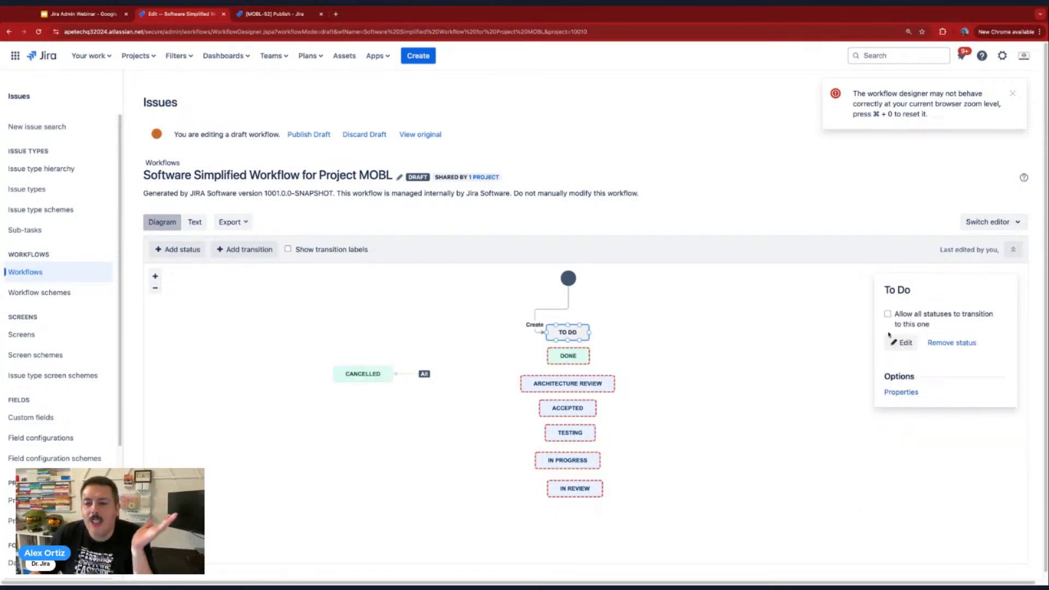
{"action": "left_click", "coordinate": [888, 315]}
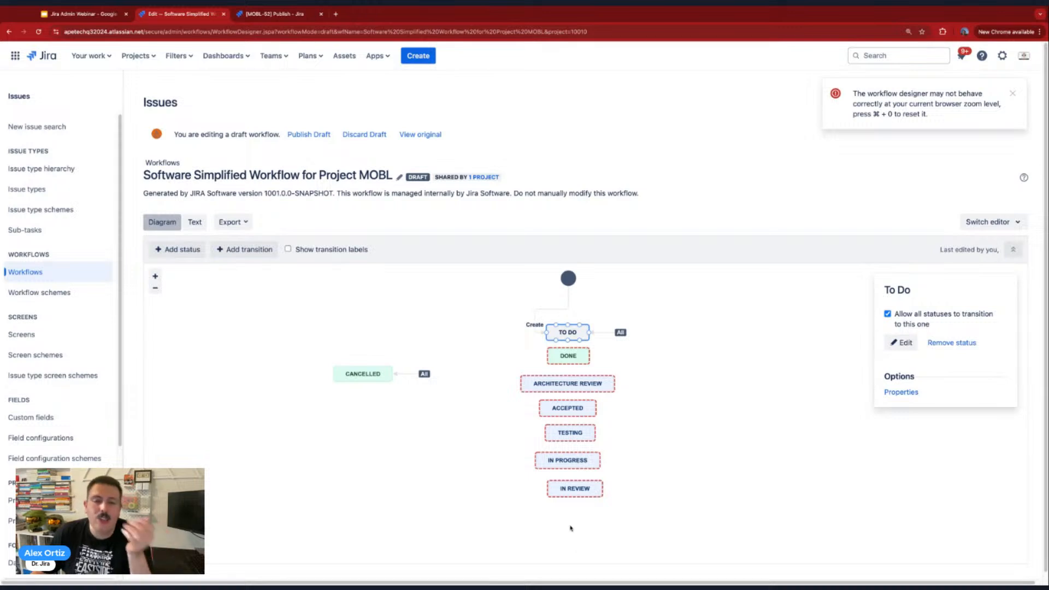
Rearrange the diagram with Done below In Review and Architecture Review and Accepted slightly higher, and publish the draft without a backup copy.
{"action": "left_click_drag", "start_coordinate": [579, 356], "coordinate": [590, 520]}
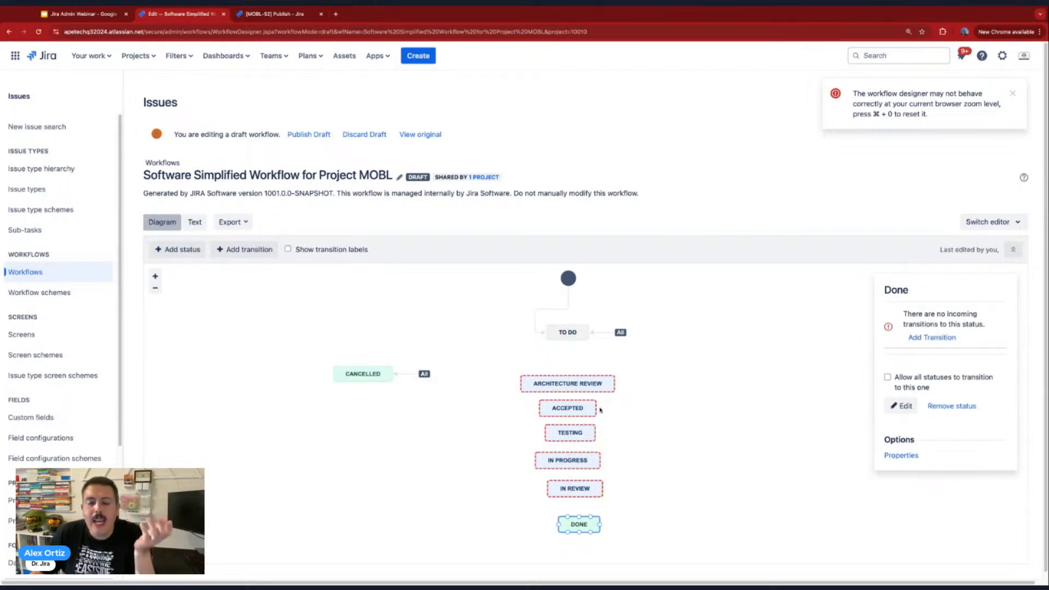
{"action": "left_click_drag", "start_coordinate": [592, 389], "coordinate": [591, 374]}
{"action": "left_click_drag", "start_coordinate": [576, 411], "coordinate": [574, 400]}
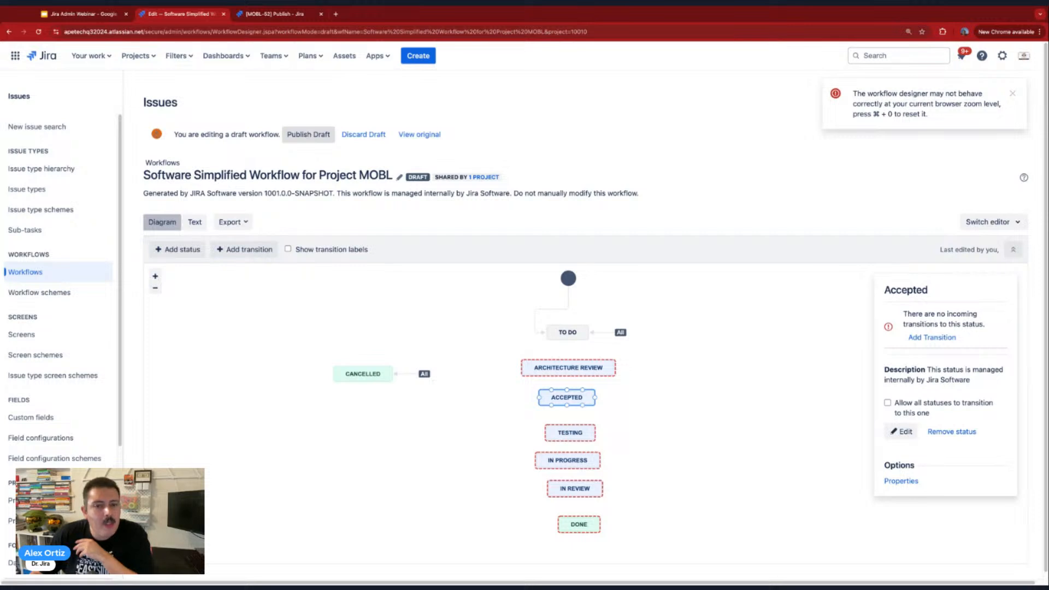
{"action": "left_click", "coordinate": [309, 134]}
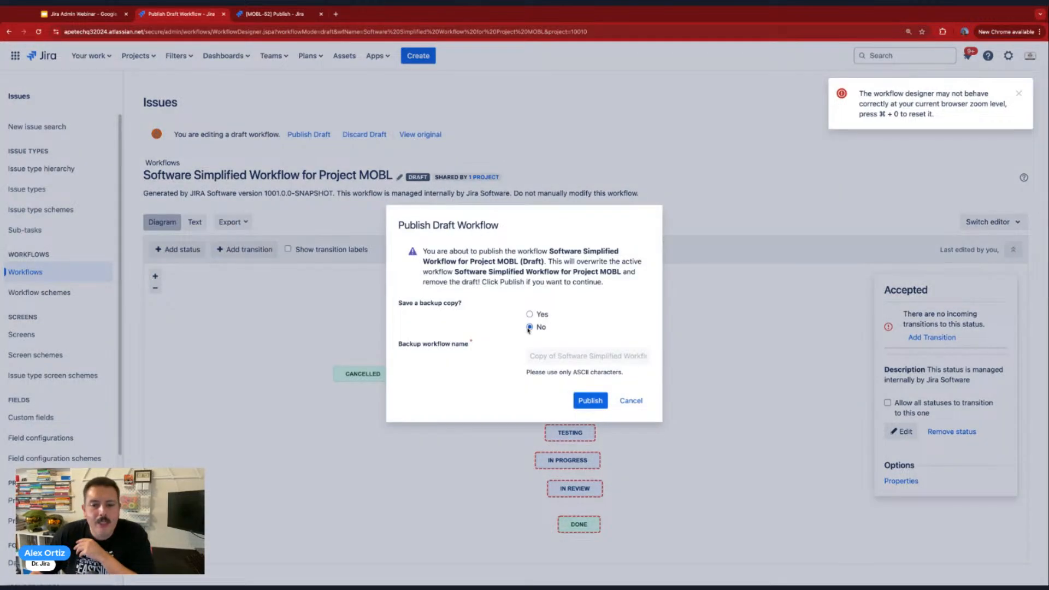
{"action": "left_click", "coordinate": [593, 401]}
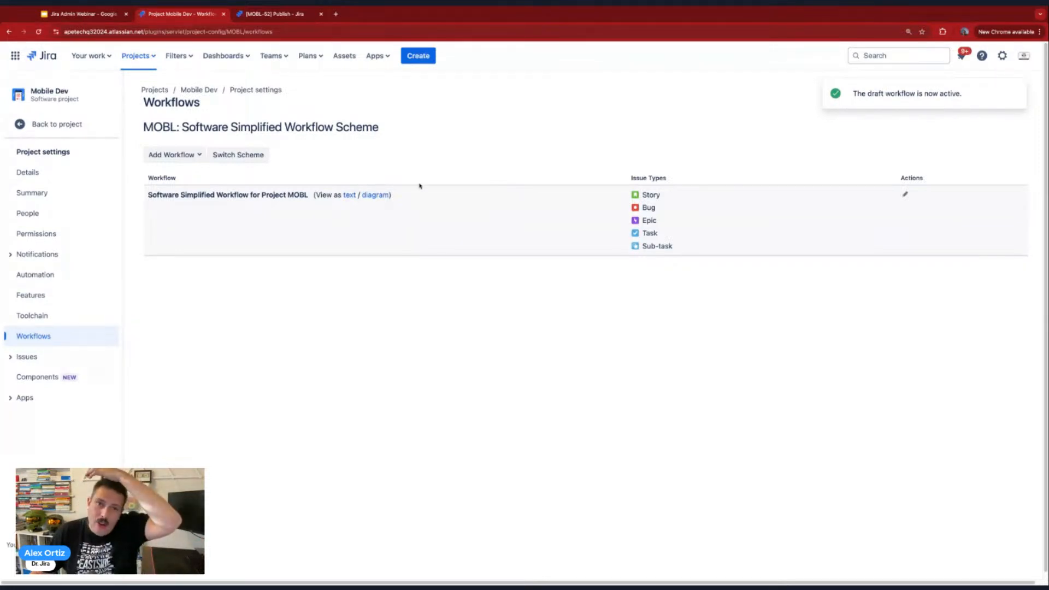
Reload issue MOBL-52 and check which statuses it can move to from Done.
{"action": "left_click", "coordinate": [281, 17]}
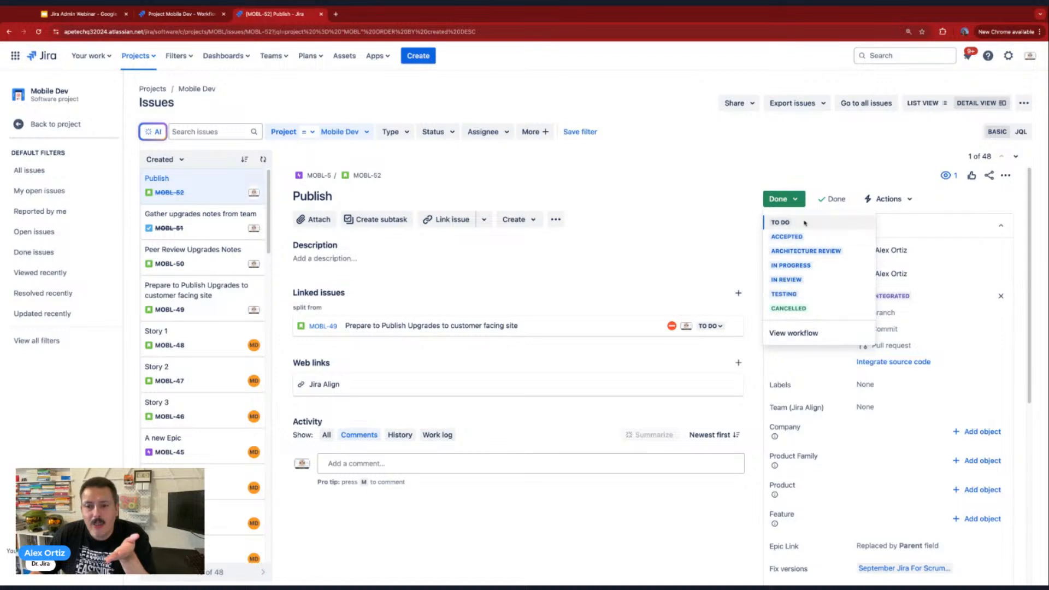
{"action": "left_click", "coordinate": [41, 31]}
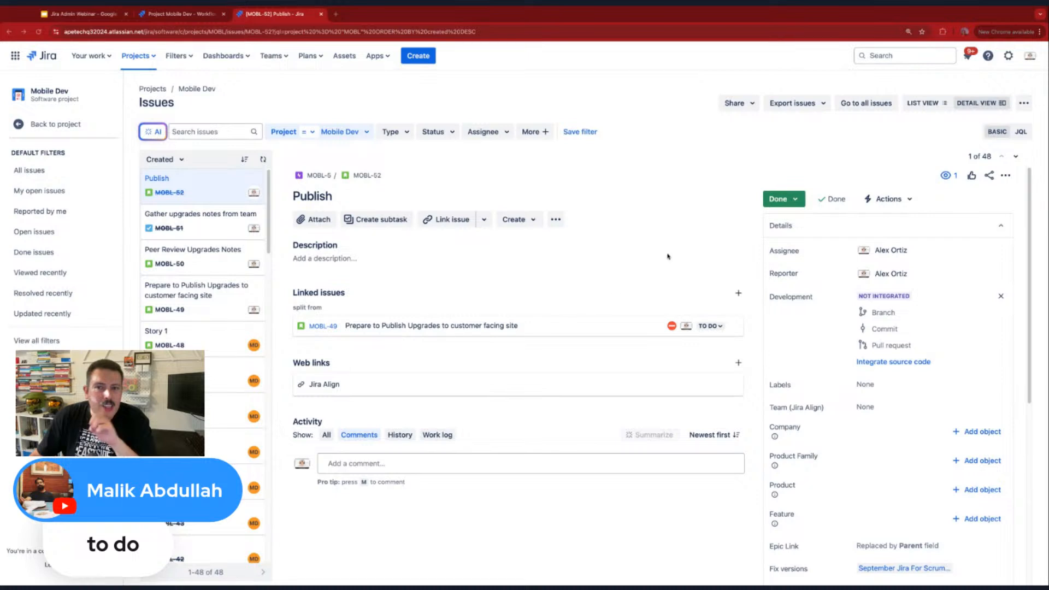
{"action": "left_click", "coordinate": [786, 200]}
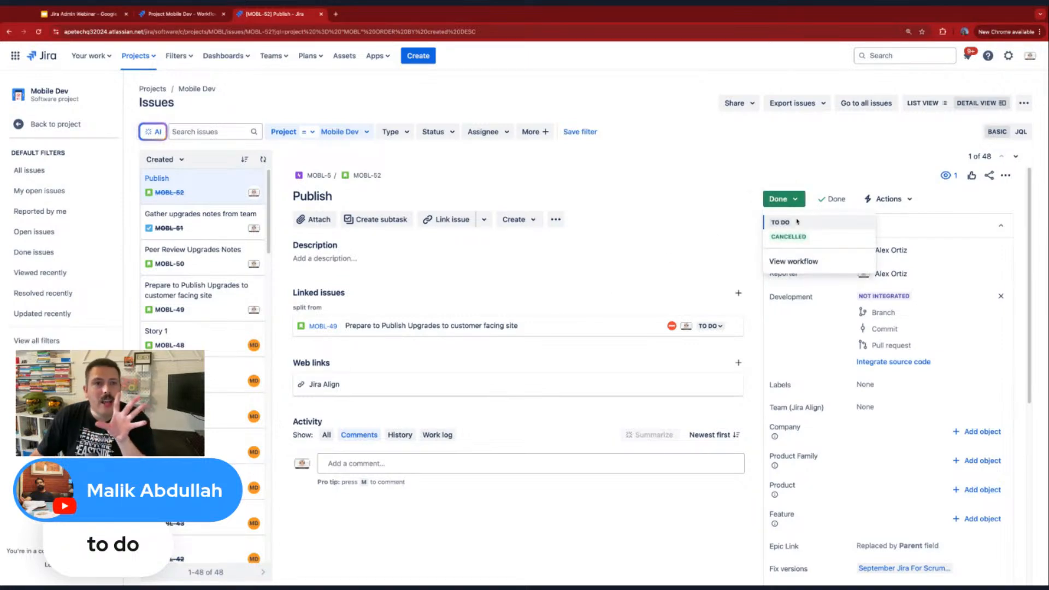
Compare the published workflow diagram with MOBL-52's available statuses, and reopen the MOBL workflow for editing.
{"action": "left_click", "coordinate": [192, 16]}
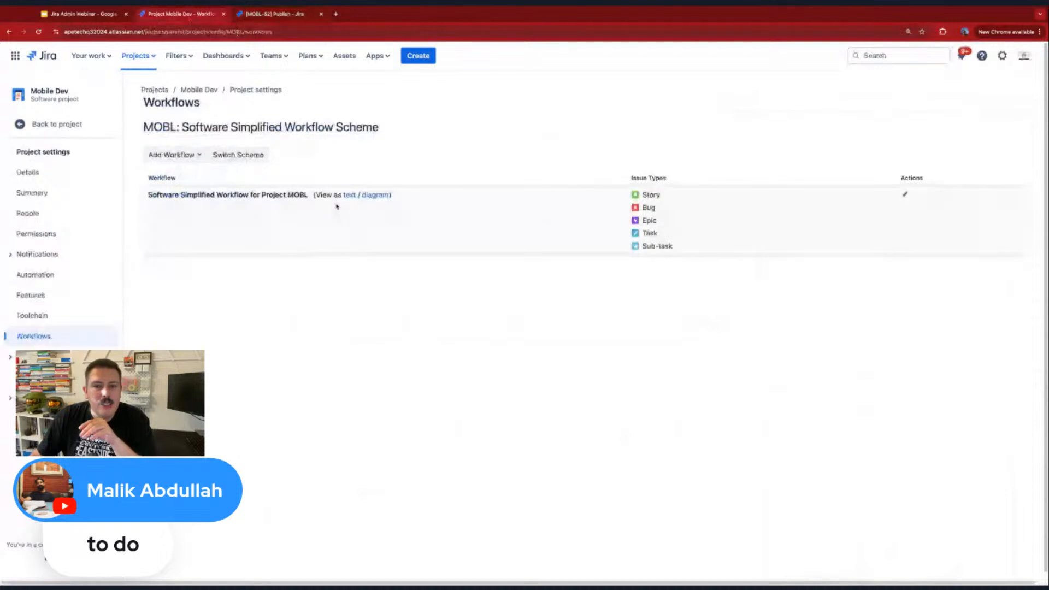
{"action": "left_click", "coordinate": [377, 195]}
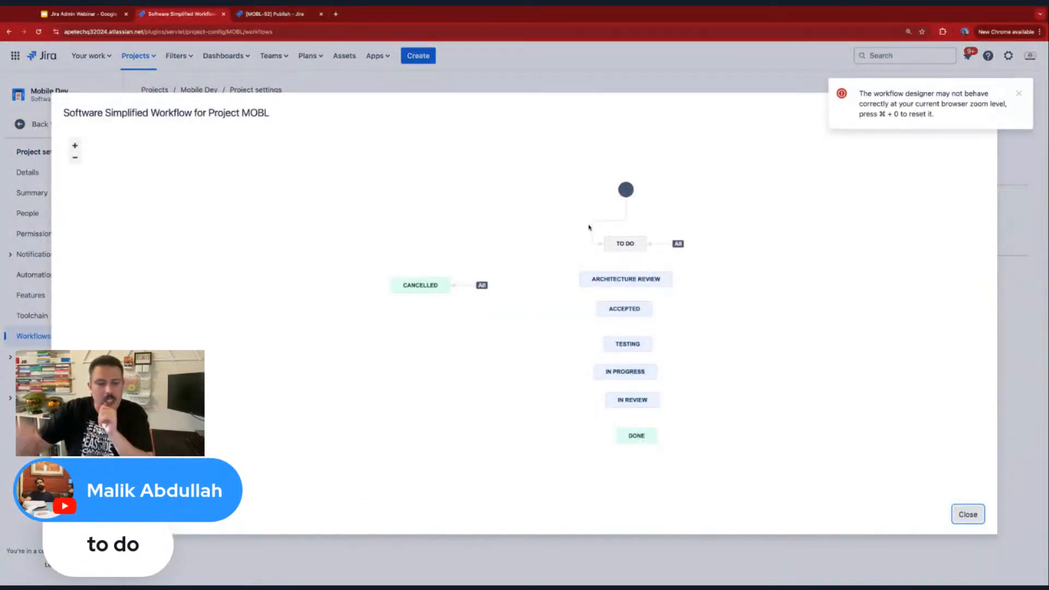
{"action": "left_click", "coordinate": [269, 11]}
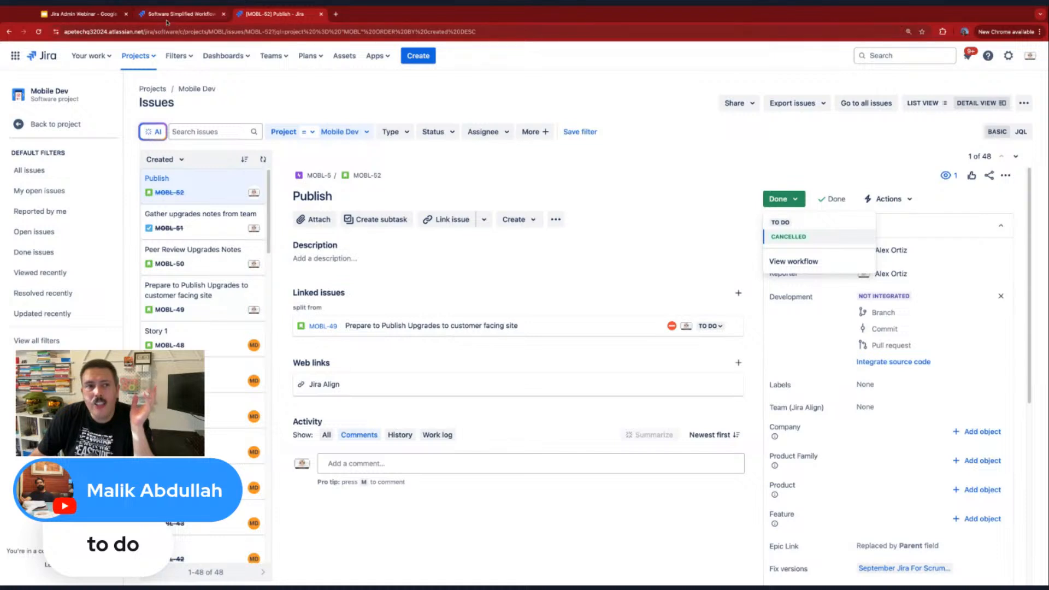
{"action": "left_click", "coordinate": [182, 14]}
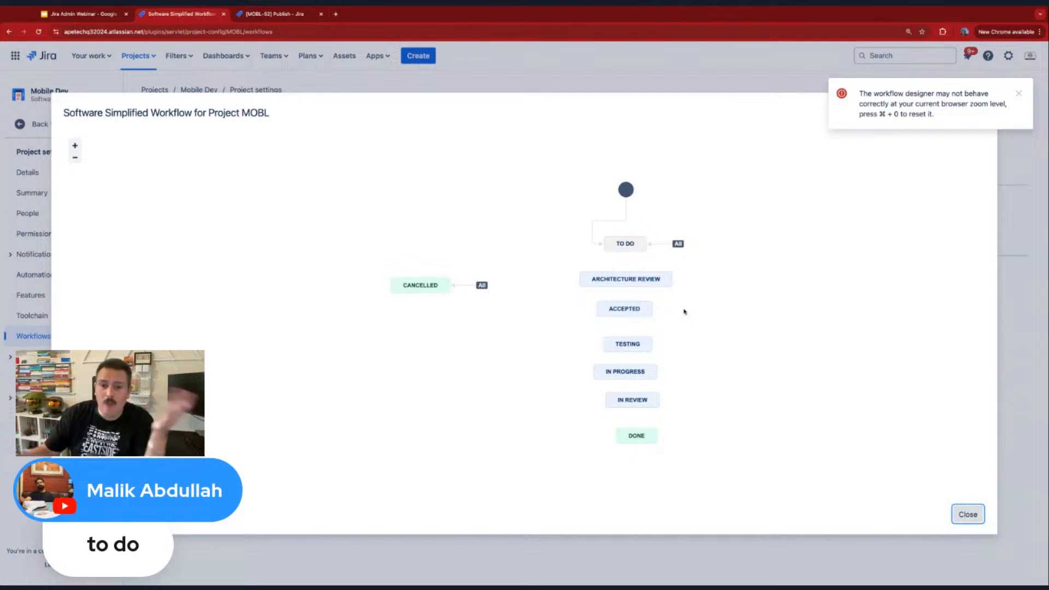
{"action": "left_click", "coordinate": [967, 514]}
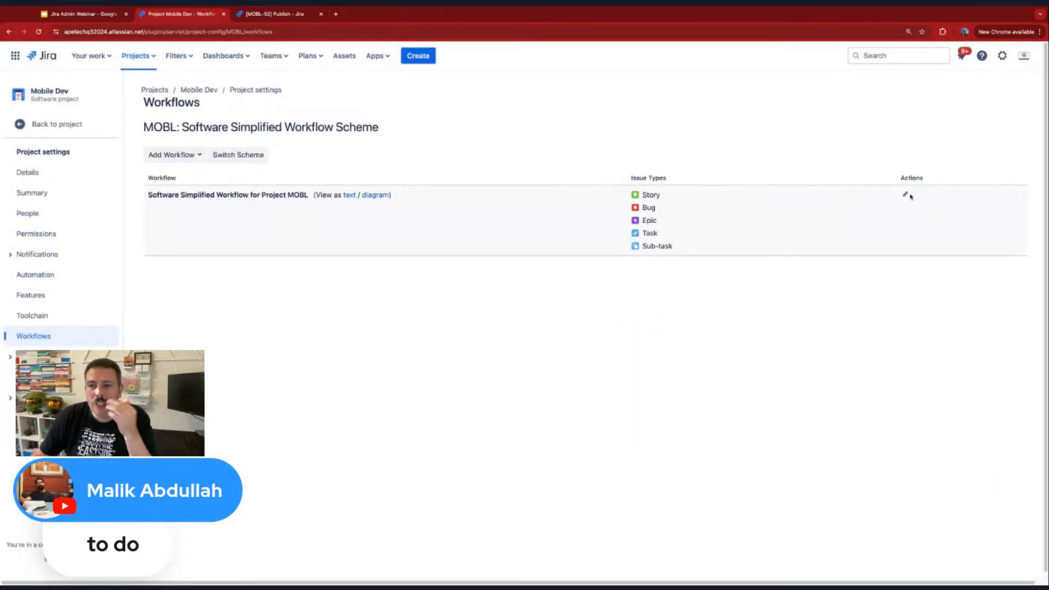
{"action": "left_click", "coordinate": [906, 194]}
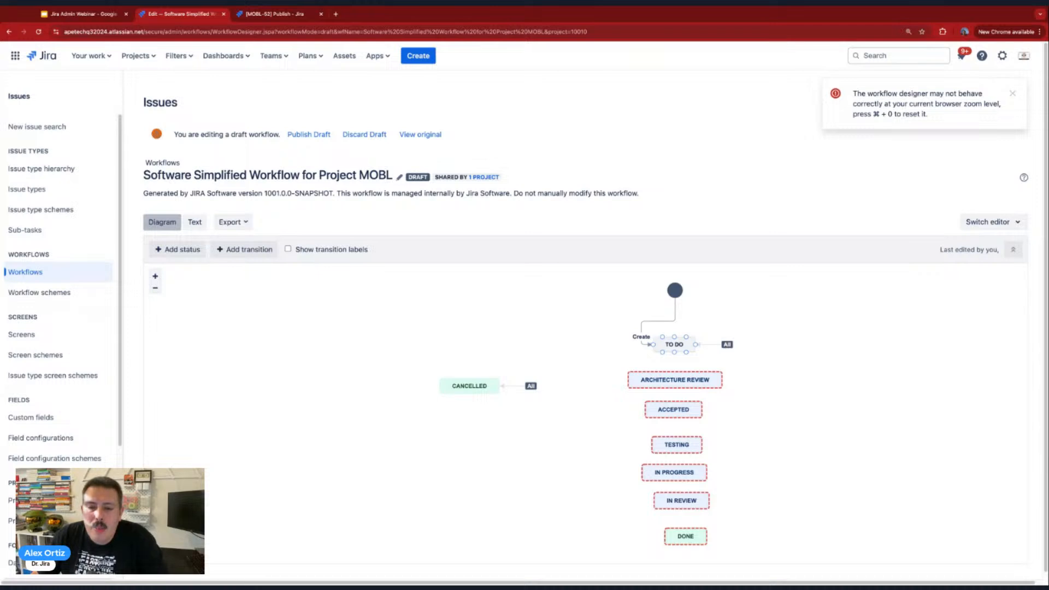
Try to add a transition named "Start Architecture Review" from To Do to Architecture Review in the draft workflow.
{"action": "left_click", "coordinate": [674, 344]}
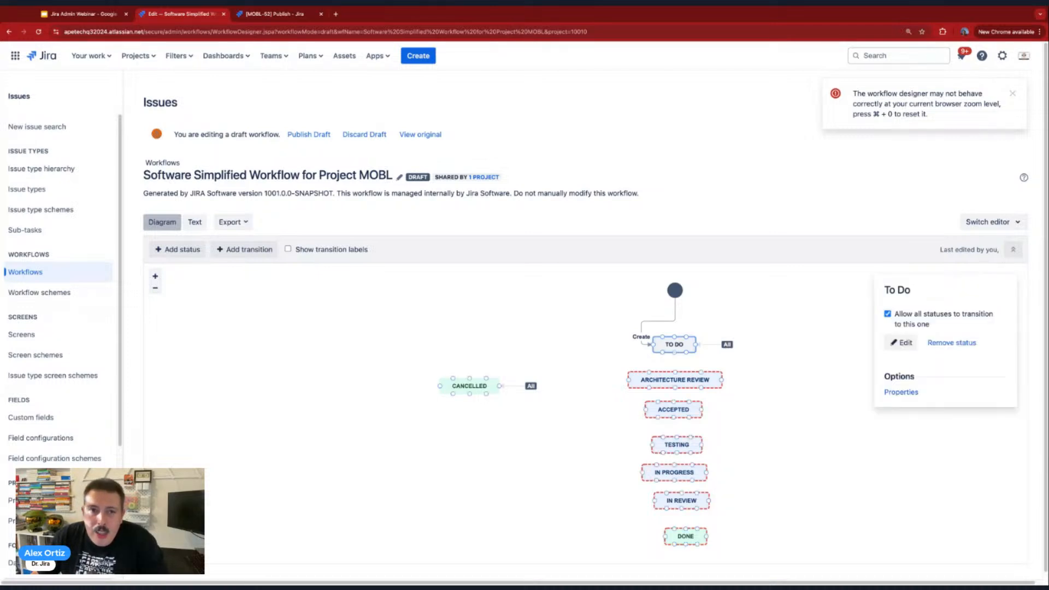
{"action": "left_click_drag", "start_coordinate": [675, 358], "coordinate": [674, 373]}
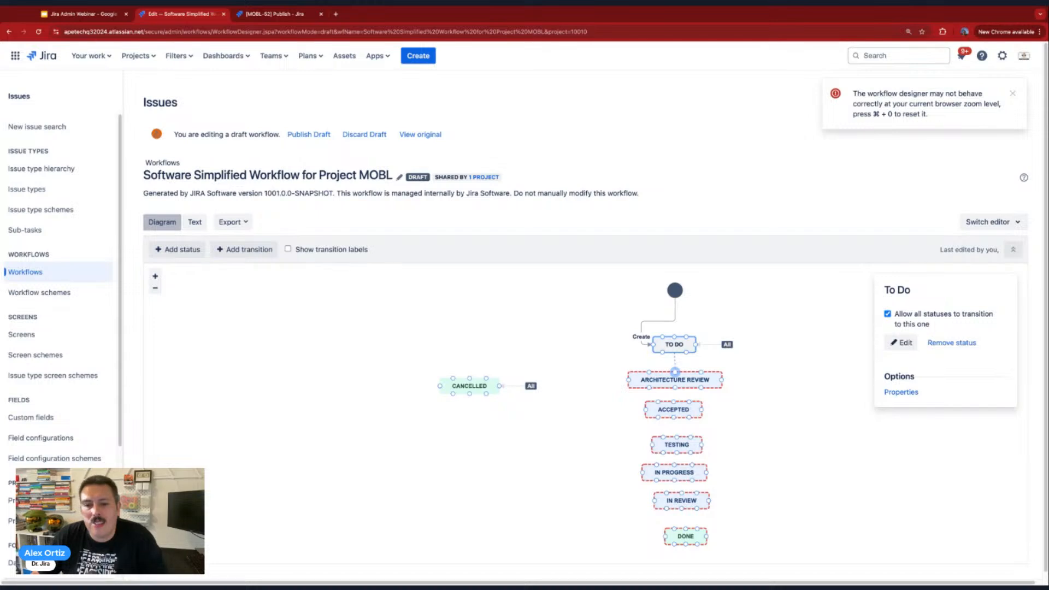
{"action": "left_click_drag", "start_coordinate": [675, 372], "coordinate": [675, 372]}
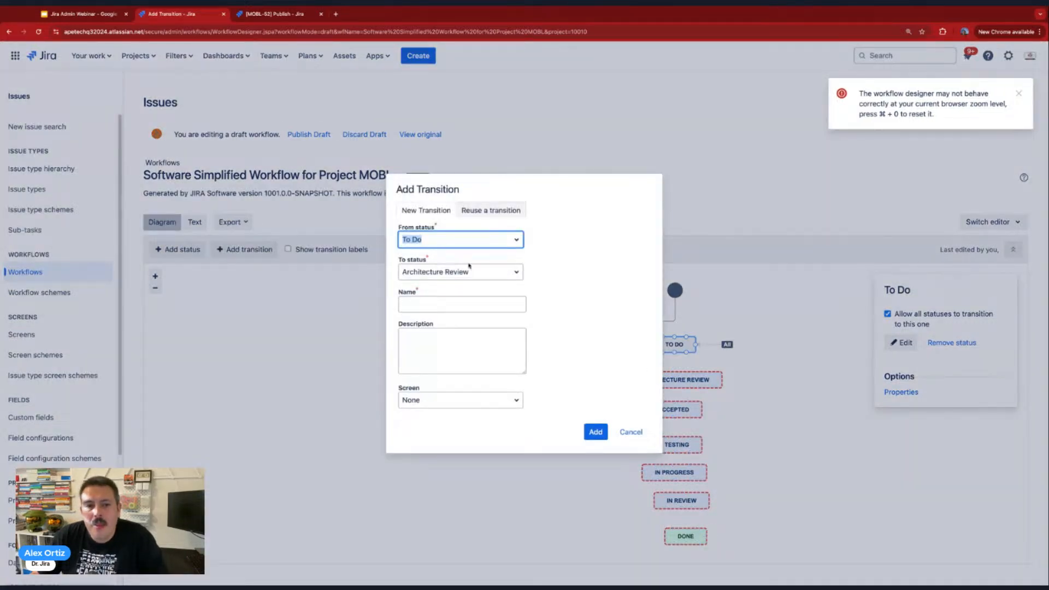
{"action": "left_click", "coordinate": [420, 303]}
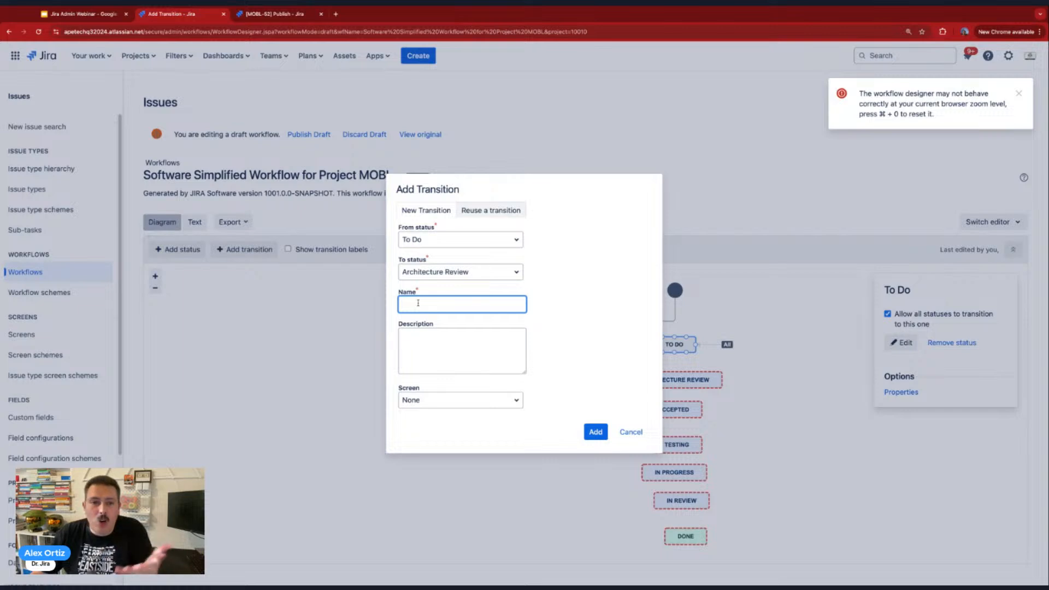
{"action": "type", "text": "Sta"}
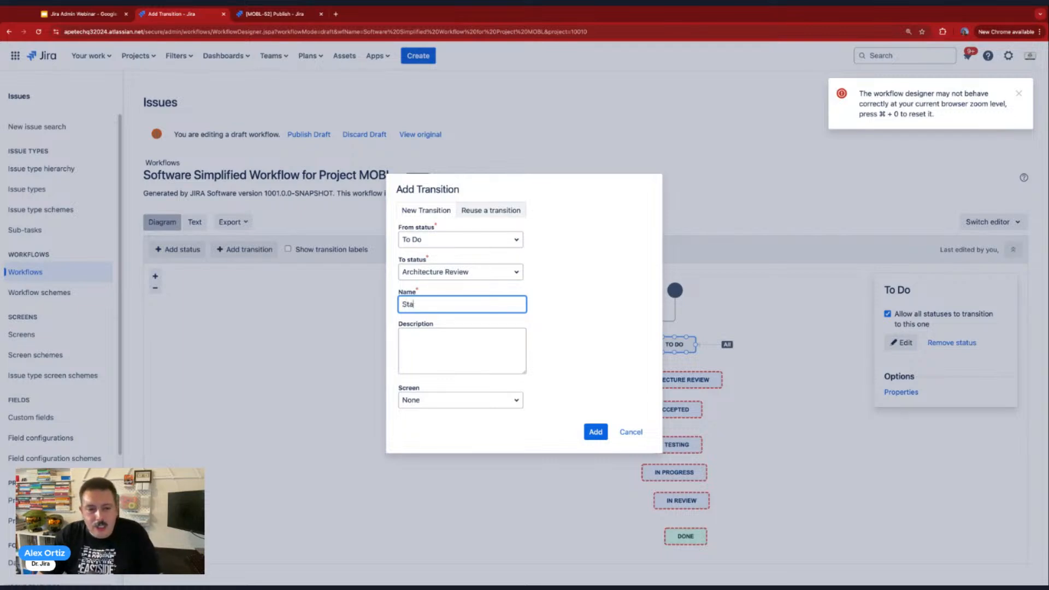
{"action": "type", "text": "rt Architecture "}
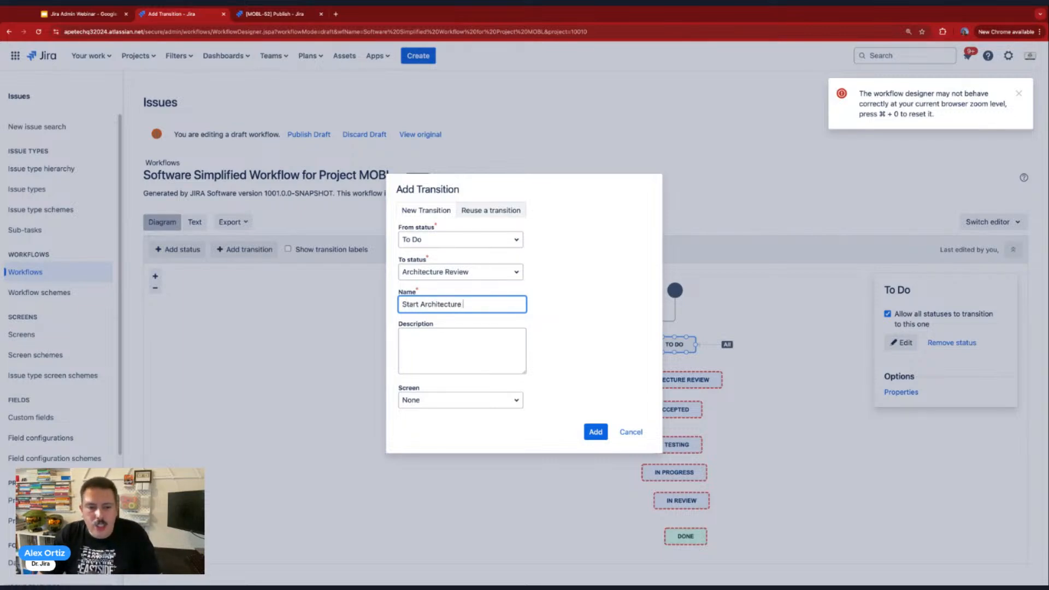
{"action": "type", "text": "Review"}
{"action": "key", "text": "Return"}
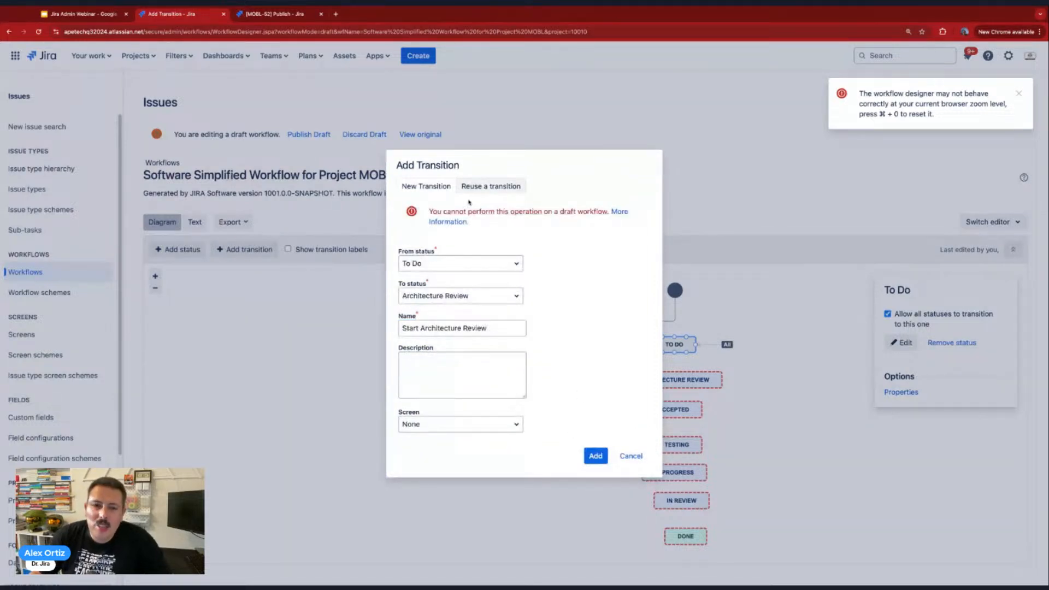
{"action": "left_click_drag", "start_coordinate": [435, 213], "coordinate": [591, 212]}
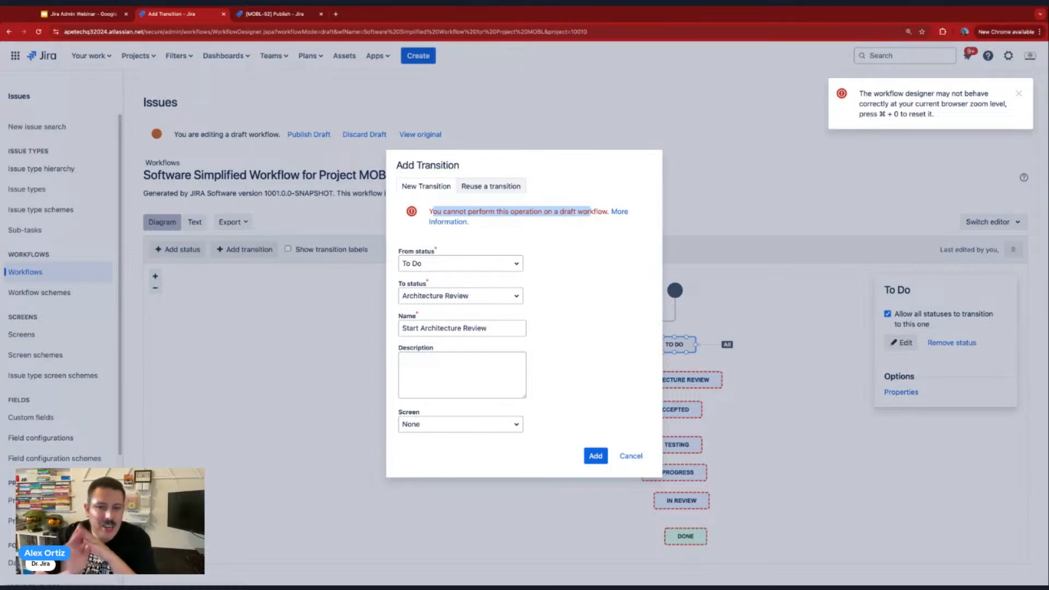
{"action": "left_click", "coordinate": [630, 457]}
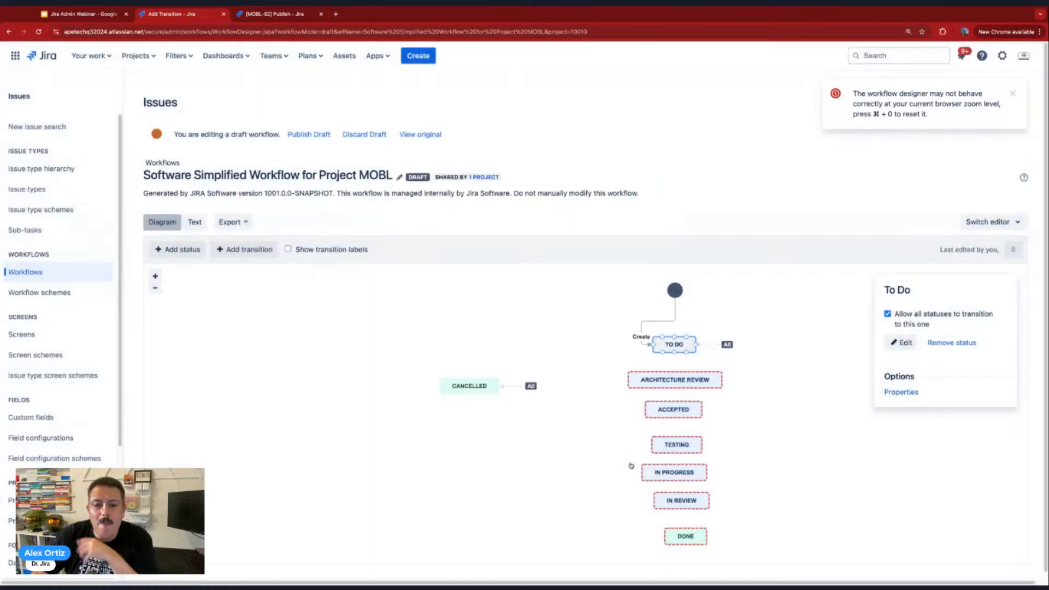
Dismiss the zoom warning and search the workflows list using the copied name "Software Simplified Workflow for Project MOBL".
{"action": "left_click", "coordinate": [574, 429]}
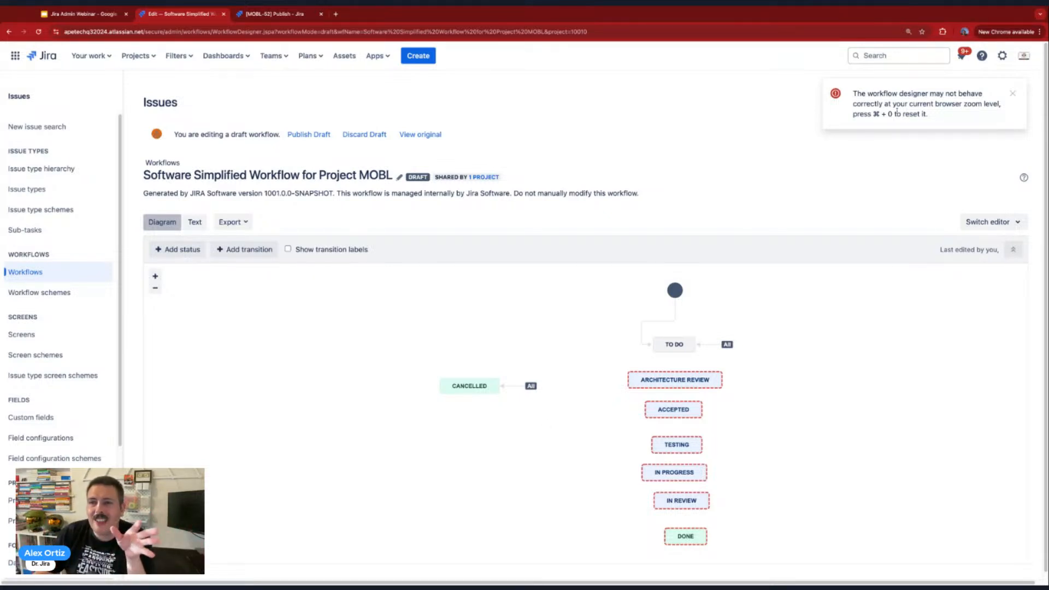
{"action": "left_click", "coordinate": [1012, 94]}
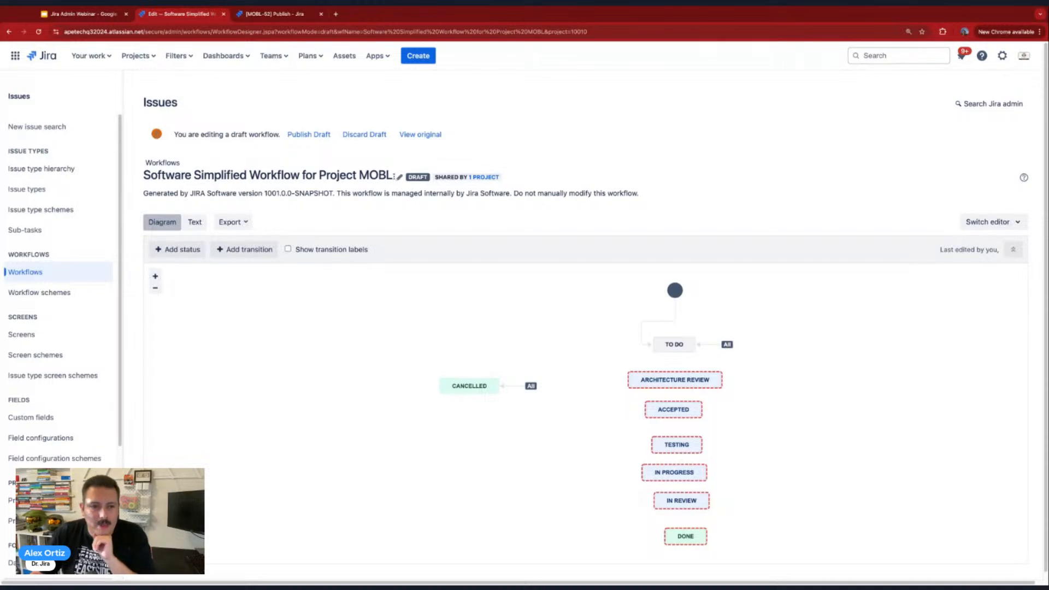
{"action": "left_click_drag", "start_coordinate": [394, 176], "coordinate": [141, 175]}
{"action": "key", "text": "super+c"}
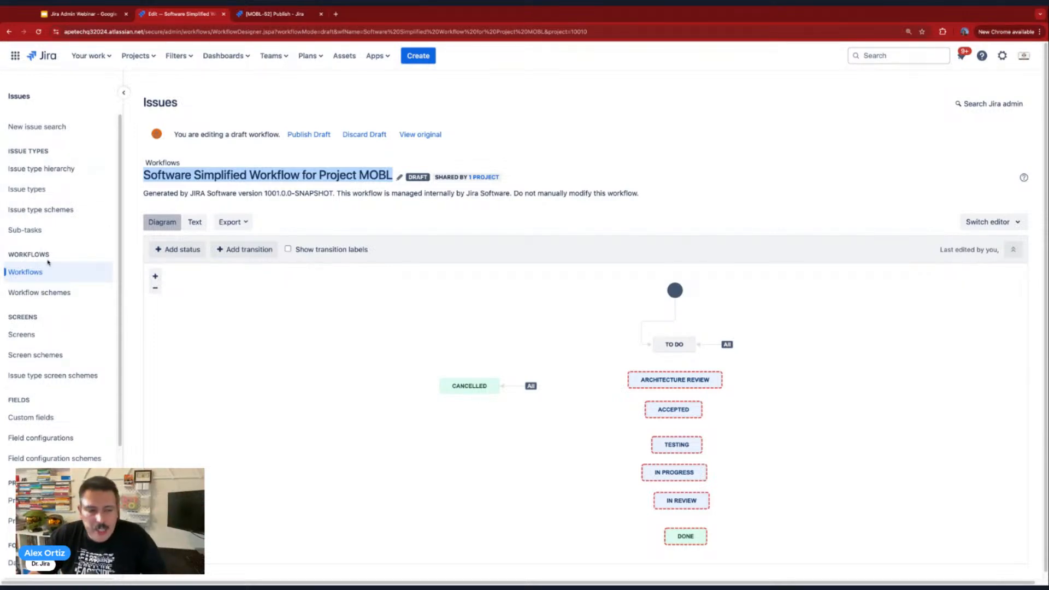
{"action": "left_click", "coordinate": [27, 272]}
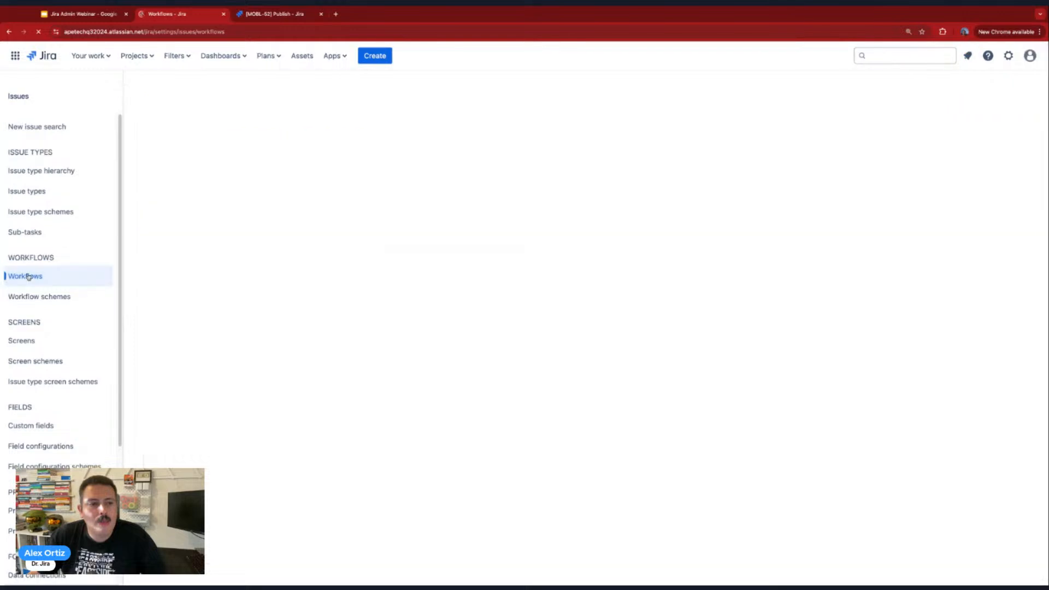
{"action": "left_click", "coordinate": [202, 142]}
{"action": "key", "text": "super+v"}
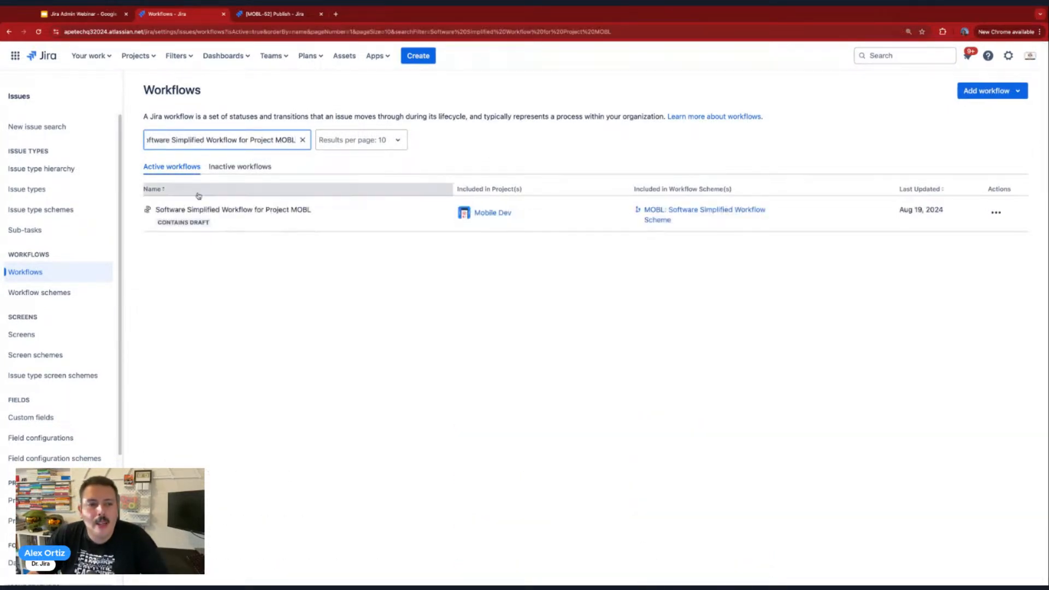
Copy the MOBL workflow under the name "Software Simplified Workflow for Project MOBL 8.19".
{"action": "left_click", "coordinate": [996, 213]}
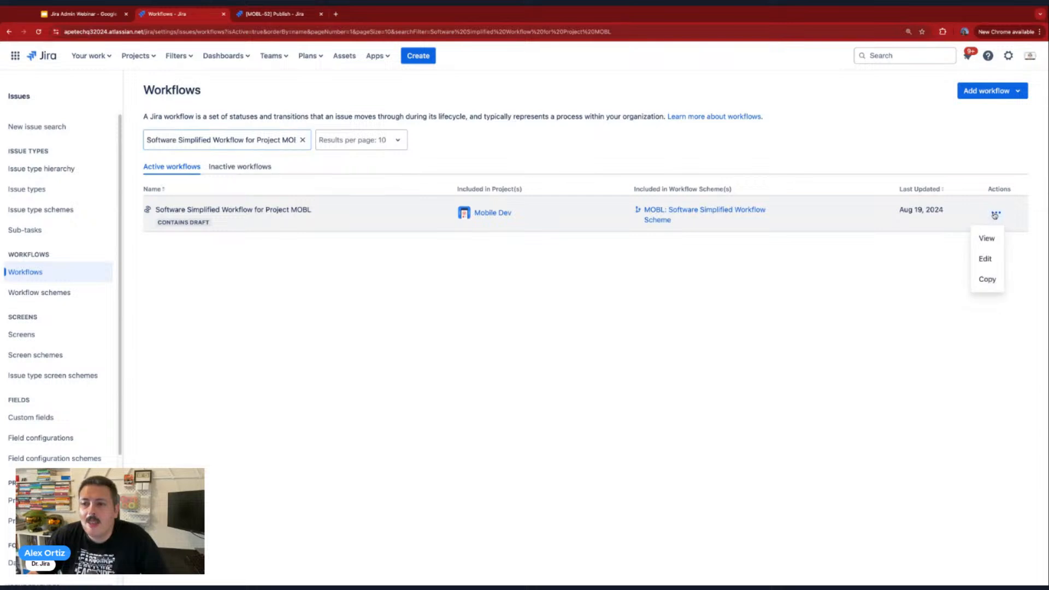
{"action": "left_click", "coordinate": [989, 281]}
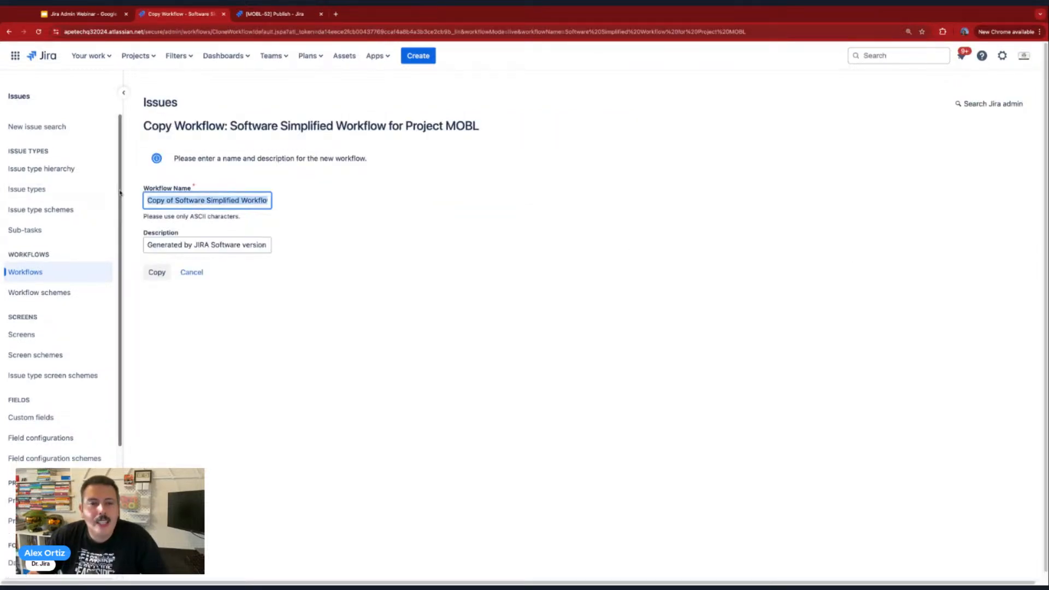
{"action": "left_click", "coordinate": [175, 200]}
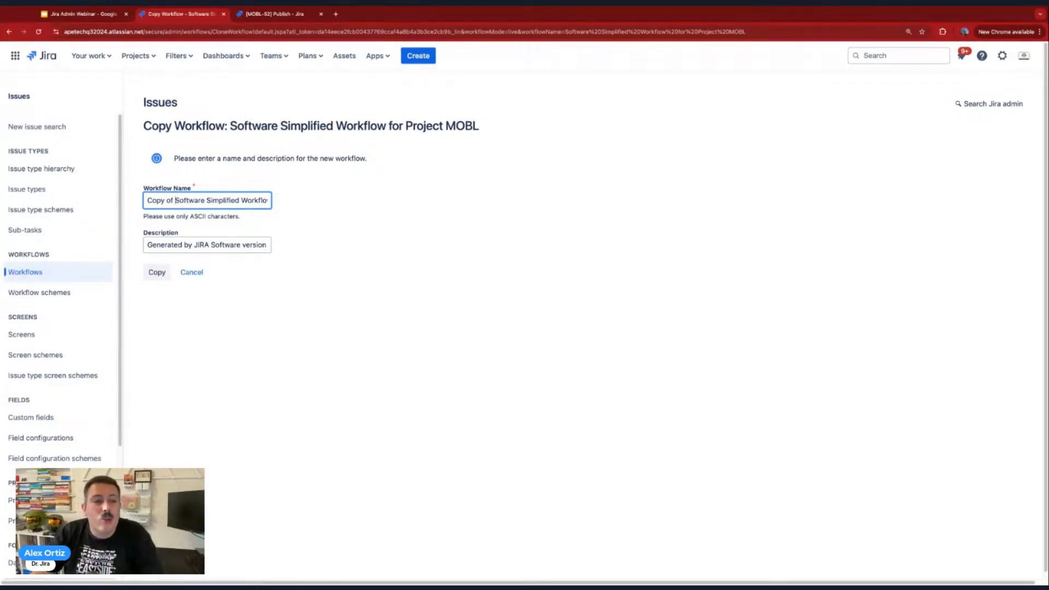
{"action": "left_click_drag", "start_coordinate": [176, 200], "coordinate": [56, 194]}
{"action": "key", "text": "BackSpace"}
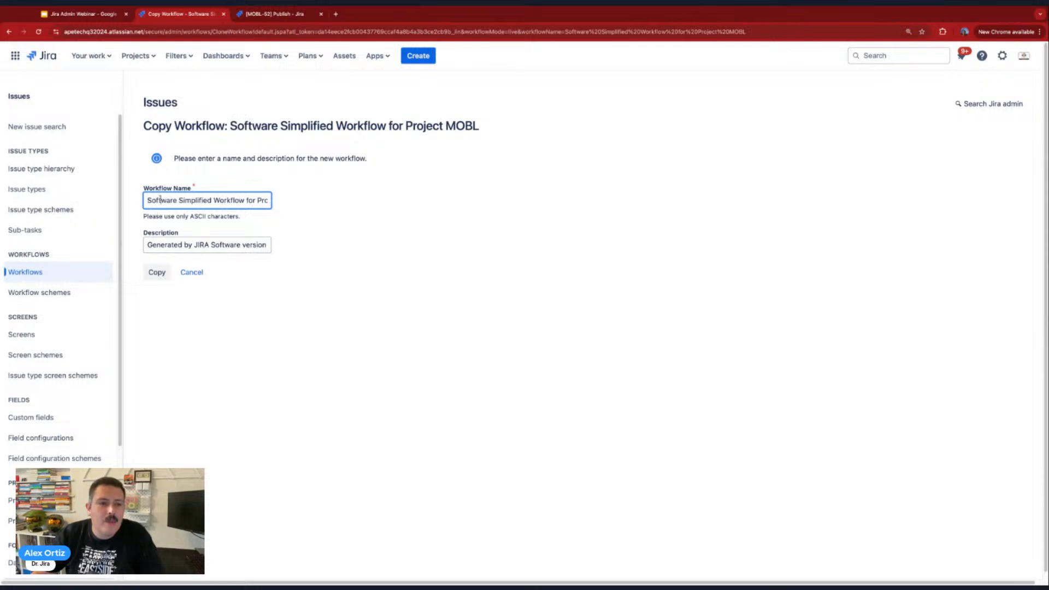
{"action": "left_click_drag", "start_coordinate": [159, 199], "coordinate": [329, 199]}
{"action": "left_click", "coordinate": [268, 201]}
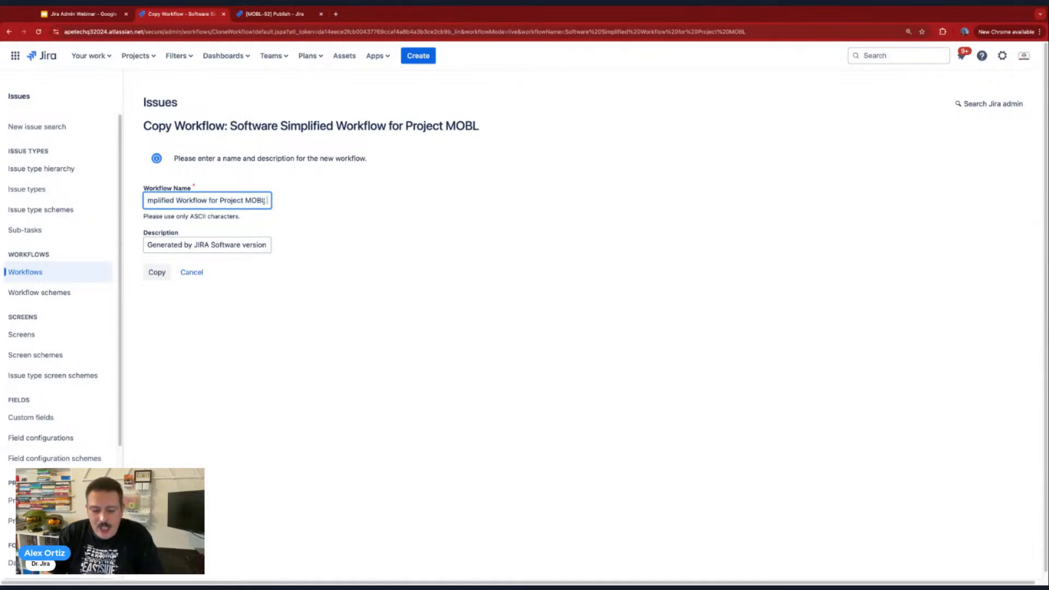
{"action": "type", "text": "8"}
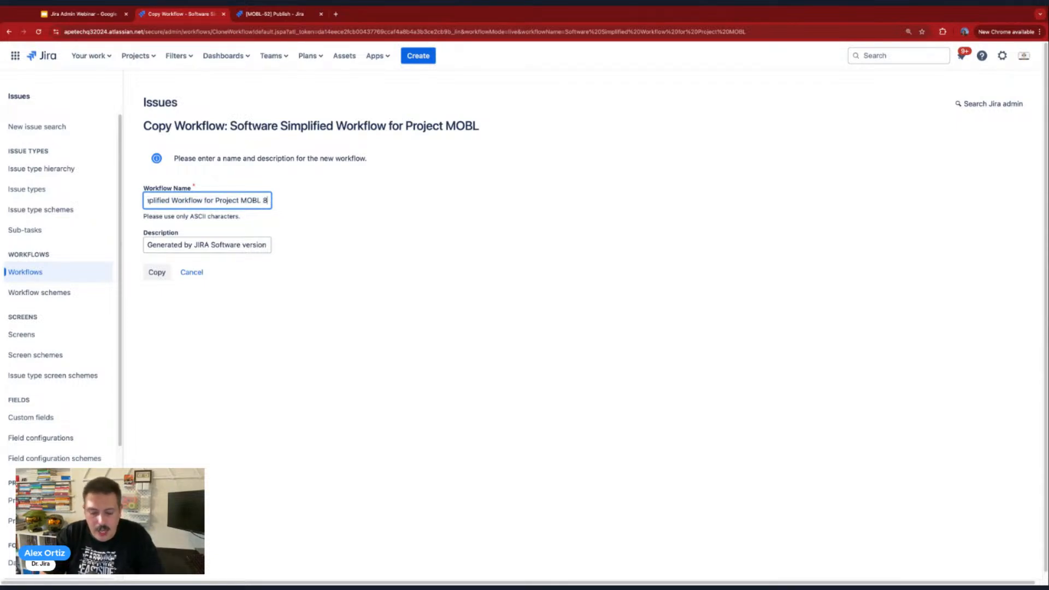
{"action": "type", "text": ".19"}
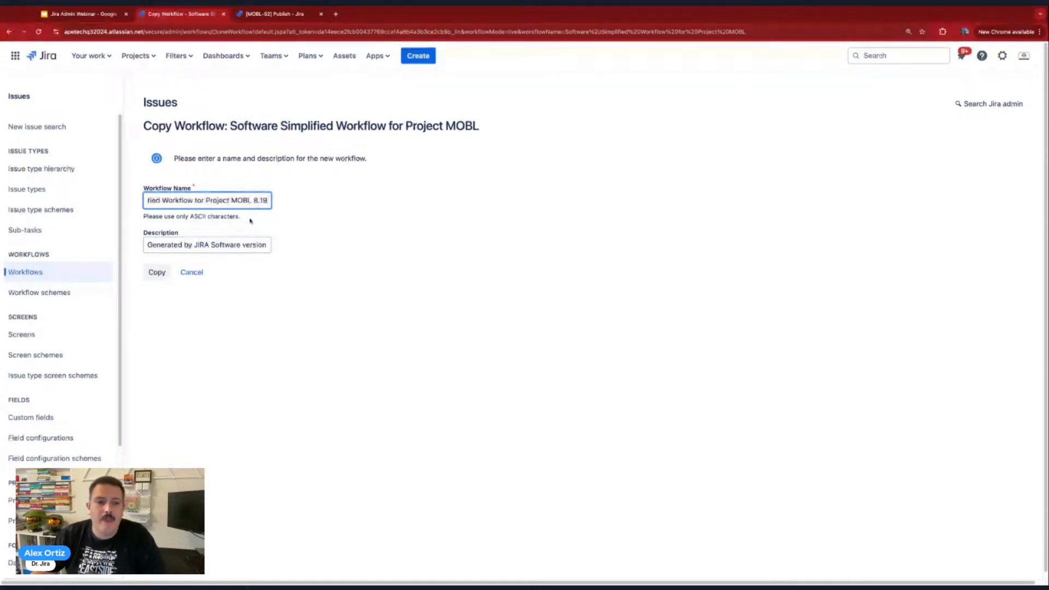
{"action": "left_click", "coordinate": [157, 272]}
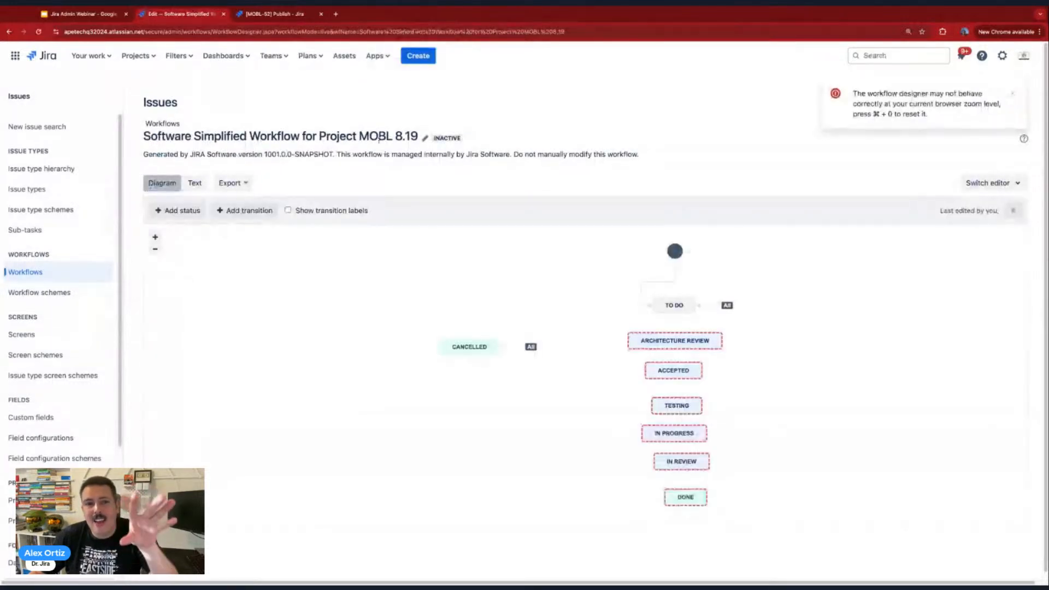
Dismiss the zoom warning and remove the Accepted status from the copied workflow.
{"action": "left_click", "coordinate": [1012, 94]}
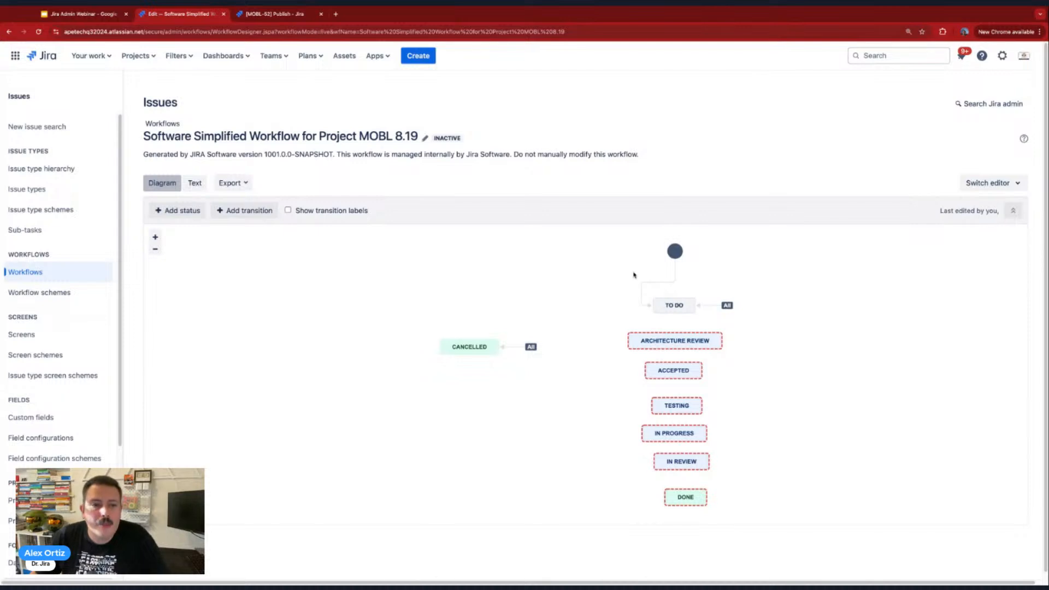
{"action": "mouse_move", "coordinate": [662, 311]}
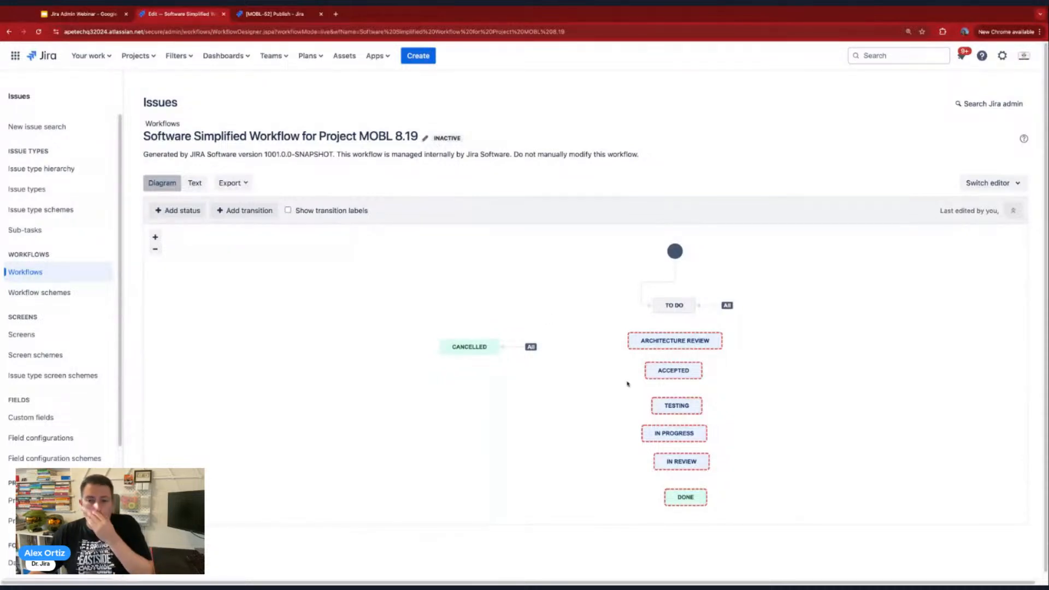
{"action": "left_click", "coordinate": [679, 434]}
{"action": "left_click", "coordinate": [676, 371]}
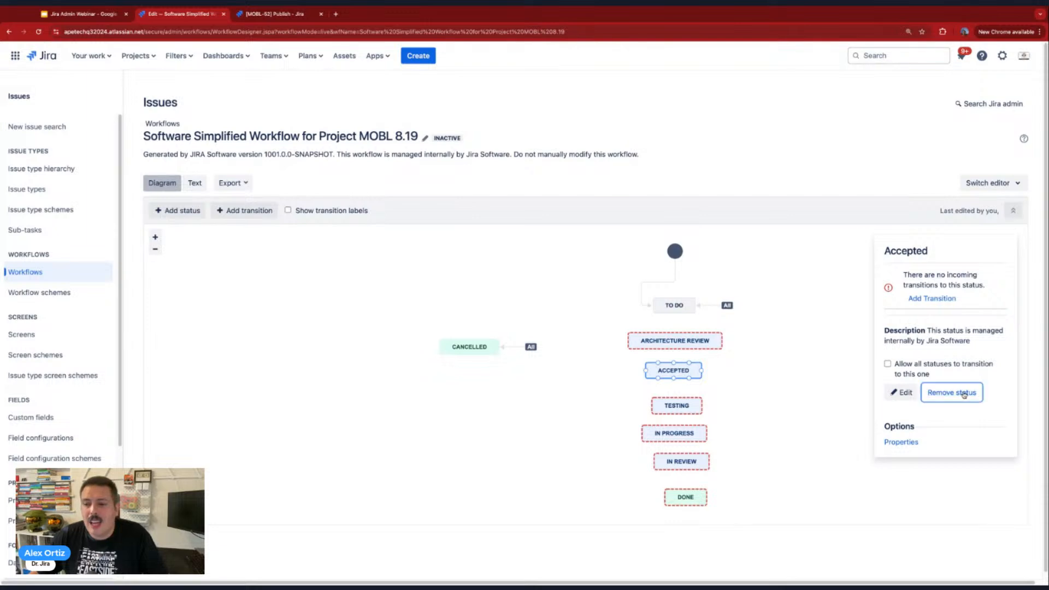
{"action": "left_click", "coordinate": [952, 392]}
{"action": "left_click", "coordinate": [588, 343]}
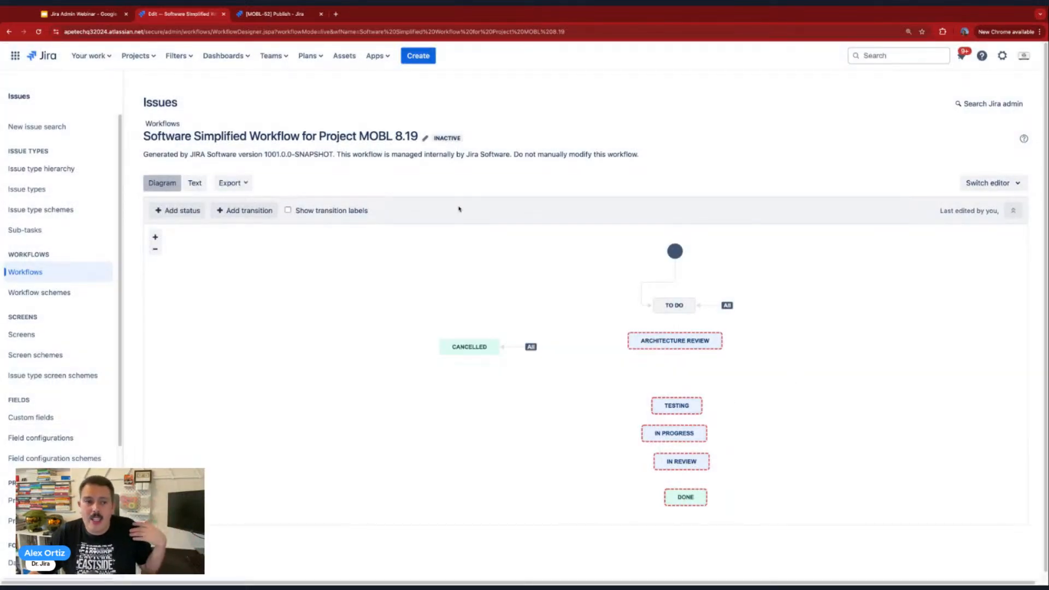
Find the active "Software Simplified Workflow for Project MOBL" again and try to remove the Accepted status from its draft.
{"action": "left_click", "coordinate": [27, 273]}
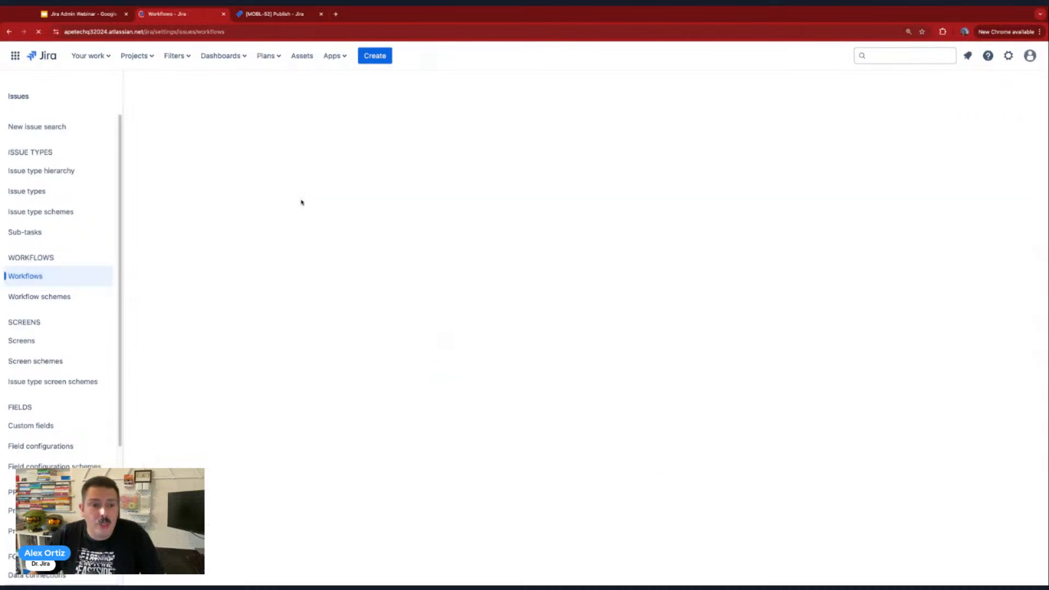
{"action": "left_click", "coordinate": [239, 140]}
{"action": "key", "text": "super+v"}
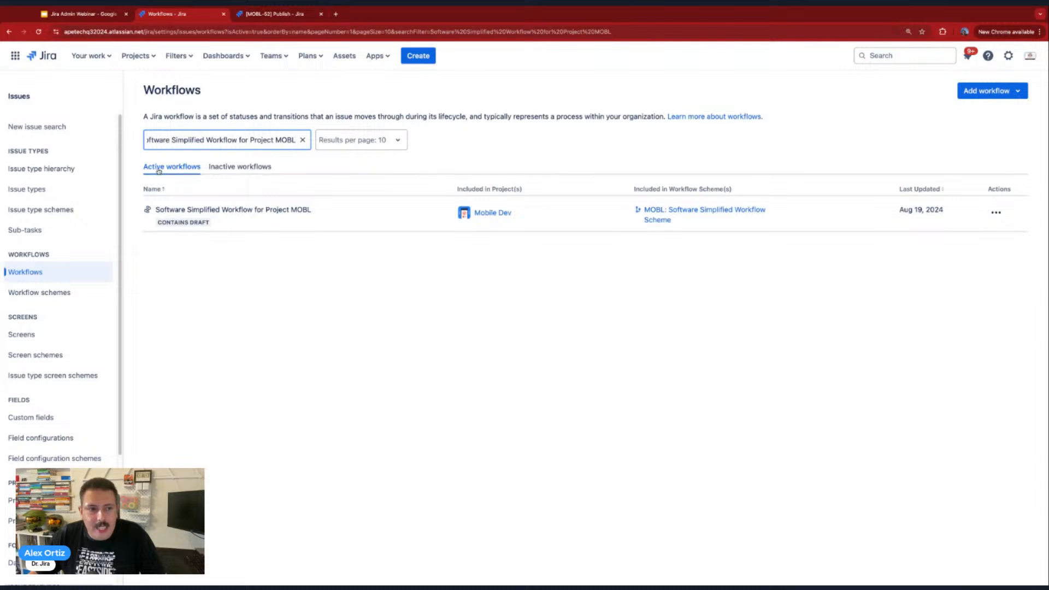
{"action": "left_click", "coordinate": [996, 213]}
{"action": "left_click", "coordinate": [997, 259]}
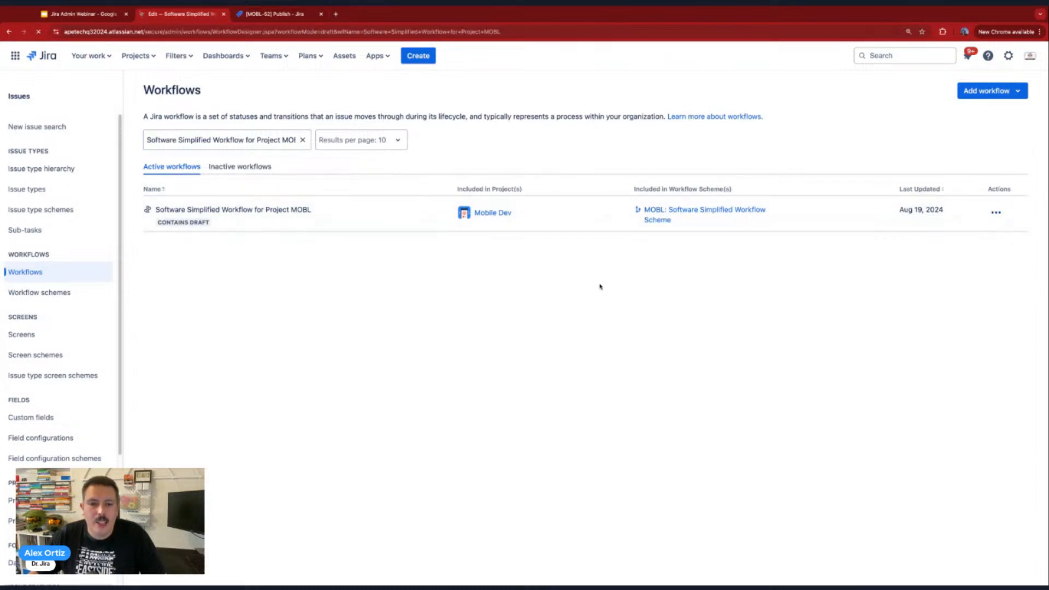
{"action": "left_click", "coordinate": [664, 409]}
{"action": "left_click", "coordinate": [963, 433]}
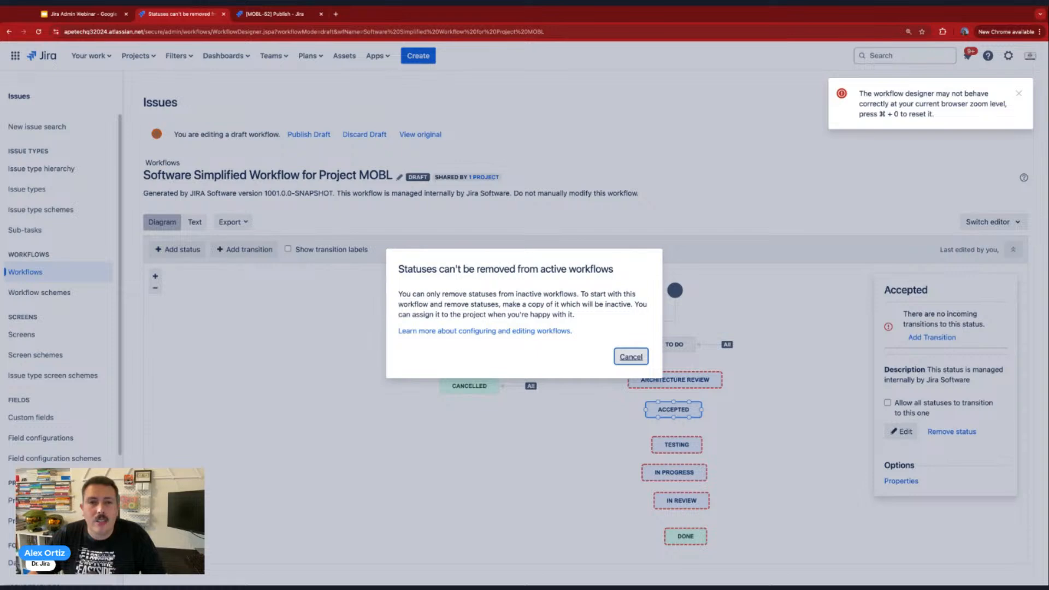
{"action": "left_click", "coordinate": [633, 357]}
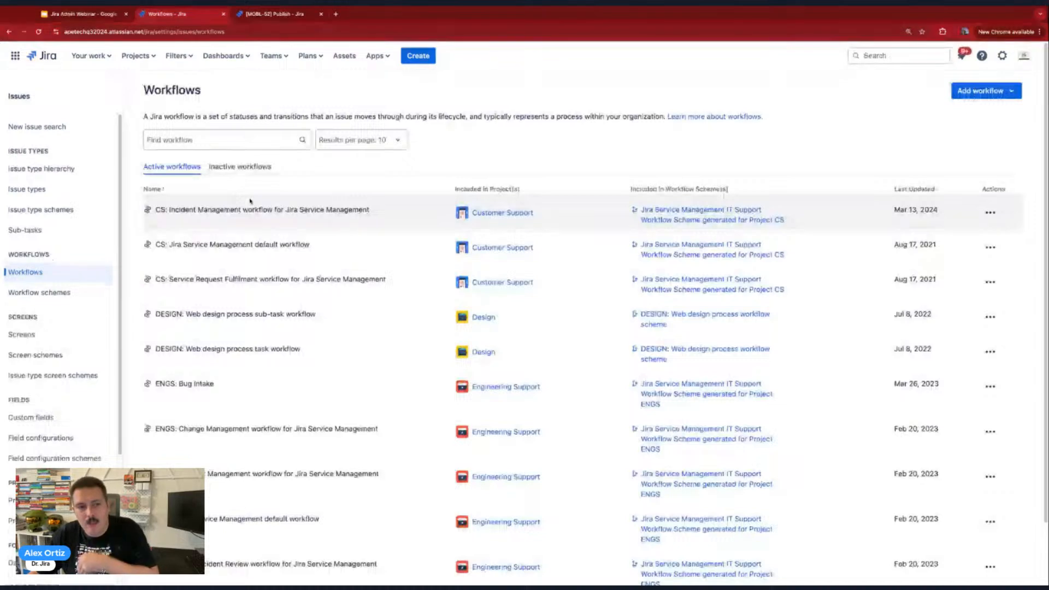
Search the inactive workflows for "Software Simplified Workflow for Project MOBL" and open the 8.19 copy.
{"action": "left_click", "coordinate": [241, 167]}
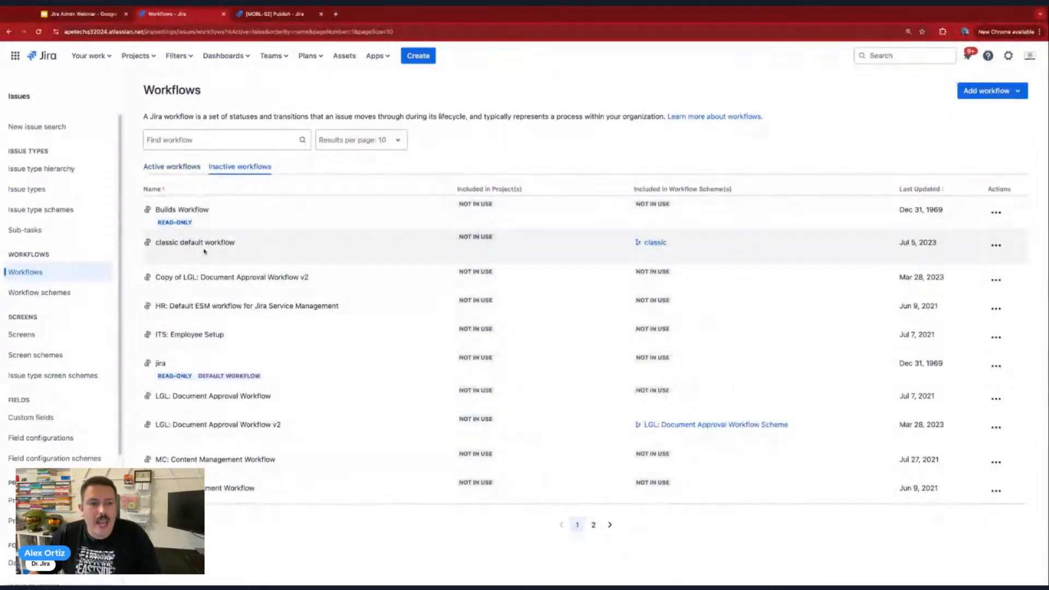
{"action": "left_click", "coordinate": [211, 140]}
{"action": "type", "text": "Software Simplified Workflow for Project MOBL"}
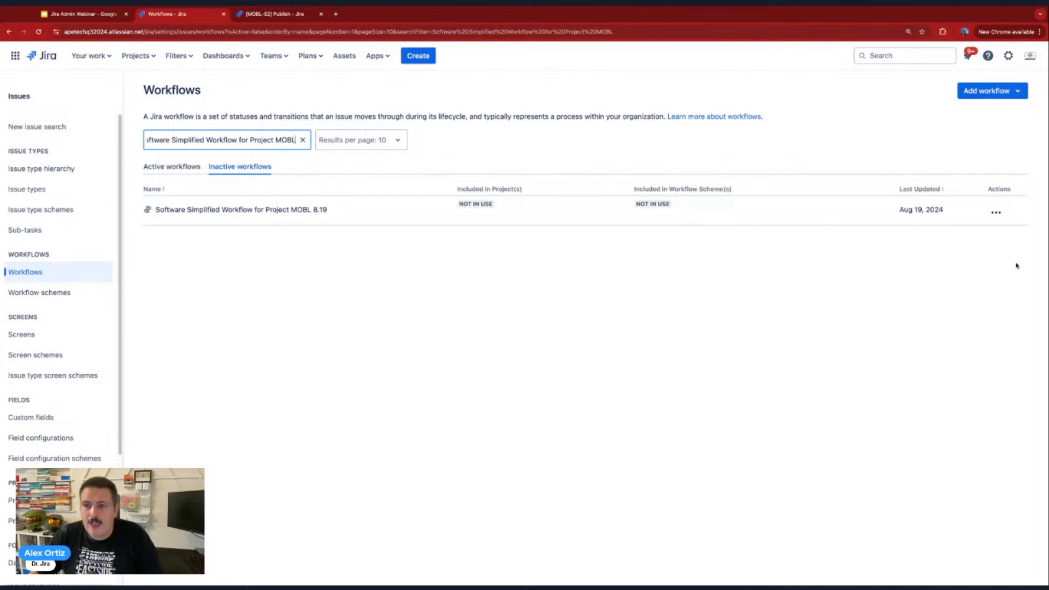
{"action": "left_click", "coordinate": [997, 213]}
{"action": "left_click", "coordinate": [988, 238]}
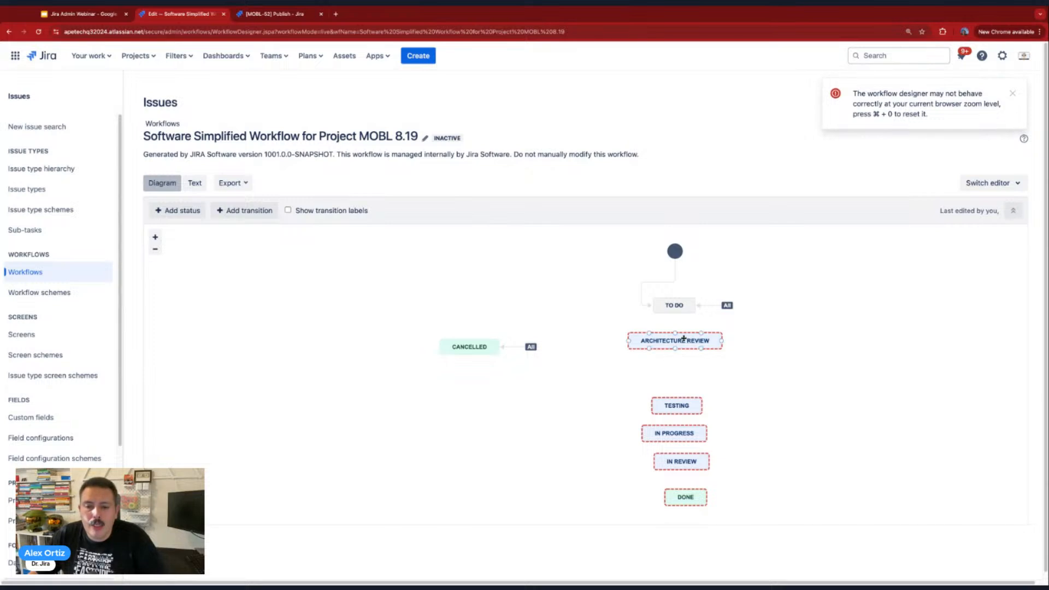
Move Architecture Review slightly lower and add a transition named "Start Arch Review" from To Do to Architecture Review.
{"action": "left_click_drag", "start_coordinate": [683, 340], "coordinate": [682, 350]}
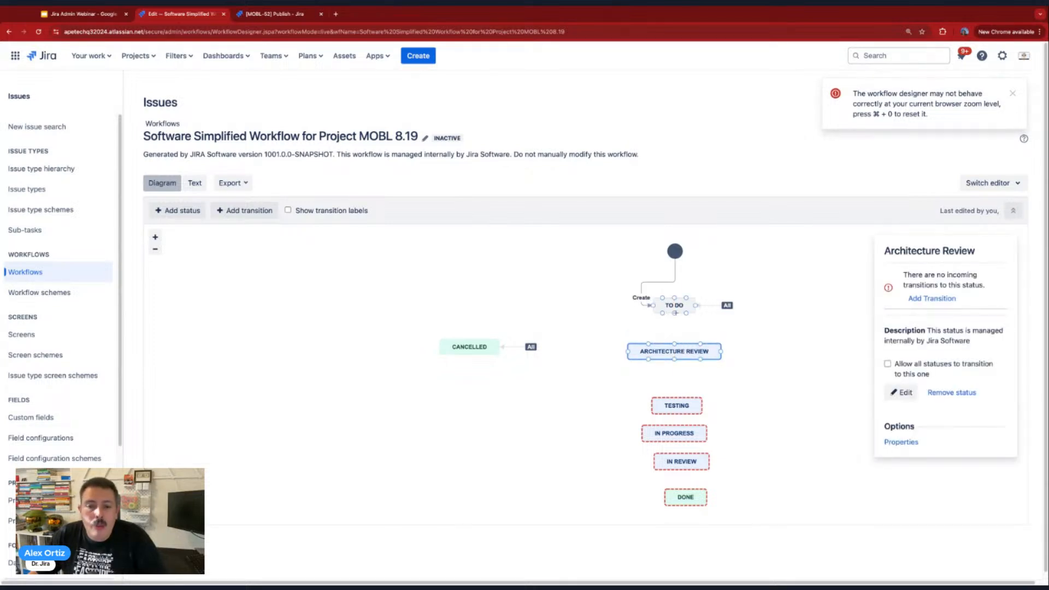
{"action": "left_click_drag", "start_coordinate": [675, 313], "coordinate": [675, 350]}
{"action": "left_click", "coordinate": [481, 305]}
{"action": "type", "text": "Start Arch Review"}
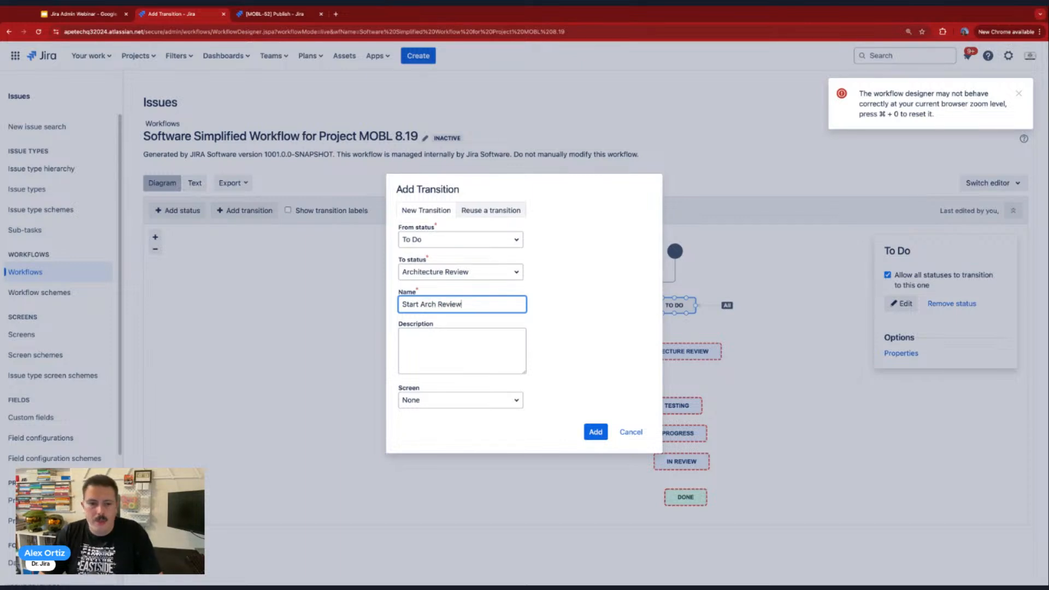
{"action": "left_click", "coordinate": [595, 432]}
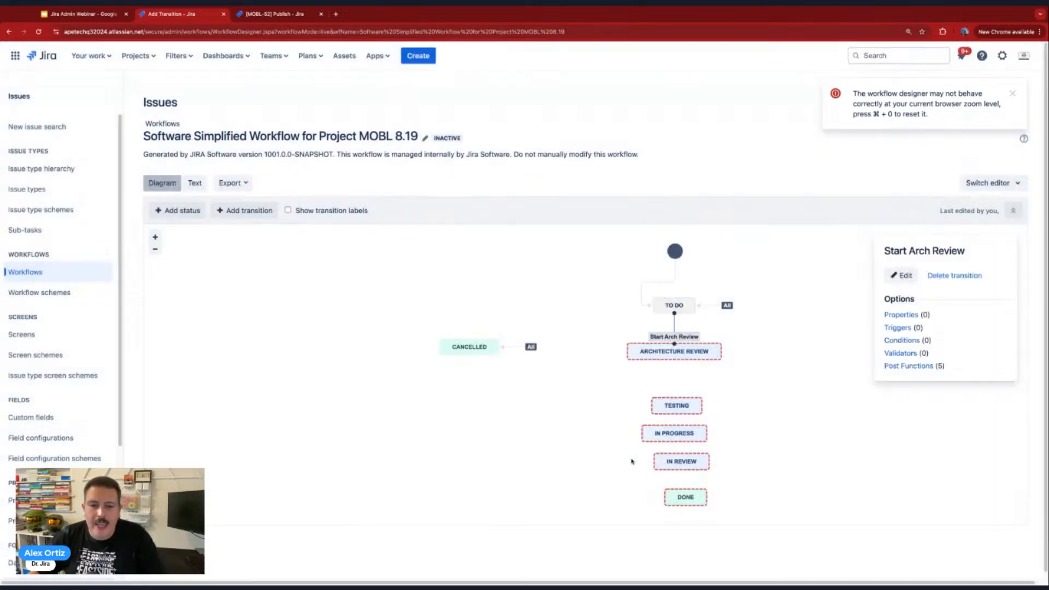
Add a transition named "Start Testing" from Architecture Review to Testing.
{"action": "left_click", "coordinate": [760, 432]}
{"action": "left_click", "coordinate": [679, 361]}
{"action": "left_click_drag", "start_coordinate": [675, 359], "coordinate": [676, 406]}
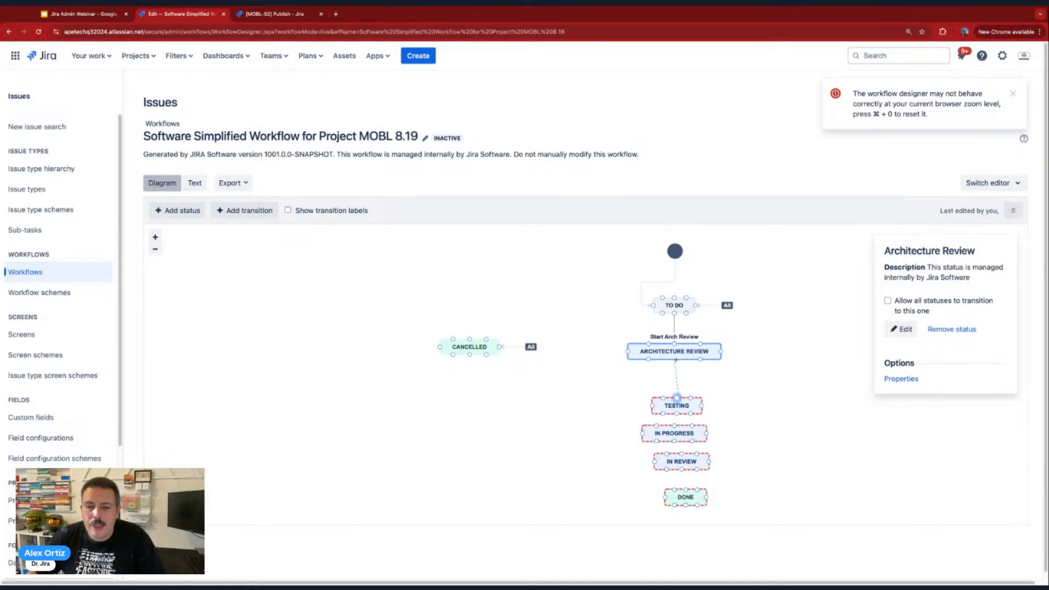
{"action": "left_click", "coordinate": [485, 306]}
{"action": "type", "text": "Start Test"}
{"action": "key", "text": "BackSpace"}
{"action": "type", "text": "sting"}
{"action": "key", "text": "Return"}
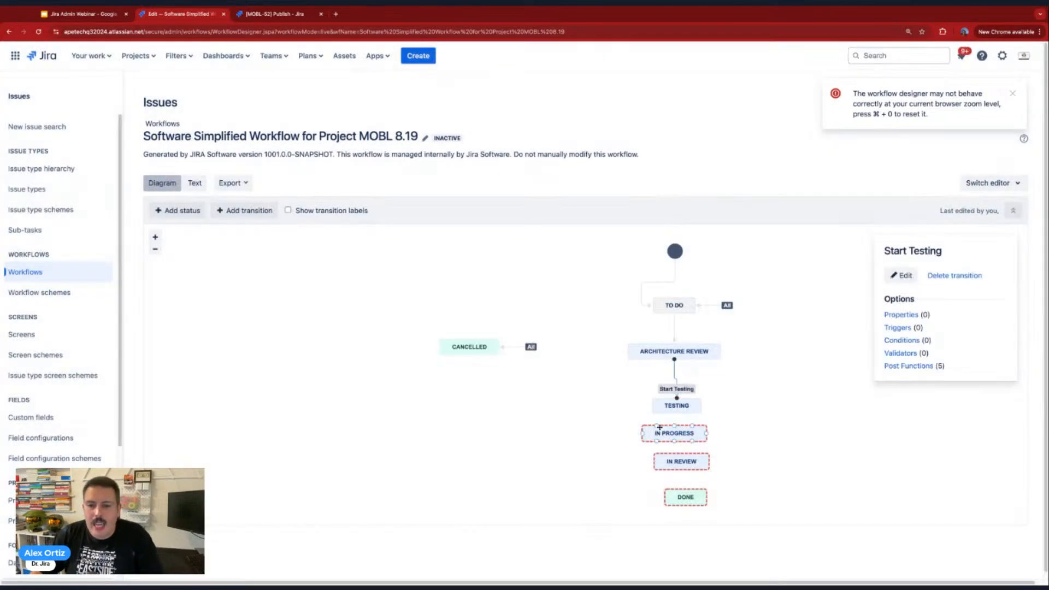
Add a transition named "Start Dev Progress" from Testing to In Progress.
{"action": "left_click_drag", "start_coordinate": [677, 412], "coordinate": [676, 432]}
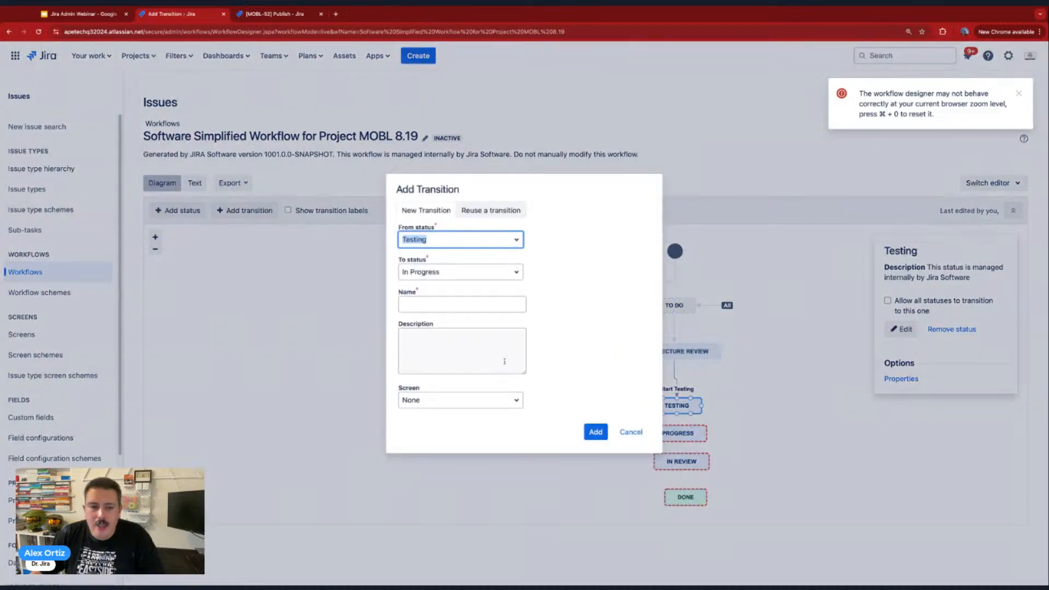
{"action": "left_click", "coordinate": [487, 303]}
{"action": "type", "text": "Start Dev Progress"}
{"action": "key", "text": "Return"}
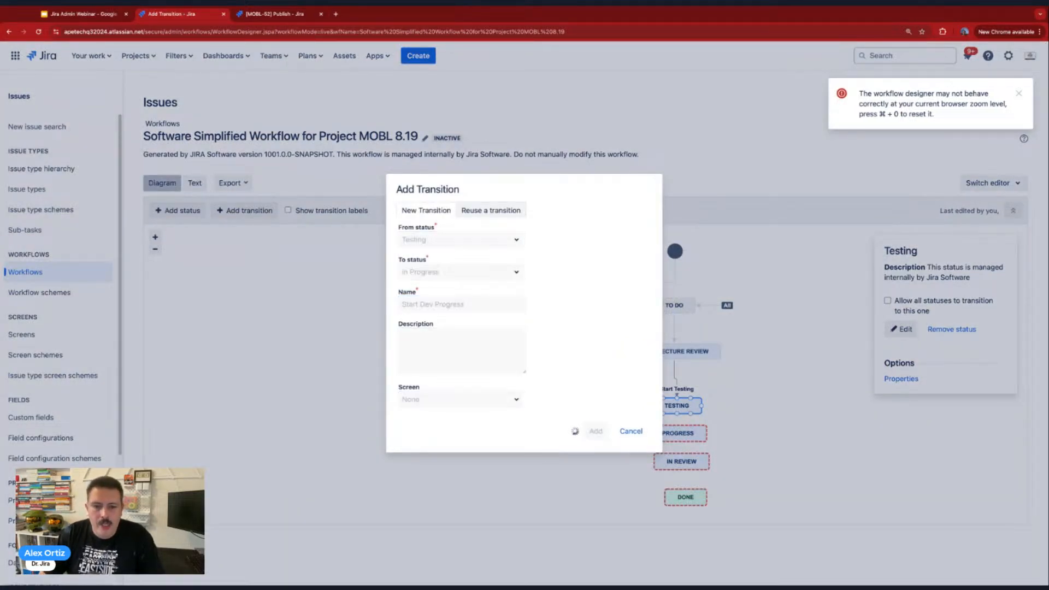
Space out the Done, In Review and In Progress statuses and add a "Ready for Review" transition from In Progress to In Review.
{"action": "left_click_drag", "start_coordinate": [689, 498], "coordinate": [684, 513]}
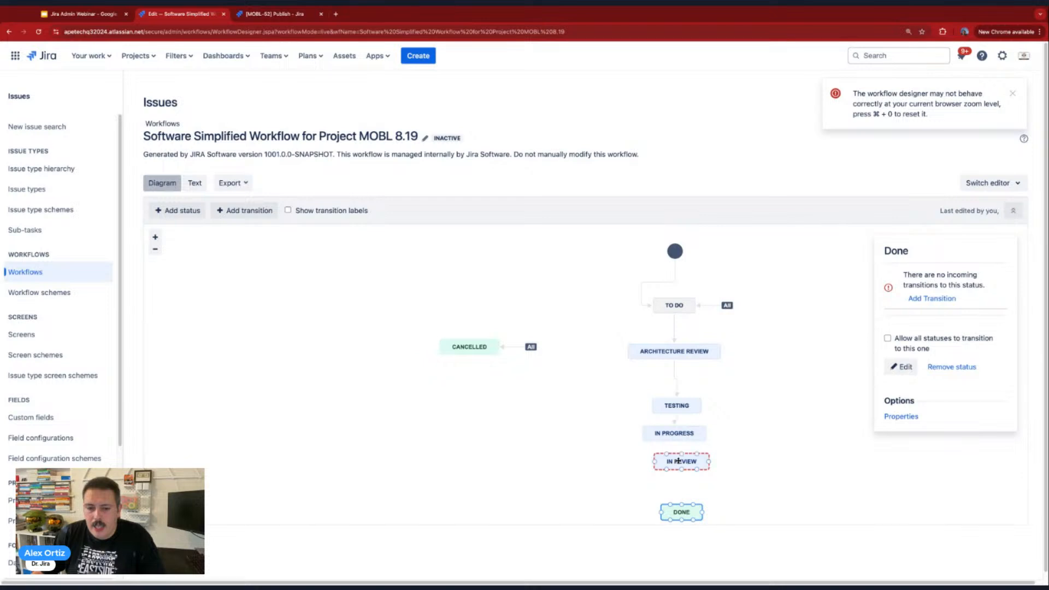
{"action": "left_click_drag", "start_coordinate": [678, 462], "coordinate": [676, 475]}
{"action": "left_click", "coordinate": [674, 442]}
{"action": "left_click_drag", "start_coordinate": [675, 438], "coordinate": [678, 468]}
{"action": "left_click", "coordinate": [433, 305]}
{"action": "type", "text": "Ready for Review"}
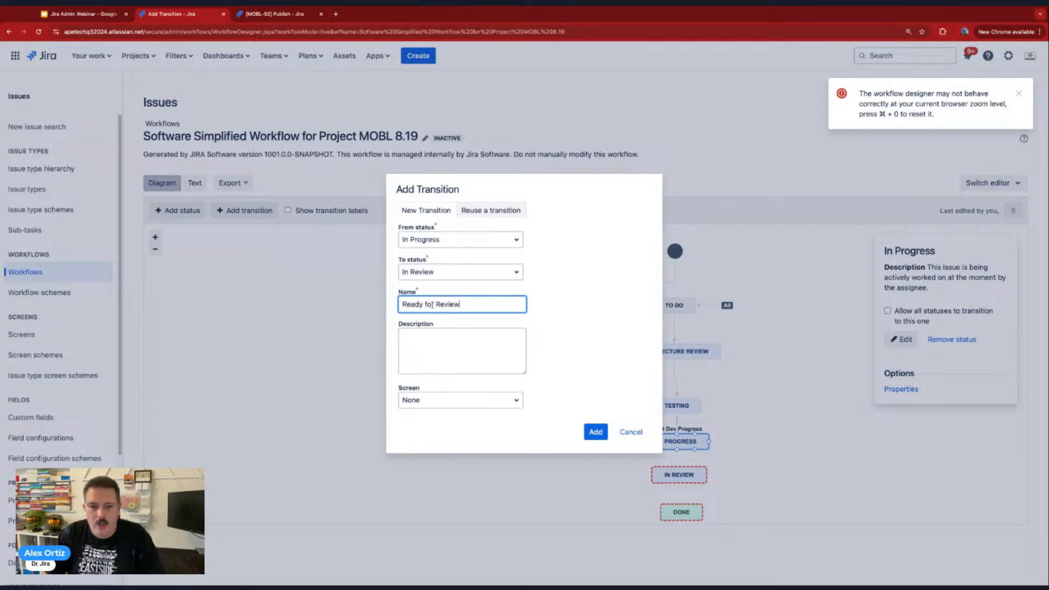
{"action": "key", "text": "Return"}
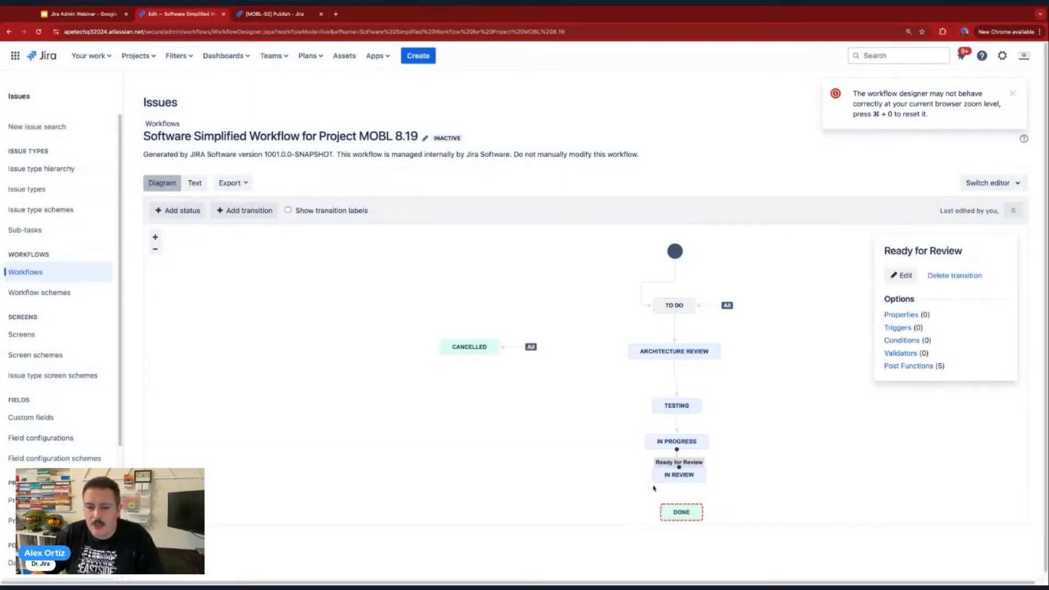
Add a transition named "Review Complete" from In Review to Done.
{"action": "left_click", "coordinate": [679, 480]}
{"action": "left_click_drag", "start_coordinate": [679, 484], "coordinate": [682, 512]}
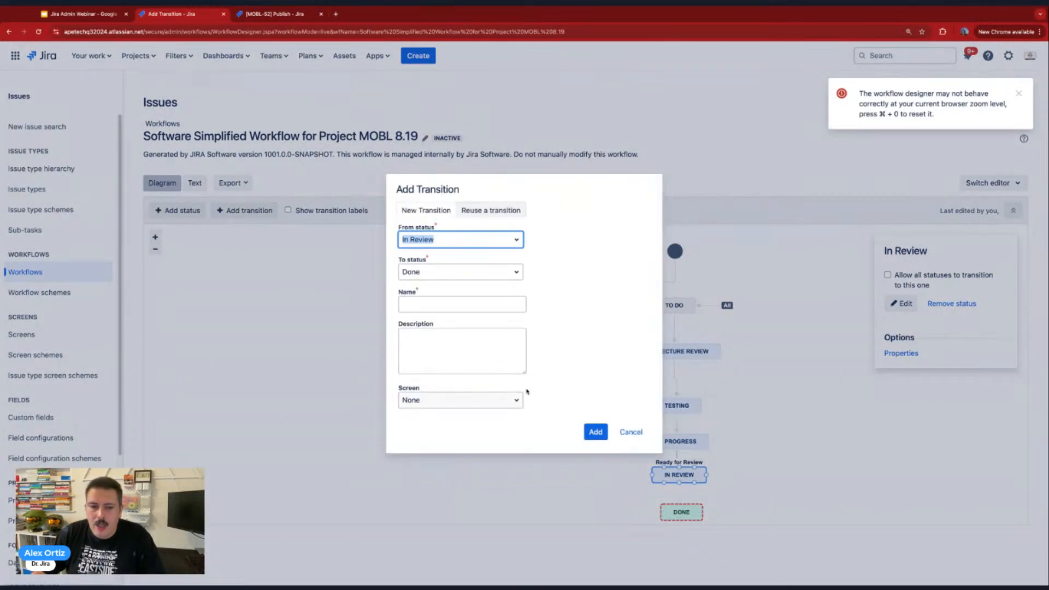
{"action": "left_click", "coordinate": [493, 305]}
{"action": "type", "text": "Review Complete"}
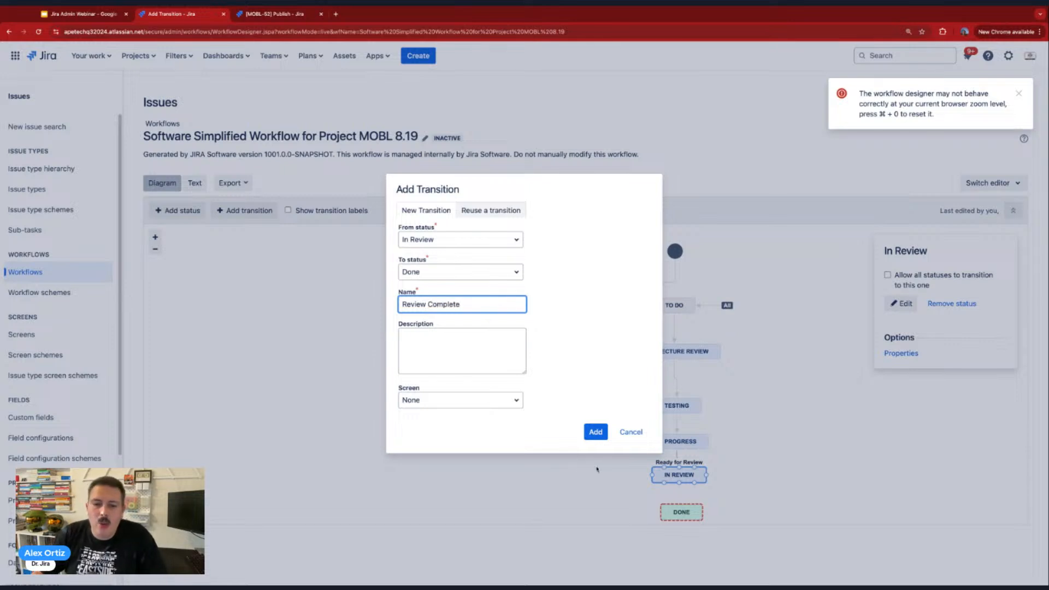
{"action": "left_click", "coordinate": [595, 432]}
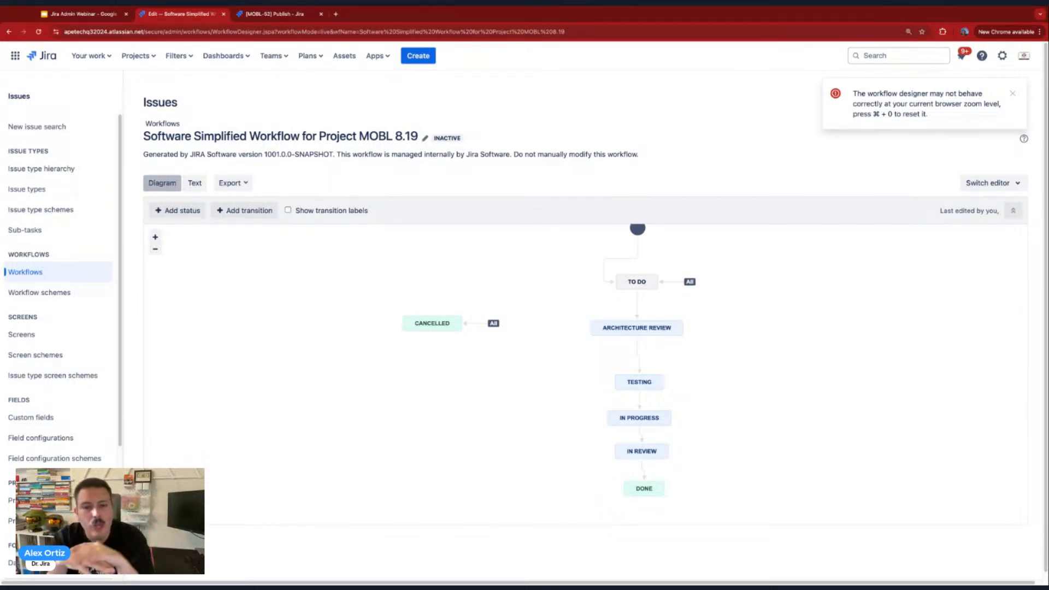
Stop allowing all statuses to transition to To Do.
{"action": "left_click", "coordinate": [637, 281]}
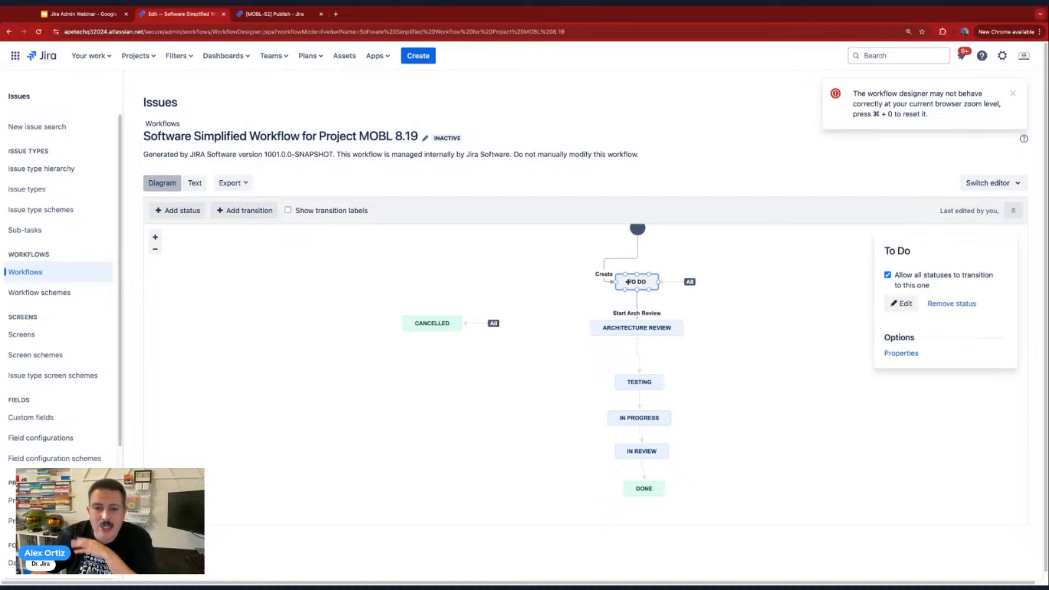
{"action": "left_click", "coordinate": [888, 274]}
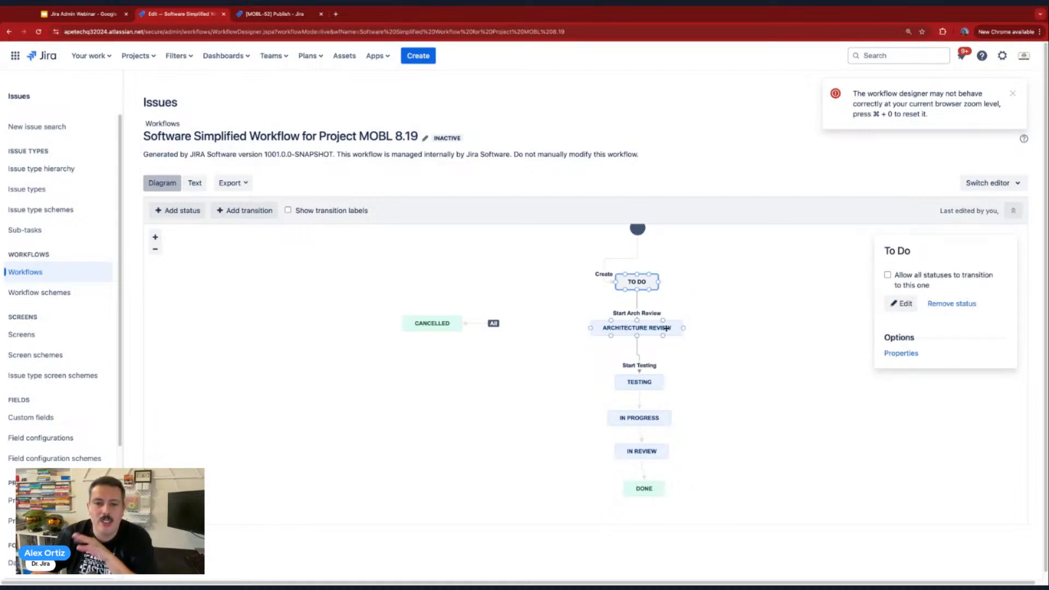
Add a transition named "Testing Failed" from Testing back to Architecture Review.
{"action": "left_click", "coordinate": [720, 294]}
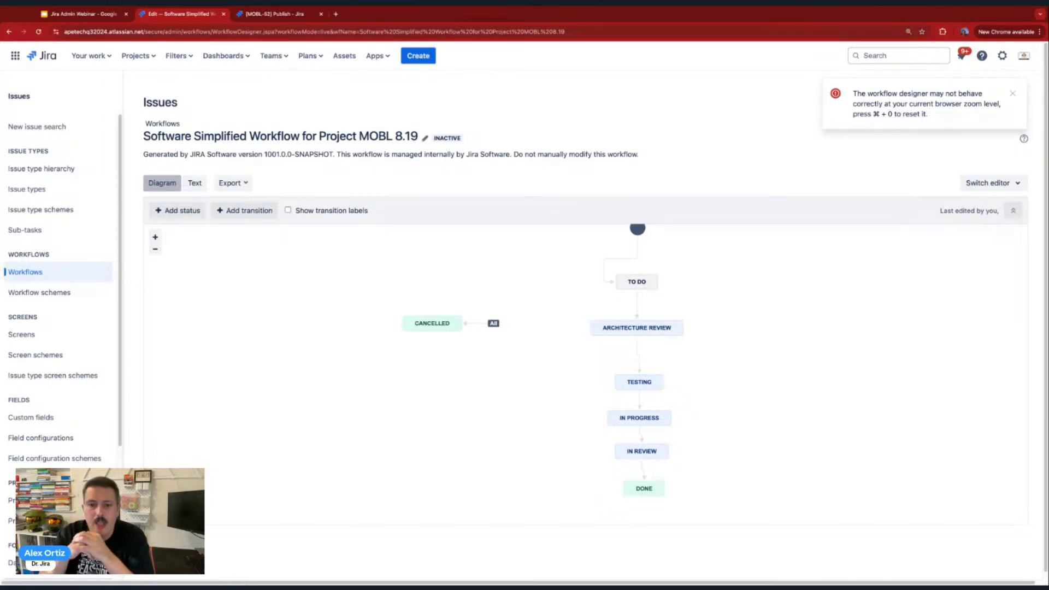
{"action": "mouse_move", "coordinate": [648, 389]}
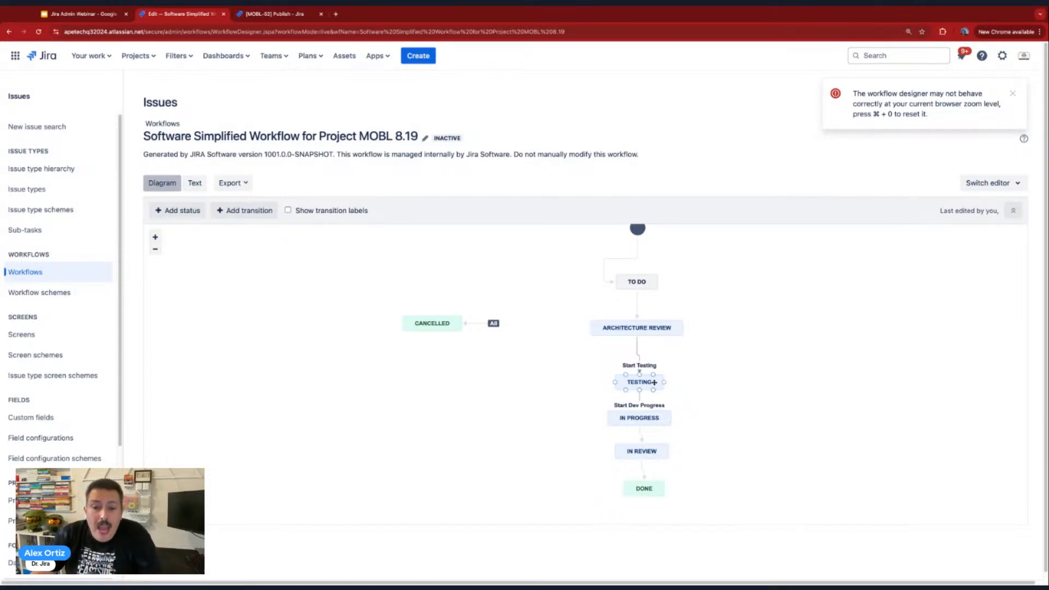
{"action": "left_click", "coordinate": [665, 380]}
{"action": "left_click_drag", "start_coordinate": [665, 380], "coordinate": [683, 328]}
{"action": "left_click", "coordinate": [483, 307]}
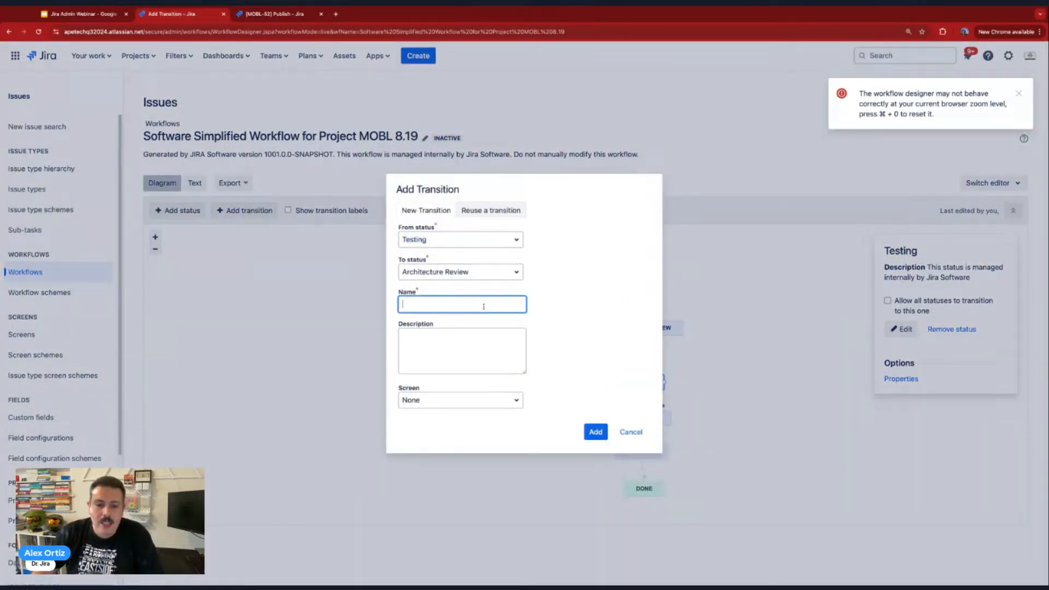
{"action": "type", "text": "Testing Failed"}
{"action": "key", "text": "Return"}
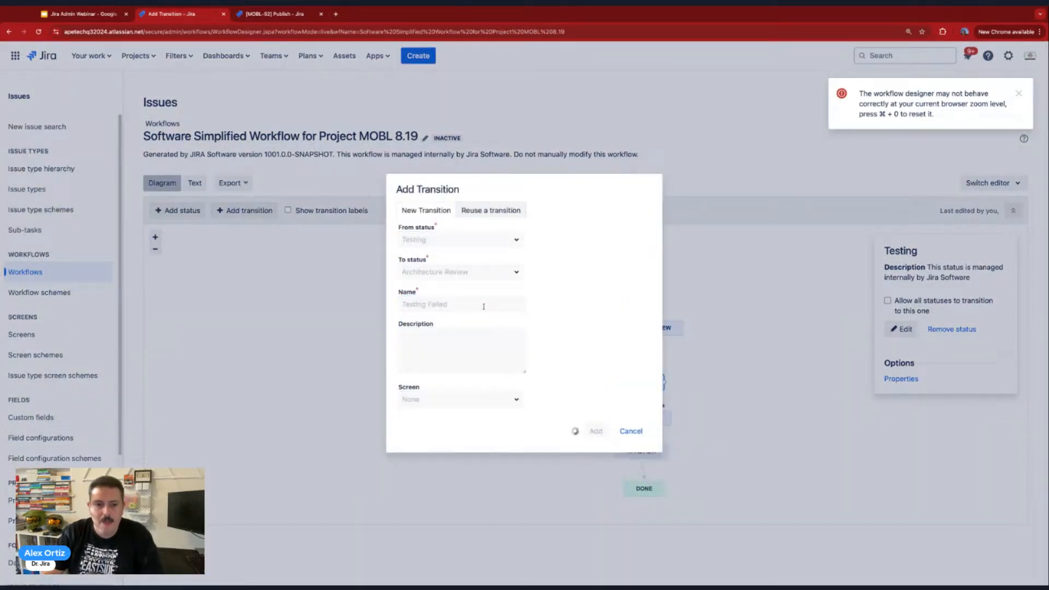
{"action": "left_click", "coordinate": [772, 376]}
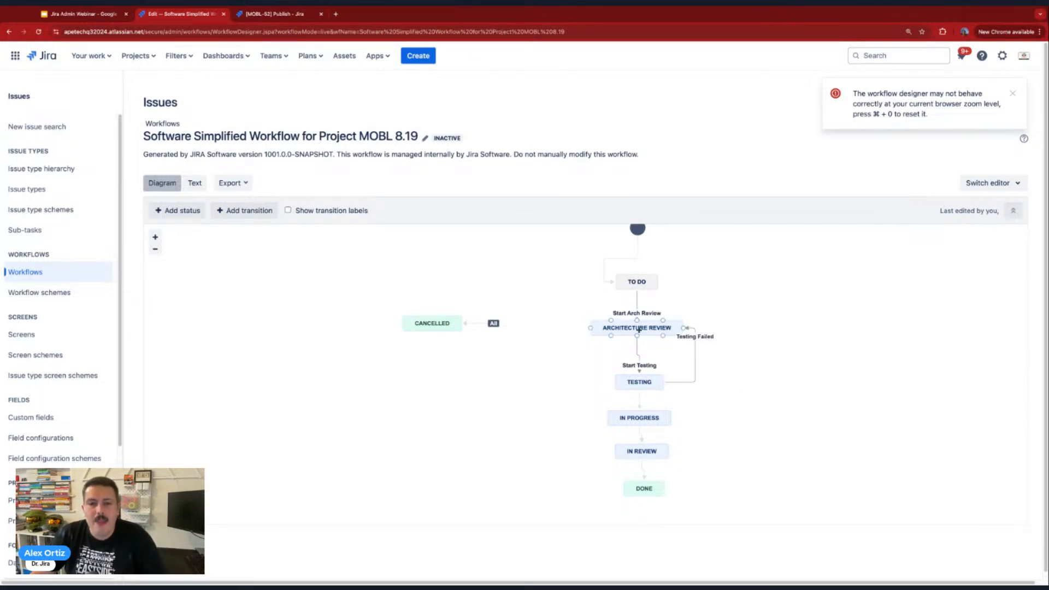
Add a transition named "Start Over" from Testing to To Do, and select it in the diagram.
{"action": "left_click", "coordinate": [617, 382]}
{"action": "left_click_drag", "start_coordinate": [617, 382], "coordinate": [615, 282]}
{"action": "left_click", "coordinate": [498, 300]}
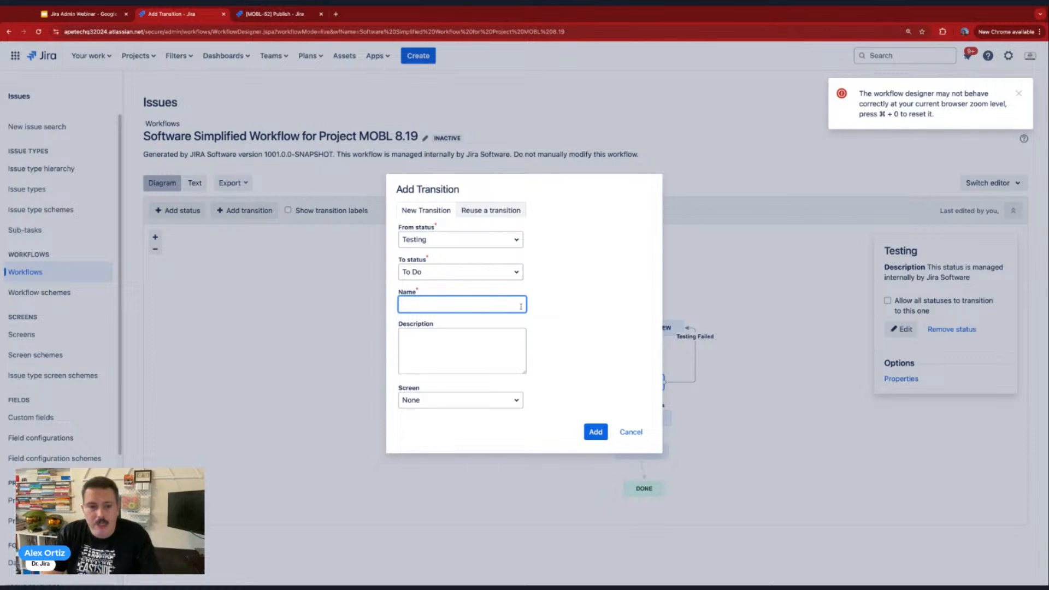
{"action": "type", "text": "Start over"}
{"action": "key", "text": "BackSpace"}
{"action": "key", "text": "BackSpace"}
{"action": "key", "text": "BackSpace"}
{"action": "key", "text": "BackSpace"}
{"action": "type", "text": "Over"}
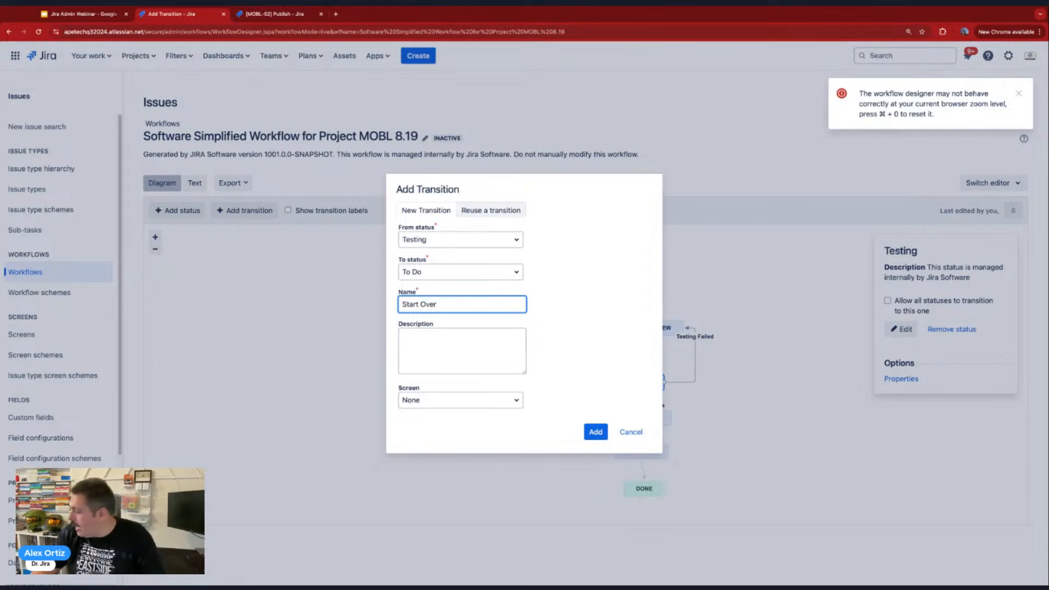
{"action": "left_click", "coordinate": [587, 433]}
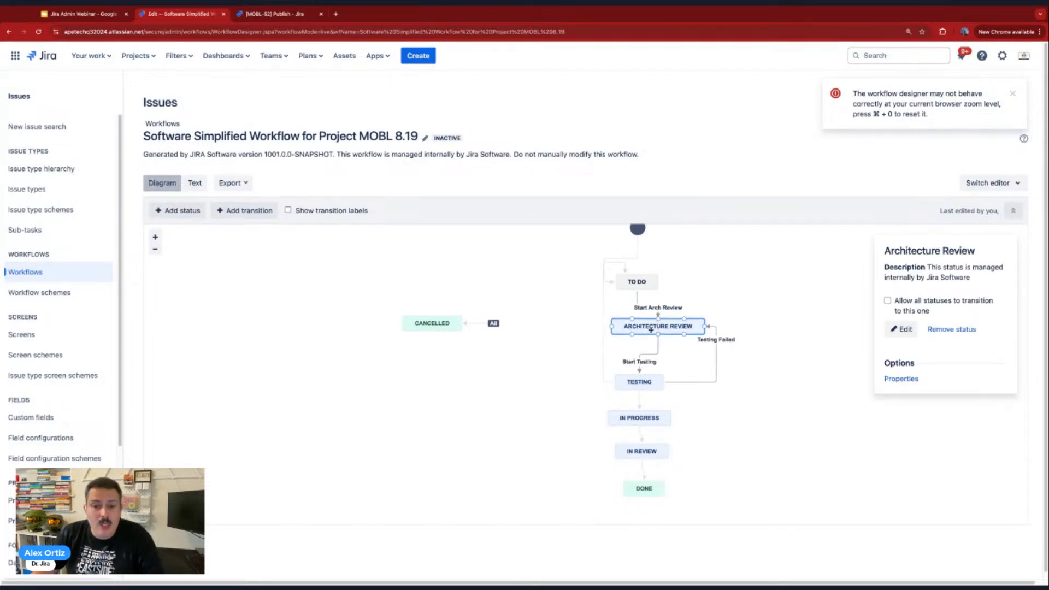
{"action": "left_click", "coordinate": [603, 323]}
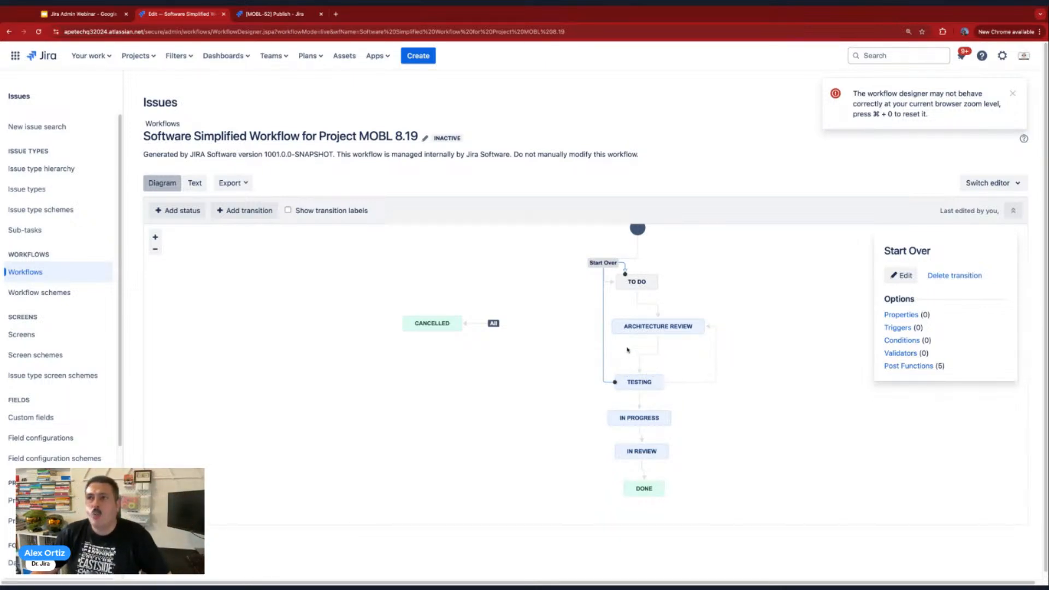
Search Google in a new browser tab for "etch a sketch complex picture" and show the image results.
{"action": "left_click", "coordinate": [336, 14]}
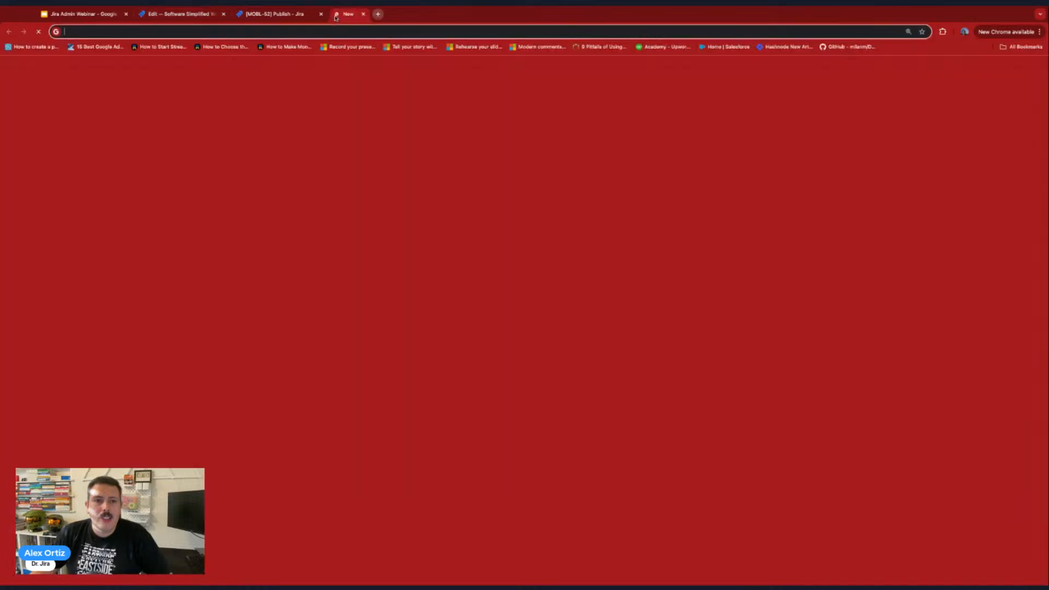
{"action": "type", "text": "etch a sketch art"}
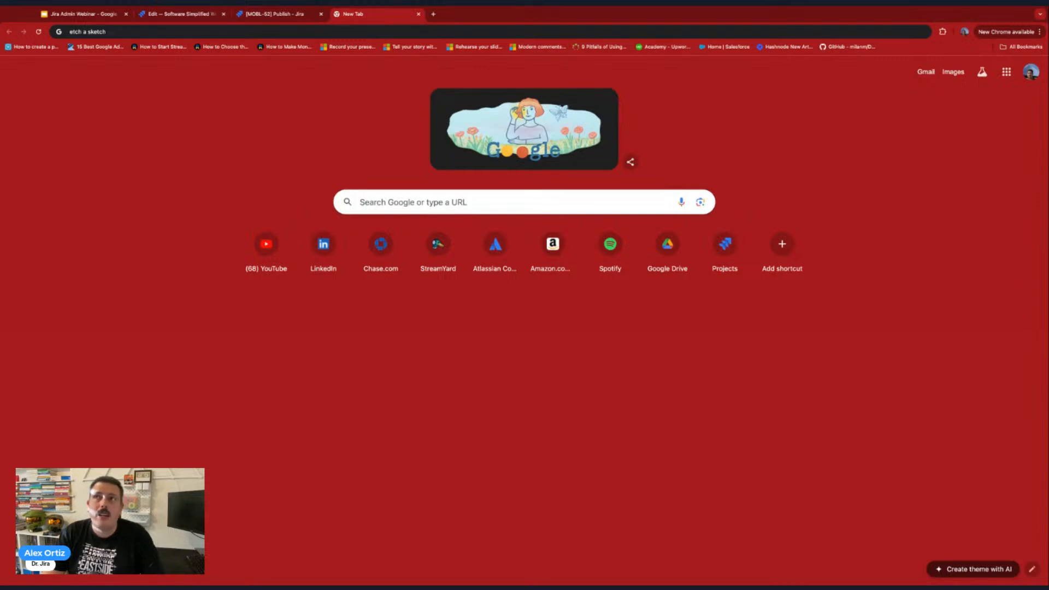
{"action": "type", "text": "complex "}
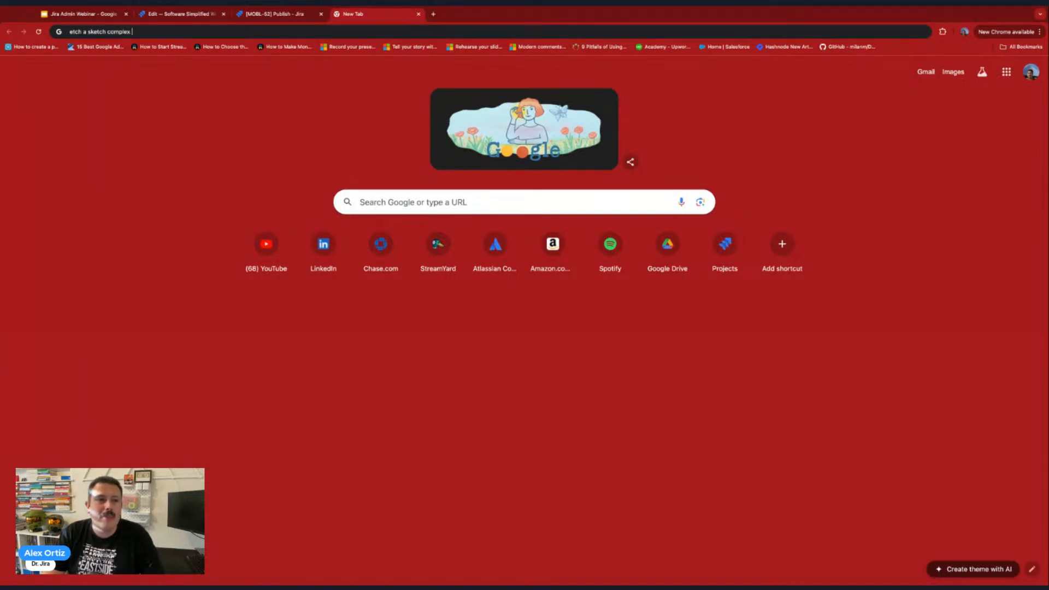
{"action": "type", "text": "picture"}
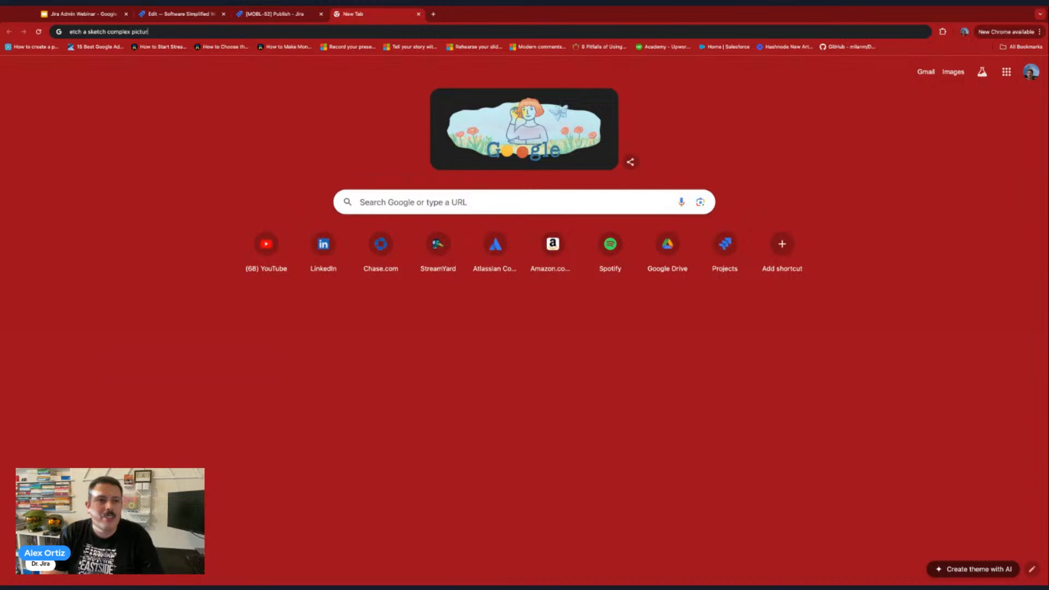
{"action": "key", "text": "Return"}
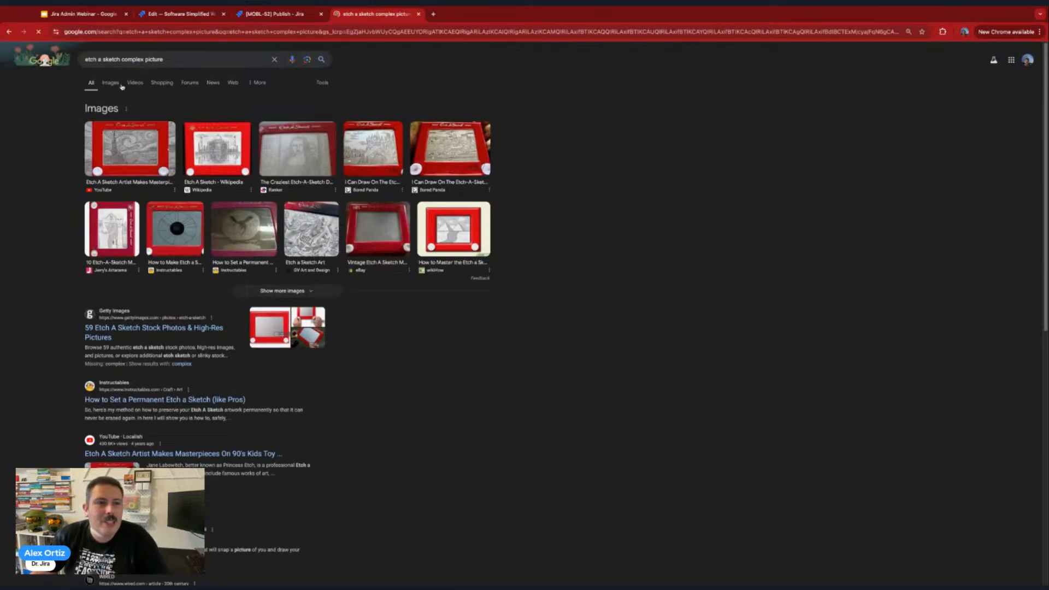
{"action": "left_click", "coordinate": [111, 83]}
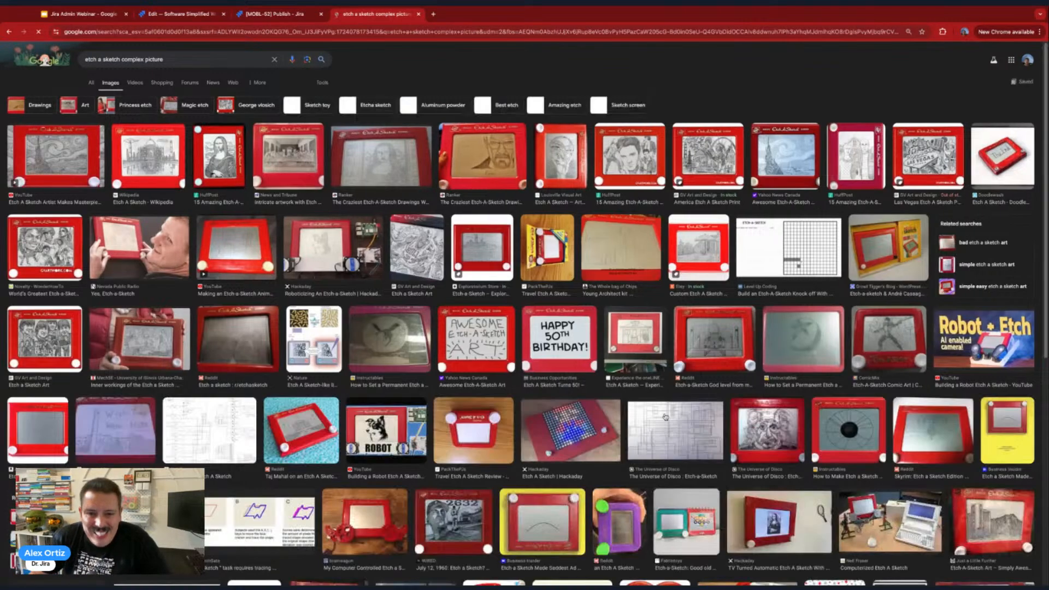
Change the image search to "etch a sketch complex maze" and preview the tangled "lines" picture from Antimatter15.
{"action": "left_click_drag", "start_coordinate": [164, 59], "coordinate": [121, 60]}
{"action": "type", "text": "complex maze"}
{"action": "key", "text": "Return"}
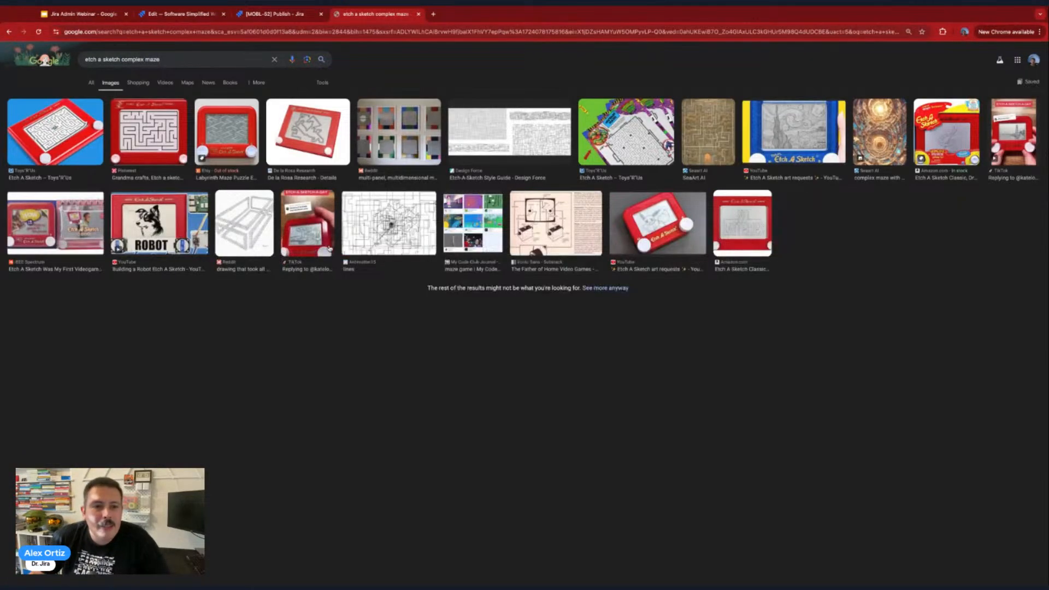
{"action": "left_click", "coordinate": [395, 236]}
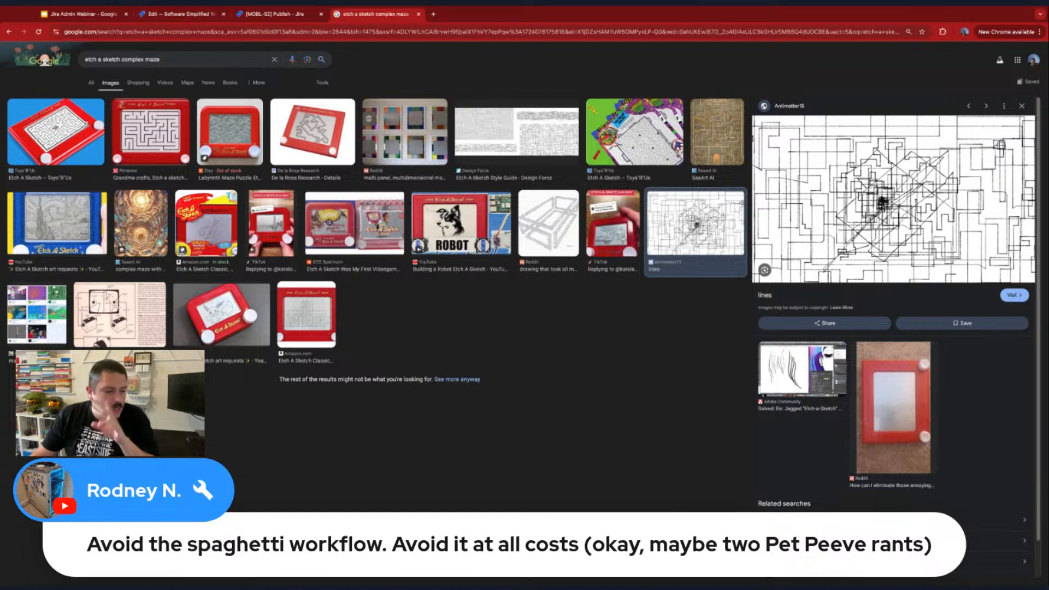
Switch back to the Jira workflow editor and allow all statuses to transition to To Do and to Architecture Review.
{"action": "left_click", "coordinate": [169, 18]}
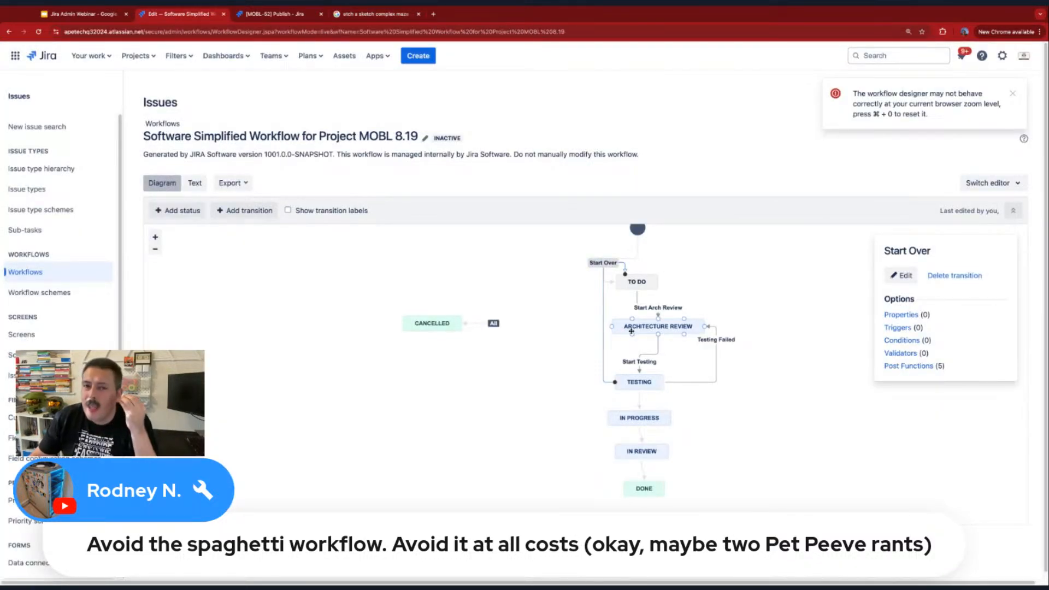
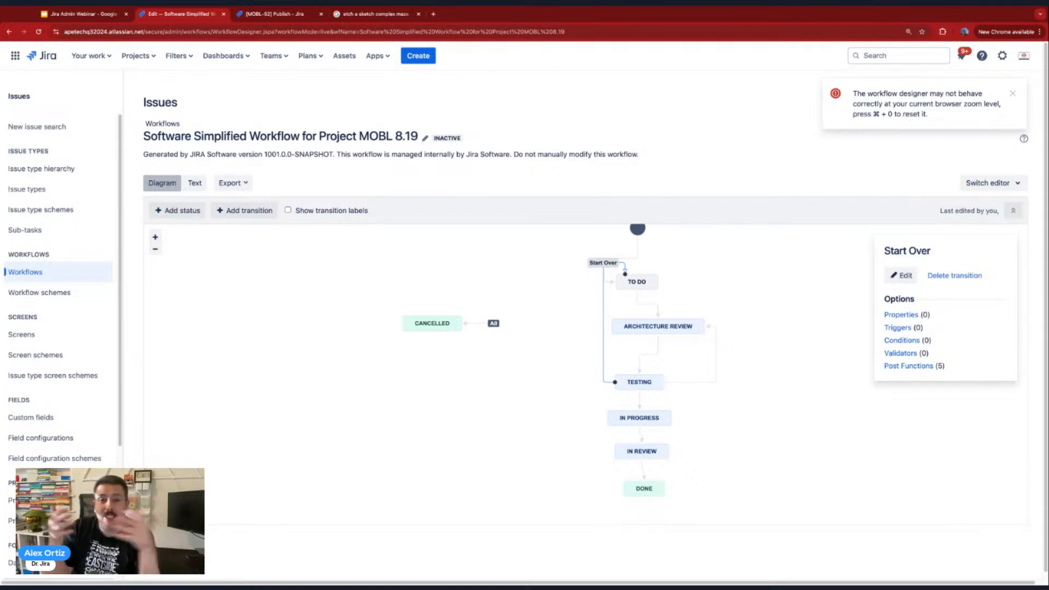
{"action": "left_click", "coordinate": [647, 307]}
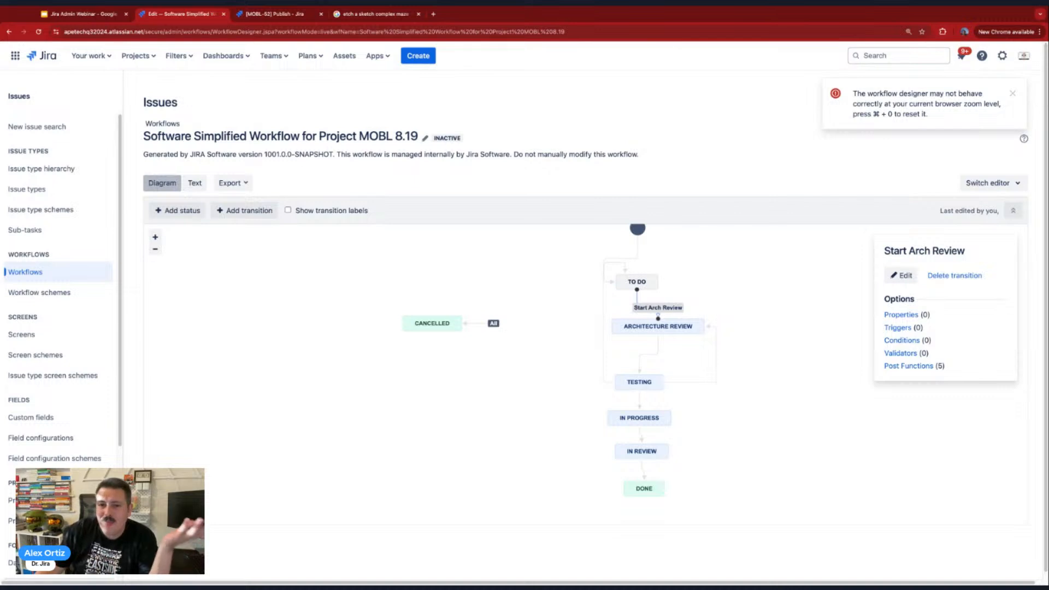
{"action": "left_click", "coordinate": [647, 282]}
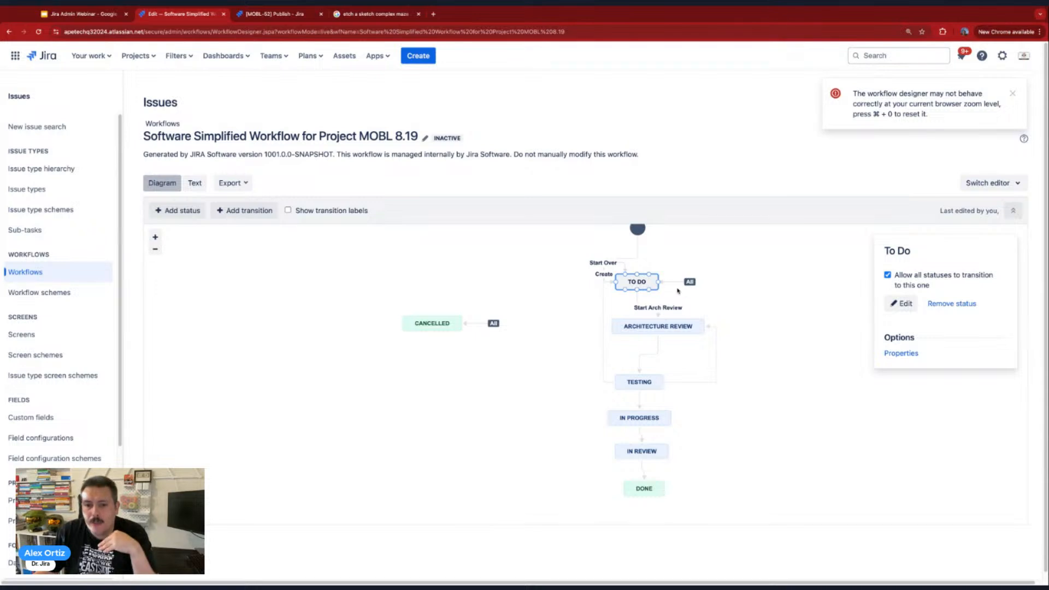
{"action": "left_click", "coordinate": [888, 275]}
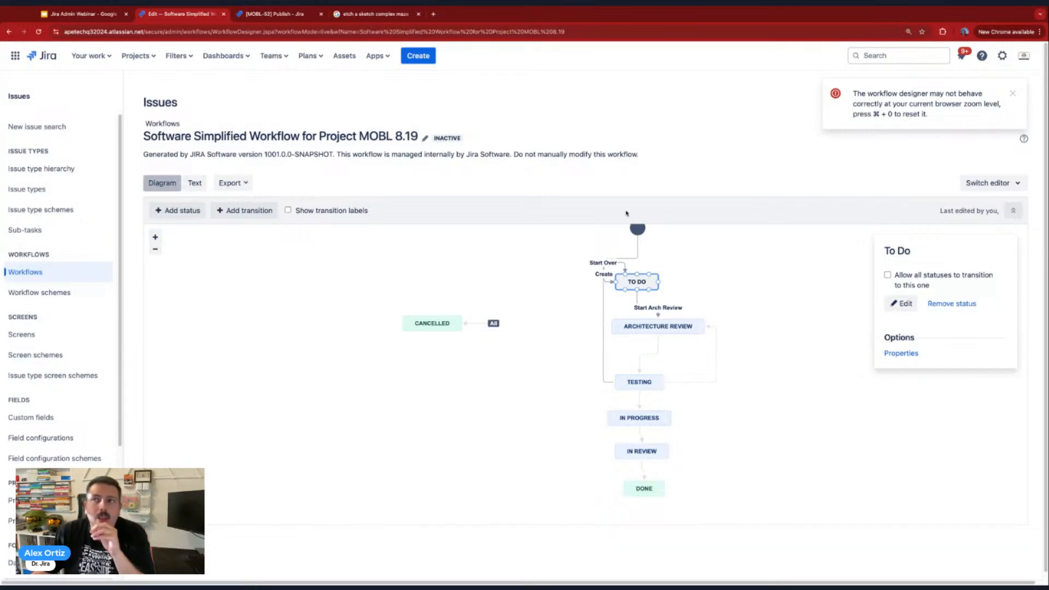
{"action": "left_click", "coordinate": [888, 276]}
{"action": "left_click", "coordinate": [662, 326]}
{"action": "left_click", "coordinate": [888, 301]}
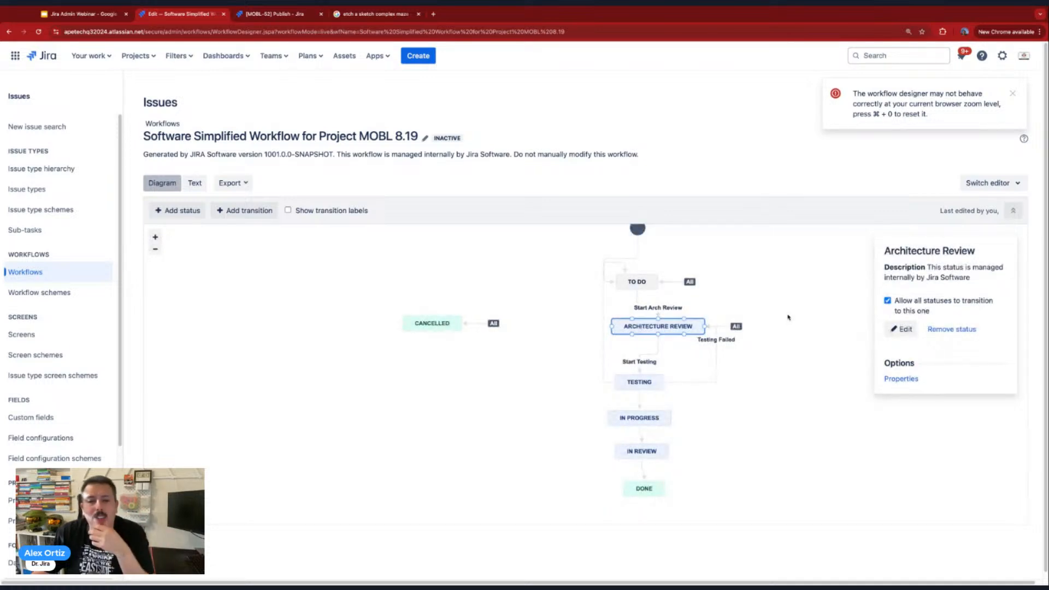
Switch to the Google search page and search for "jira workflow status position".
{"action": "left_click", "coordinate": [382, 14]}
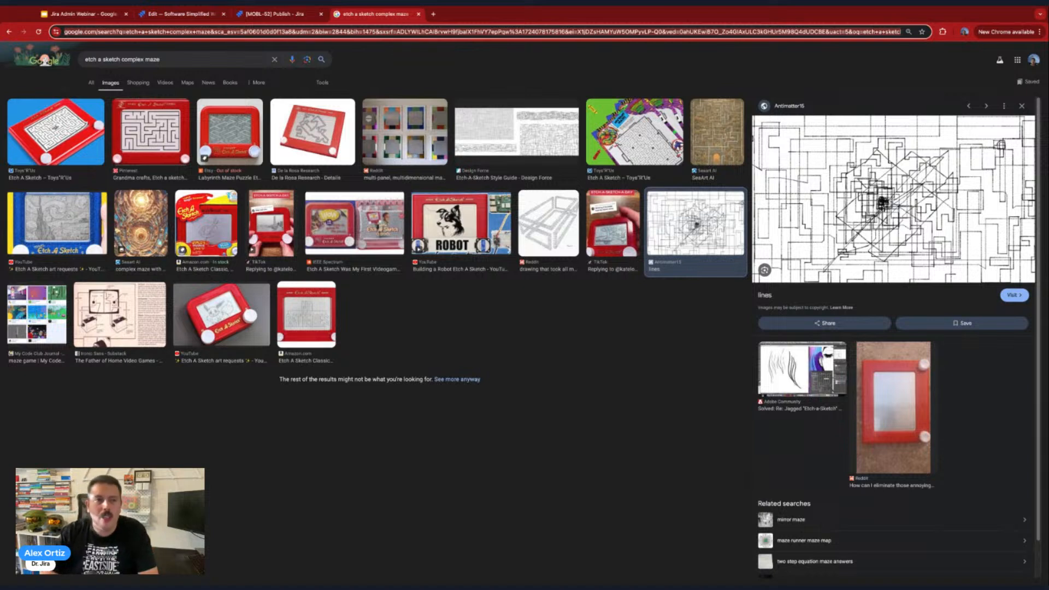
{"action": "type", "text": "jira workflow"}
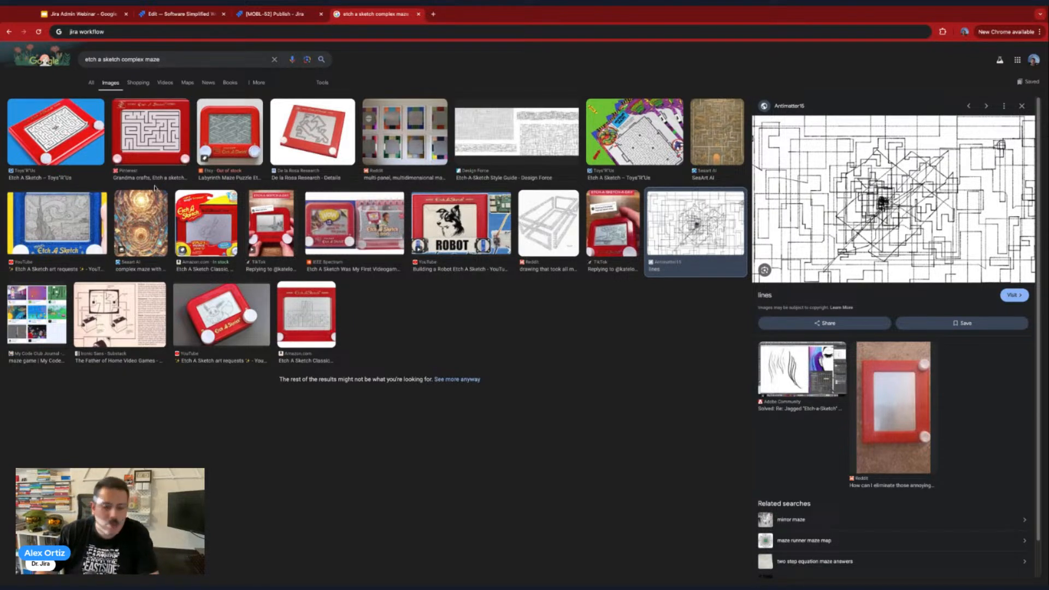
{"action": "type", "text": "status position"}
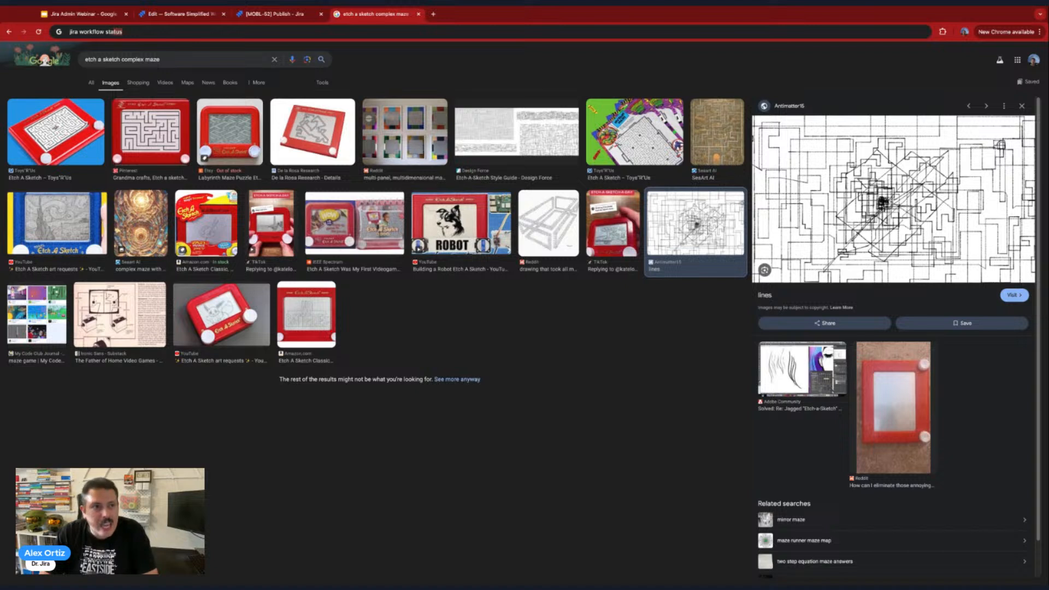
{"action": "key", "text": "Return"}
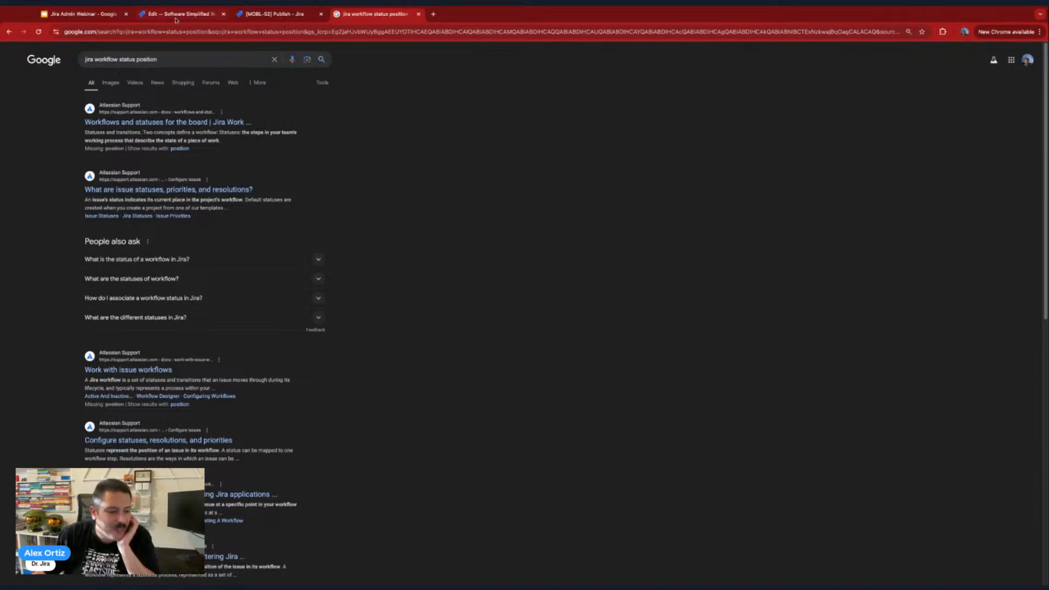
Search for "jira workflow properties opsbar-sequence" and open the Atlassian Community question on setting the order of workflow transitions.
{"action": "left_click", "coordinate": [180, 59]}
{"action": "key", "text": "alt+shift+Left"}
{"action": "key", "text": "alt+shift+Left"}
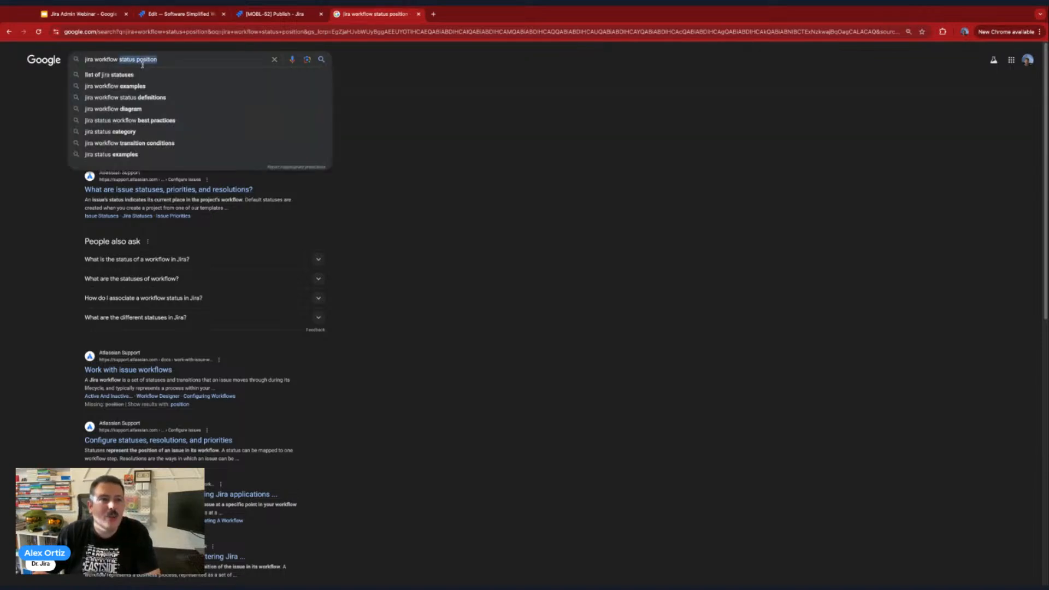
{"action": "type", "text": "properties"}
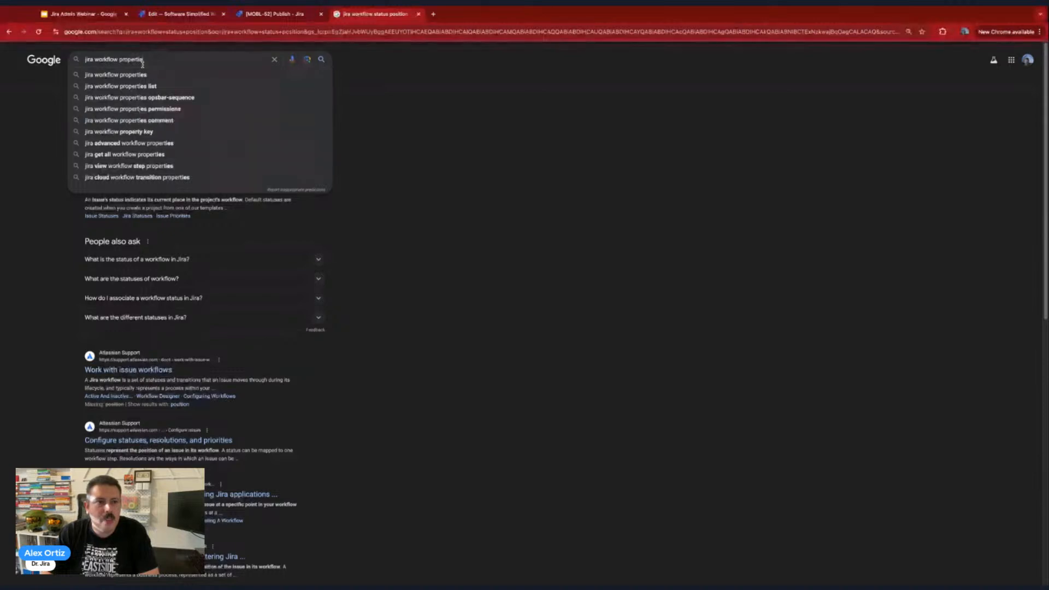
{"action": "left_click", "coordinate": [183, 98]}
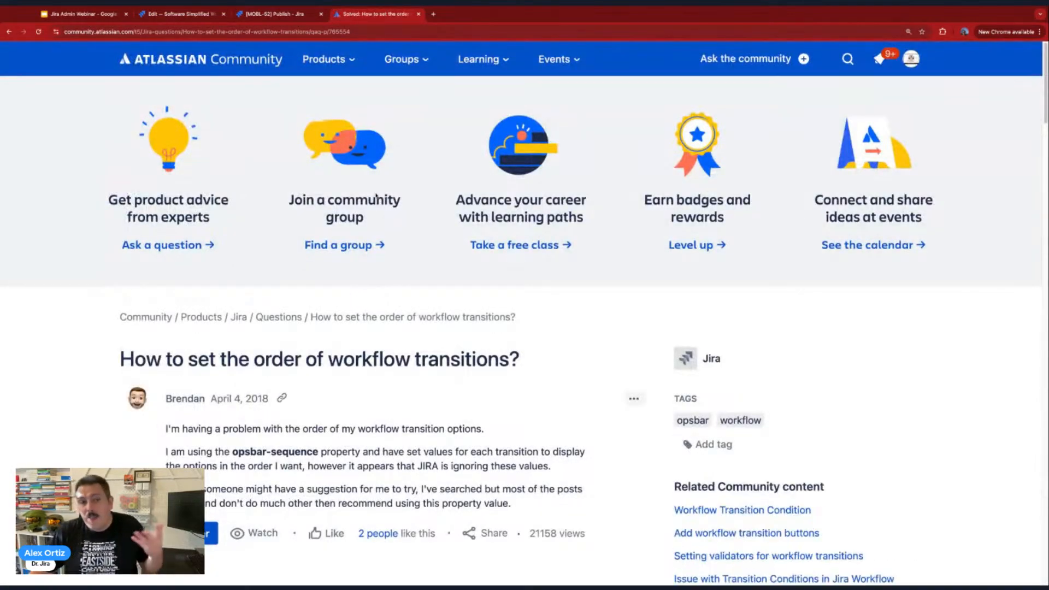
Examine the accepted answer thread of the community question for how opsbar-sequence values order the workflow transitions.
{"action": "left_click", "coordinate": [171, 14]}
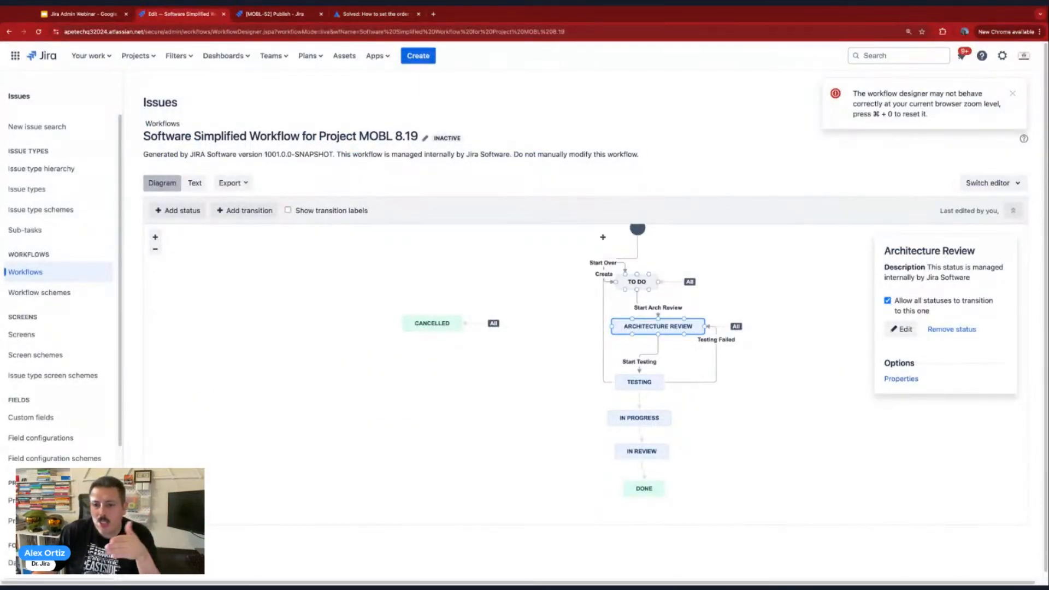
{"action": "left_click", "coordinate": [377, 14]}
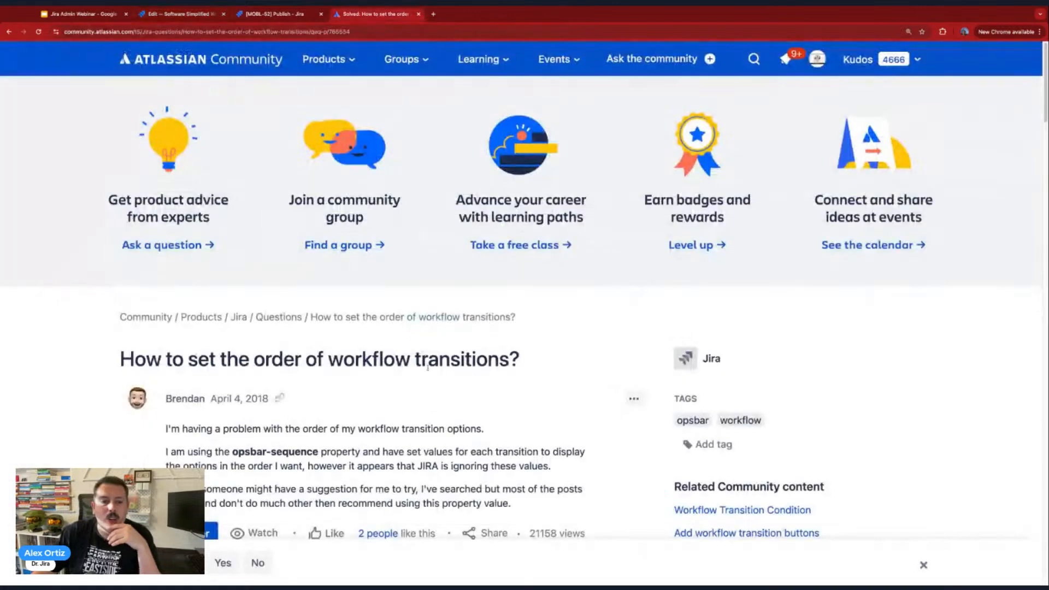
{"action": "scroll", "coordinate": [424, 420], "scroll_direction": "down", "scroll_amount": 10}
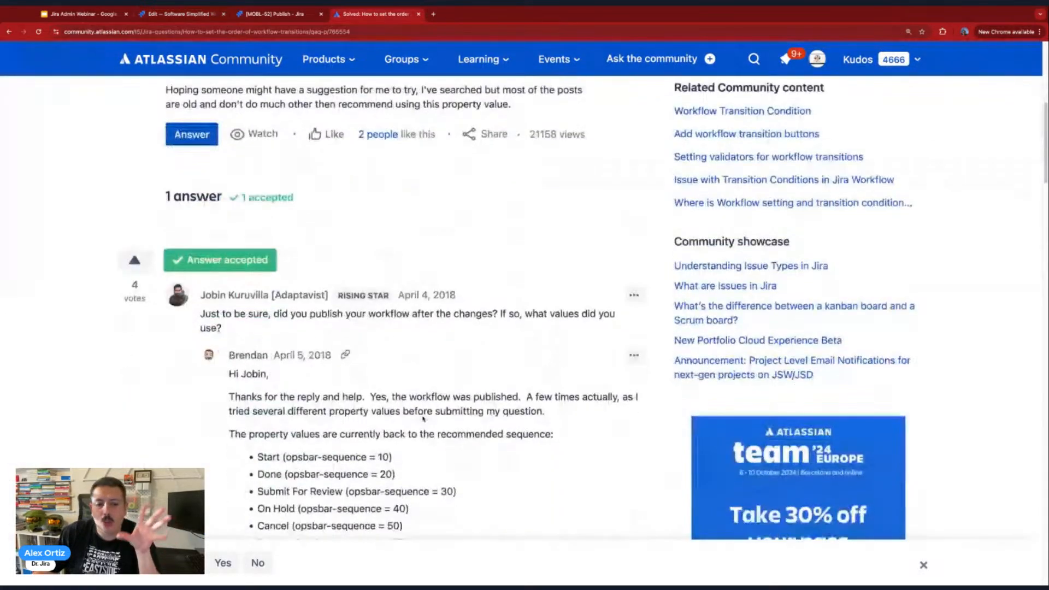
{"action": "scroll", "coordinate": [423, 419], "scroll_direction": "down", "scroll_amount": 1}
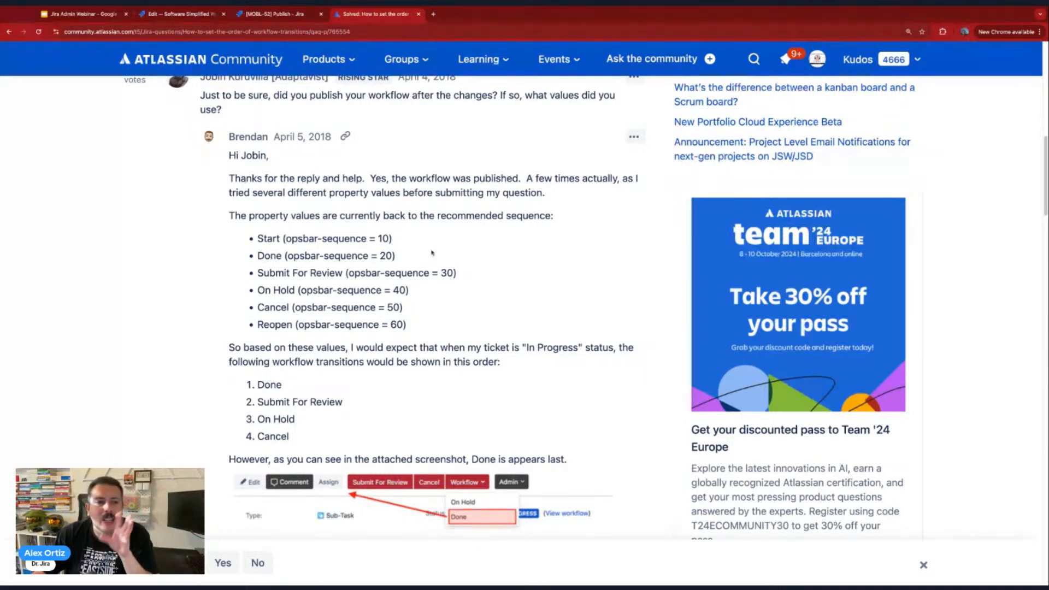
{"action": "scroll", "coordinate": [432, 253], "scroll_direction": "up", "scroll_amount": 3}
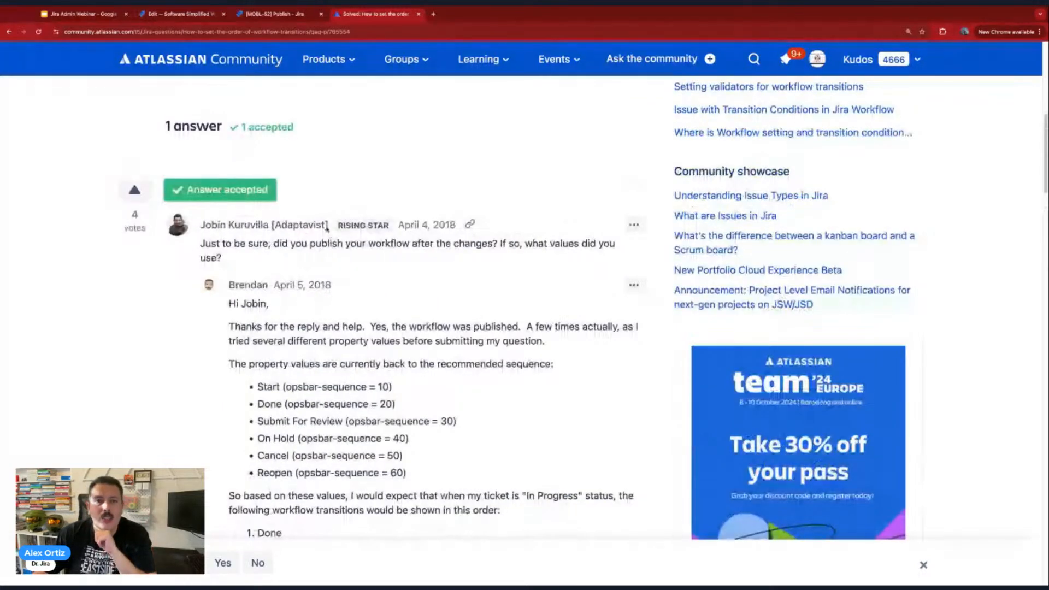
Switch back to the workflow editor and stop all statuses from transitioning to Architecture Review and to To Do.
{"action": "left_click", "coordinate": [184, 14]}
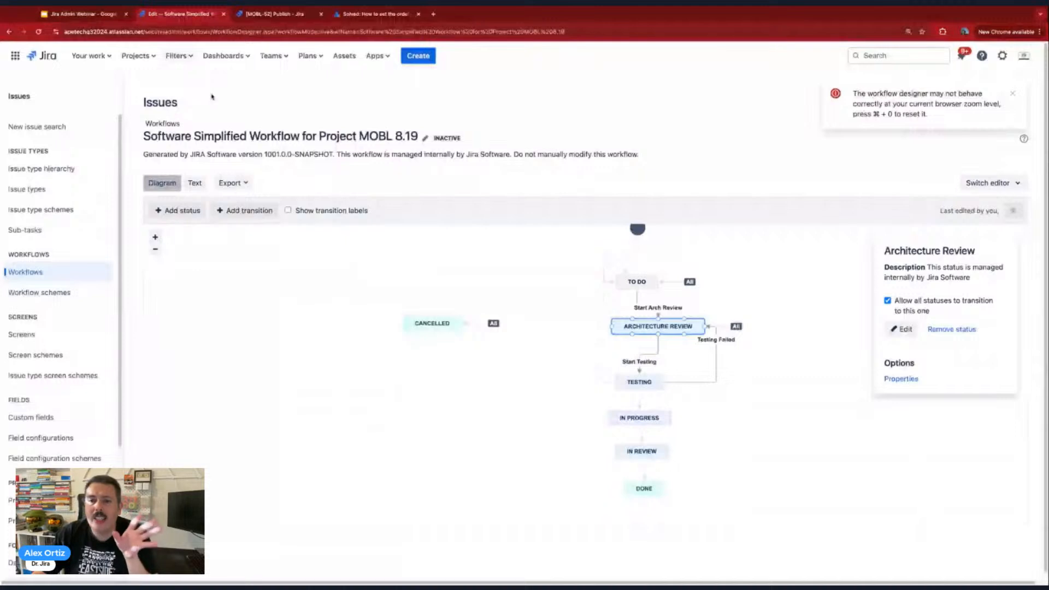
{"action": "left_click", "coordinate": [721, 458]}
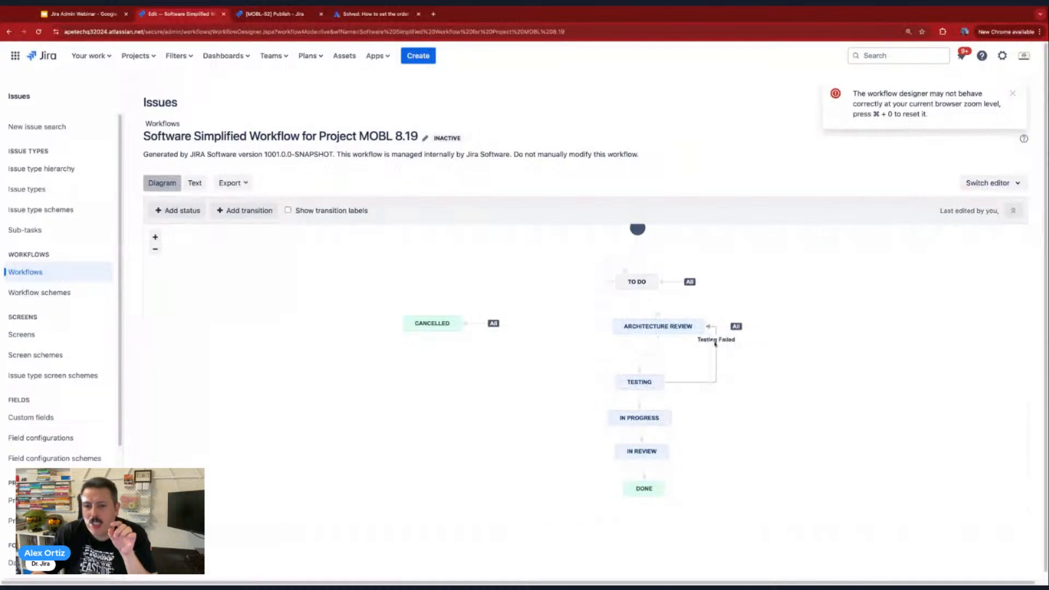
{"action": "left_click", "coordinate": [716, 362]}
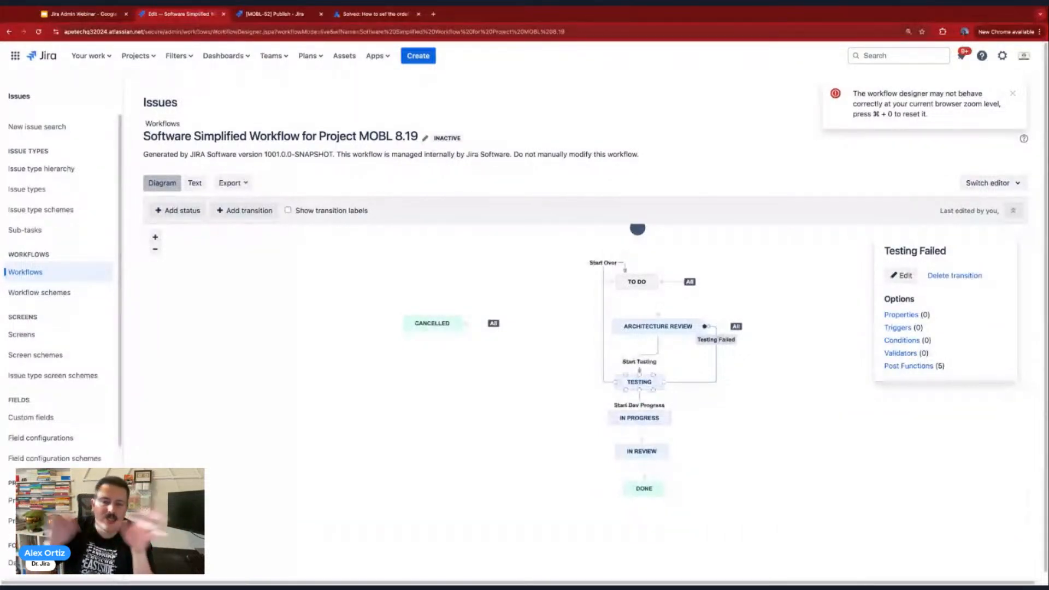
{"action": "left_click", "coordinate": [668, 326]}
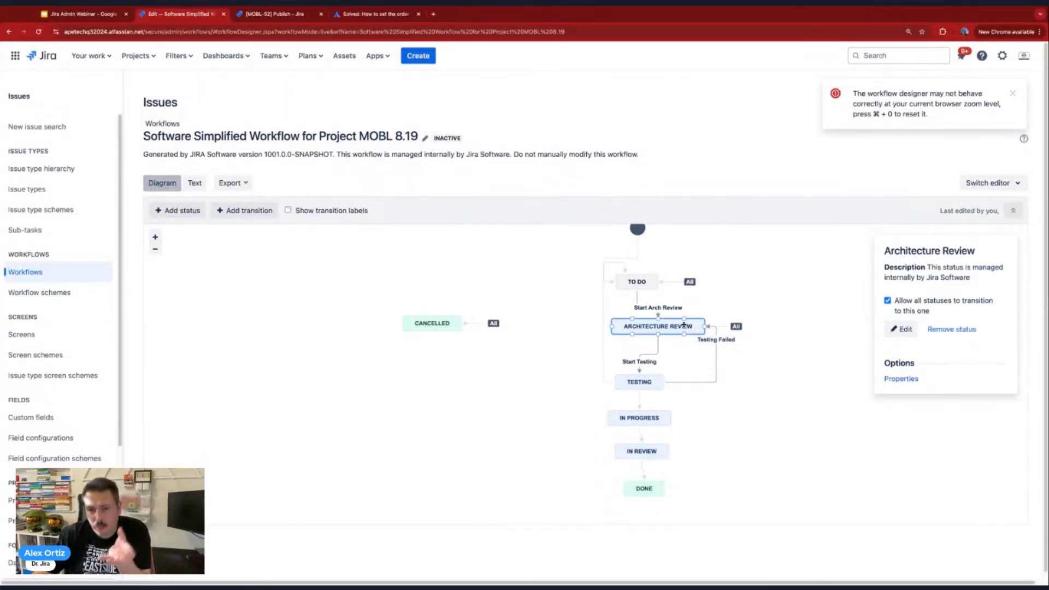
{"action": "left_click", "coordinate": [887, 301]}
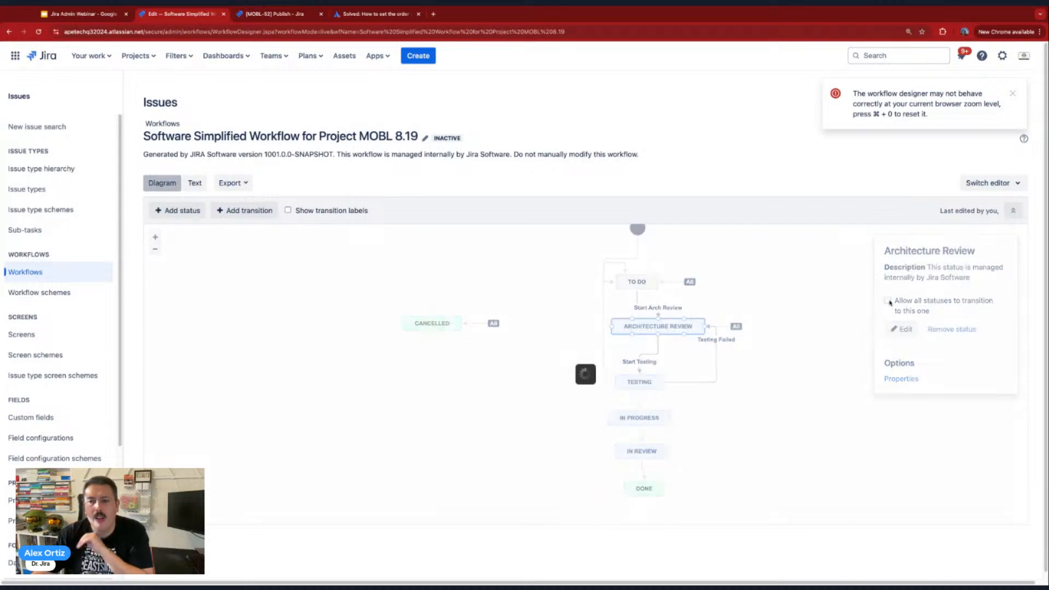
{"action": "left_click", "coordinate": [637, 282]}
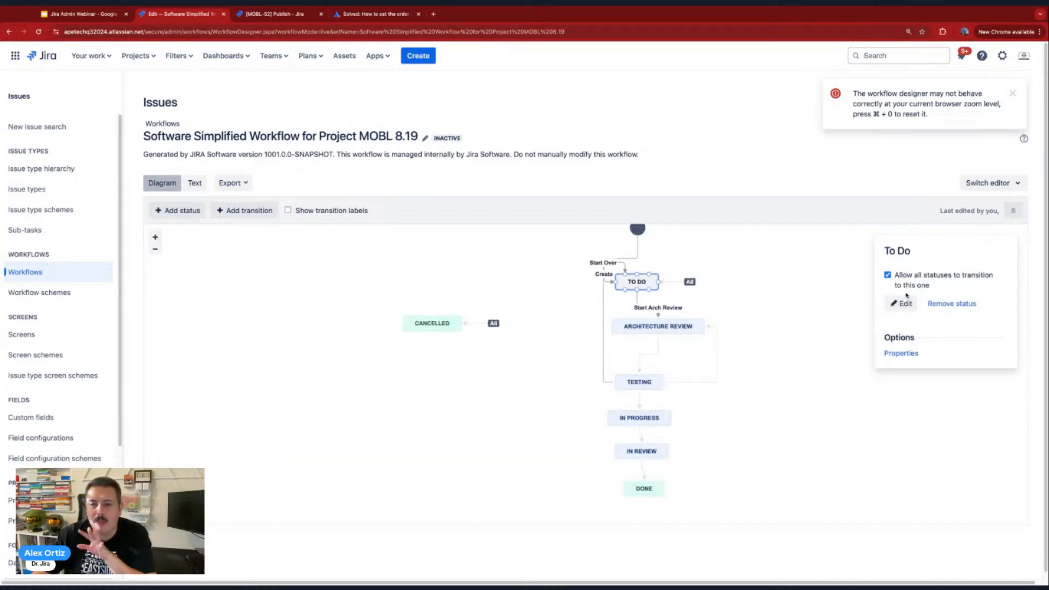
{"action": "left_click", "coordinate": [887, 275]}
{"action": "left_click", "coordinate": [739, 341]}
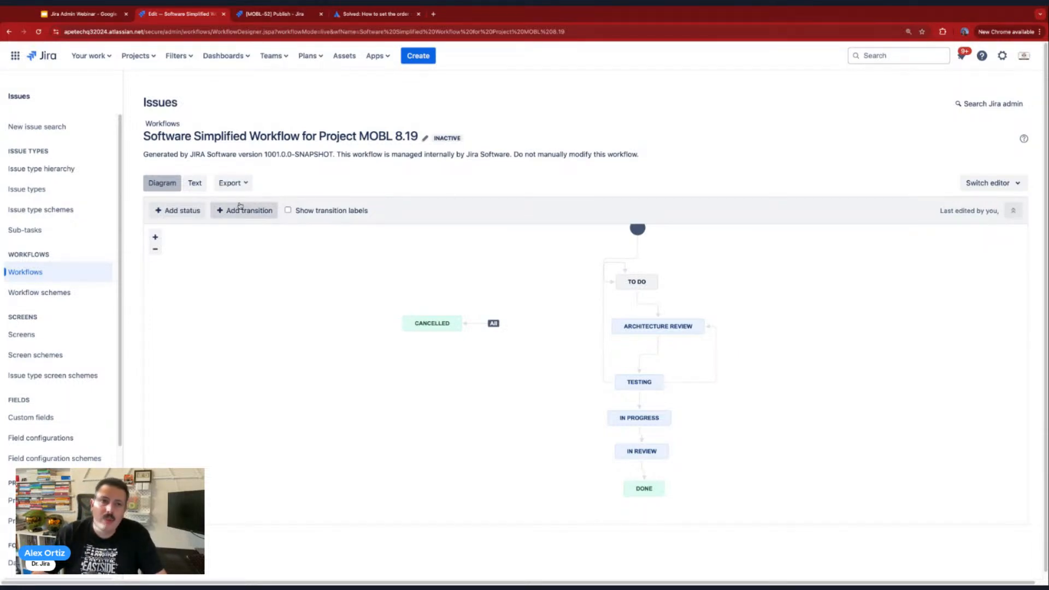
Open the workflow settings of the Mobile Dev (MOBL) project.
{"action": "left_click", "coordinate": [272, 14]}
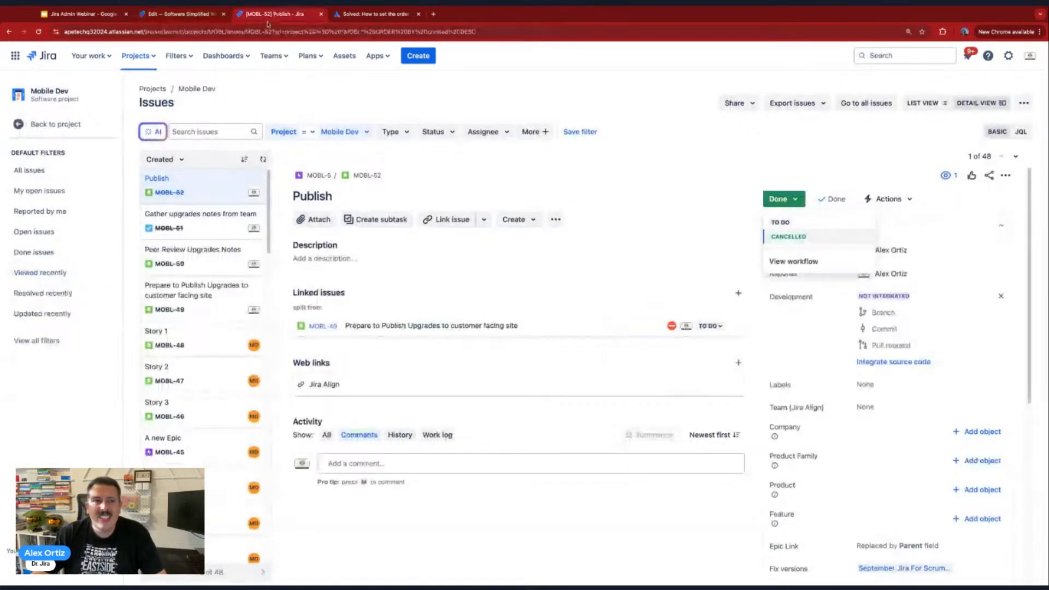
{"action": "left_click", "coordinate": [189, 14]}
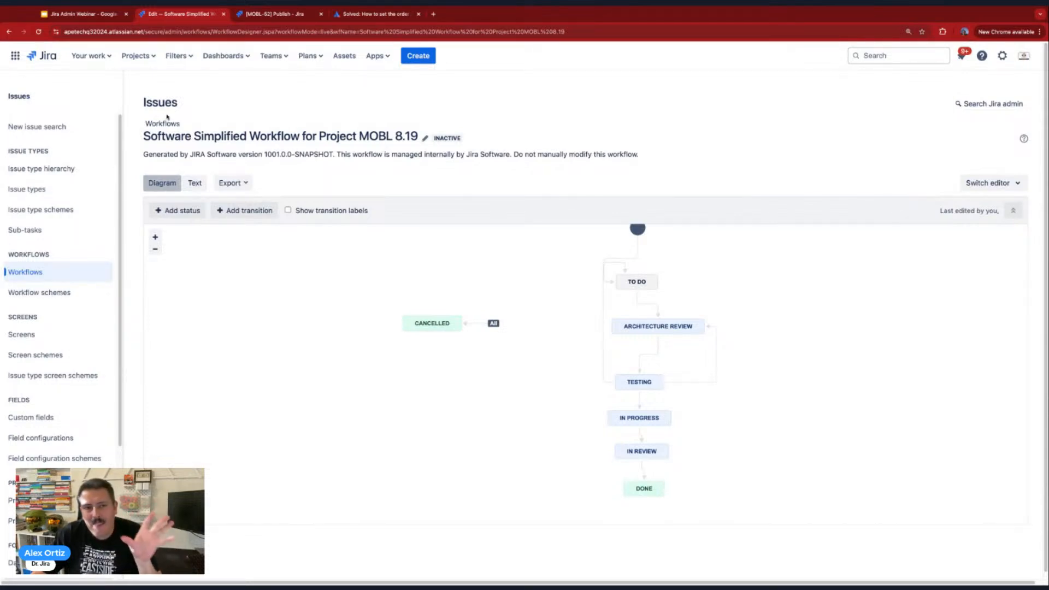
{"action": "left_click", "coordinate": [156, 57]}
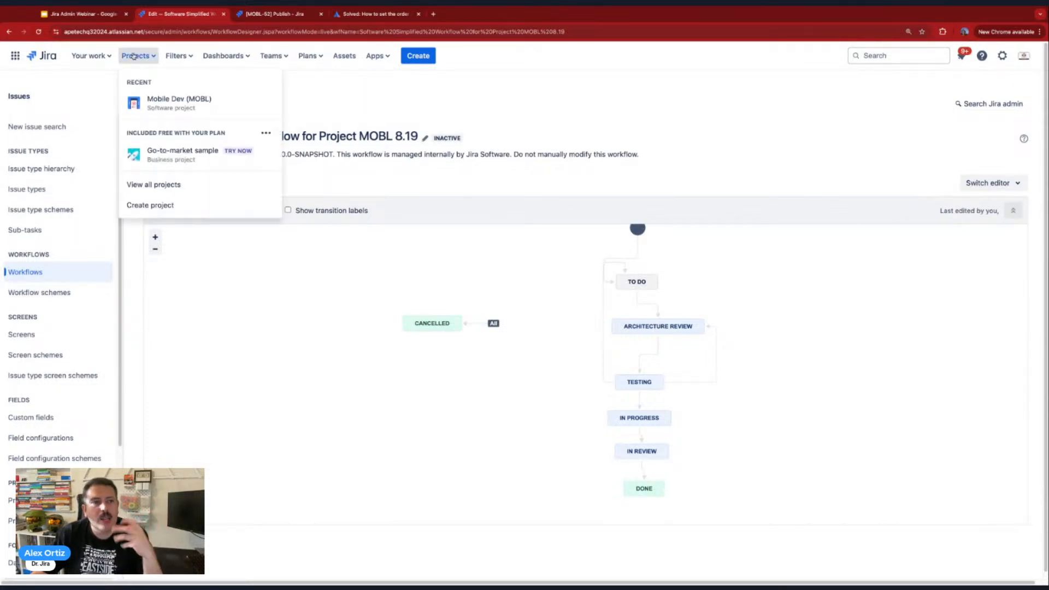
{"action": "left_click", "coordinate": [174, 102]}
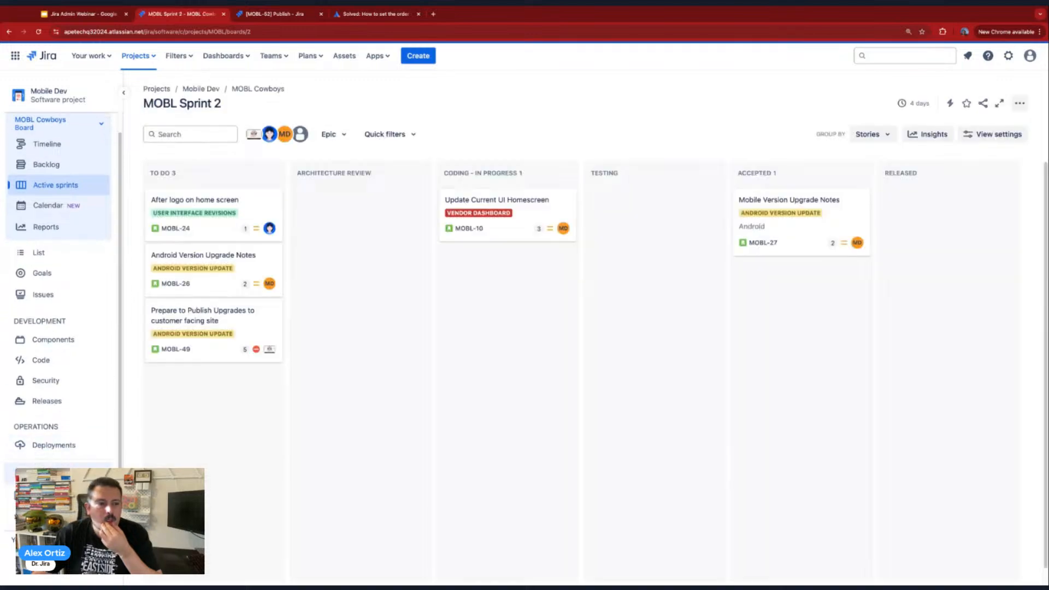
{"action": "left_click", "coordinate": [60, 530]}
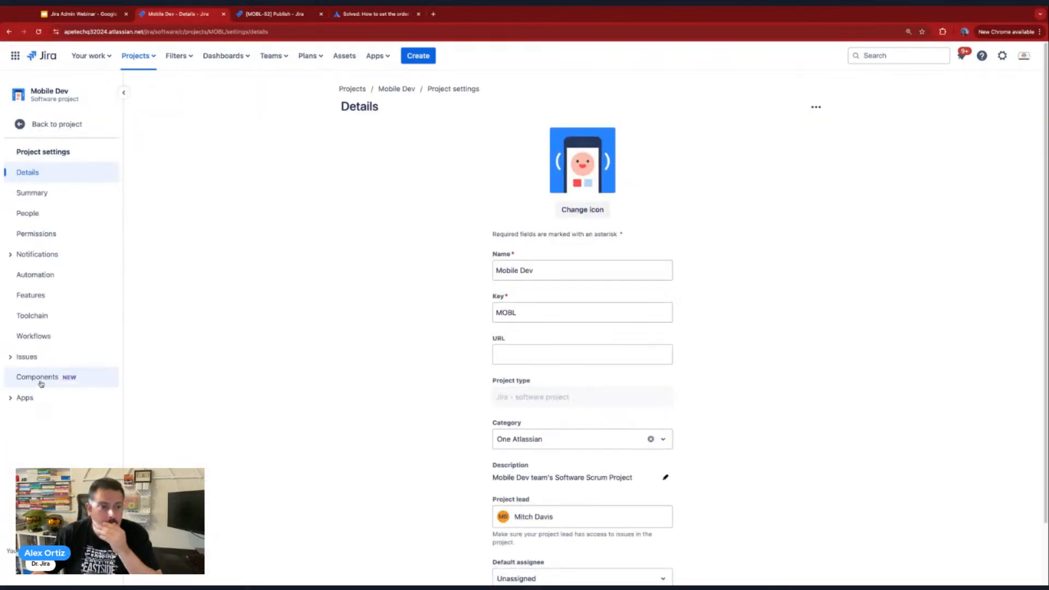
{"action": "left_click", "coordinate": [26, 337]}
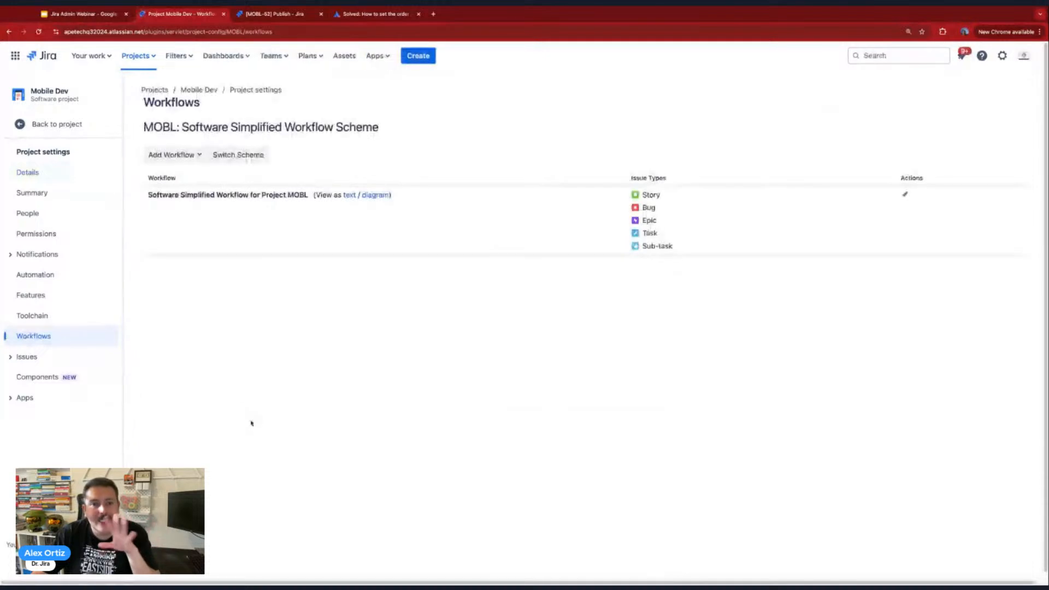
Choose the existing workflow Software Simplified Workflow for Project MOBL 8.19 for the scheme and check when it was last modified.
{"action": "left_click", "coordinate": [172, 156]}
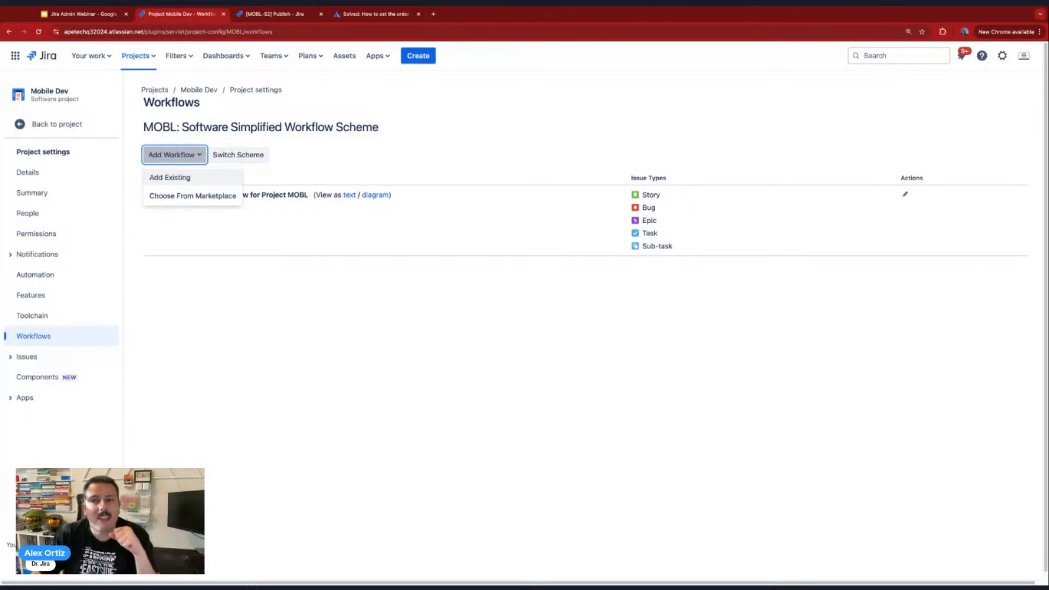
{"action": "left_click", "coordinate": [182, 178]}
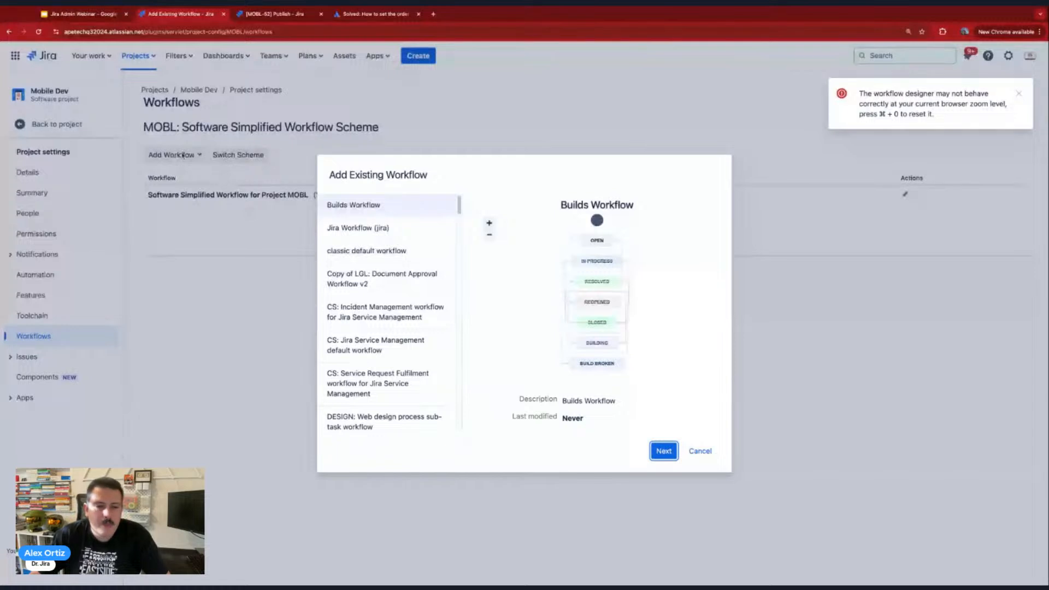
{"action": "scroll", "coordinate": [386, 323], "scroll_direction": "down", "scroll_amount": 1}
{"action": "scroll", "coordinate": [386, 323], "scroll_direction": "down", "scroll_amount": 10}
{"action": "scroll", "coordinate": [386, 332], "scroll_direction": "down", "scroll_amount": 5}
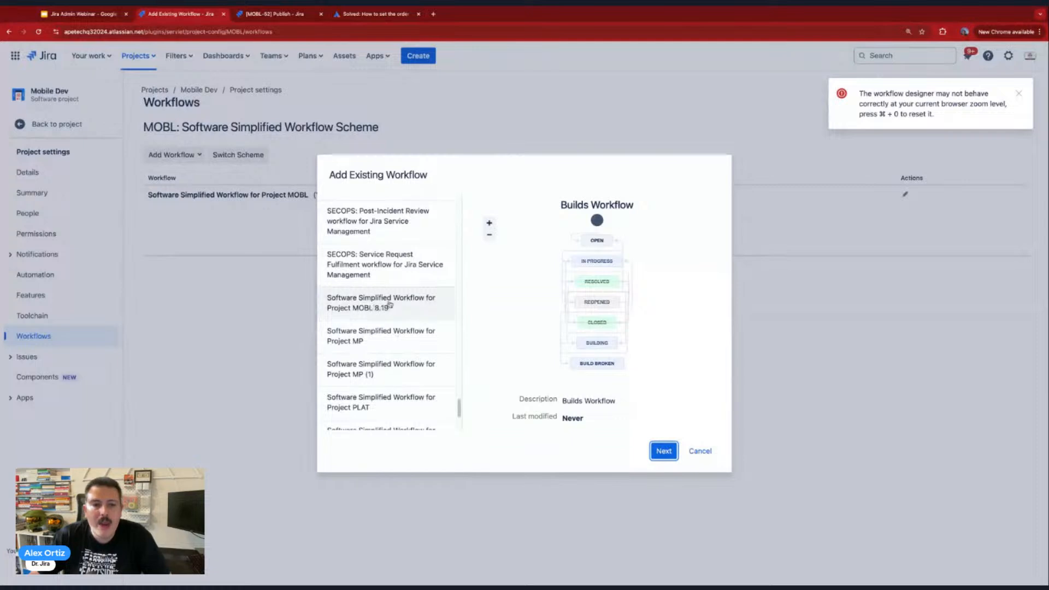
{"action": "left_click", "coordinate": [365, 309]}
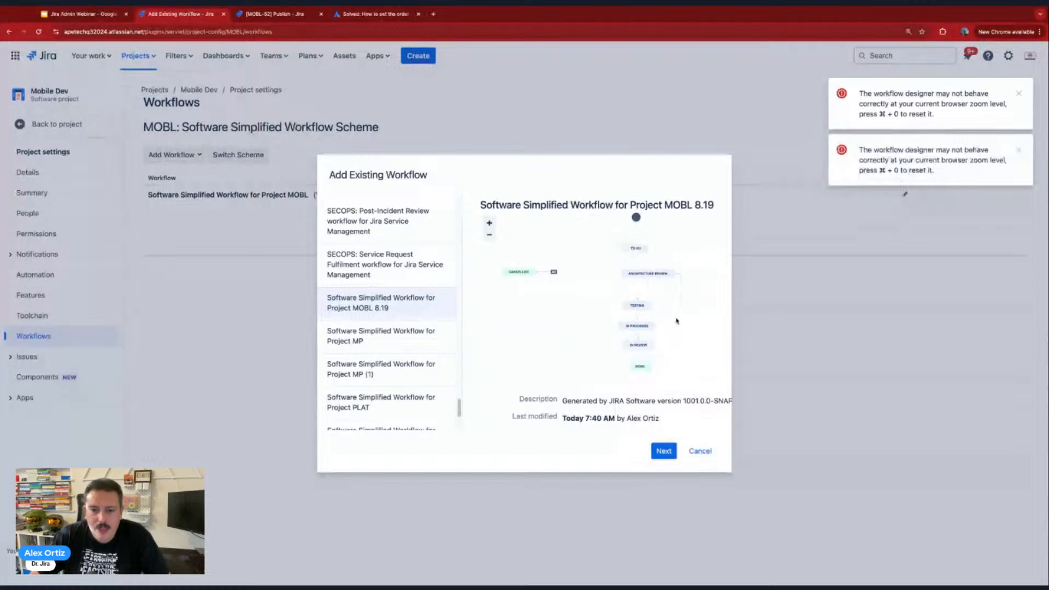
{"action": "triple_click", "coordinate": [563, 419]}
{"action": "left_click_drag", "start_coordinate": [563, 419], "coordinate": [667, 424]}
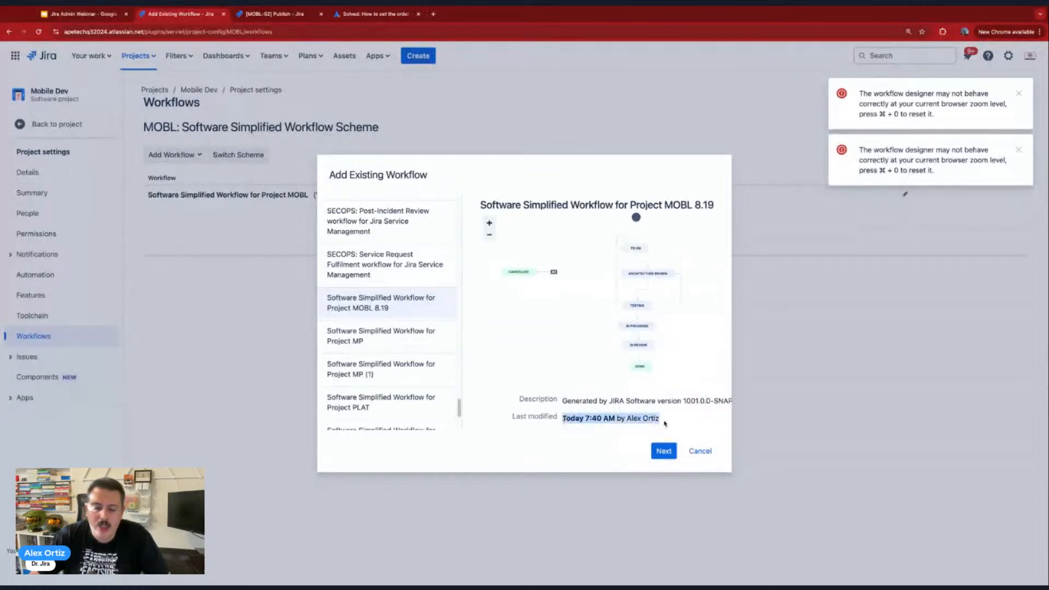
{"action": "left_click", "coordinate": [664, 451]}
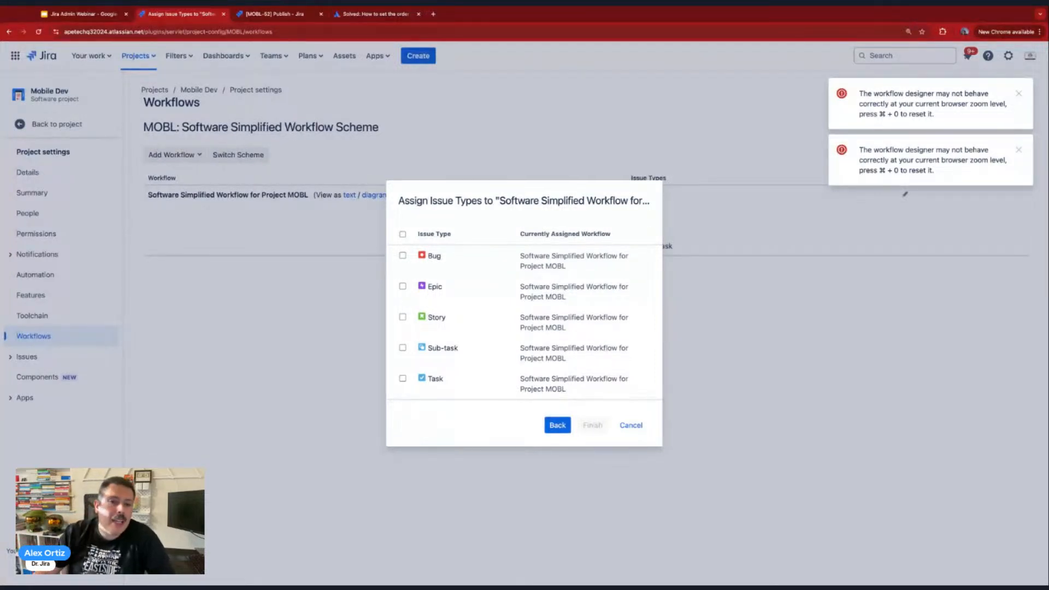
Assign only the Bug issue type to the MOBL 8.19 workflow and remove that workflow from the draft scheme.
{"action": "left_click", "coordinate": [404, 235]}
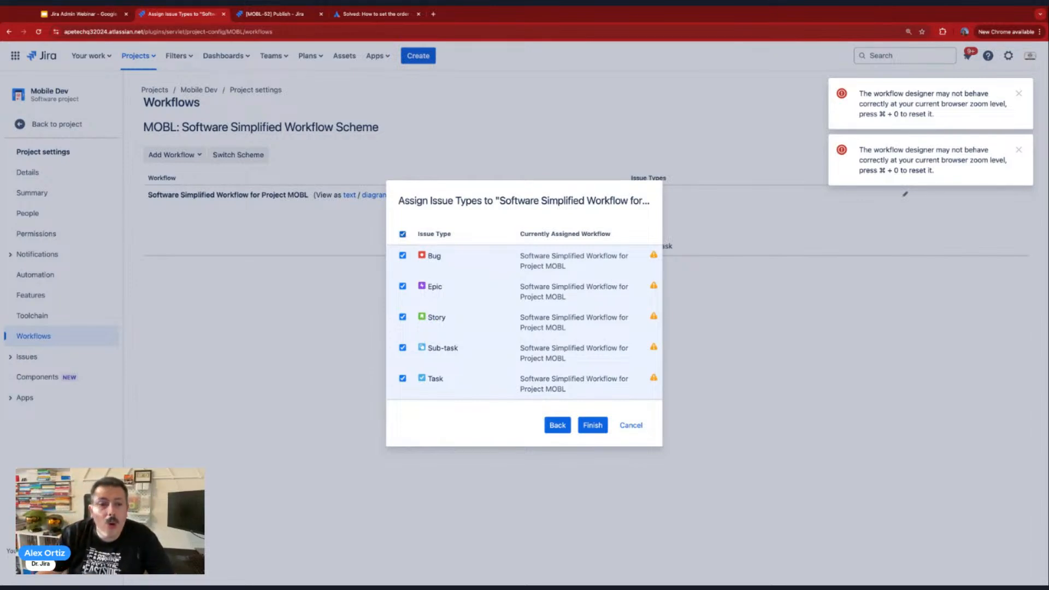
{"action": "left_click", "coordinate": [402, 234]}
{"action": "left_click", "coordinate": [402, 256]}
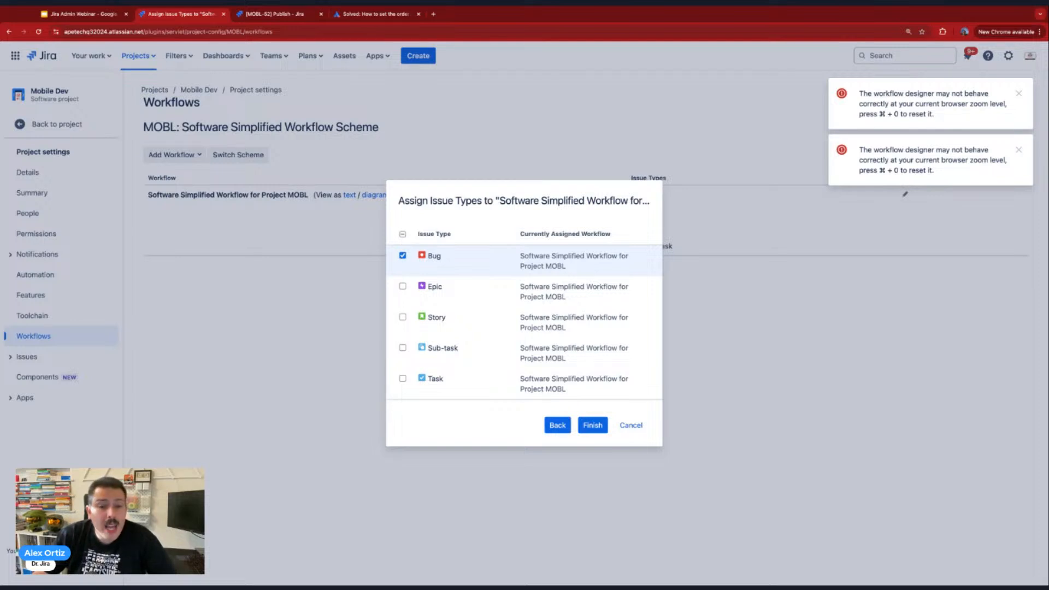
{"action": "left_click", "coordinate": [600, 427]}
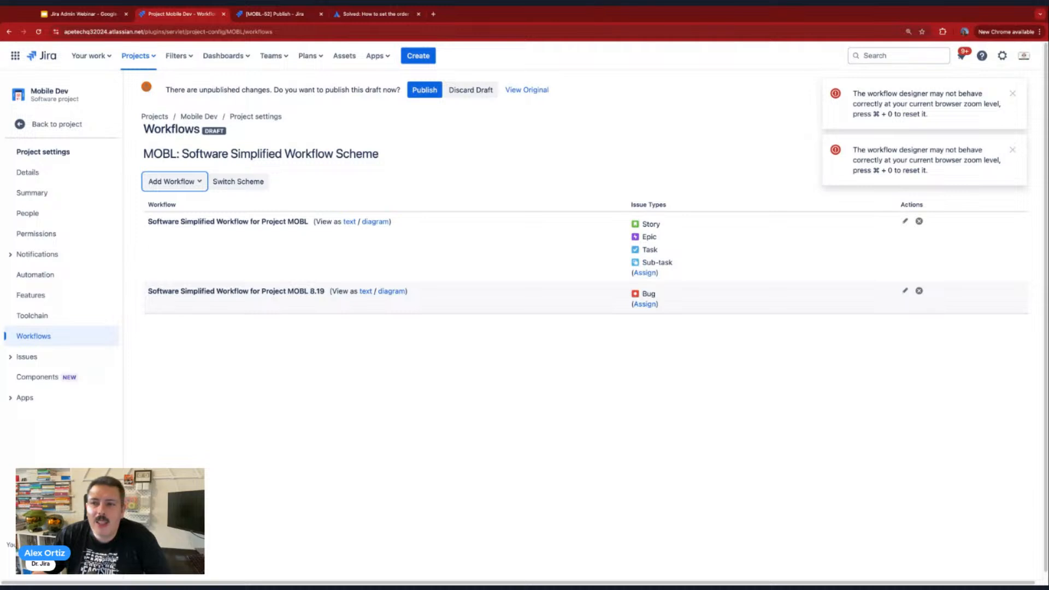
{"action": "left_click", "coordinate": [1013, 154]}
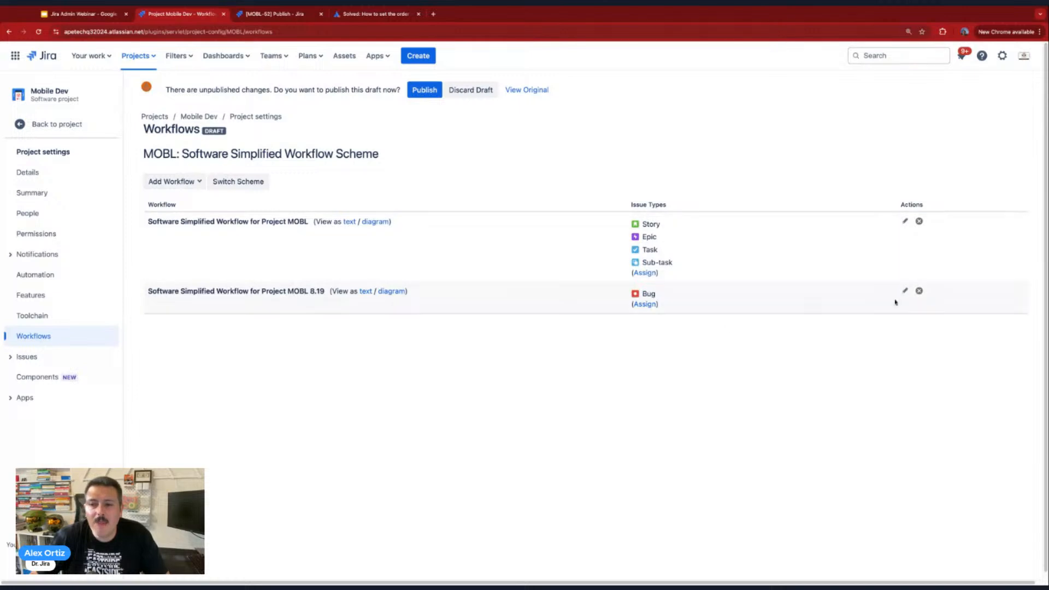
{"action": "left_click", "coordinate": [919, 291]}
Add the existing Software Simplified Workflow for Project MOBL 8.19 to the scheme and assign all issue types to it.
{"action": "left_click", "coordinate": [171, 183]}
{"action": "left_click", "coordinate": [172, 205]}
{"action": "scroll", "coordinate": [382, 328], "scroll_direction": "down", "scroll_amount": 10}
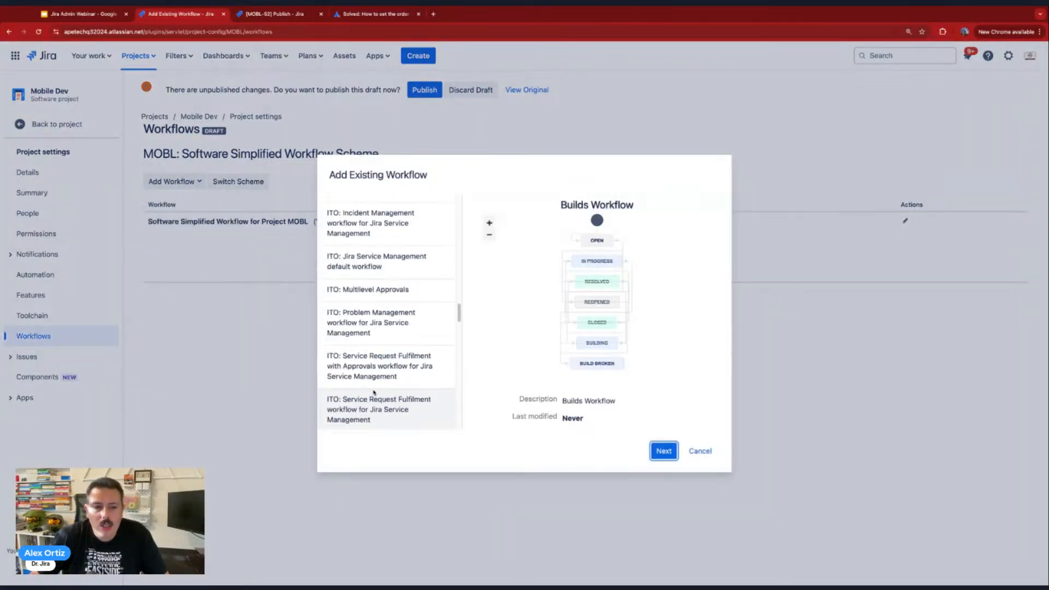
{"action": "scroll", "coordinate": [375, 388], "scroll_direction": "down", "scroll_amount": 10}
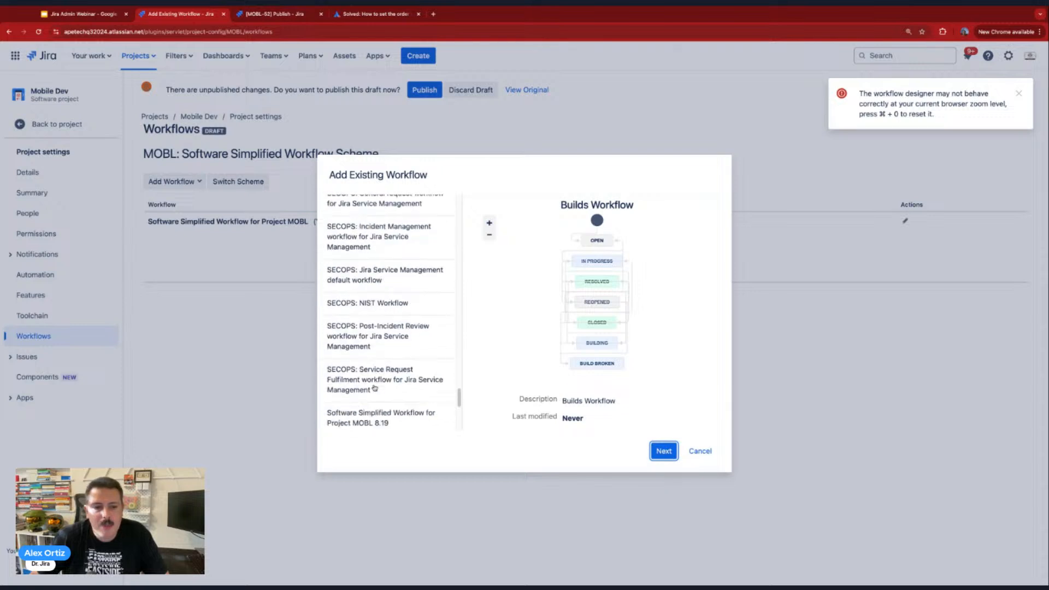
{"action": "left_click", "coordinate": [383, 270]}
{"action": "left_click", "coordinate": [663, 451]}
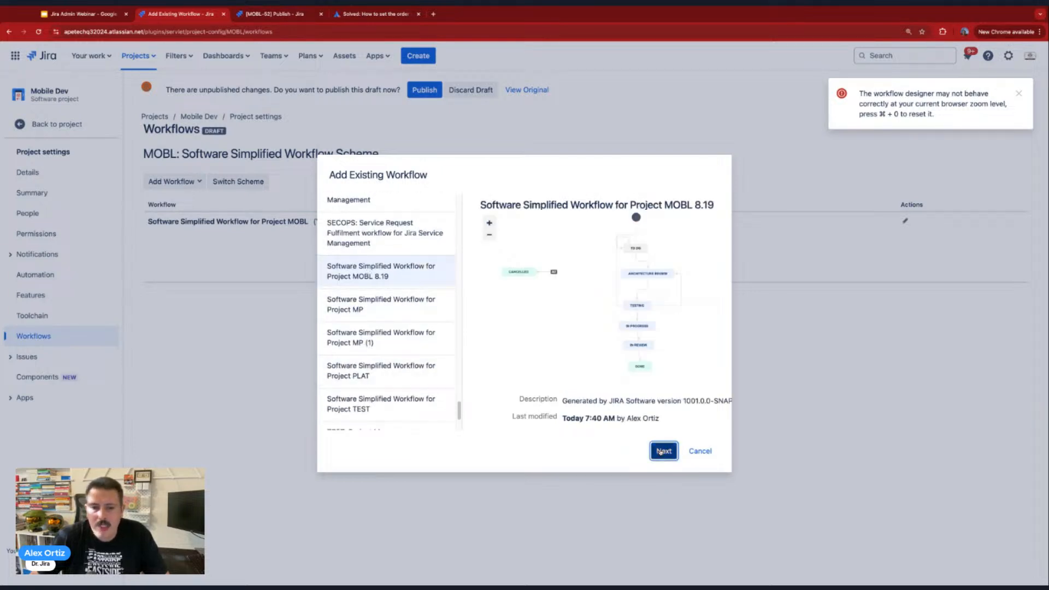
{"action": "left_click", "coordinate": [592, 425]}
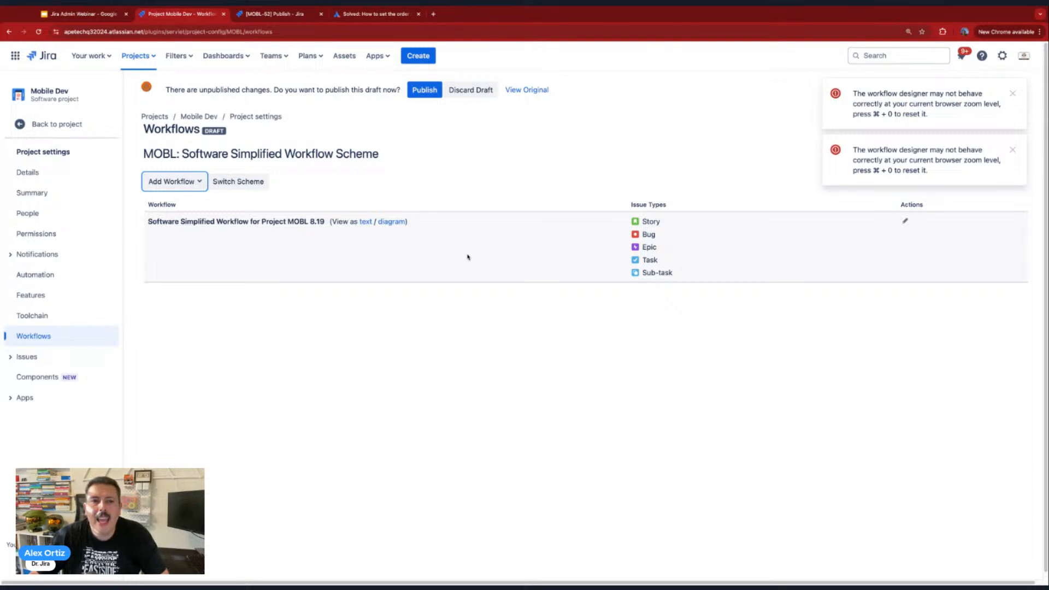
Check the available status transitions of issue MOBL-52, return to the draft workflow scheme and dismiss the notifications.
{"action": "left_click", "coordinate": [298, 16]}
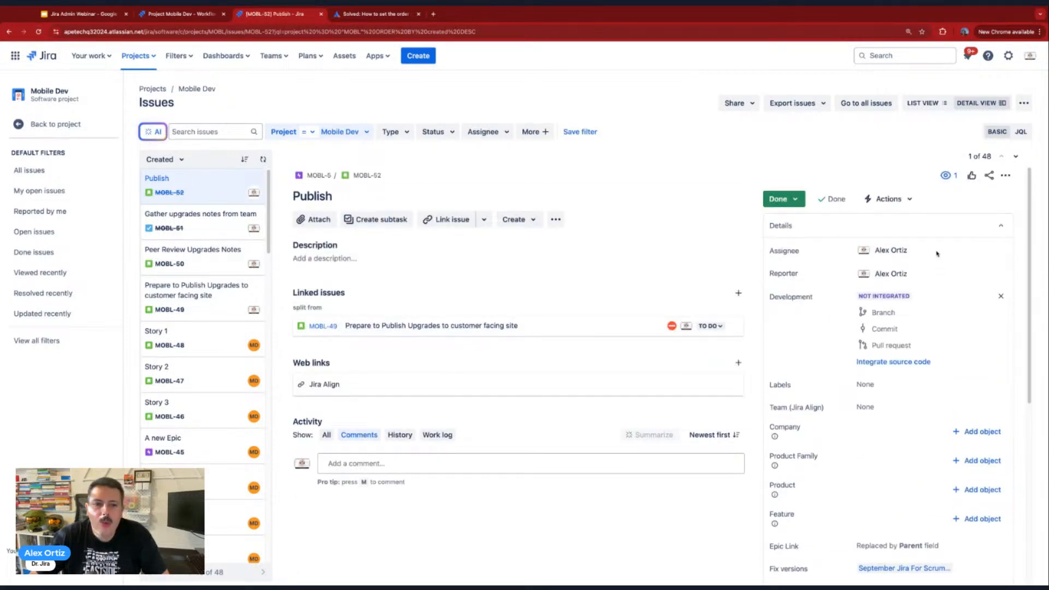
{"action": "left_click", "coordinate": [792, 200]}
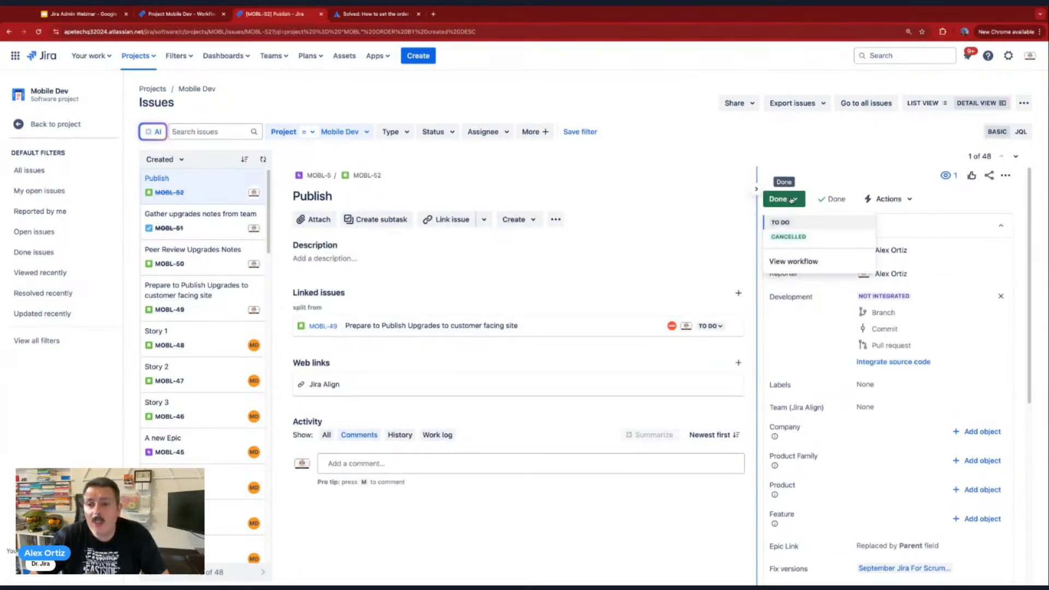
{"action": "left_click", "coordinate": [183, 15]}
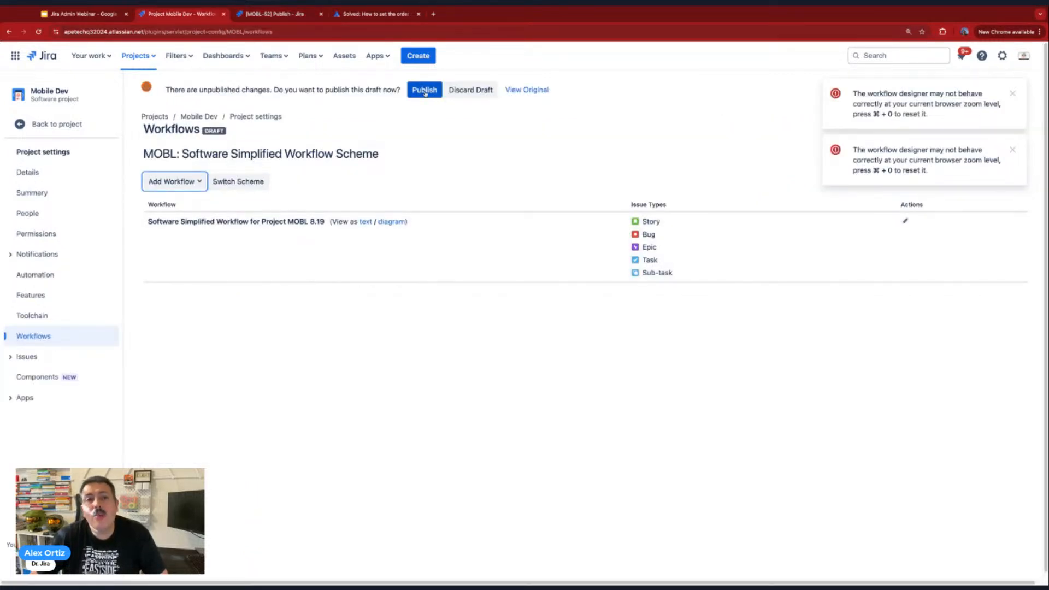
{"action": "left_click", "coordinate": [1016, 94]}
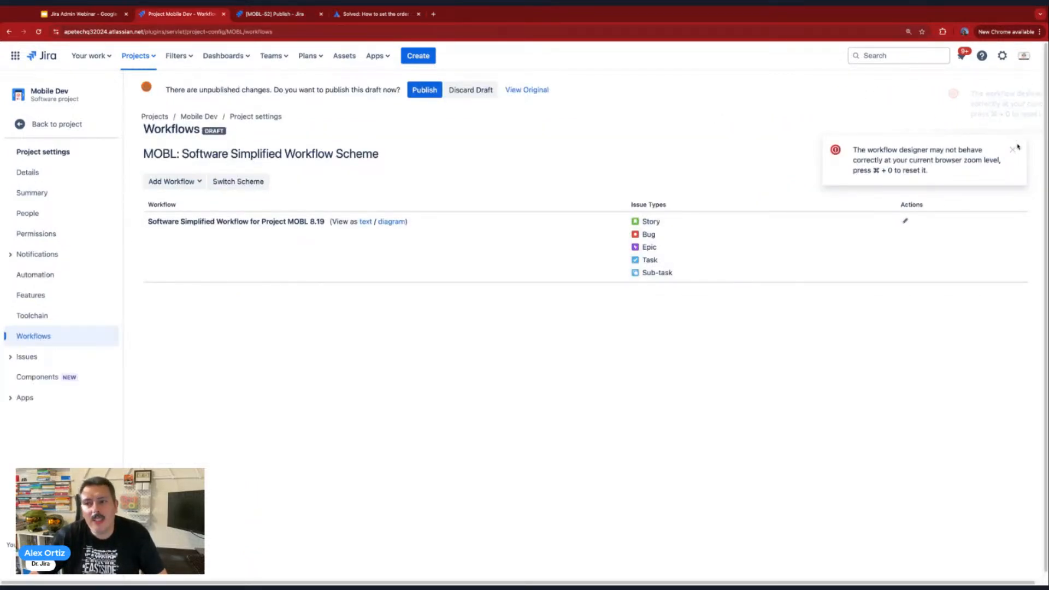
{"action": "left_click", "coordinate": [1016, 94]}
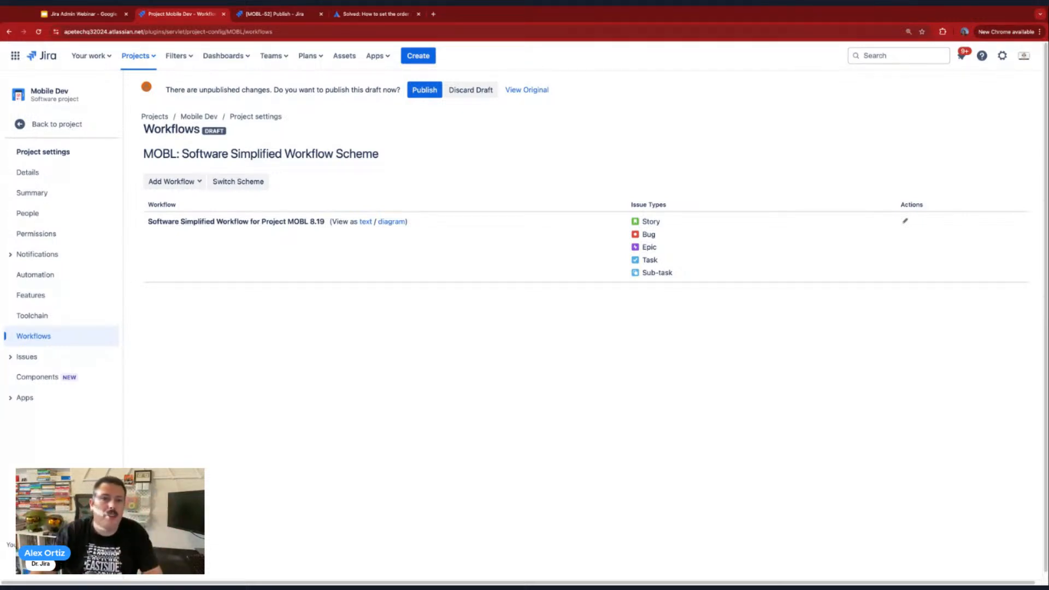
Start publishing the draft scheme and map the Accepted status to In Progress for Epic, Task and Sub-task.
{"action": "left_click", "coordinate": [426, 96]}
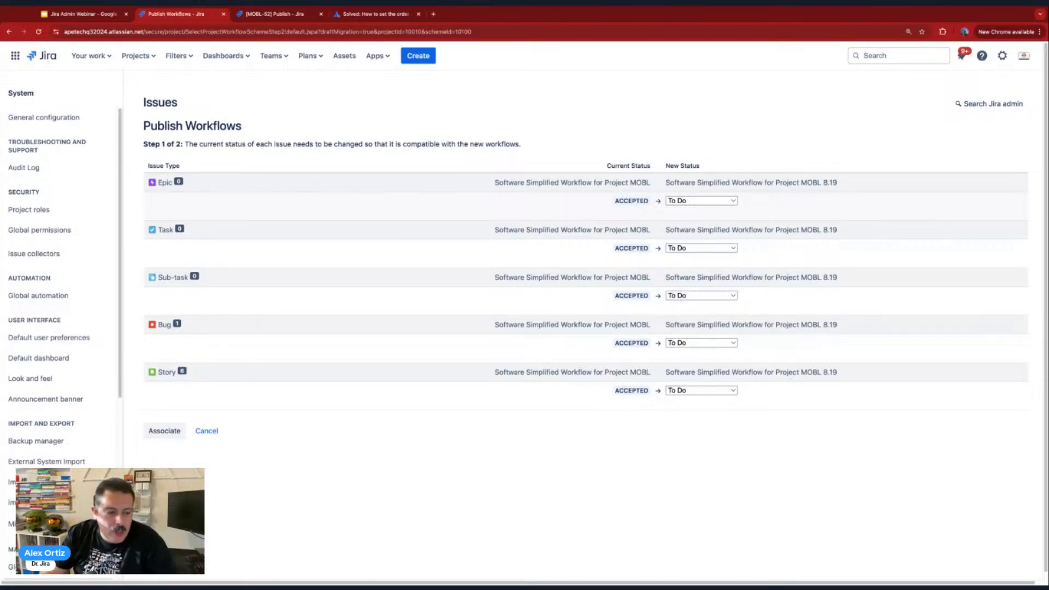
{"action": "left_click", "coordinate": [700, 202]}
{"action": "left_click", "coordinate": [703, 213]}
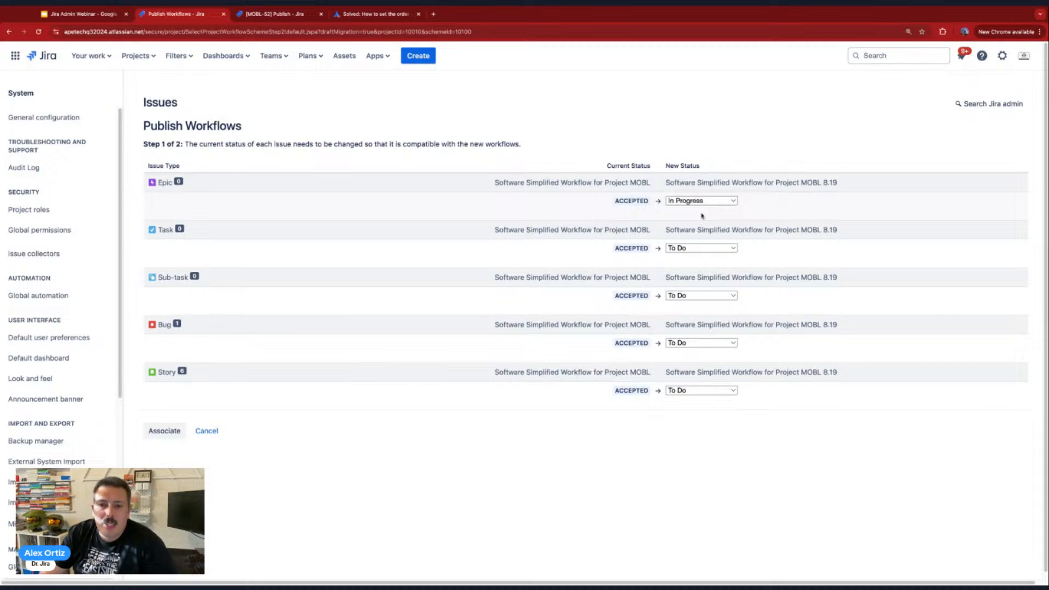
{"action": "left_click", "coordinate": [688, 249]}
{"action": "left_click", "coordinate": [689, 259]}
{"action": "left_click", "coordinate": [687, 296]}
{"action": "left_click", "coordinate": [688, 306]}
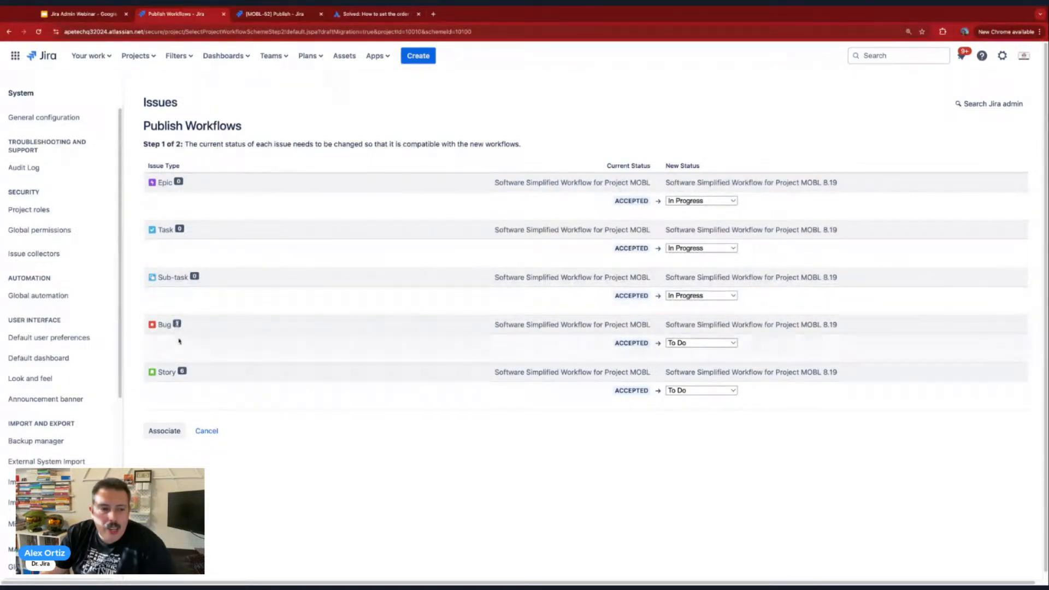
Map the Accepted status to In Progress for Bug and Story, run the workflow migration and acknowledge its completion.
{"action": "left_click", "coordinate": [697, 344]}
{"action": "left_click", "coordinate": [686, 392]}
{"action": "left_click", "coordinate": [692, 396]}
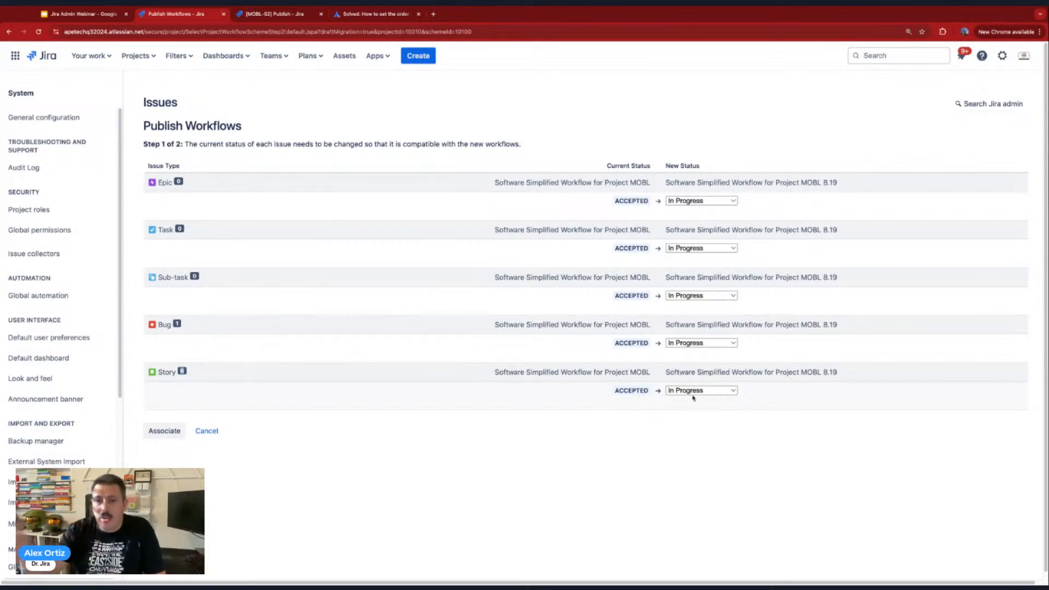
{"action": "left_click", "coordinate": [158, 439]}
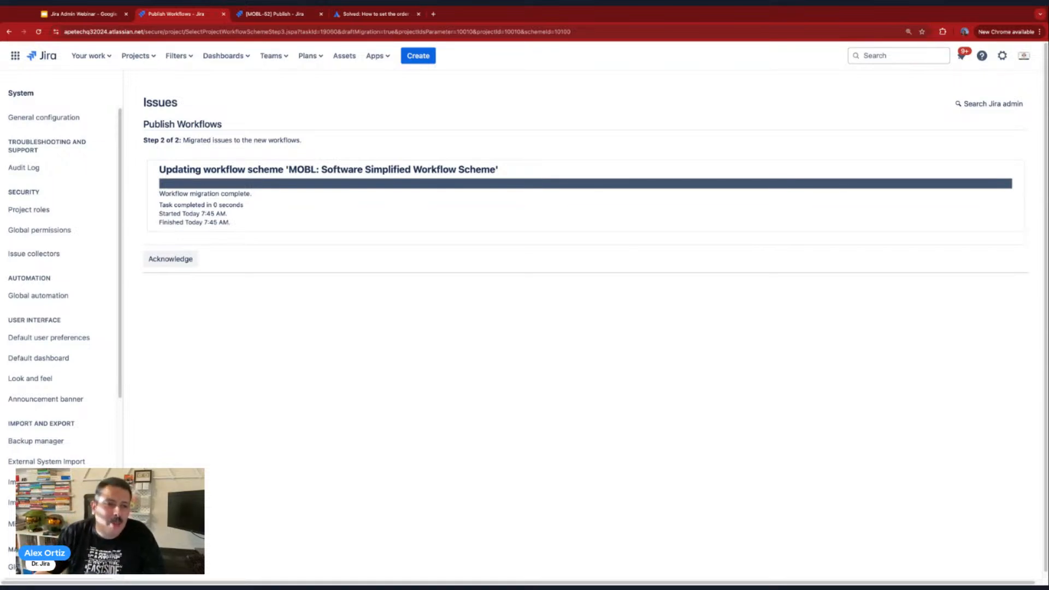
{"action": "left_click", "coordinate": [171, 259]}
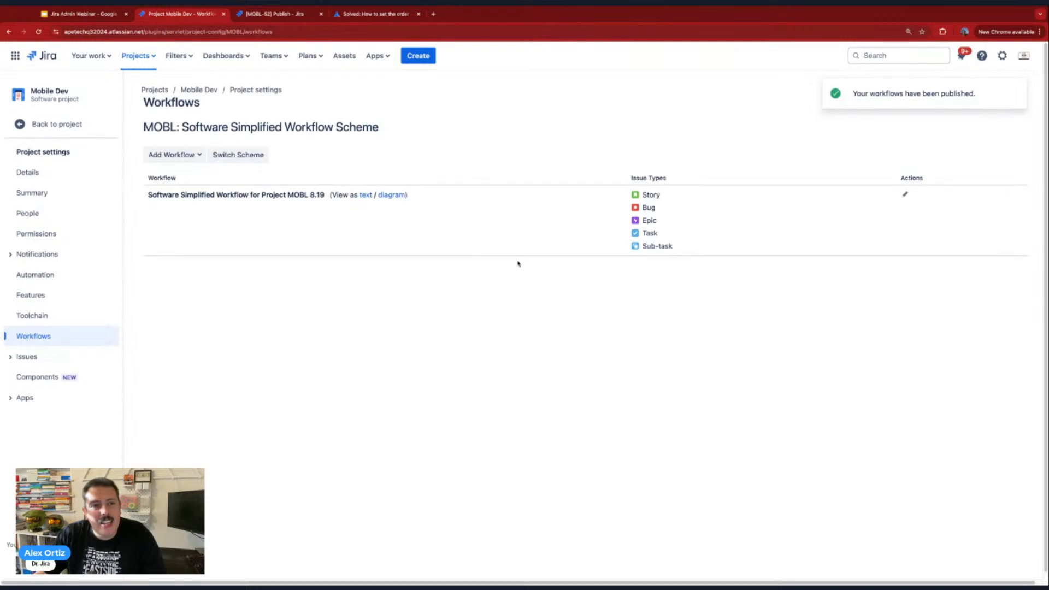
Reload issue MOBL-52 and check which status transitions the published workflow offers.
{"action": "left_click", "coordinate": [279, 17]}
{"action": "left_click", "coordinate": [39, 32]}
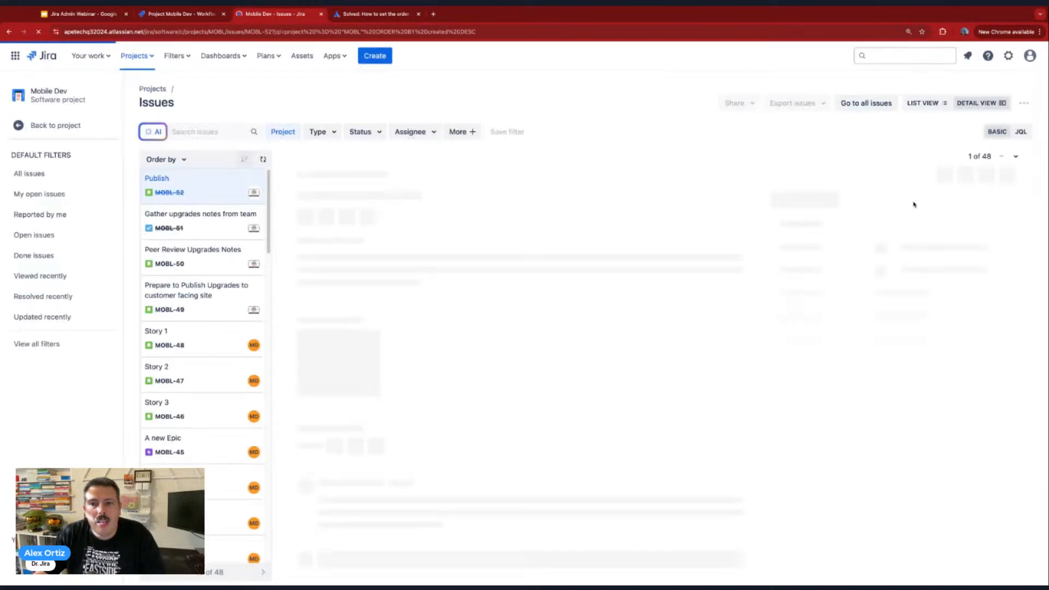
{"action": "left_click", "coordinate": [794, 199]}
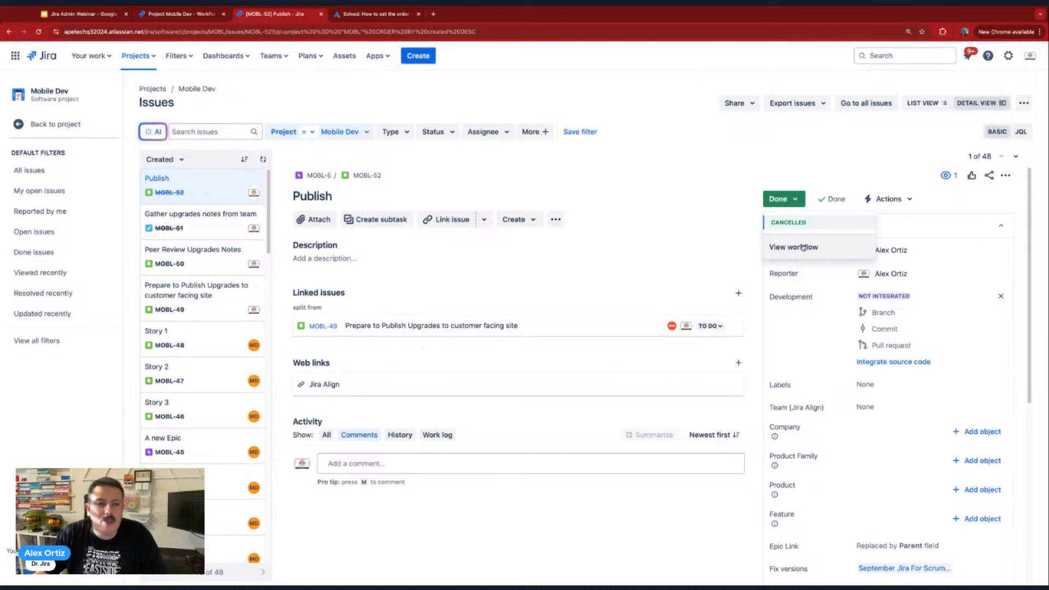
Transition issue MOBL-49 through Architecture Review and Testing to In Progress, and check its available transitions.
{"action": "left_click", "coordinate": [194, 291]}
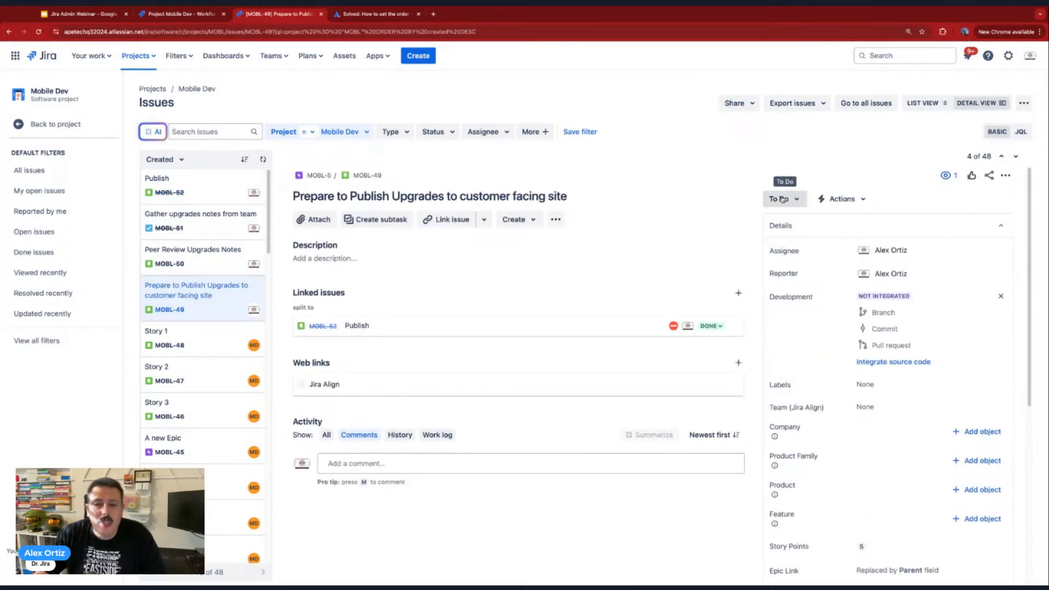
{"action": "left_click", "coordinate": [783, 199]}
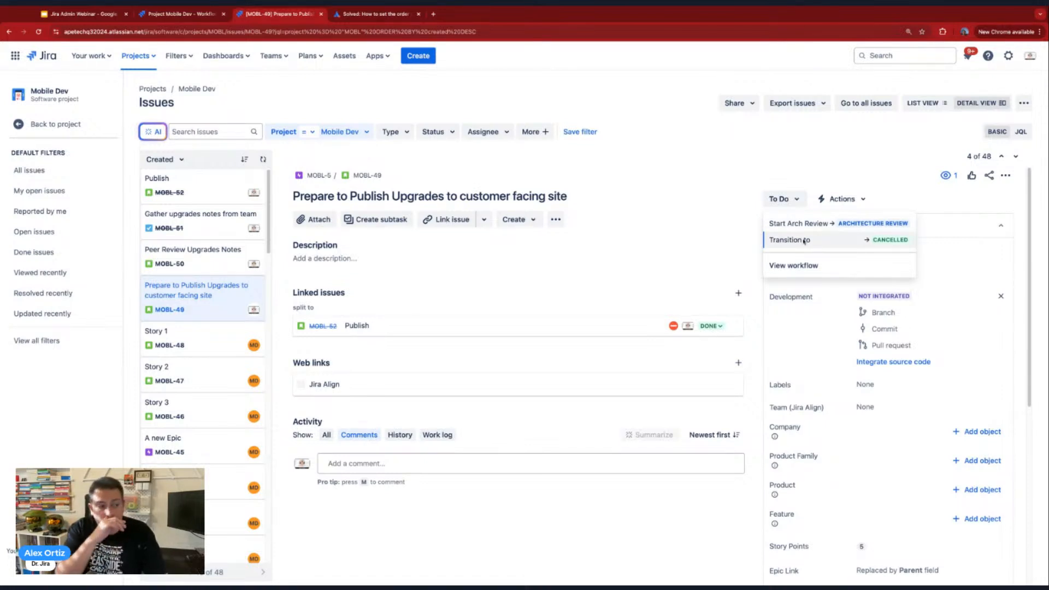
{"action": "left_click", "coordinate": [815, 227]}
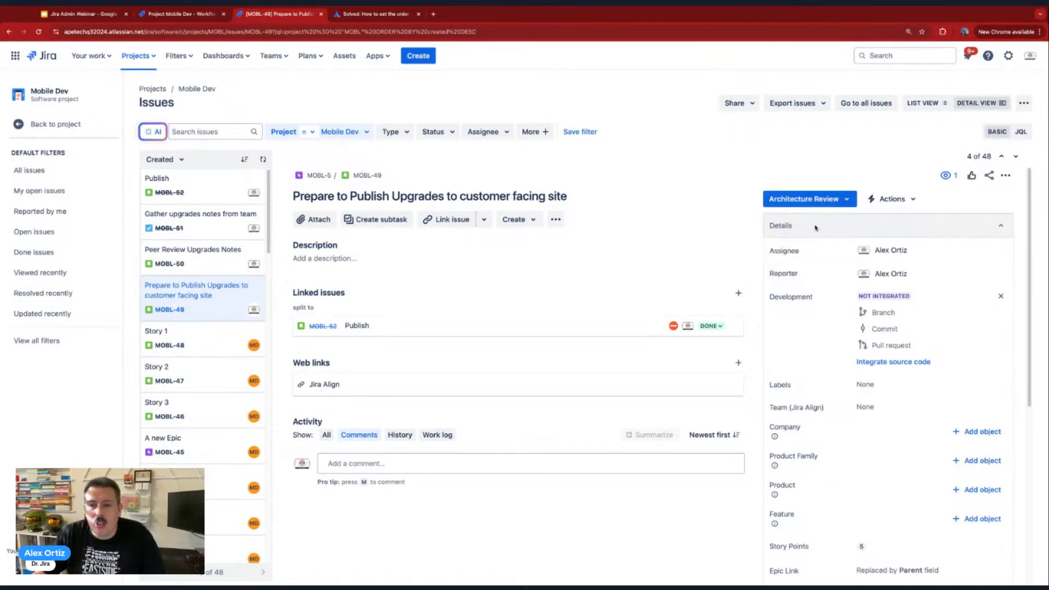
{"action": "left_click", "coordinate": [806, 199]}
{"action": "left_click", "coordinate": [810, 226]}
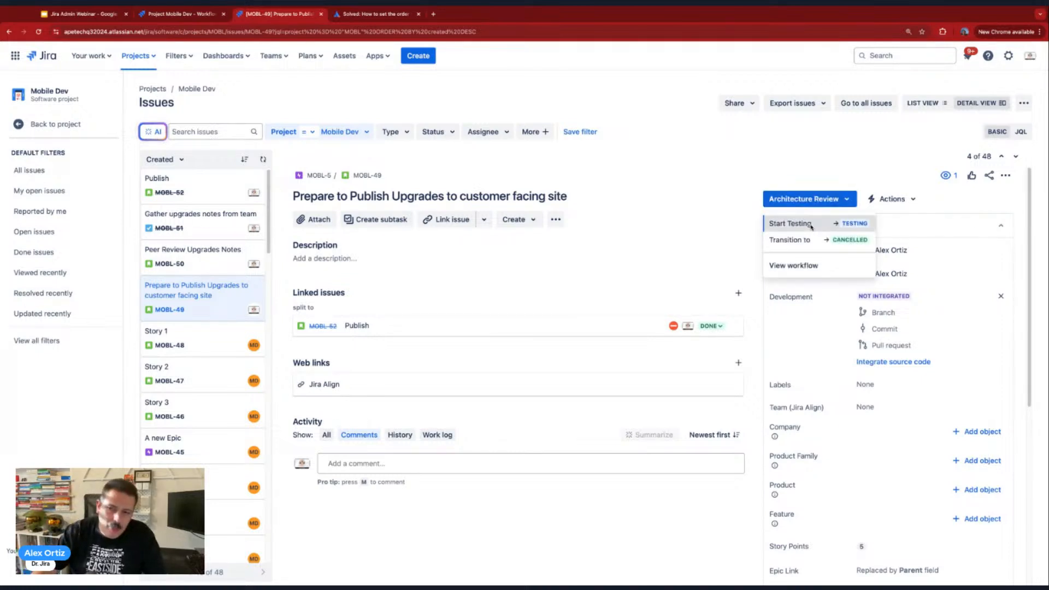
{"action": "left_click", "coordinate": [796, 202]}
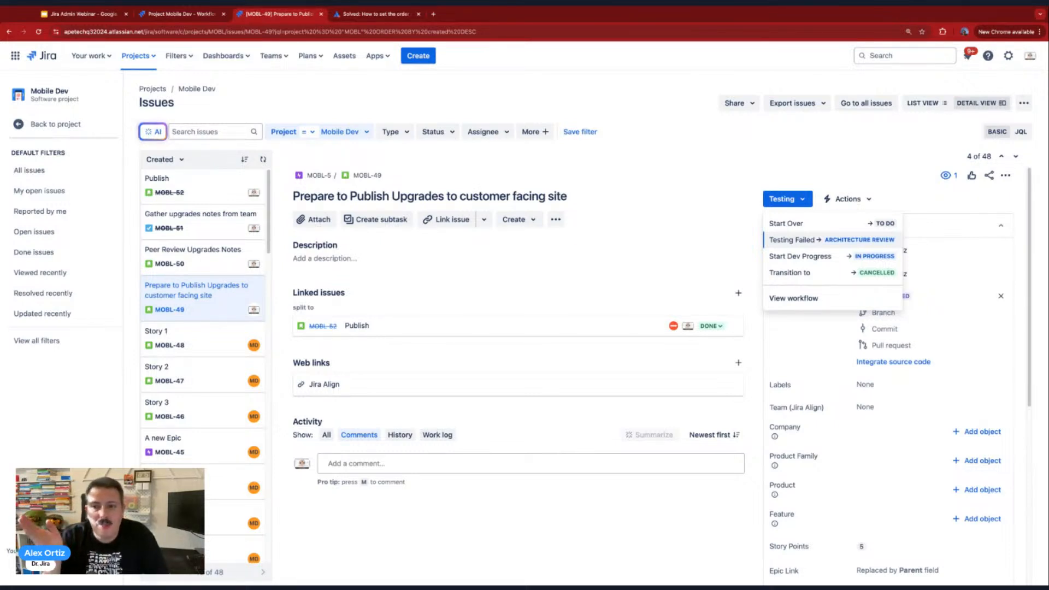
{"action": "left_click", "coordinate": [799, 256]}
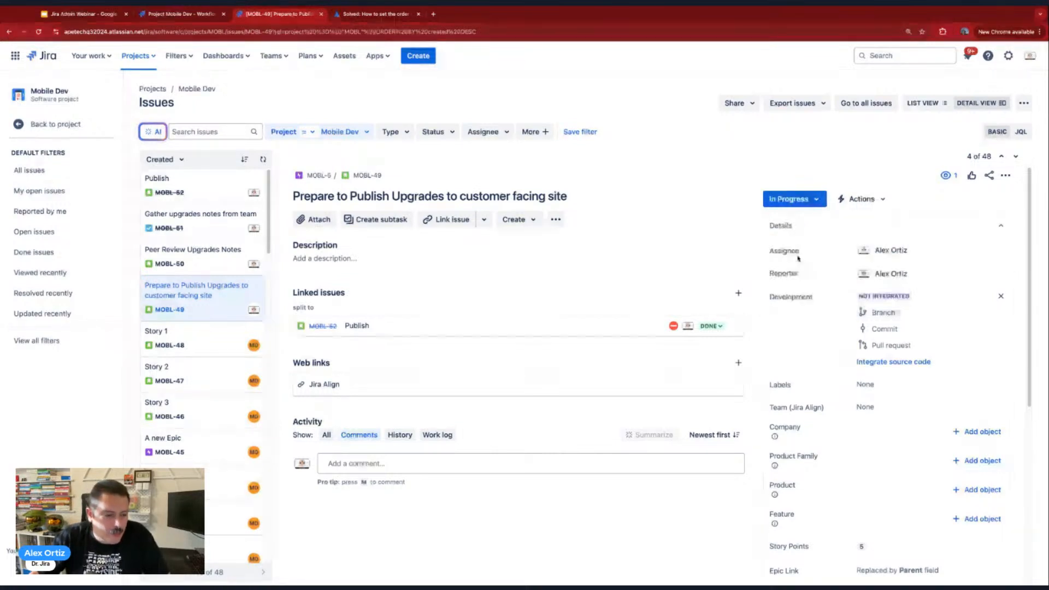
{"action": "left_click", "coordinate": [790, 201]}
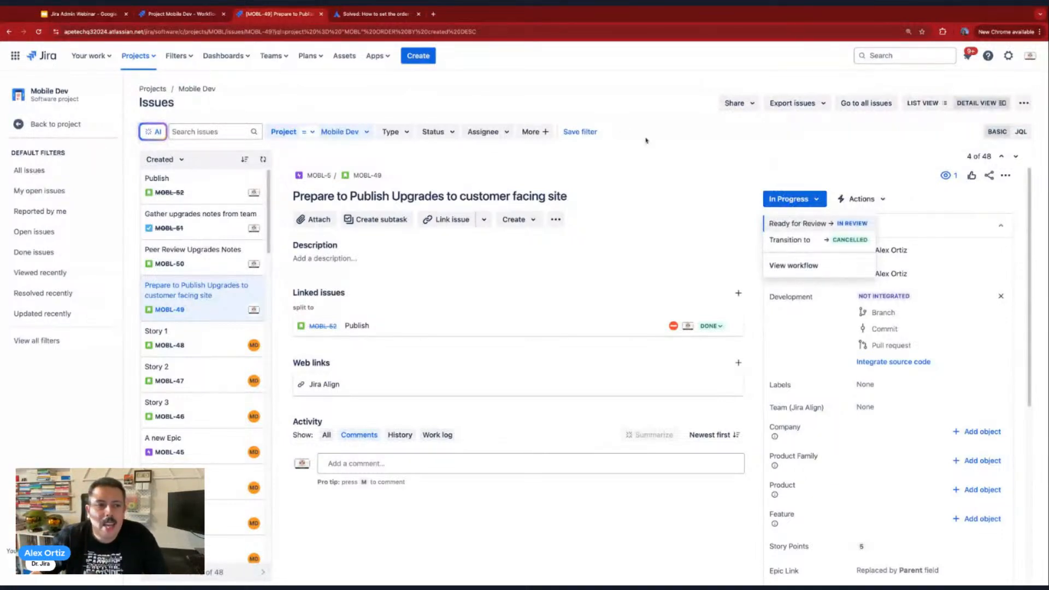
{"action": "left_click", "coordinate": [674, 141]}
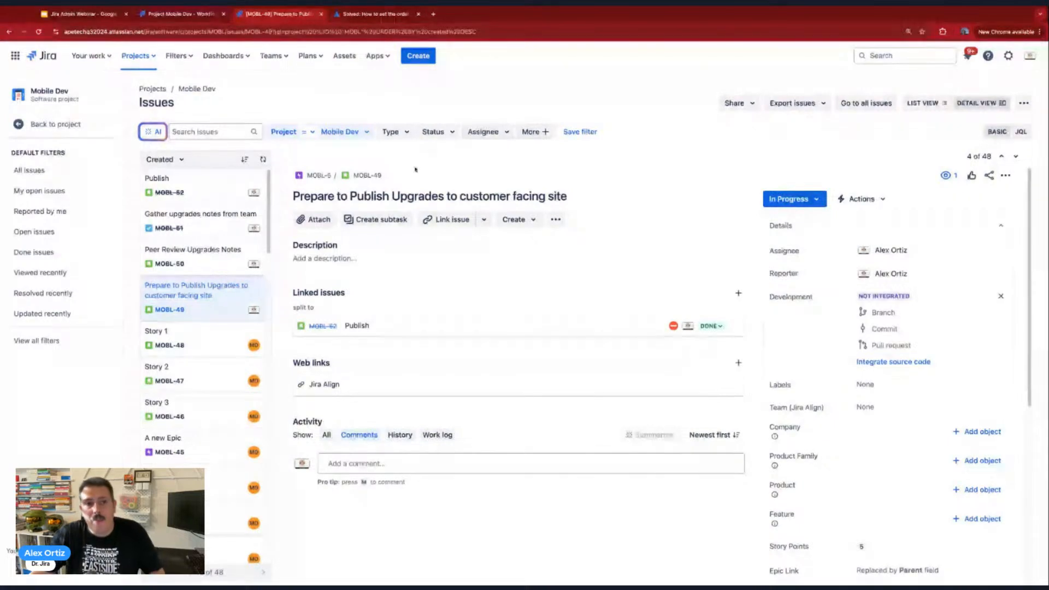
Return to the Mobile Dev project and view the MOBL Sprint 2 board's columns.
{"action": "left_click", "coordinate": [56, 125]}
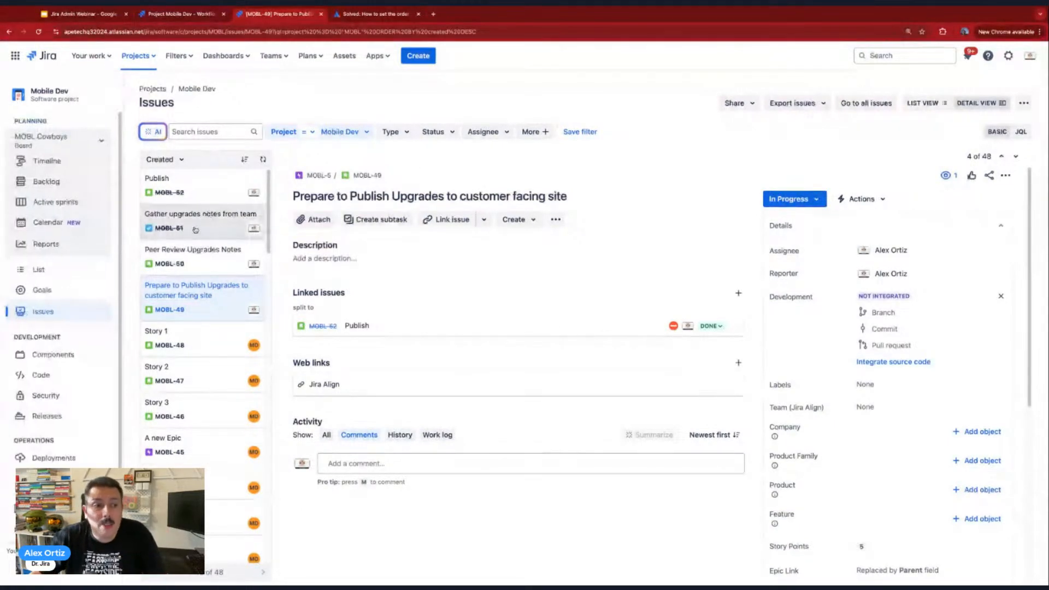
{"action": "left_click", "coordinate": [61, 186]}
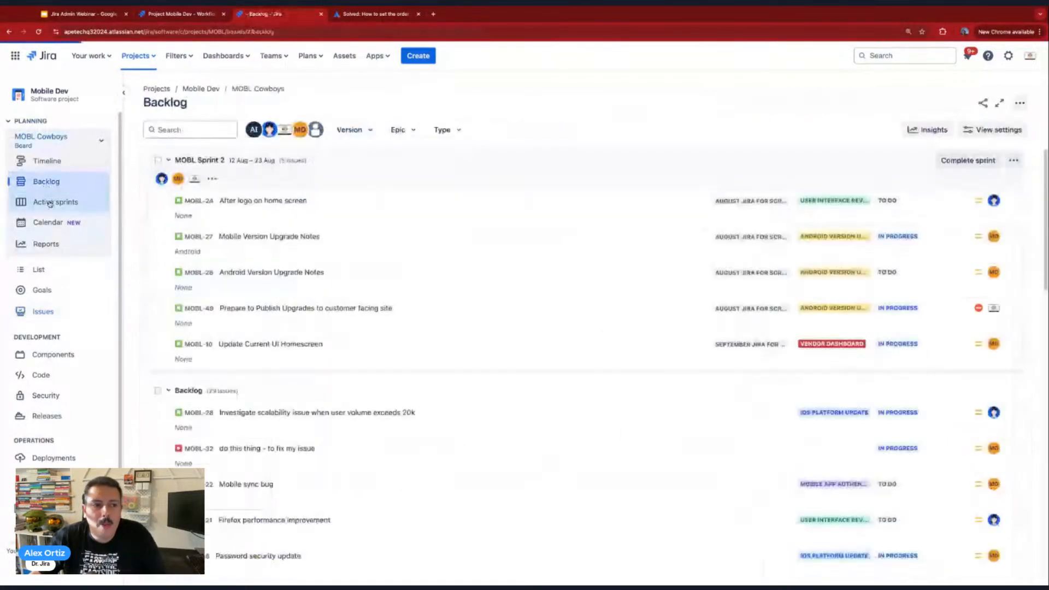
{"action": "left_click", "coordinate": [50, 203]}
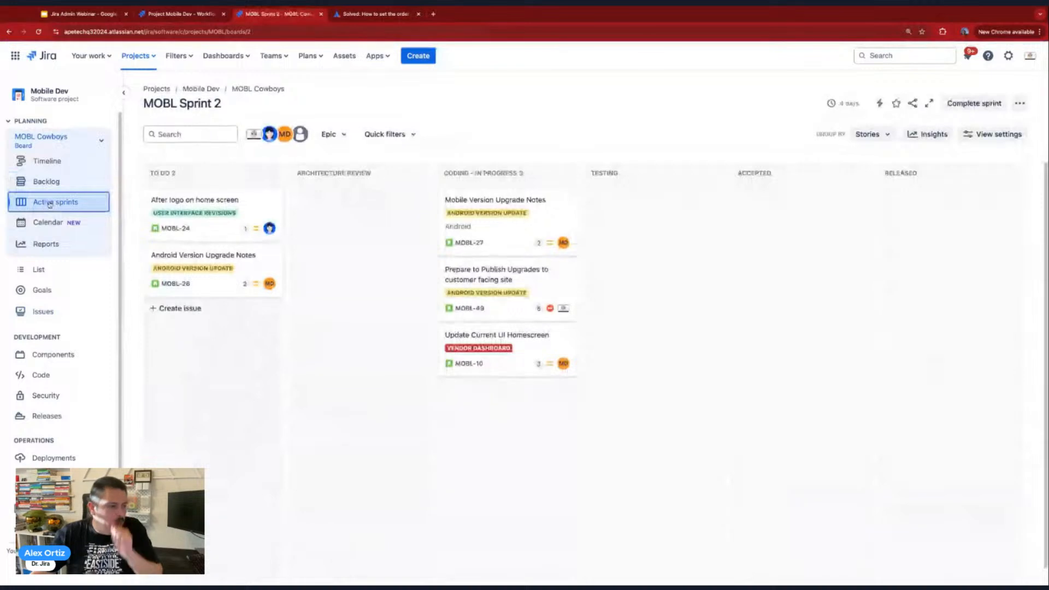
{"action": "left_click", "coordinate": [737, 174]}
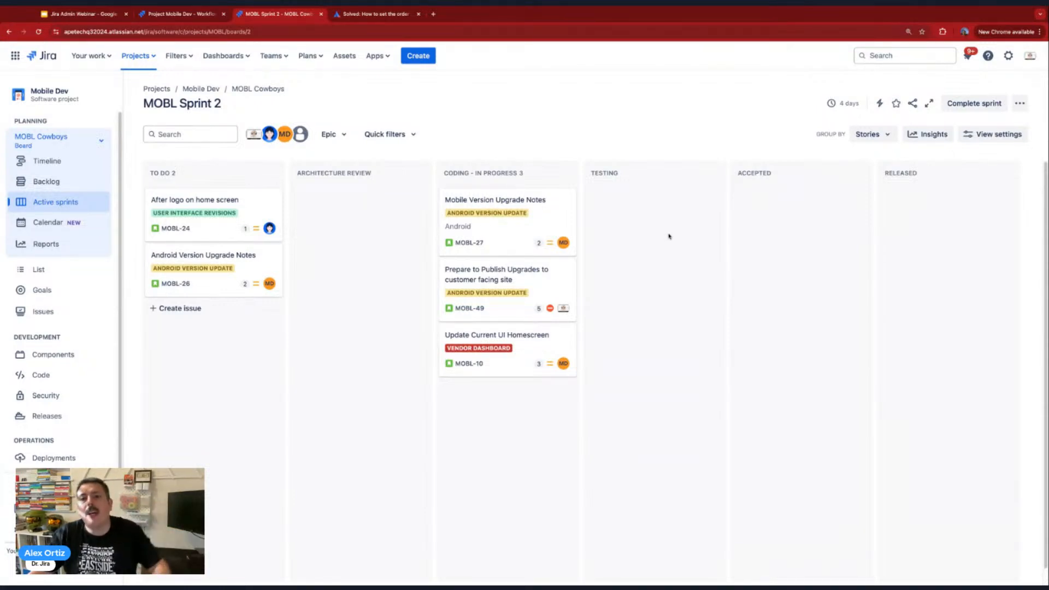
Open the MOBL Cowboys board's column configuration and move the Accepted status to the unmapped statuses.
{"action": "left_click", "coordinate": [1020, 103]}
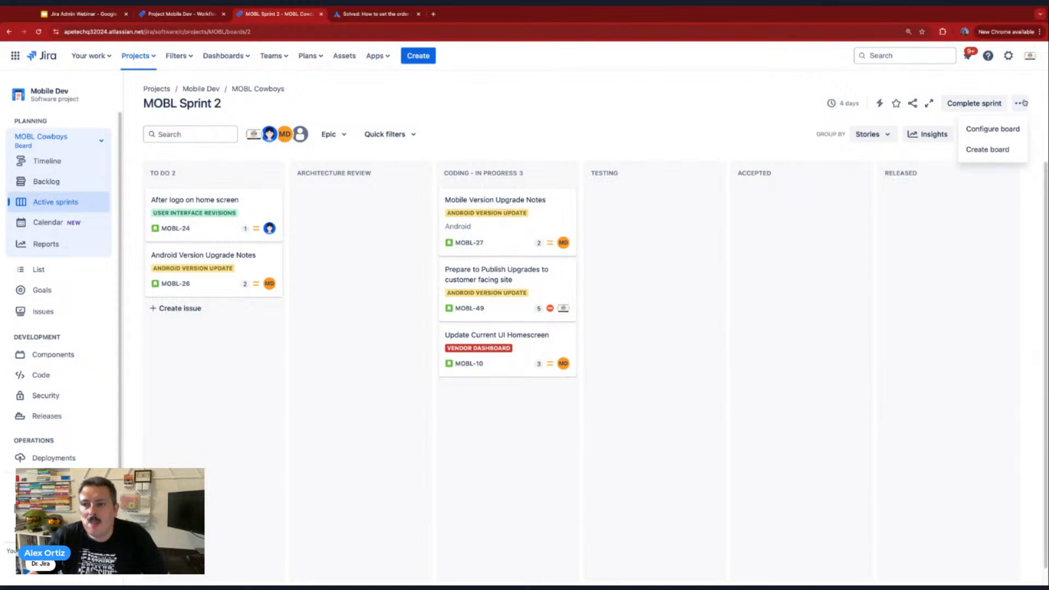
{"action": "left_click", "coordinate": [1004, 127]}
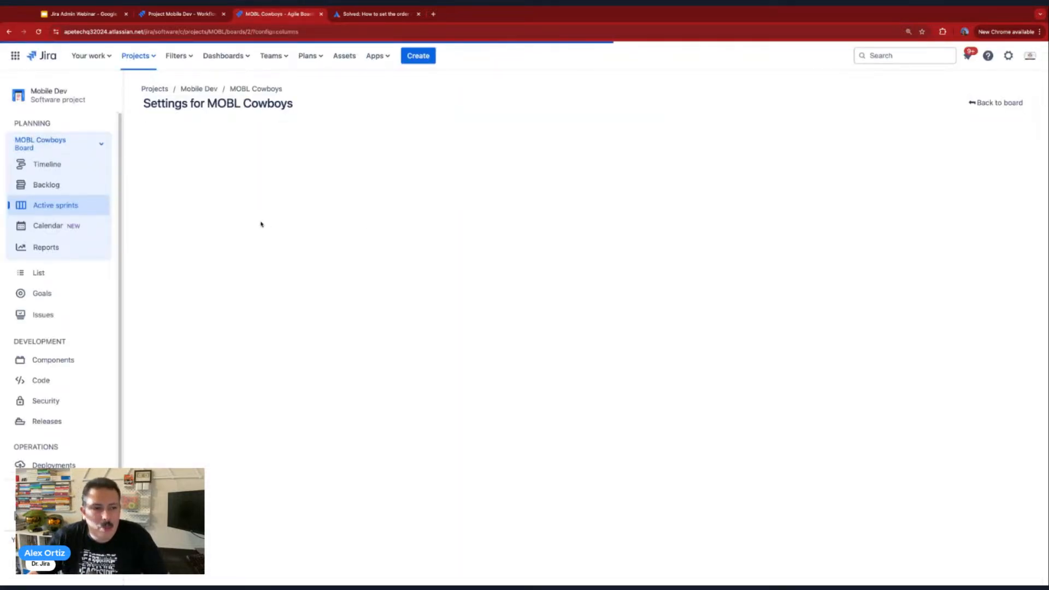
{"action": "scroll", "coordinate": [547, 338], "scroll_direction": "down", "scroll_amount": 1}
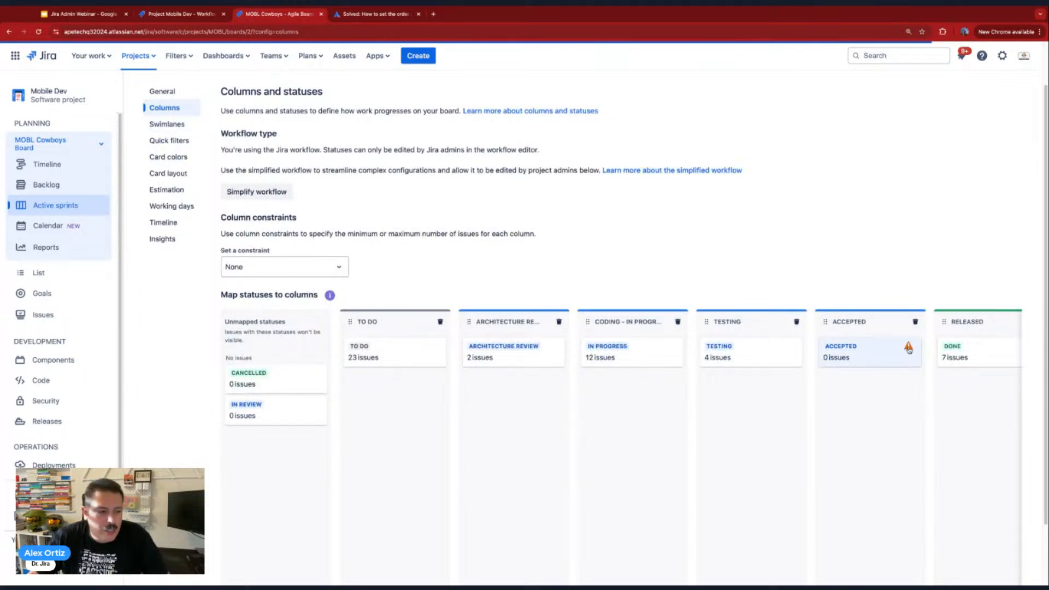
{"action": "left_click_drag", "start_coordinate": [889, 350], "coordinate": [265, 431]}
{"action": "scroll", "coordinate": [274, 432], "scroll_direction": "down", "scroll_amount": 1}
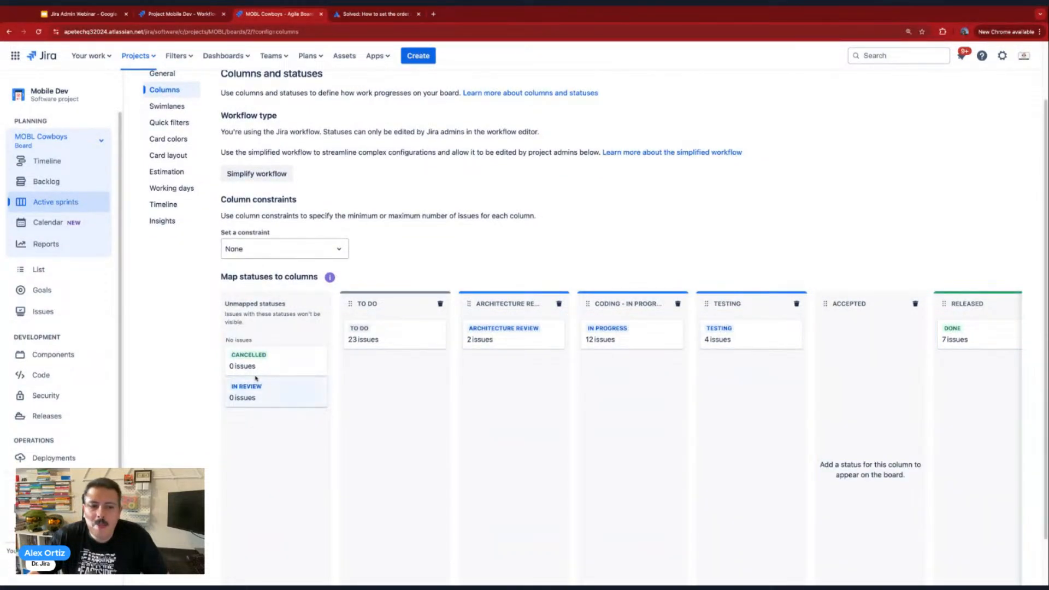
Rename the board's empty Accepted column to In Review.
{"action": "left_click", "coordinate": [856, 305]}
{"action": "key", "text": "BackSpace"}
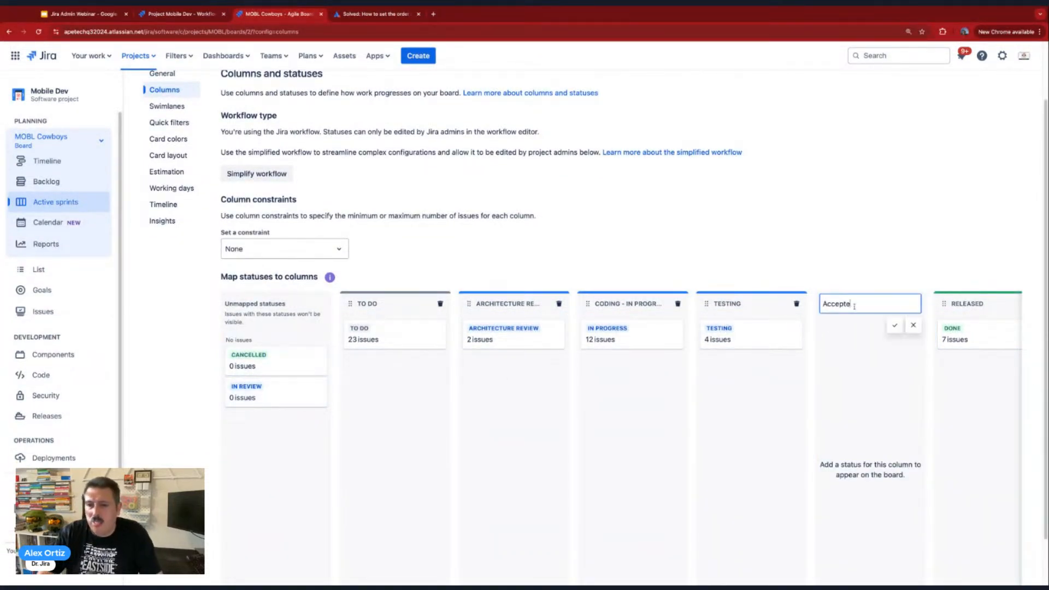
{"action": "key", "text": "BackSpace"}
{"action": "key", "text": "BackSpace"}
{"action": "key", "text": "BackSpace"}
{"action": "key", "text": "BackSpace"}
{"action": "type", "text": "In REview"}
{"action": "key", "text": "Return"}
Map the In Review status to the In Review column and the Cancelled status to the Released column.
{"action": "left_click_drag", "start_coordinate": [285, 389], "coordinate": [852, 352]}
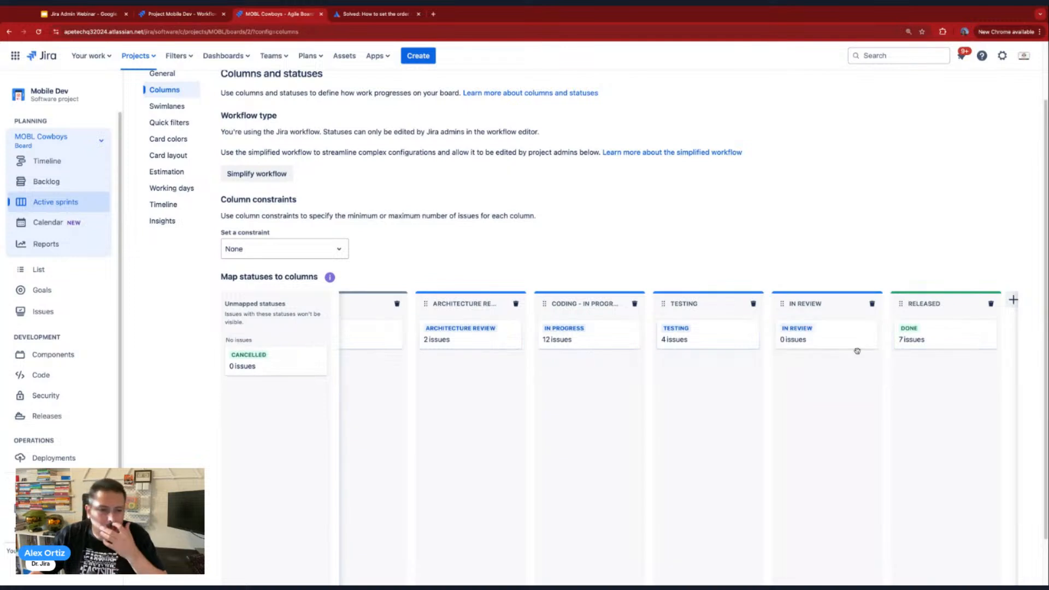
{"action": "left_click_drag", "start_coordinate": [321, 370], "coordinate": [948, 377]}
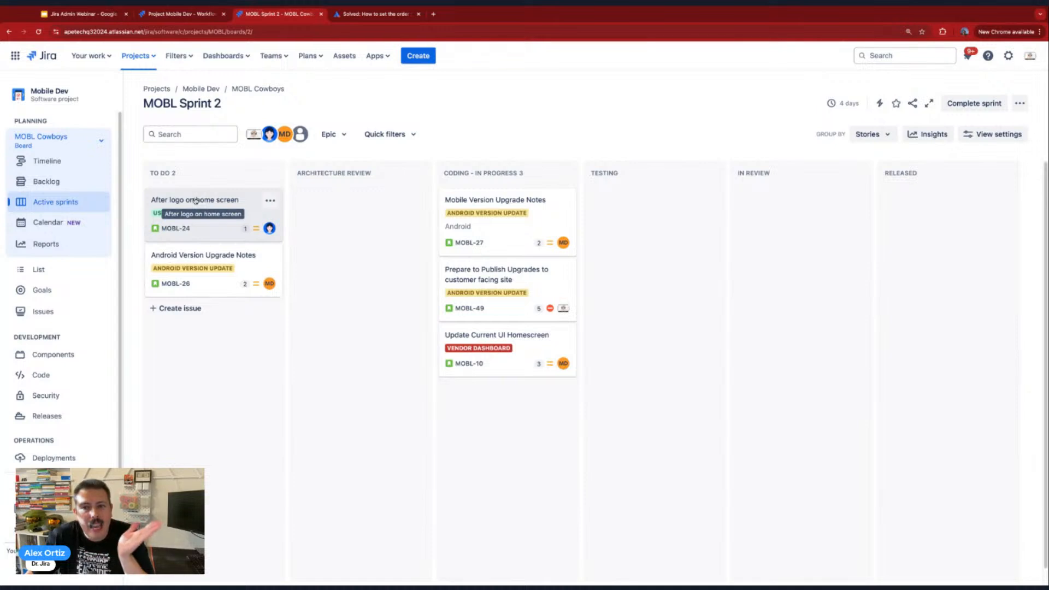
On the sprint board, move MOBL-24 from To Do through Architecture Review to Testing and back to Architecture Review.
{"action": "left_click_drag", "start_coordinate": [196, 200], "coordinate": [198, 203]}
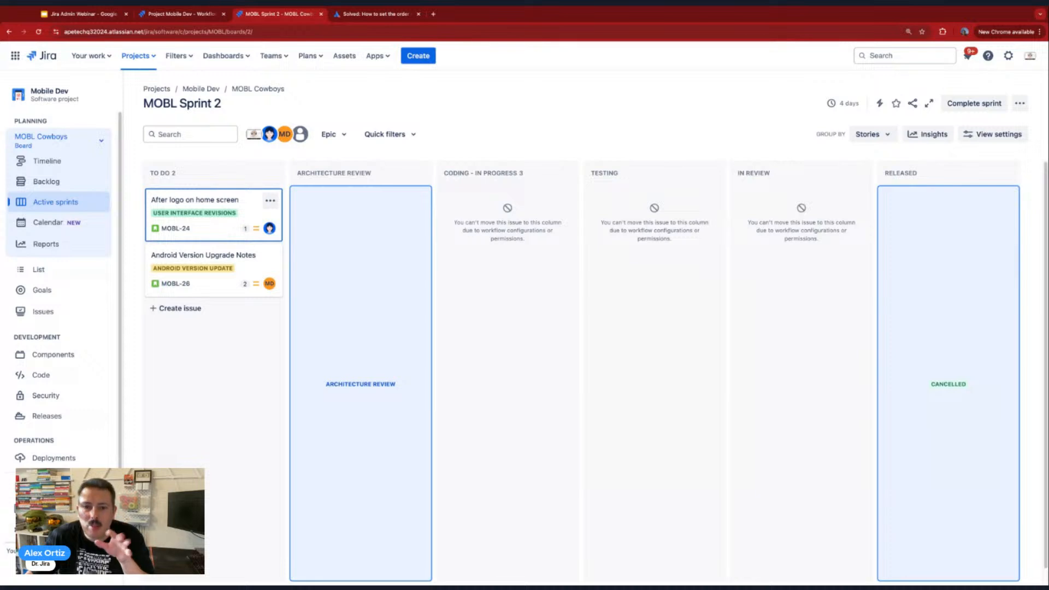
{"action": "left_click_drag", "start_coordinate": [198, 203], "coordinate": [623, 197]}
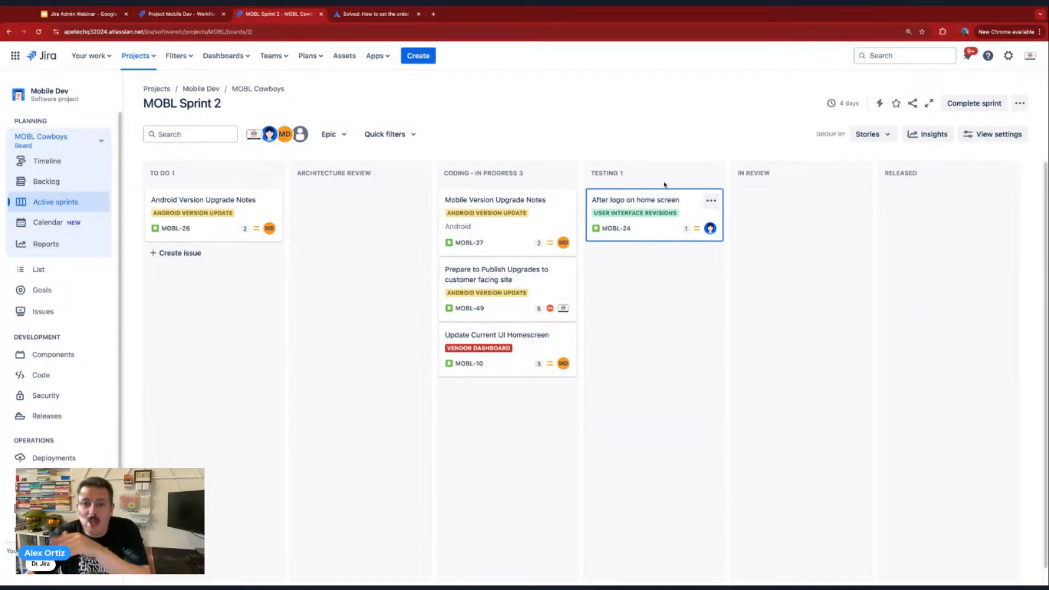
{"action": "left_click_drag", "start_coordinate": [662, 211], "coordinate": [360, 230]}
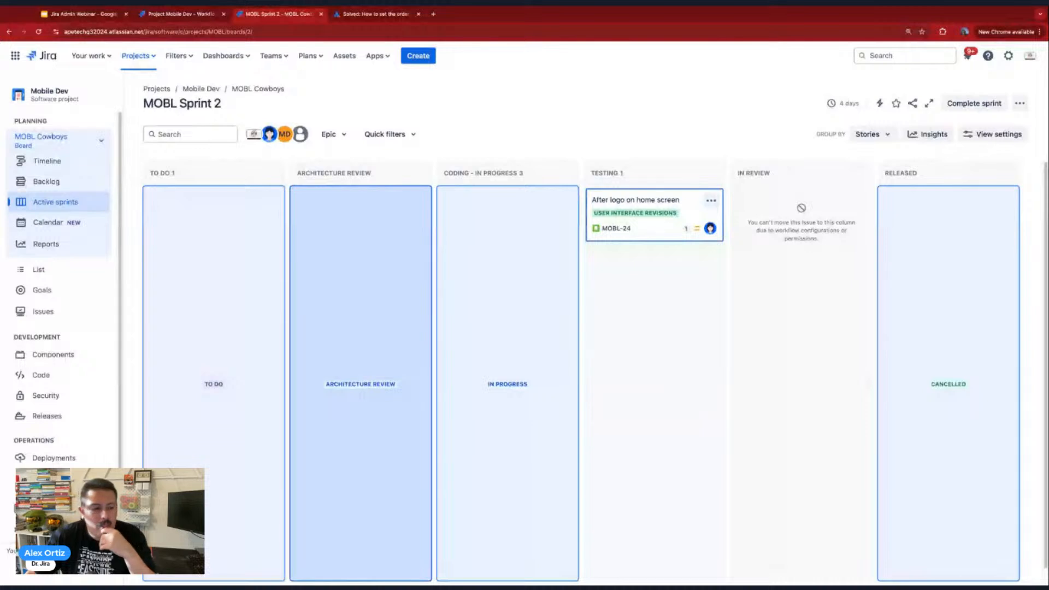
{"action": "left_click_drag", "start_coordinate": [360, 230], "coordinate": [361, 230]}
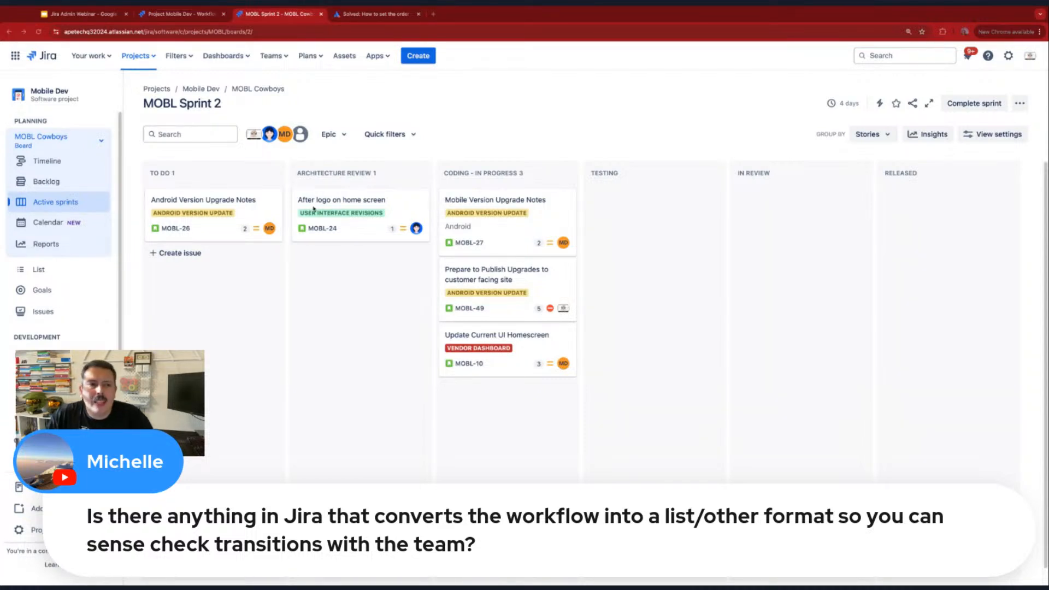
Review the MOBL 8.19 workflow's transitions as text from the project's workflow settings and in the draft workflow editor.
{"action": "scroll", "coordinate": [93, 372], "scroll_direction": "down", "scroll_amount": 1}
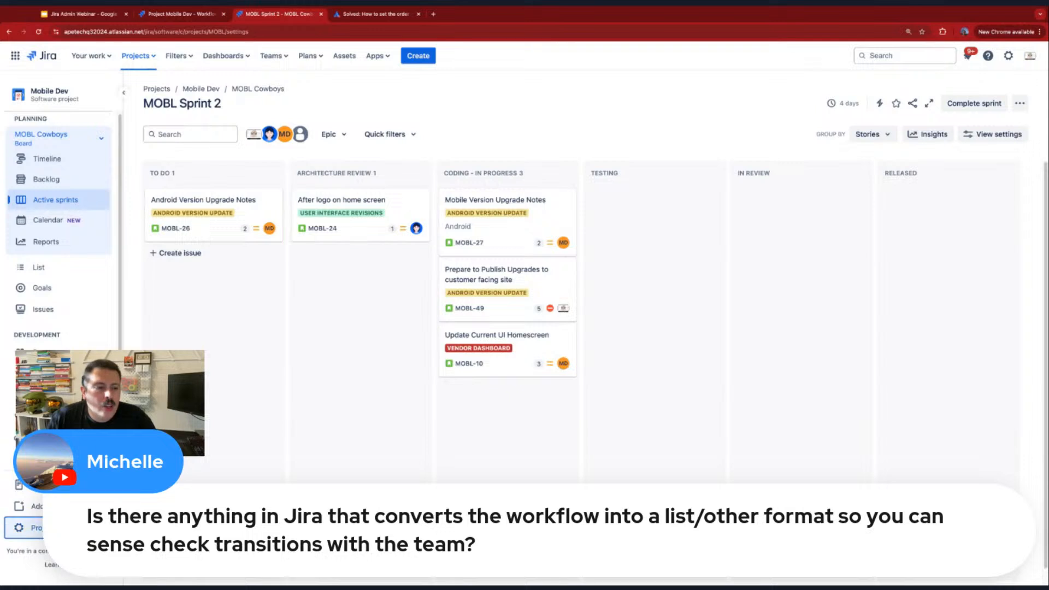
{"action": "left_click", "coordinate": [57, 528]}
{"action": "left_click", "coordinate": [35, 336]}
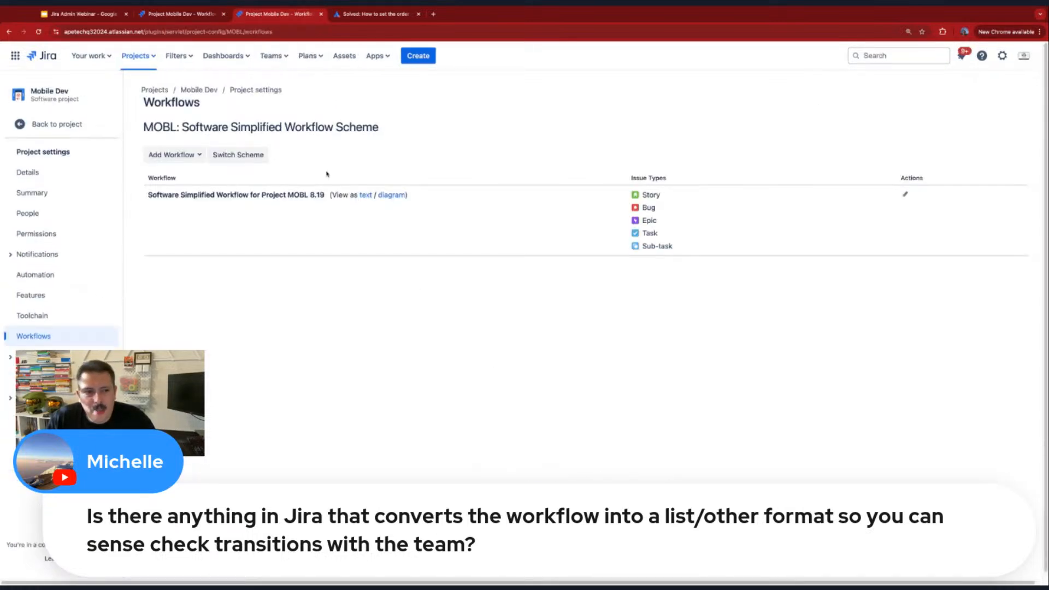
{"action": "left_click", "coordinate": [365, 197]}
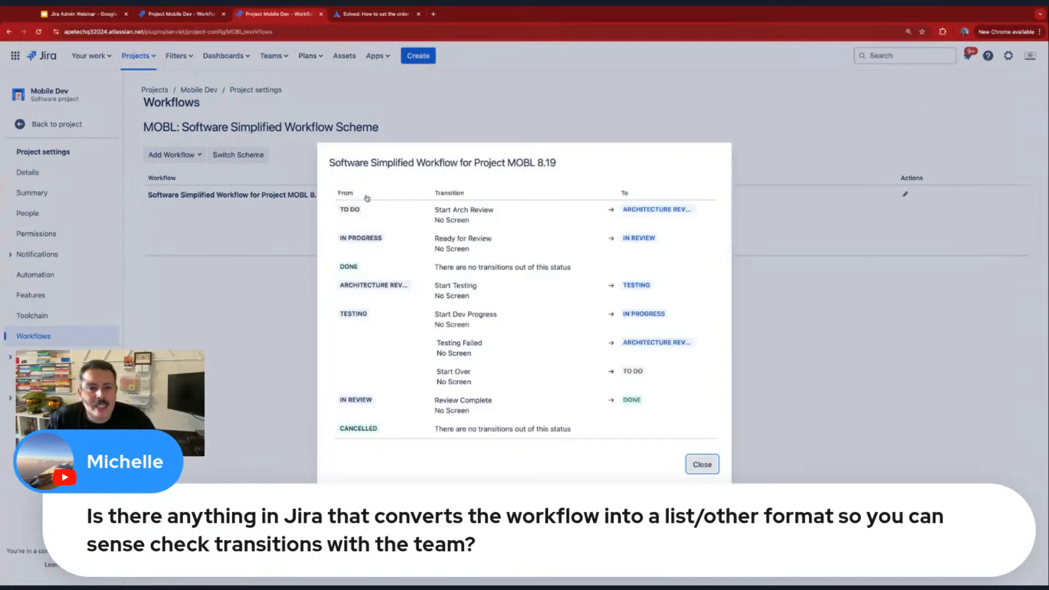
{"action": "left_click", "coordinate": [703, 465]}
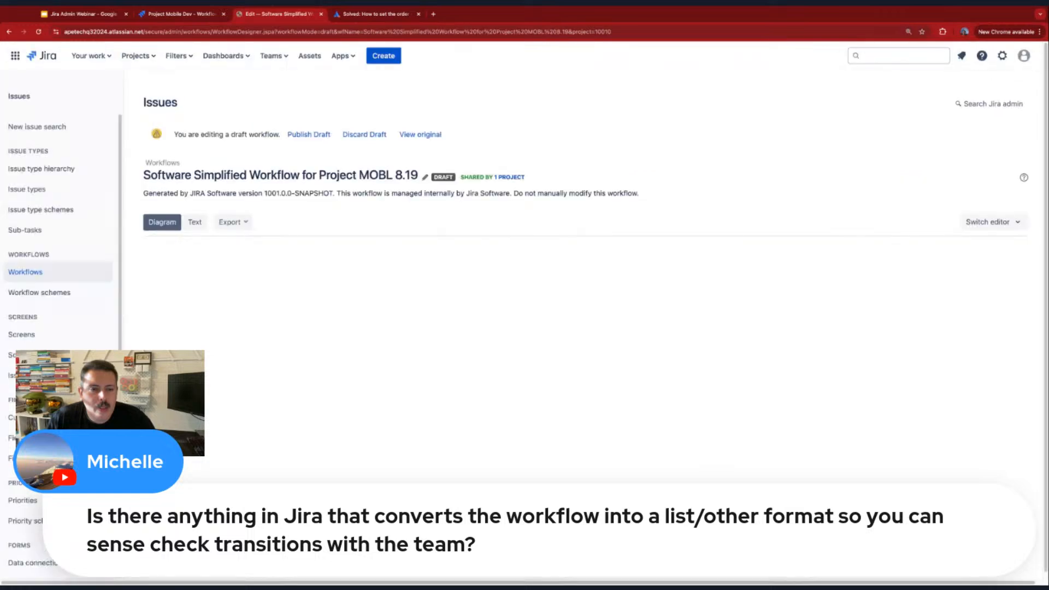
{"action": "left_click", "coordinate": [198, 223]}
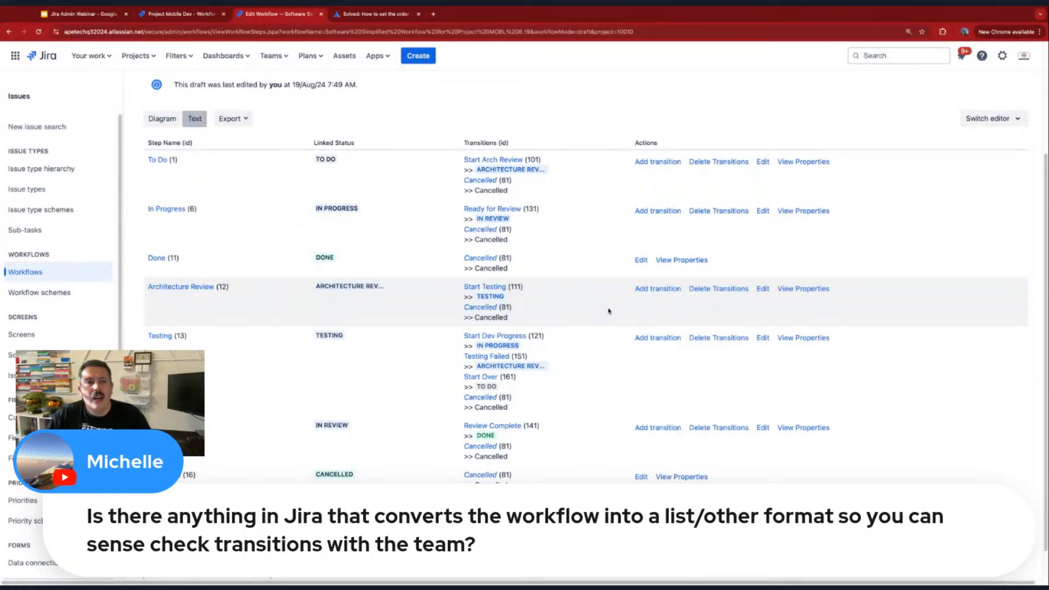
{"action": "left_click", "coordinate": [153, 123]}
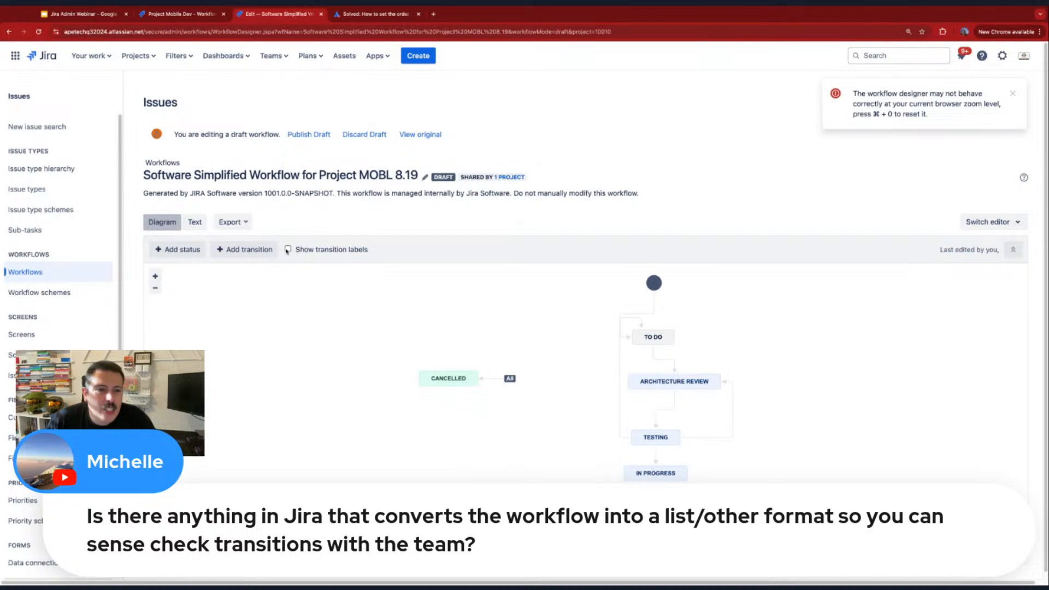
Show the transition labels in the workflow diagram and offset the To Do status sideways from the statuses below it.
{"action": "left_click", "coordinate": [287, 250]}
{"action": "left_click_drag", "start_coordinate": [653, 337], "coordinate": [715, 333]}
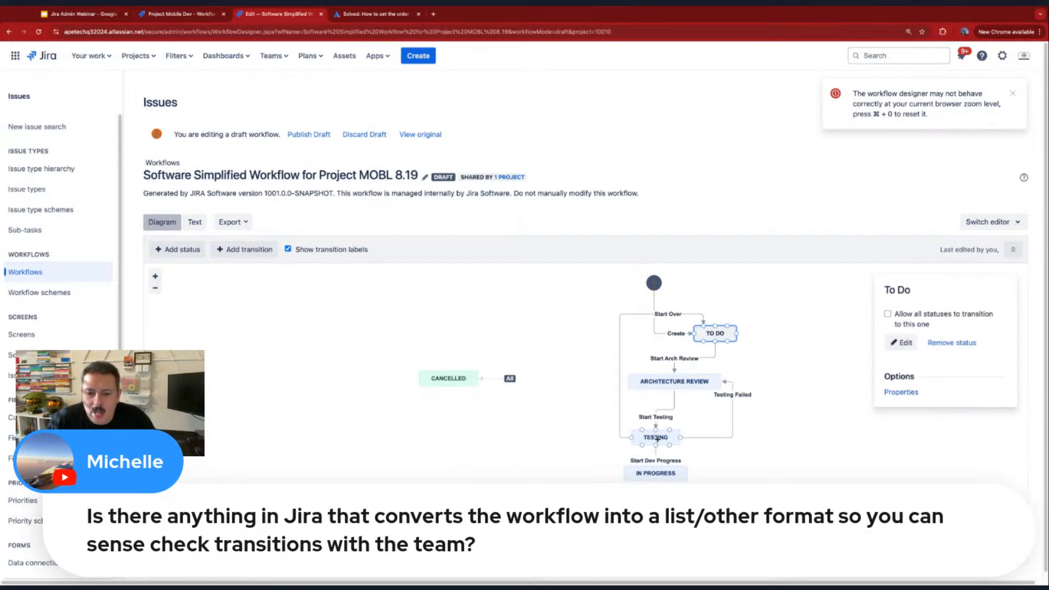
{"action": "scroll", "coordinate": [687, 379], "scroll_direction": "down", "scroll_amount": 1}
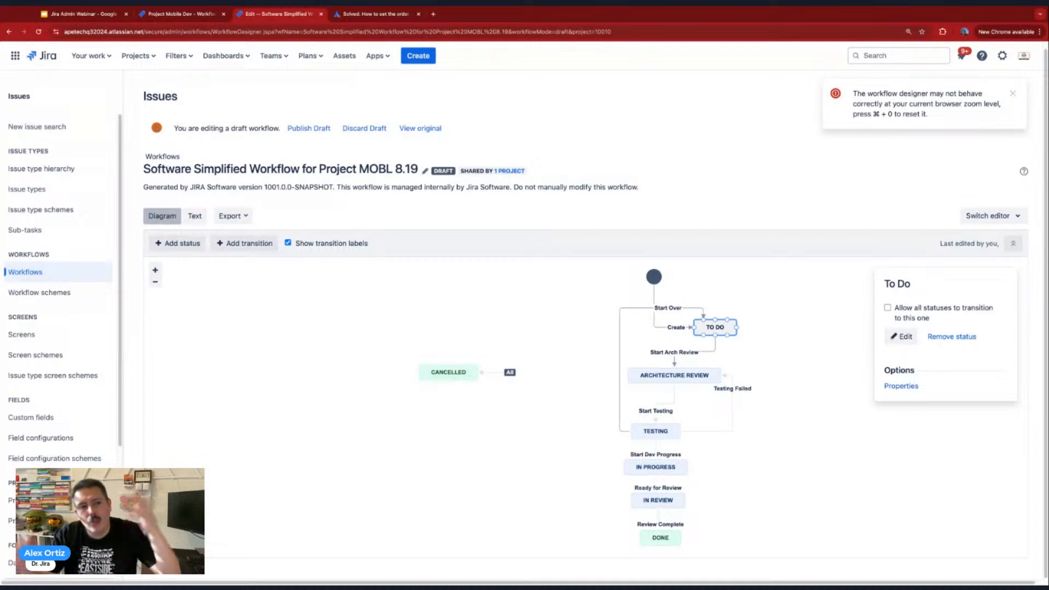
{"action": "left_click_drag", "start_coordinate": [418, 169], "coordinate": [144, 169]}
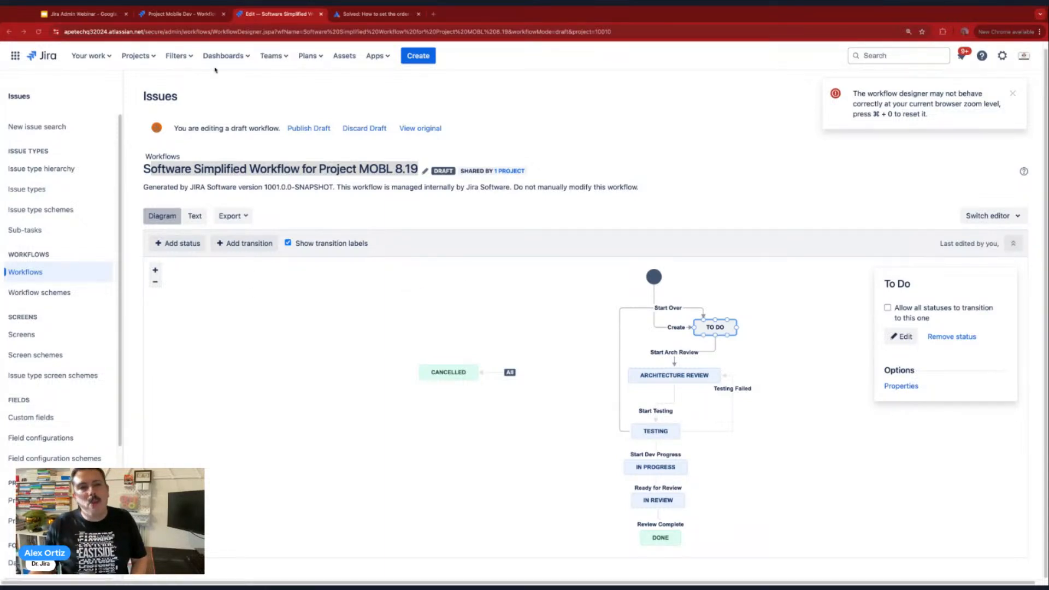
Find the Engineering Support project among all projects and open the Workflows page of its project settings.
{"action": "left_click", "coordinate": [138, 55]}
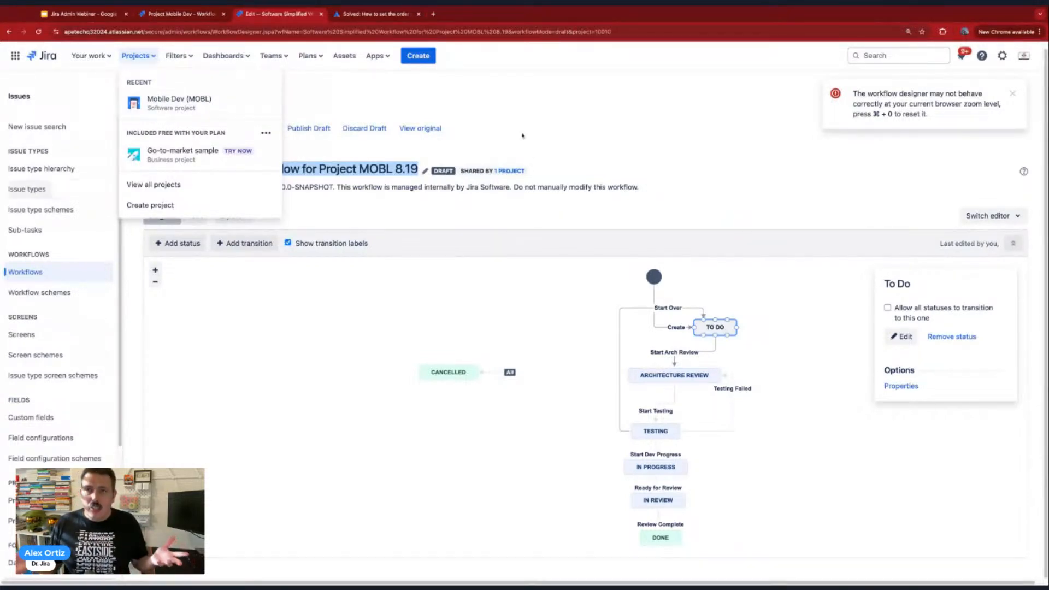
{"action": "left_click", "coordinate": [77, 190]}
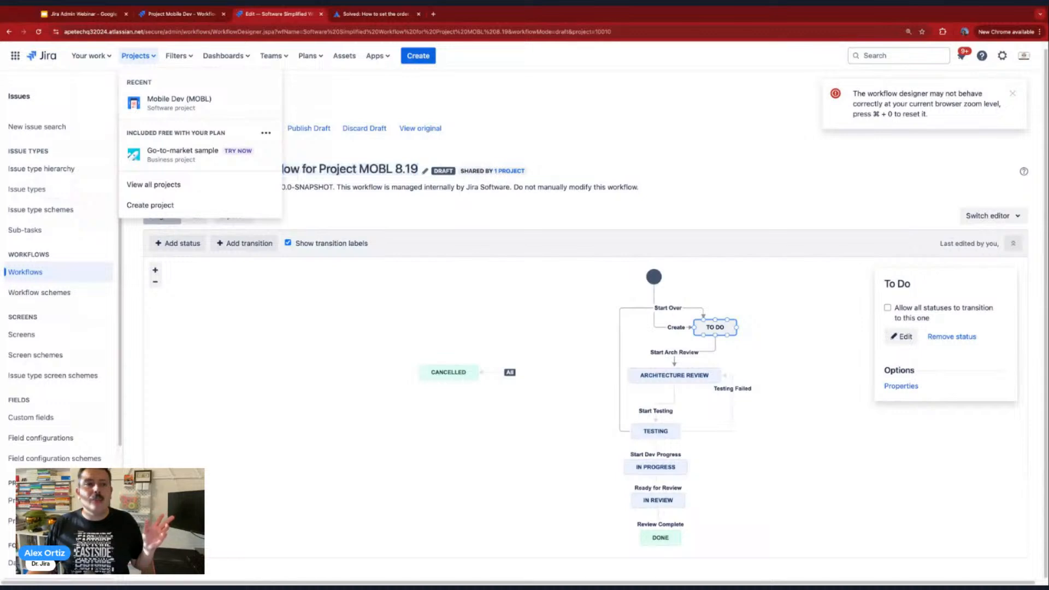
{"action": "left_click", "coordinate": [141, 57]}
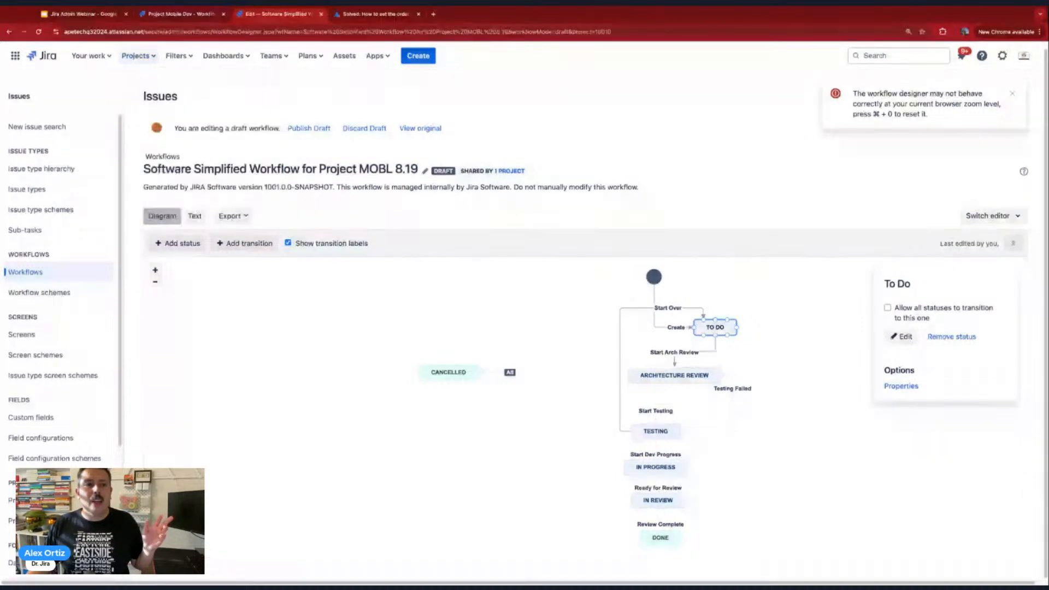
{"action": "left_click", "coordinate": [145, 57]}
{"action": "left_click", "coordinate": [155, 183]}
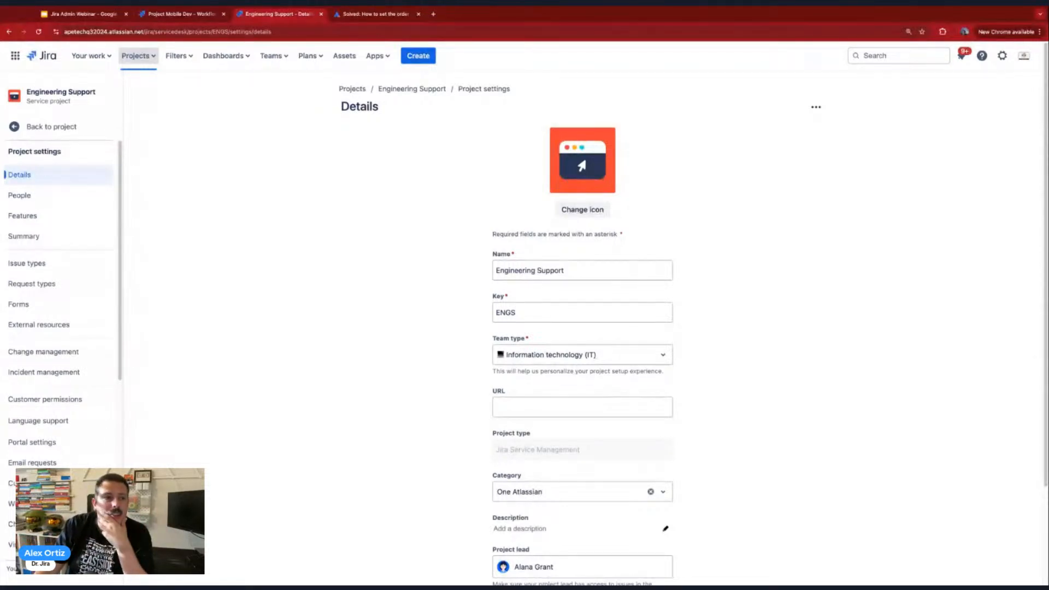
{"action": "scroll", "coordinate": [66, 273], "scroll_direction": "down", "scroll_amount": 6}
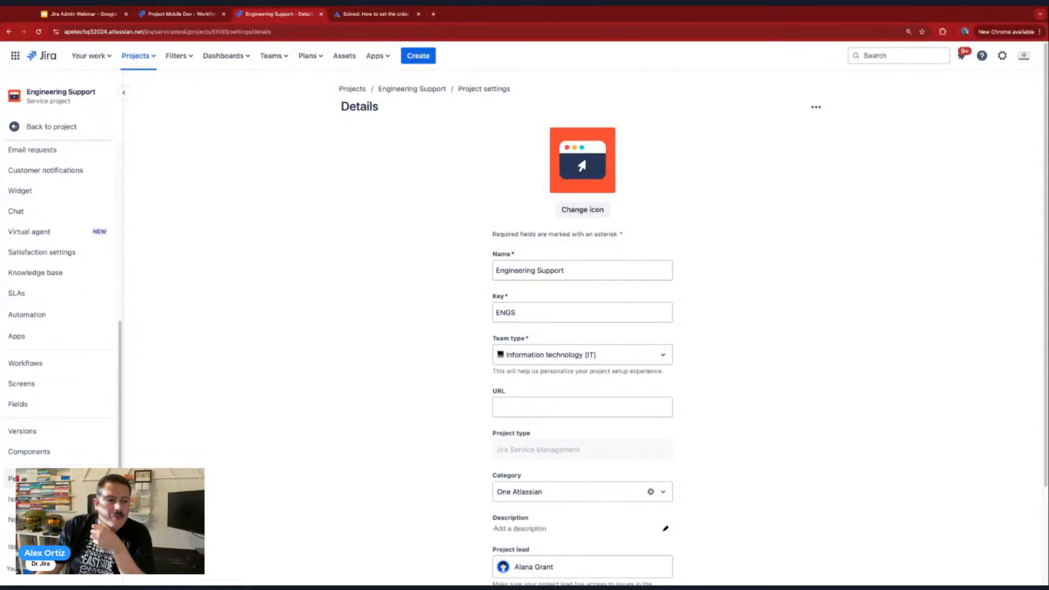
{"action": "left_click", "coordinate": [46, 365]}
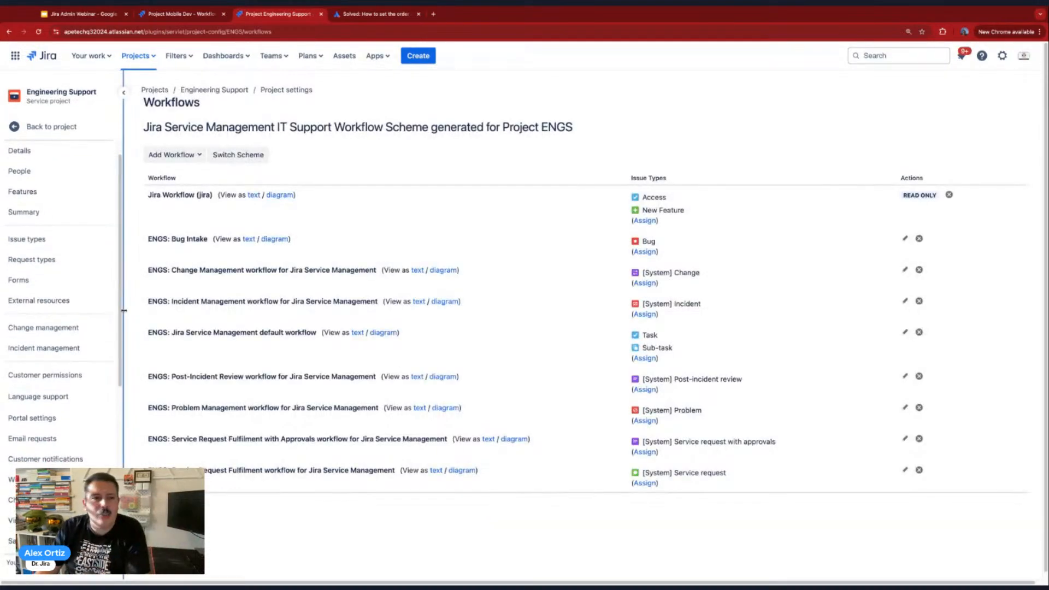
Try associating a different workflow scheme with Engineering Support, review the status mapping for each issue type, and cancel.
{"action": "left_click", "coordinate": [237, 156]}
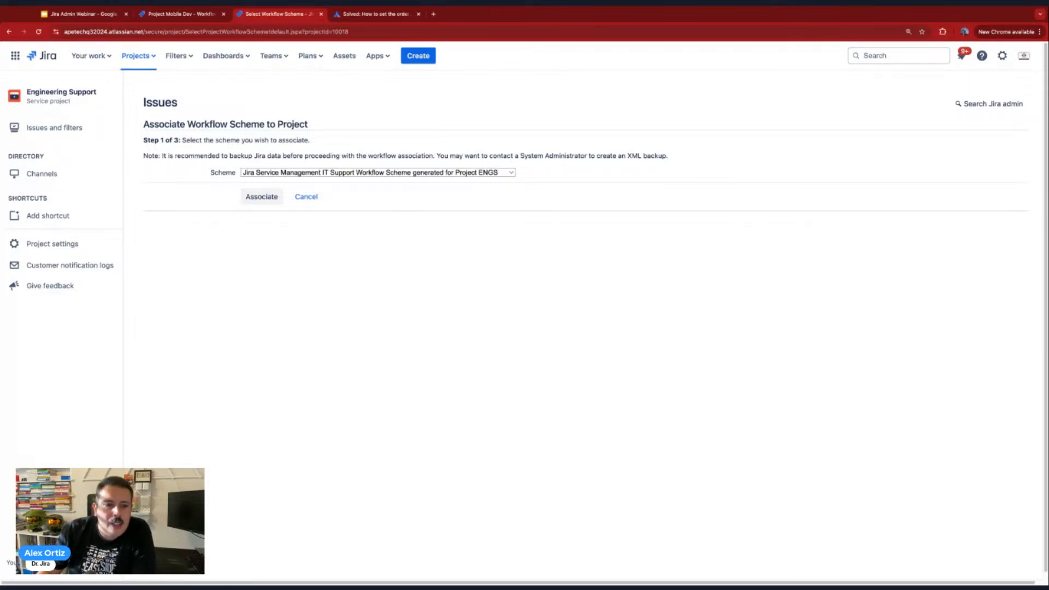
{"action": "left_click", "coordinate": [277, 240]}
{"action": "left_click", "coordinate": [263, 197]}
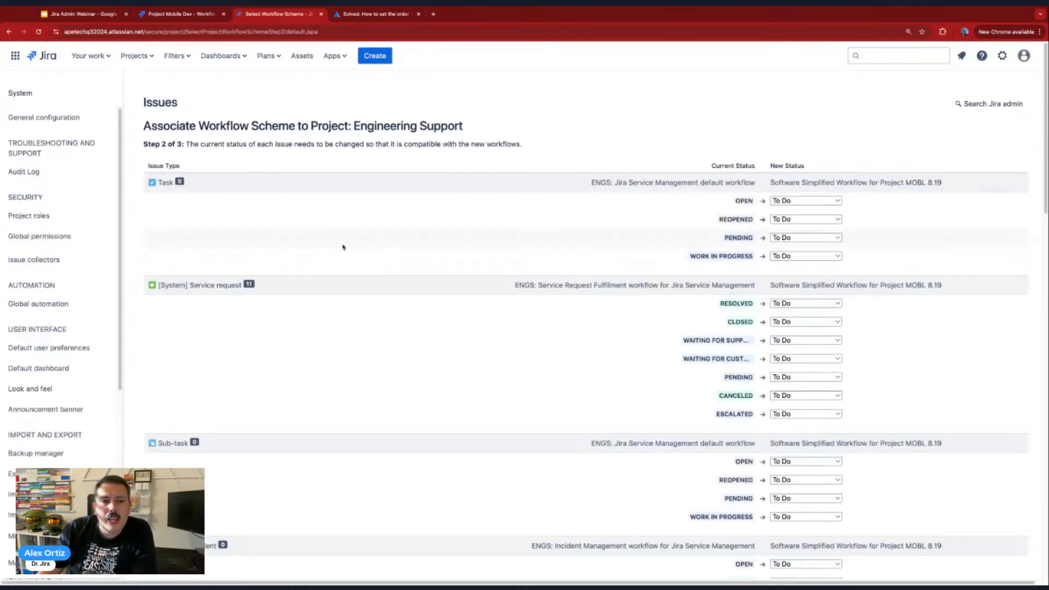
{"action": "scroll", "coordinate": [476, 222], "scroll_direction": "down", "scroll_amount": 20}
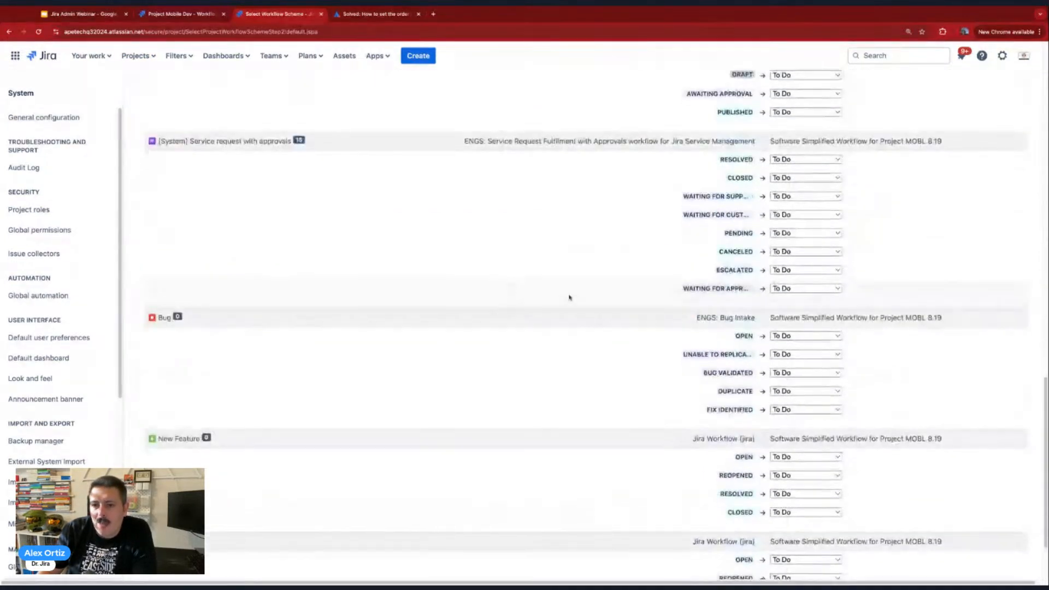
{"action": "scroll", "coordinate": [511, 288], "scroll_direction": "down", "scroll_amount": 2}
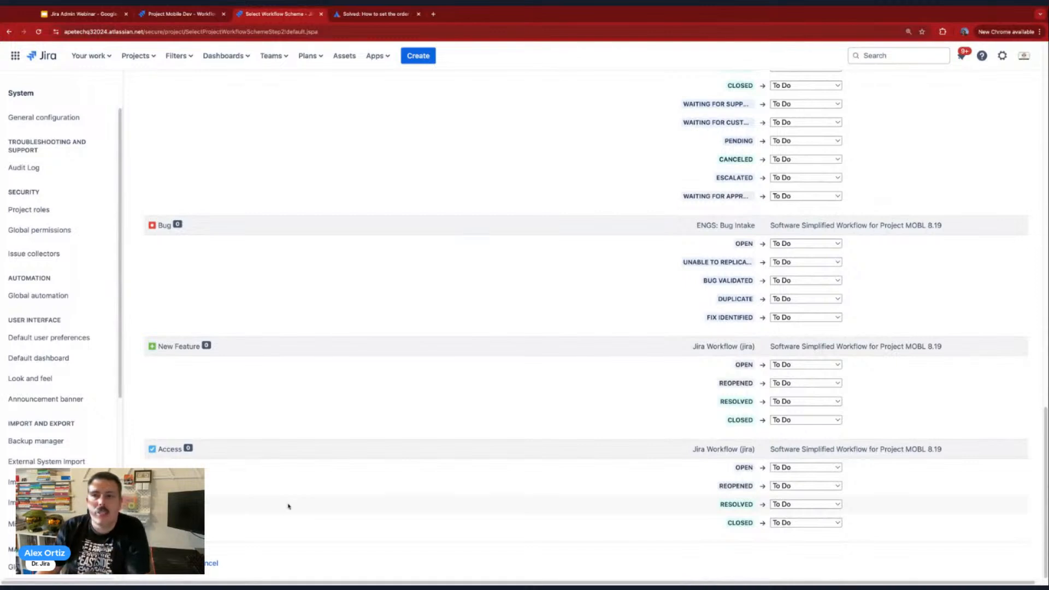
{"action": "left_click", "coordinate": [210, 570]}
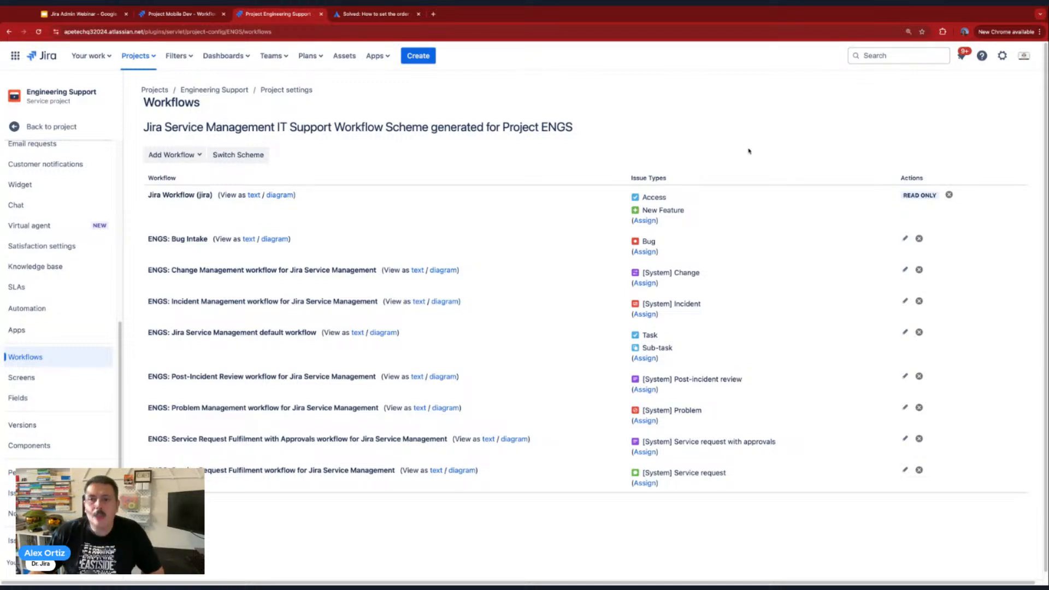
Create a workflow named New Workflow from the Jira issue administration settings.
{"action": "left_click", "coordinate": [1003, 55]}
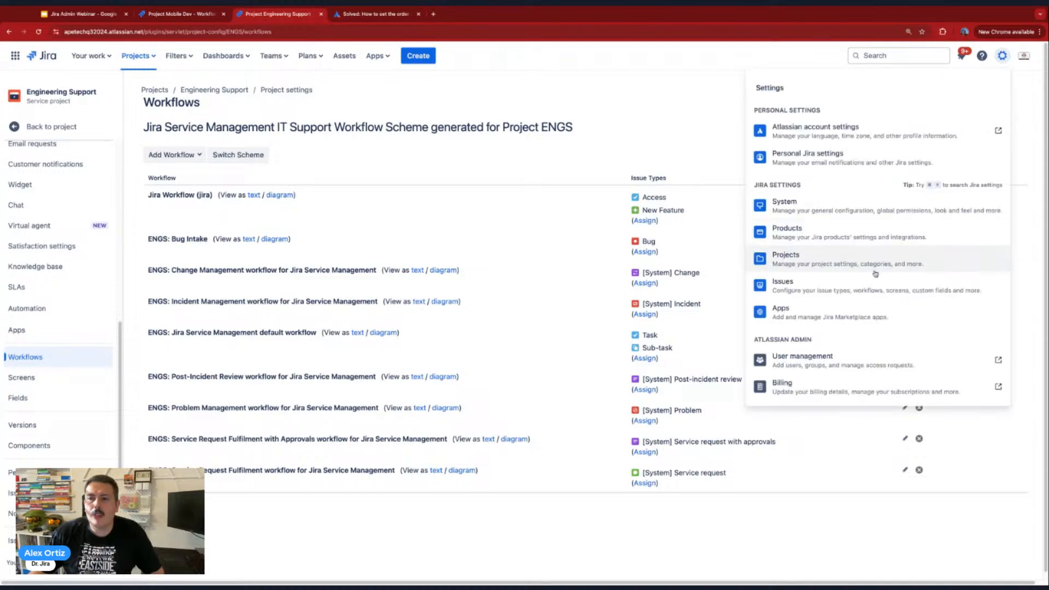
{"action": "left_click", "coordinate": [797, 283]}
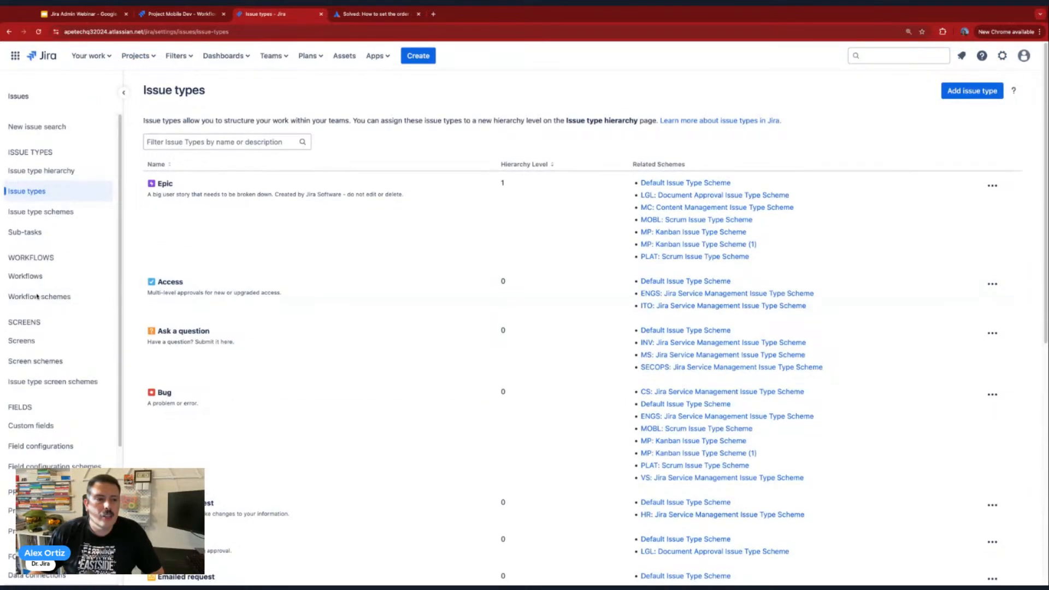
{"action": "left_click", "coordinate": [25, 272]}
{"action": "left_click", "coordinate": [981, 91]}
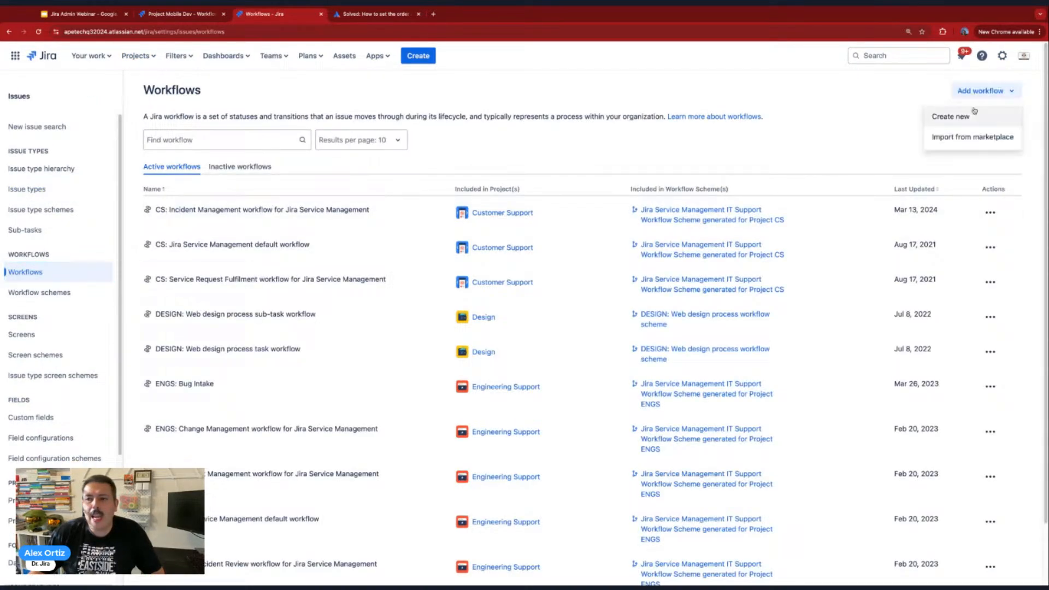
{"action": "left_click", "coordinate": [937, 116]}
{"action": "left_click", "coordinate": [514, 161]}
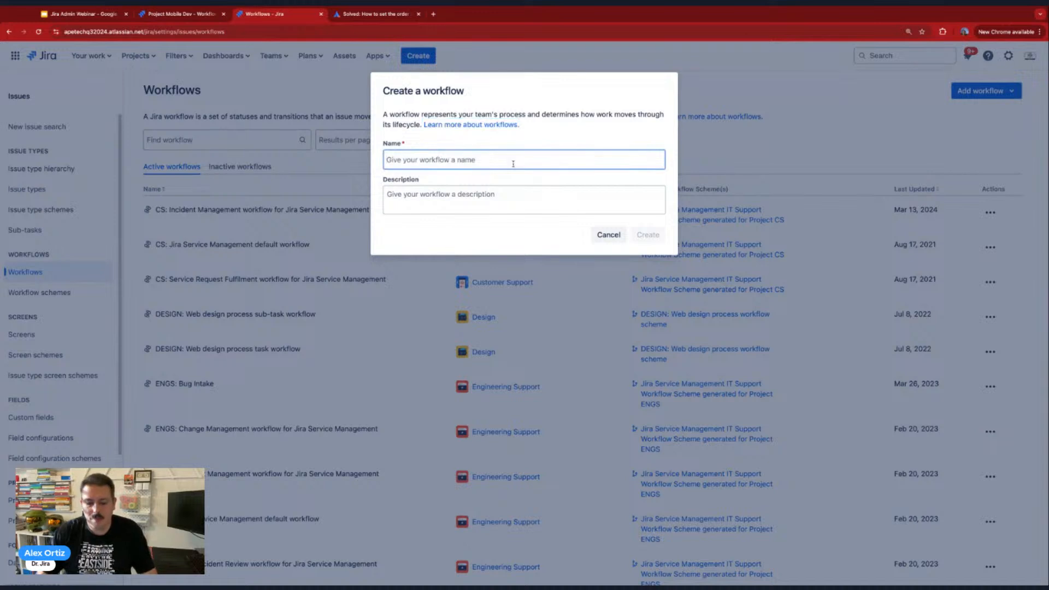
{"action": "type", "text": "Neww W"}
{"action": "key", "text": "BackSpace"}
{"action": "key", "text": "BackSpace"}
{"action": "key", "text": "BackSpace"}
{"action": "type", "text": "Workflow"}
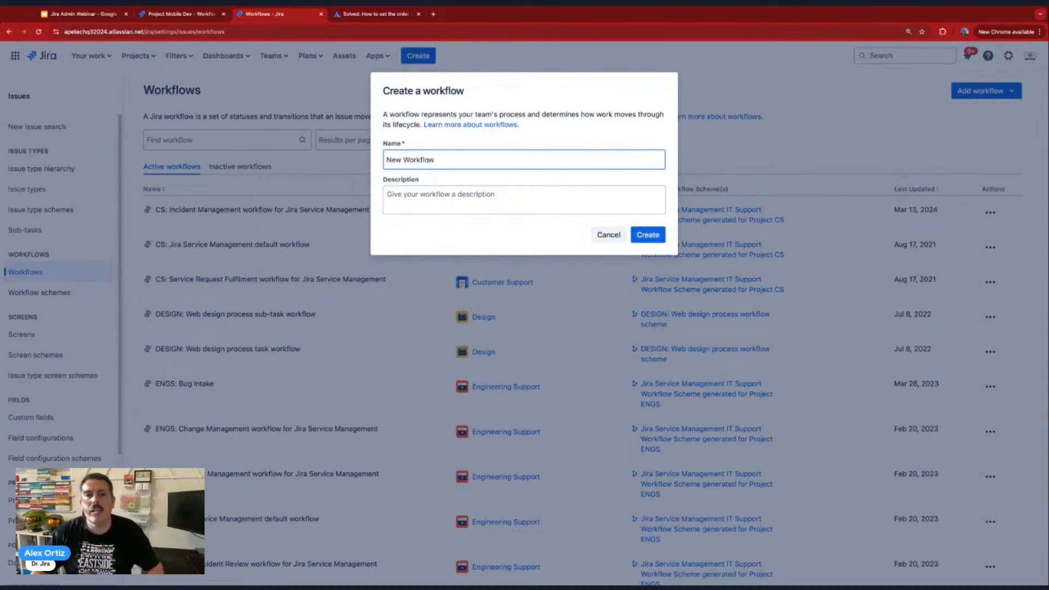
{"action": "left_click", "coordinate": [649, 233]}
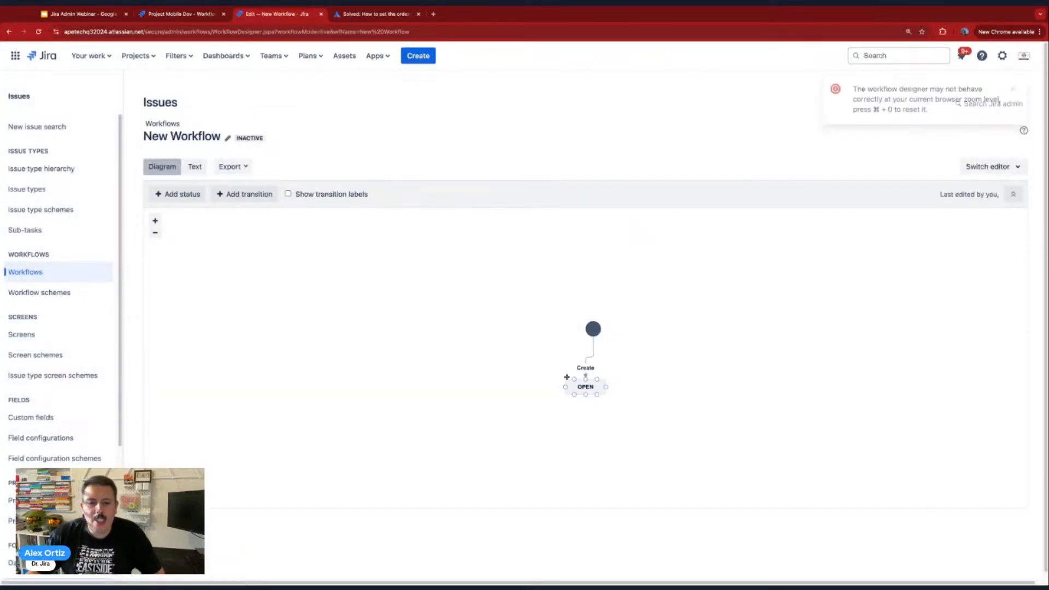
Move the start node and Open status upward, and add a Done status that all statuses can transition to.
{"action": "left_click_drag", "start_coordinate": [591, 331], "coordinate": [588, 255]}
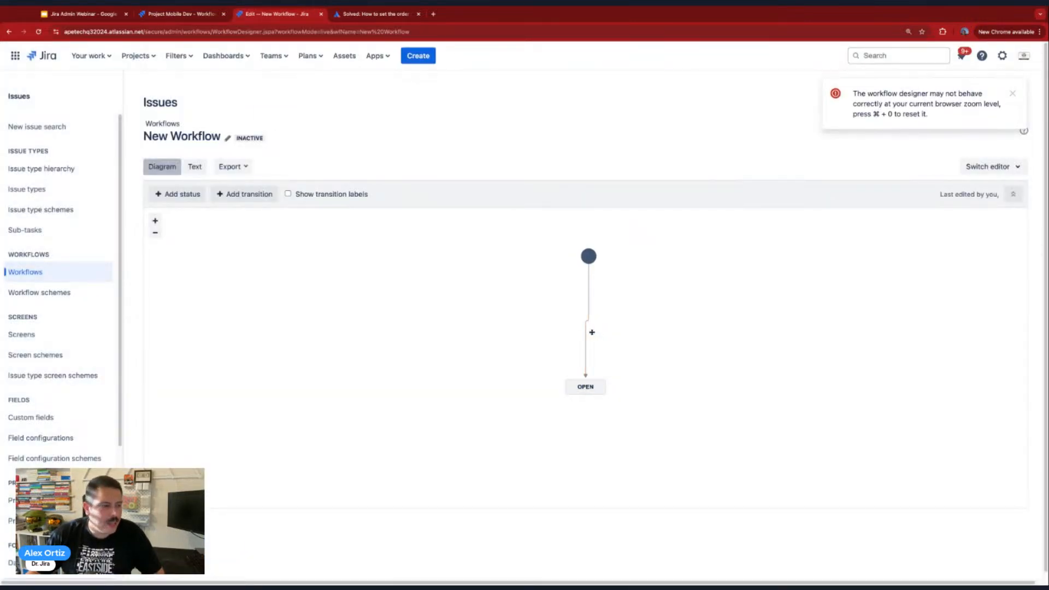
{"action": "left_click", "coordinate": [583, 387]}
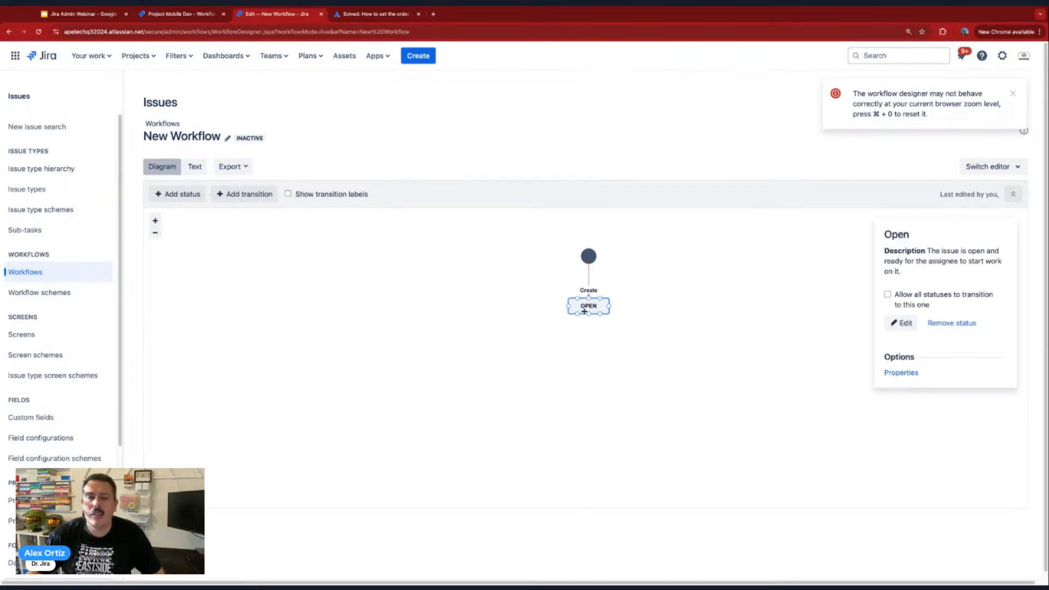
{"action": "left_click", "coordinate": [174, 203]}
{"action": "type", "text": "Done"}
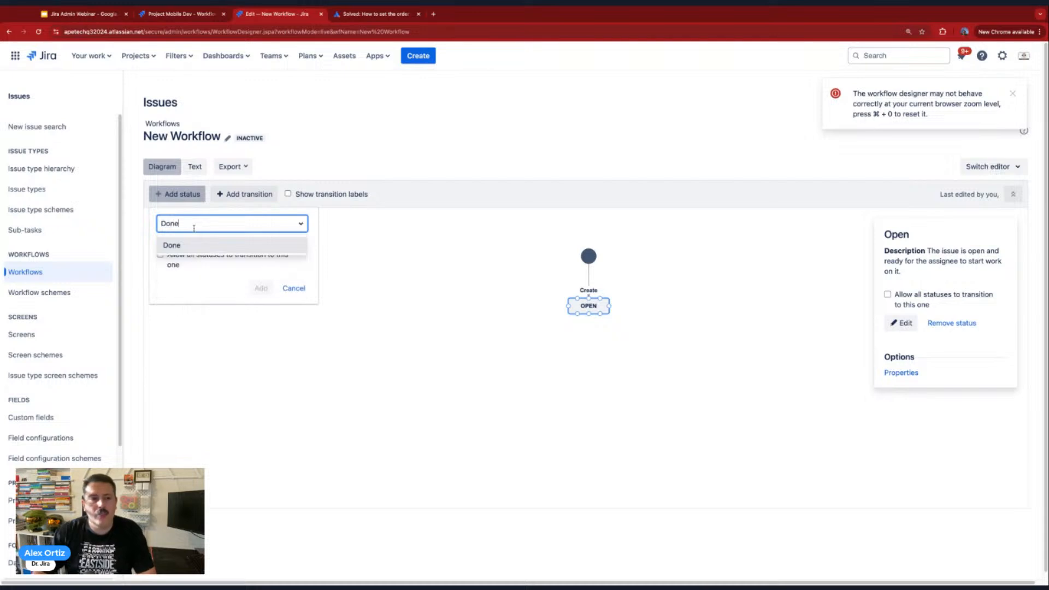
{"action": "left_click", "coordinate": [171, 245]}
{"action": "left_click", "coordinate": [246, 258]}
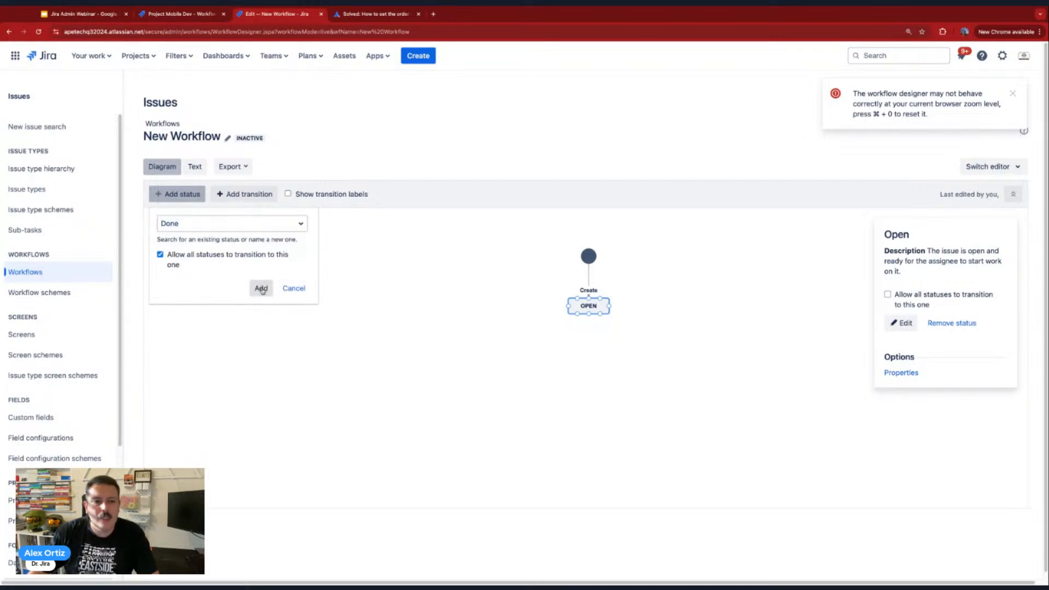
{"action": "left_click", "coordinate": [262, 288]}
Allow all statuses to transition to Open, and place the Done status below Open in the diagram.
{"action": "left_click", "coordinate": [589, 306]}
{"action": "left_click", "coordinate": [888, 294]}
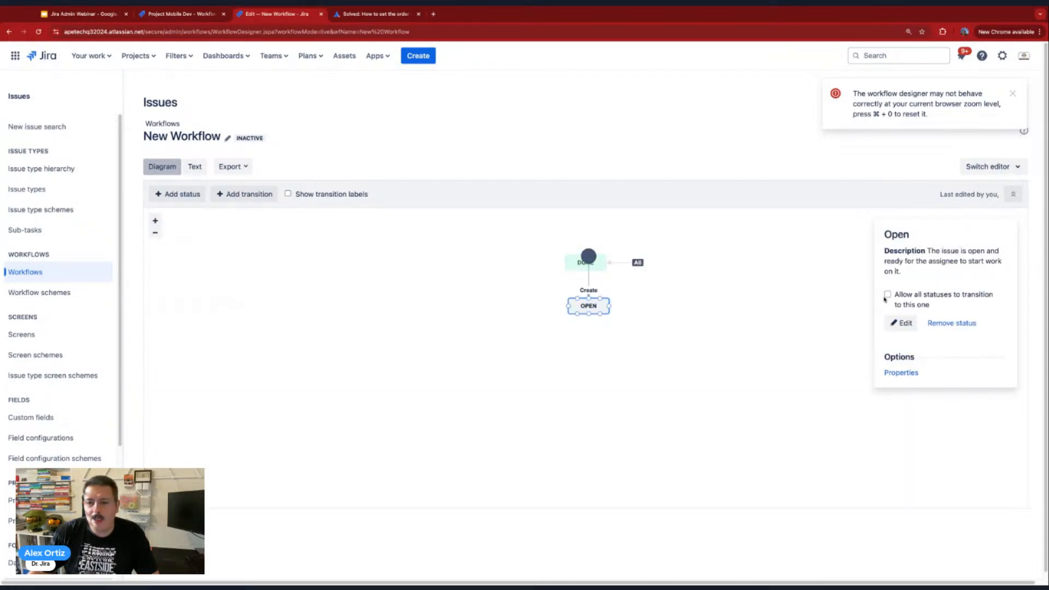
{"action": "left_click_drag", "start_coordinate": [579, 264], "coordinate": [579, 377]}
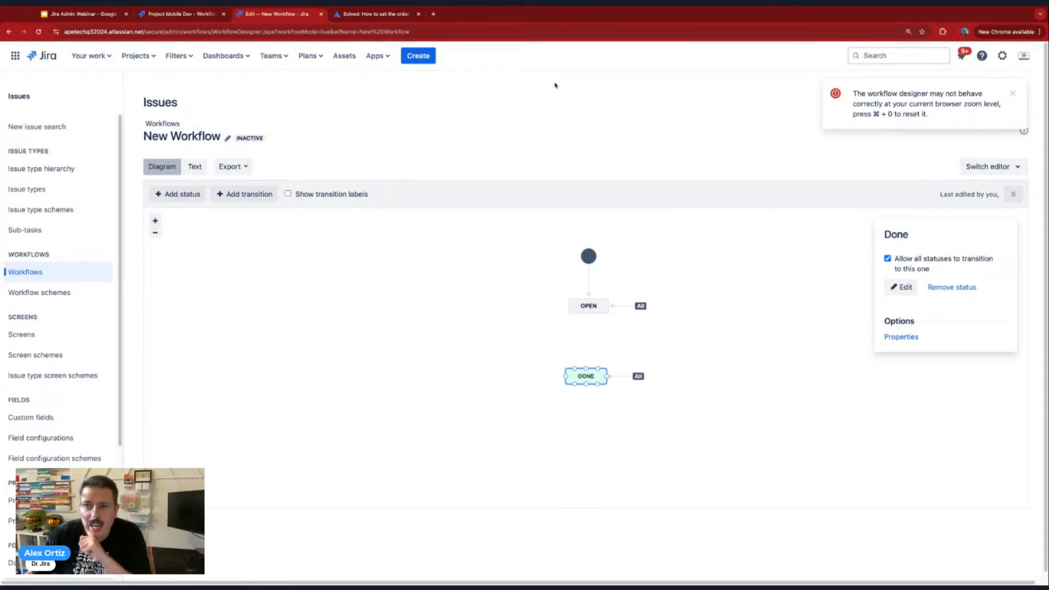
{"action": "left_click", "coordinate": [1013, 93]}
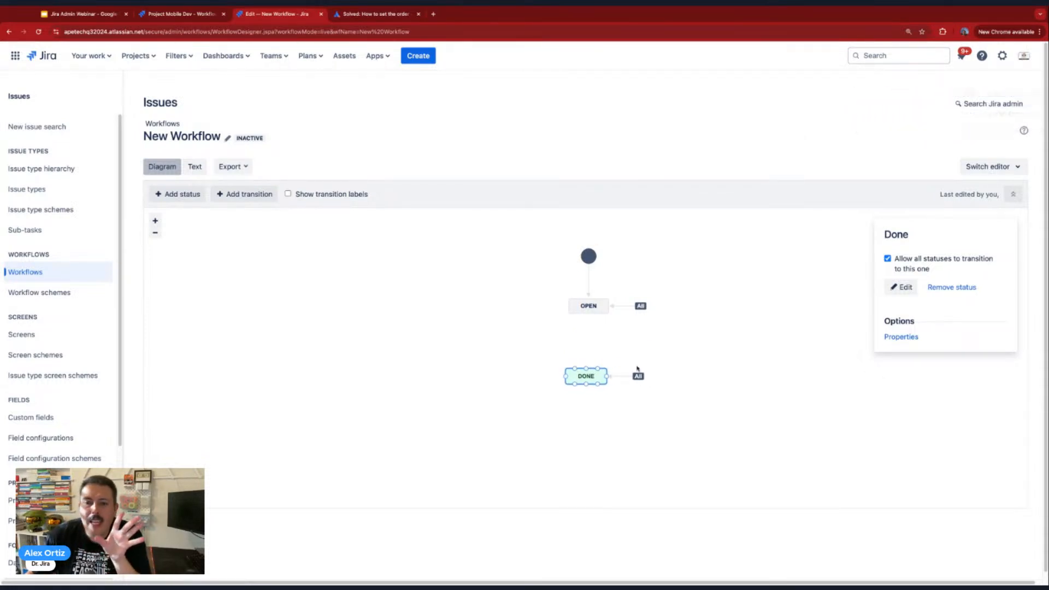
Start adding a post function that updates an issue field to the transition from all statuses into Done.
{"action": "left_click", "coordinate": [620, 377]}
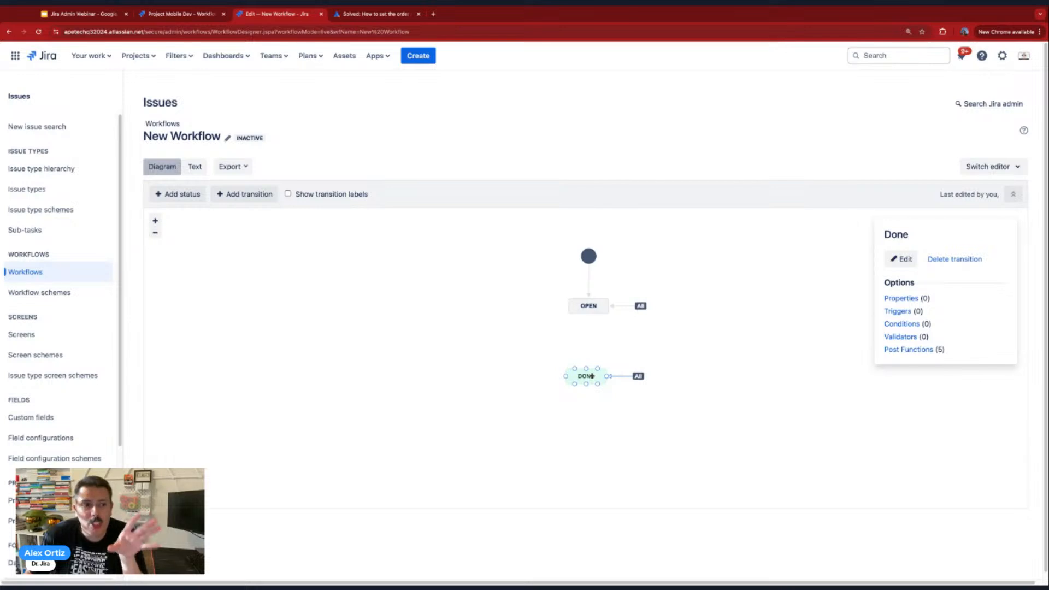
{"action": "left_click", "coordinate": [928, 350]}
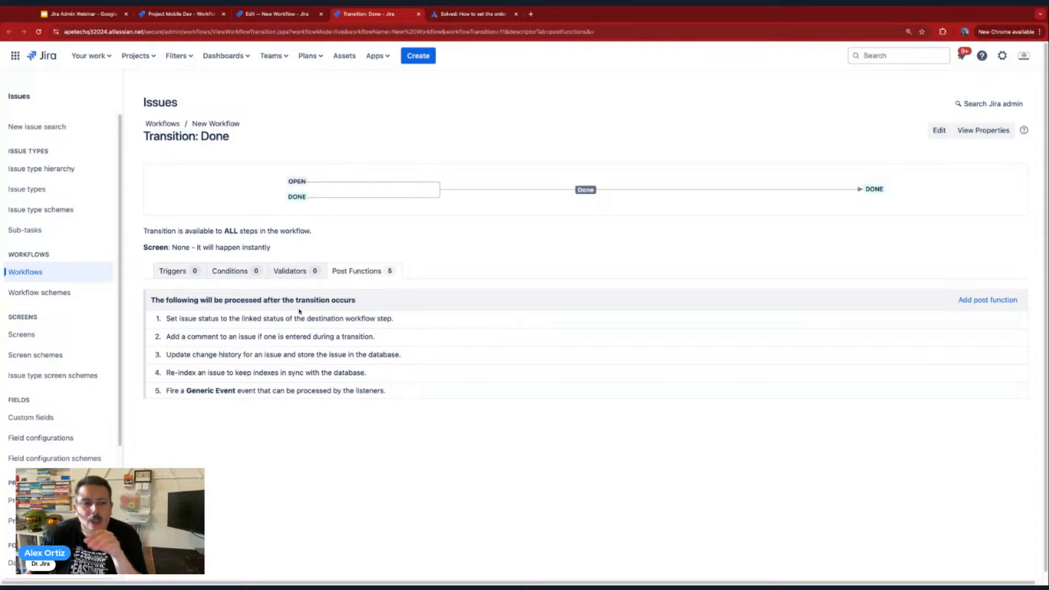
{"action": "left_click", "coordinate": [982, 300]}
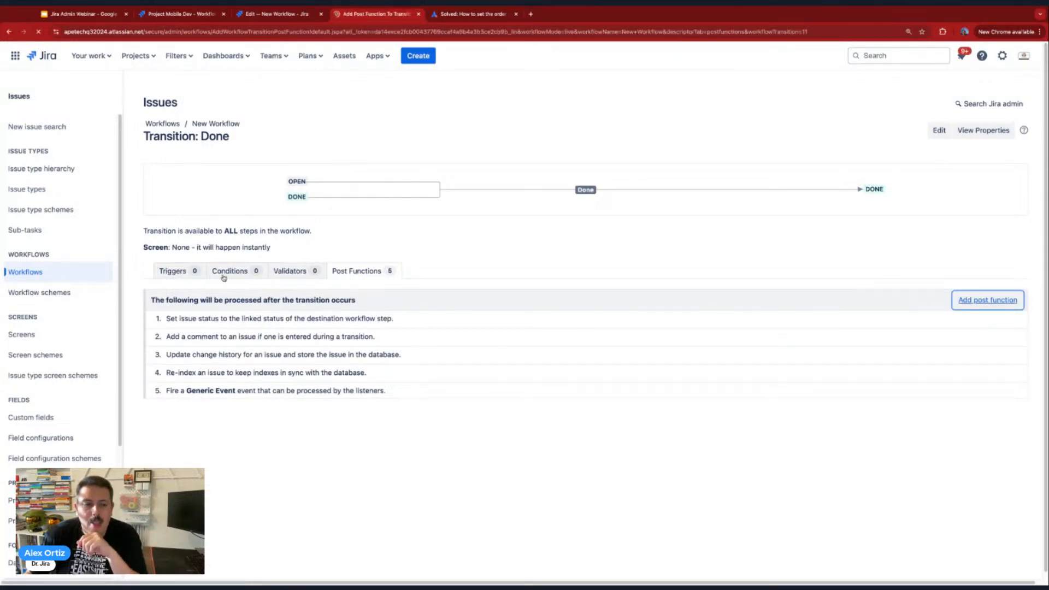
{"action": "left_click", "coordinate": [153, 310]}
{"action": "left_click", "coordinate": [155, 344]}
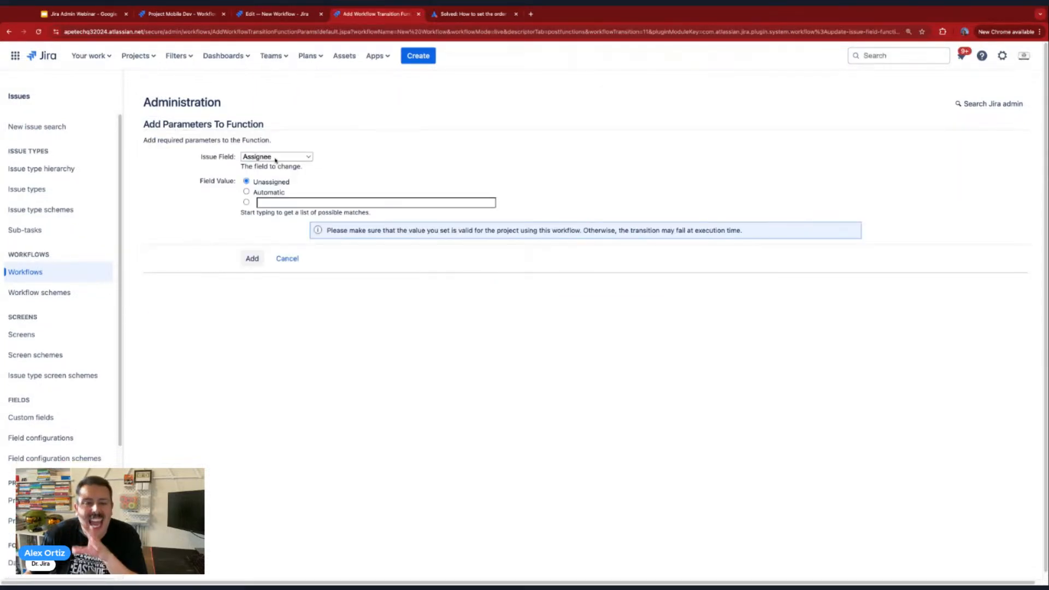
Set the post function's issue field to Resolution with the value Done and add it to the transition.
{"action": "left_click", "coordinate": [276, 159]}
{"action": "left_click", "coordinate": [268, 191]}
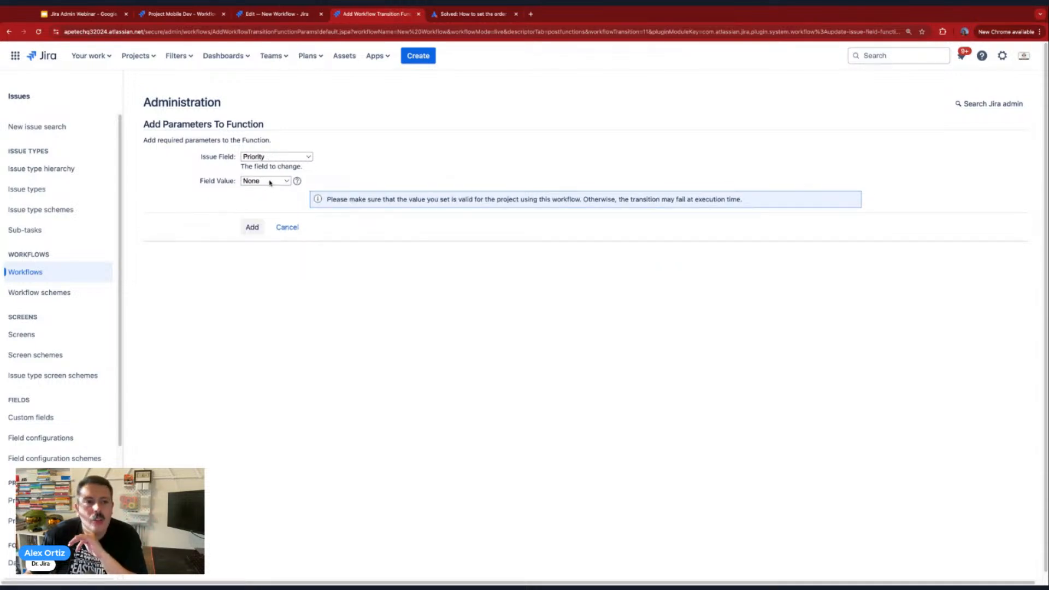
{"action": "left_click", "coordinate": [273, 160]}
{"action": "left_click", "coordinate": [266, 183]}
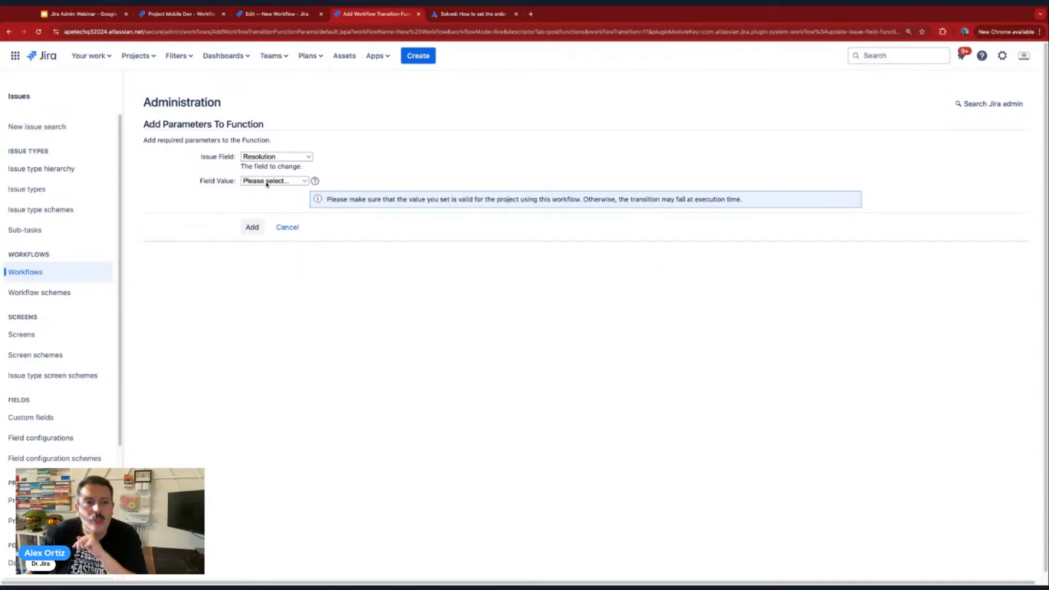
{"action": "left_click", "coordinate": [266, 184]}
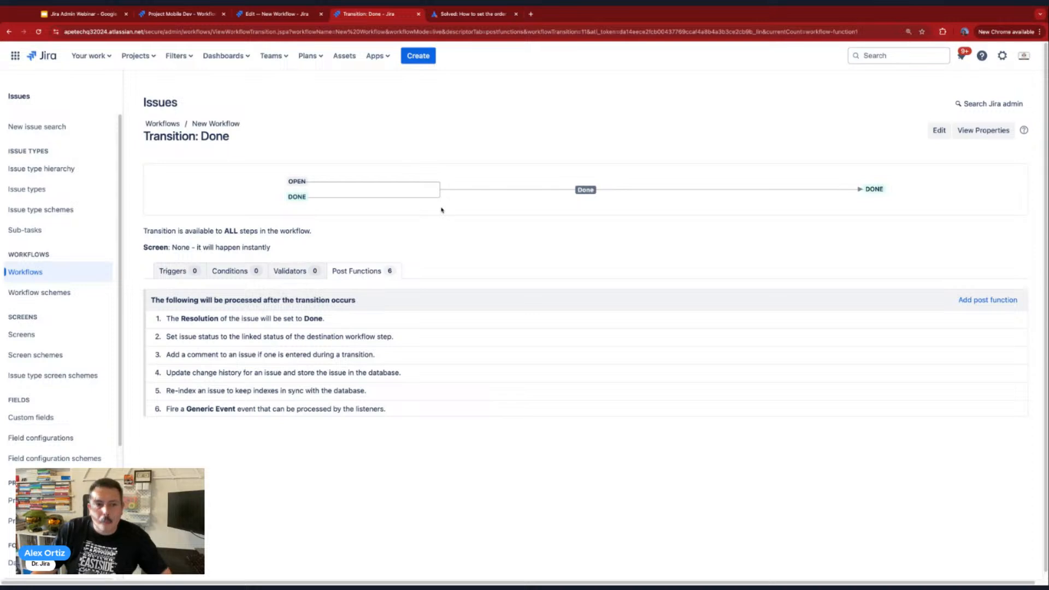
{"action": "double_click", "coordinate": [173, 319]}
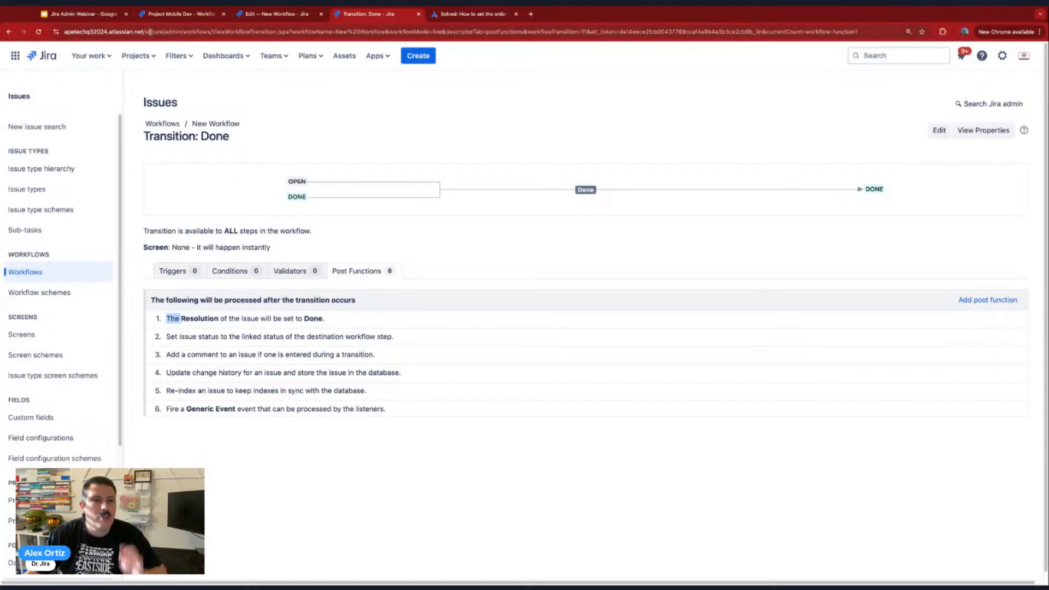
Switch to the Jira Admin Webinar presentation in Google Slides and show the Take Skills to Next Level! slide.
{"action": "left_click", "coordinate": [82, 14]}
{"action": "key", "text": "Down"}
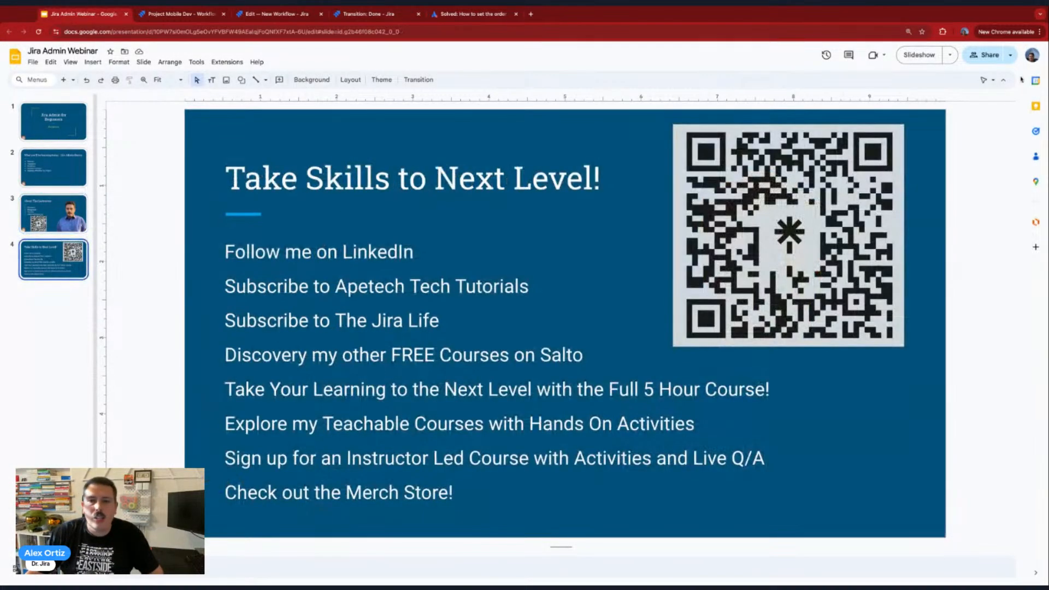